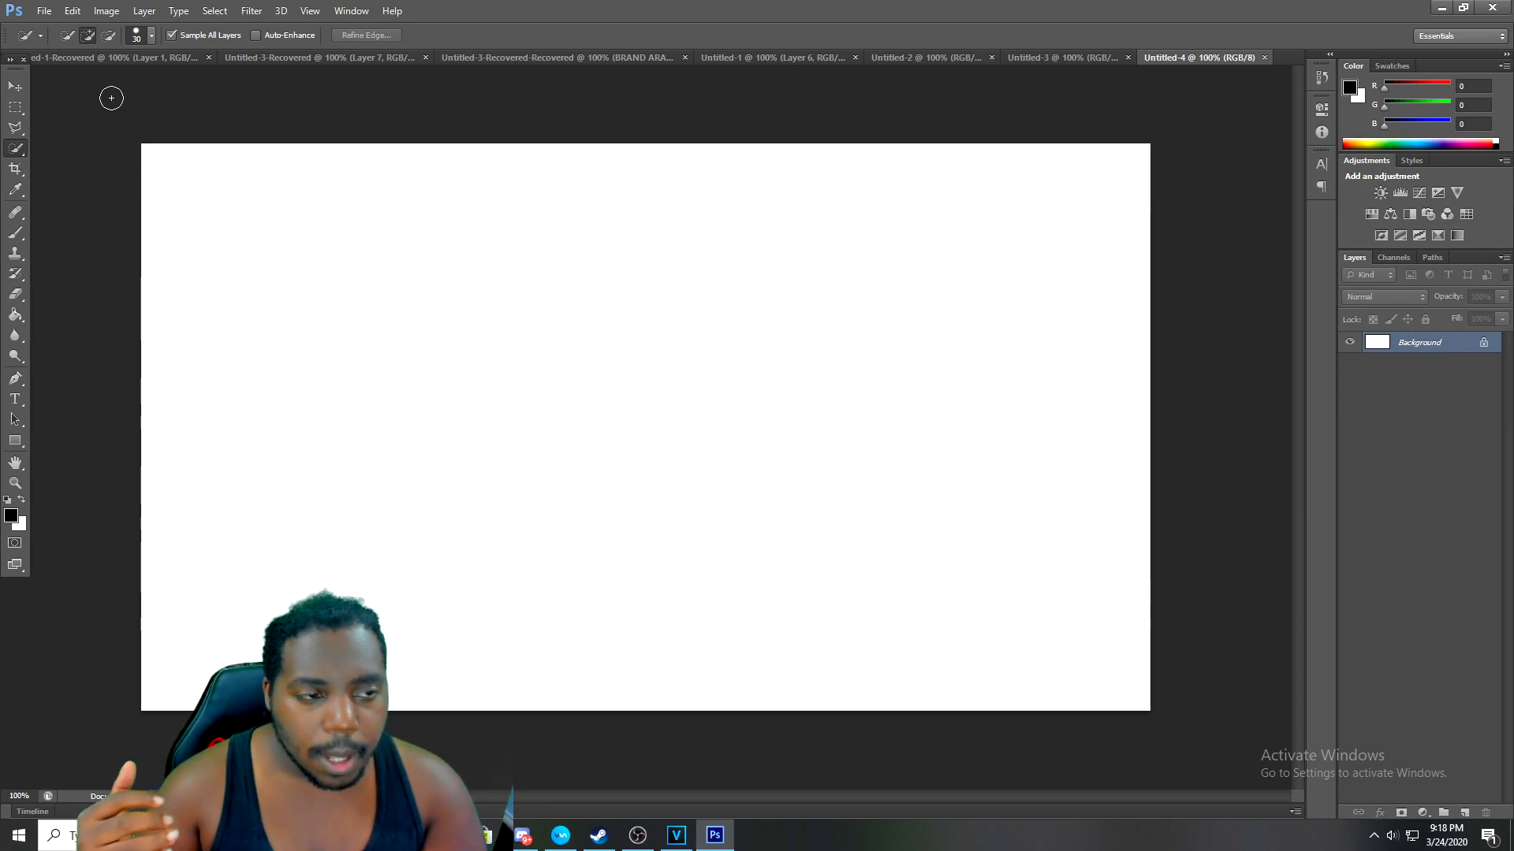
Create a new 1280 x 720 pixel document at 300 pixels/inch from the CJBALLA preset
left_click(46, 11)
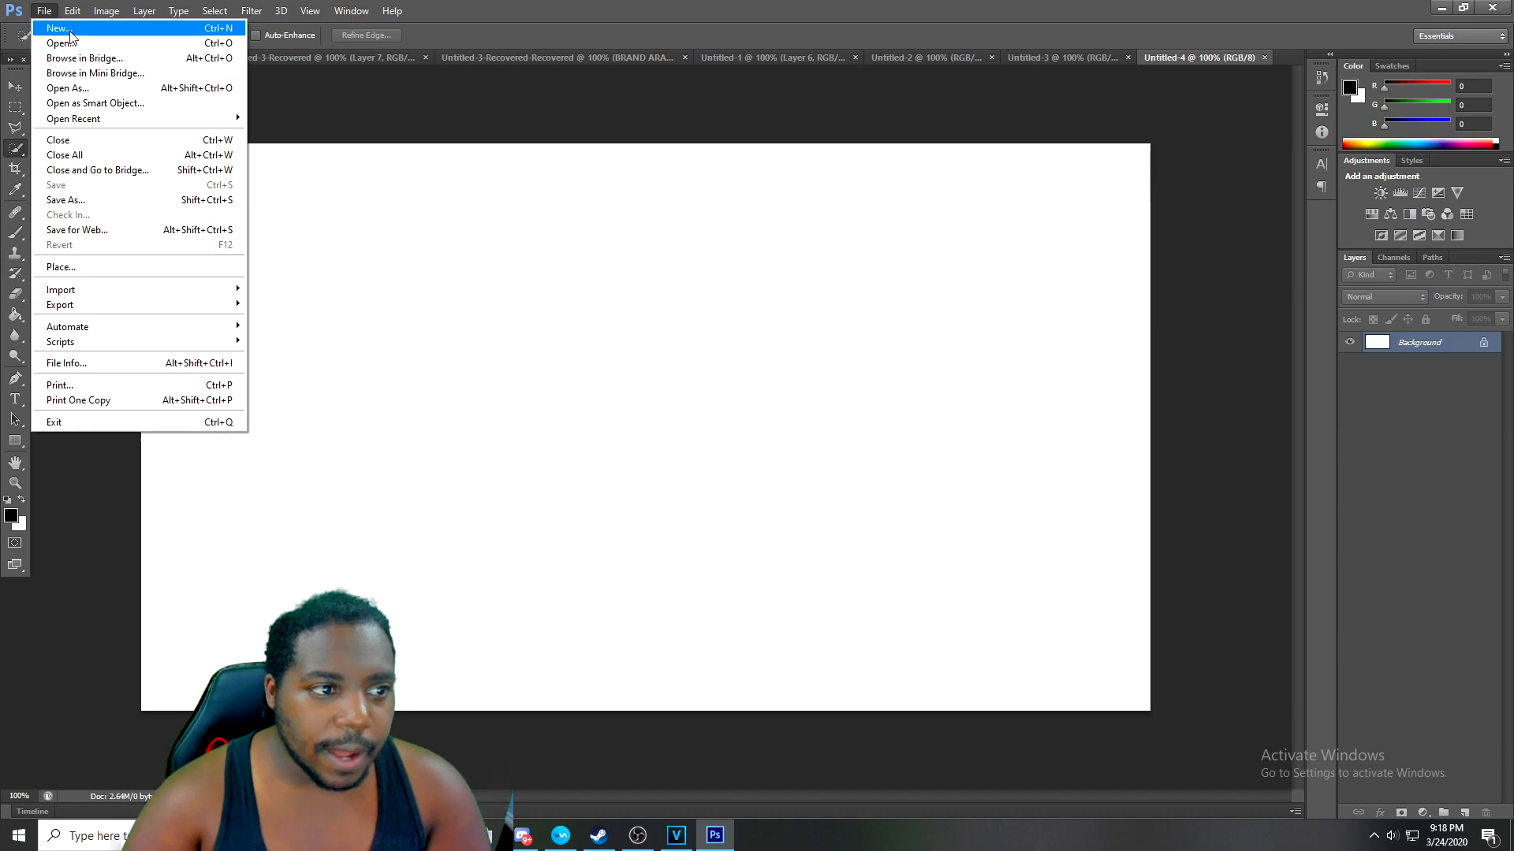
left_click(71, 31)
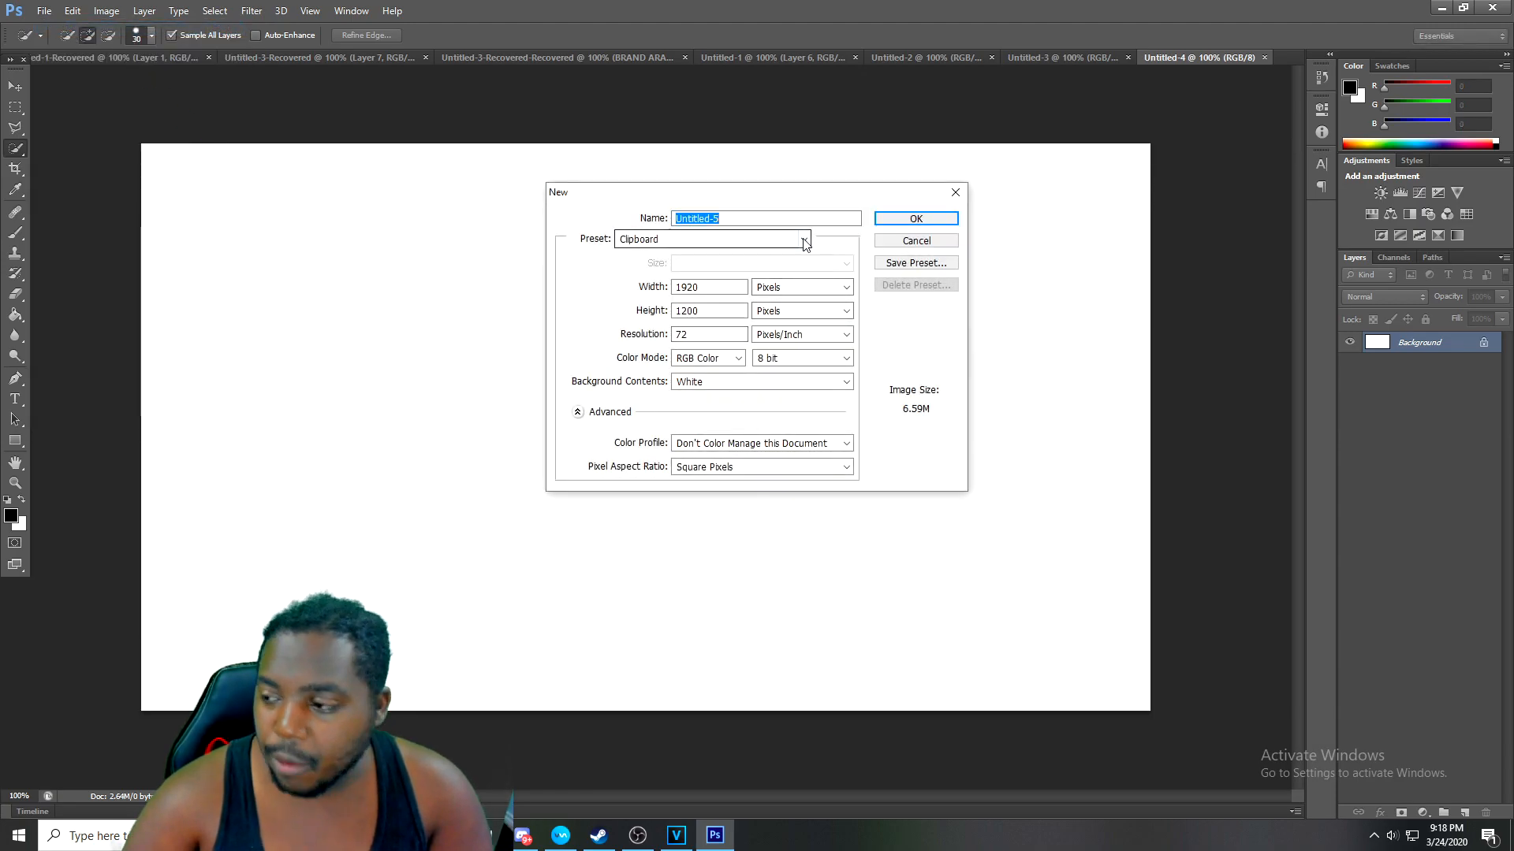
left_click(805, 240)
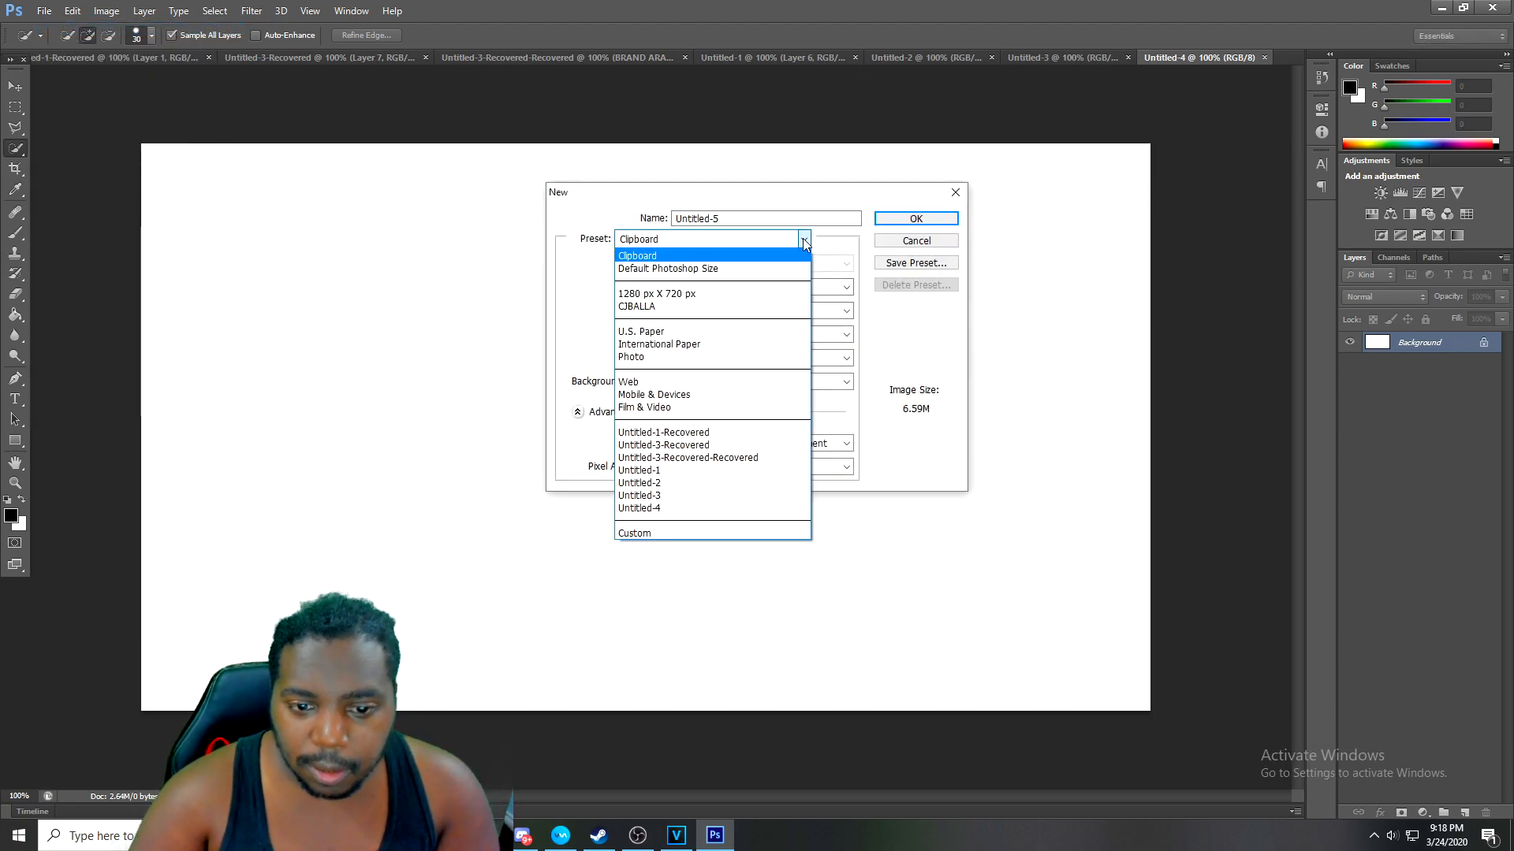
left_click(726, 307)
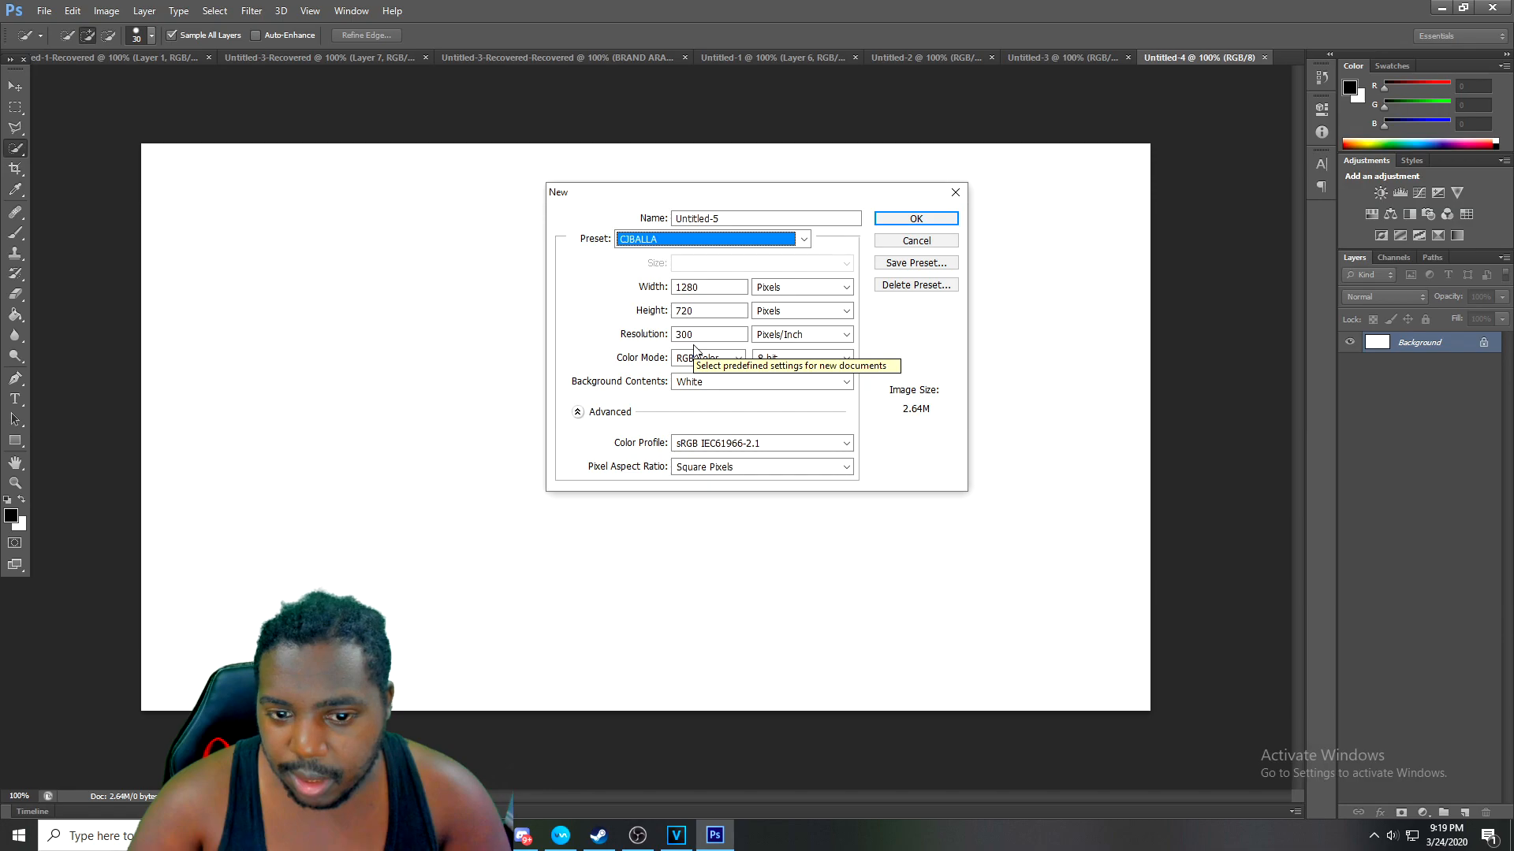
left_click(917, 219)
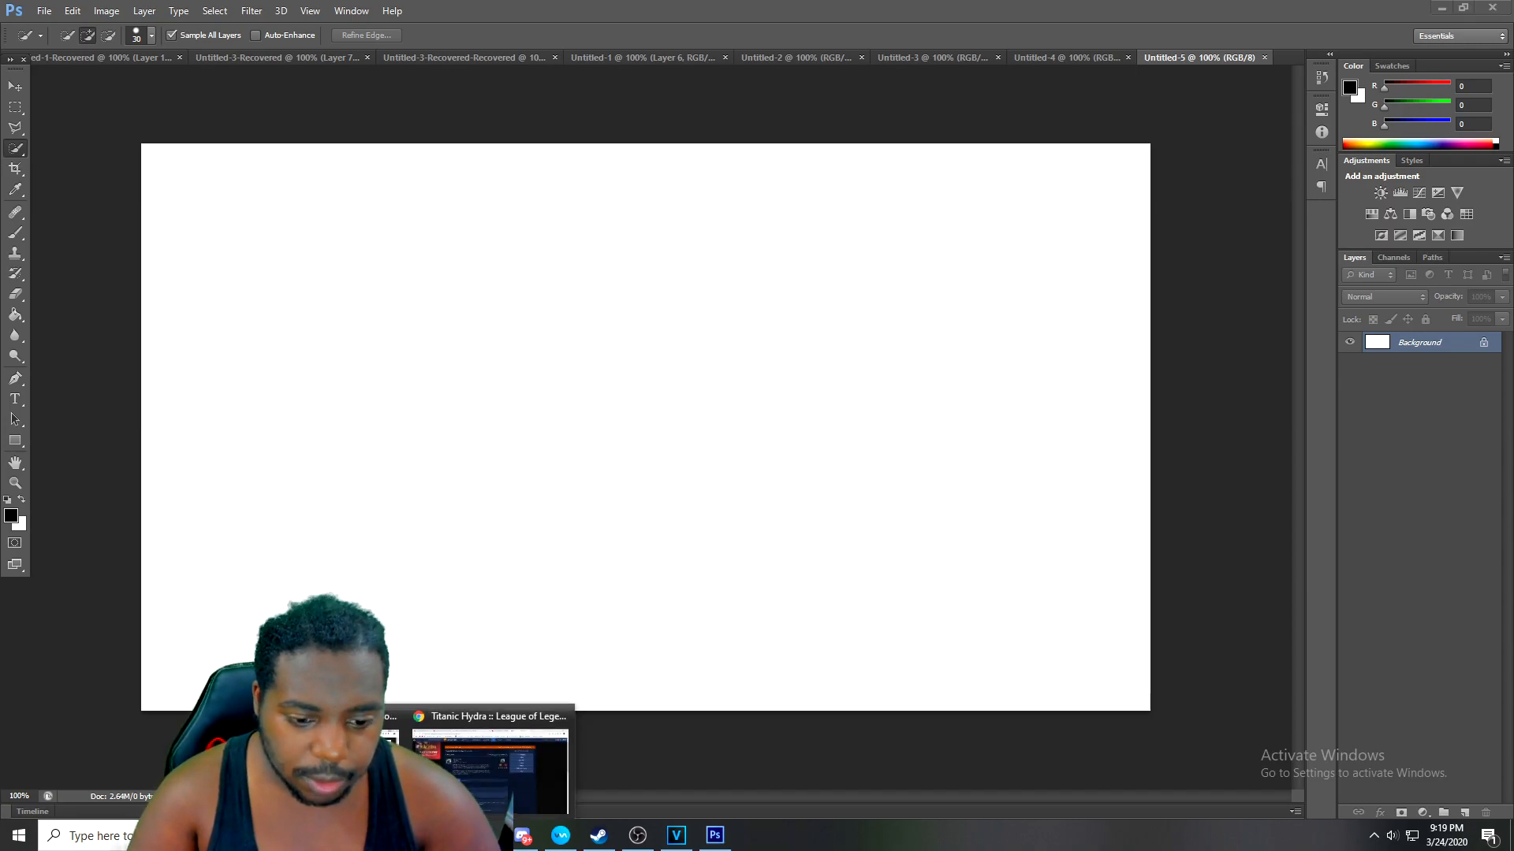
Switch to Chrome and copy the enlarged full-body Kayn image from the "kayn png" image results
left_click(485, 761)
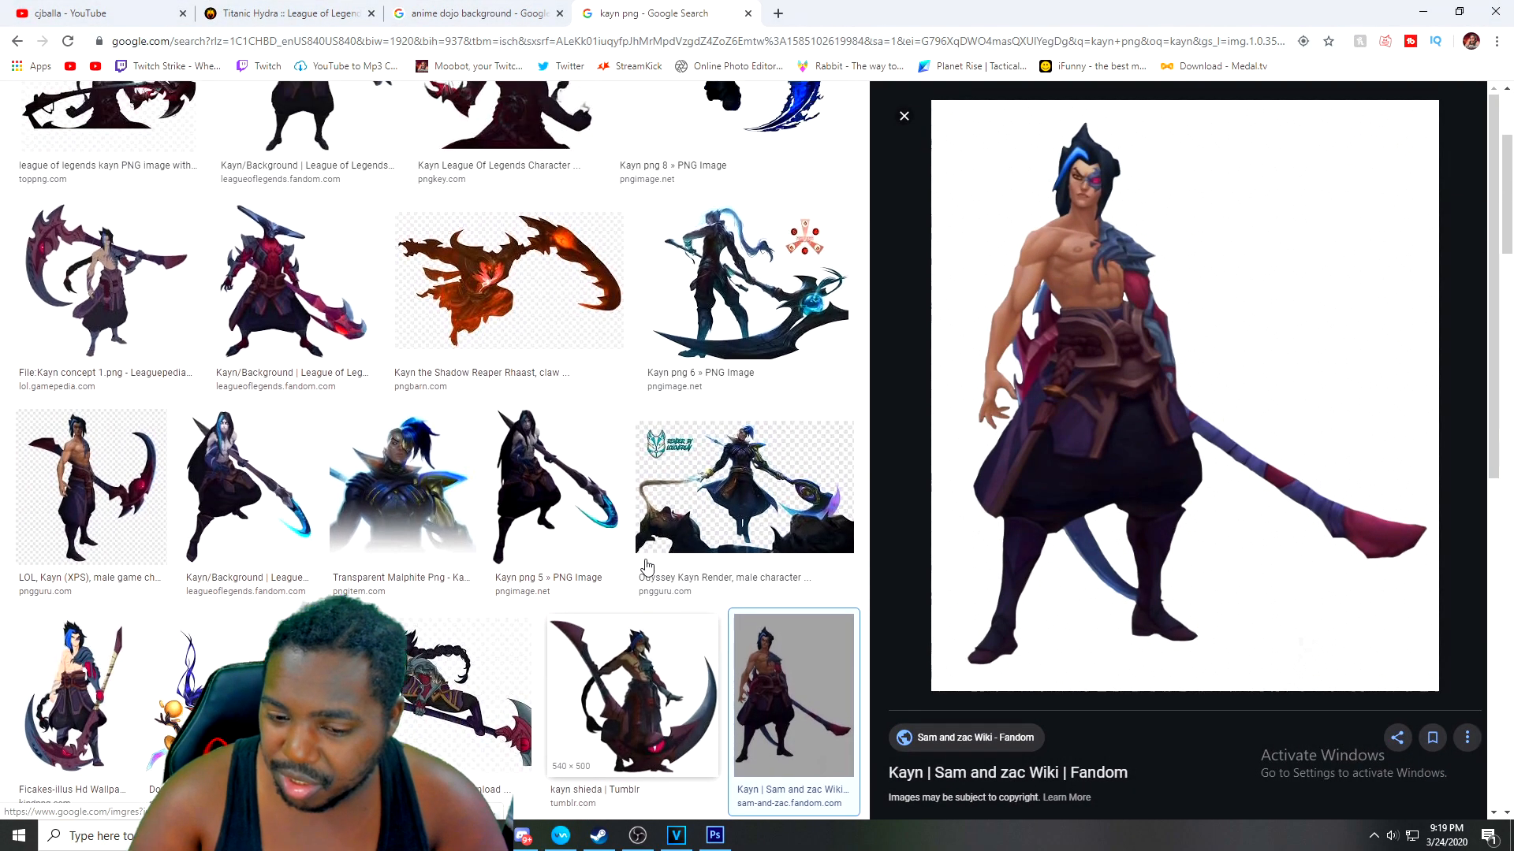
scroll(653, 617, "up", 4)
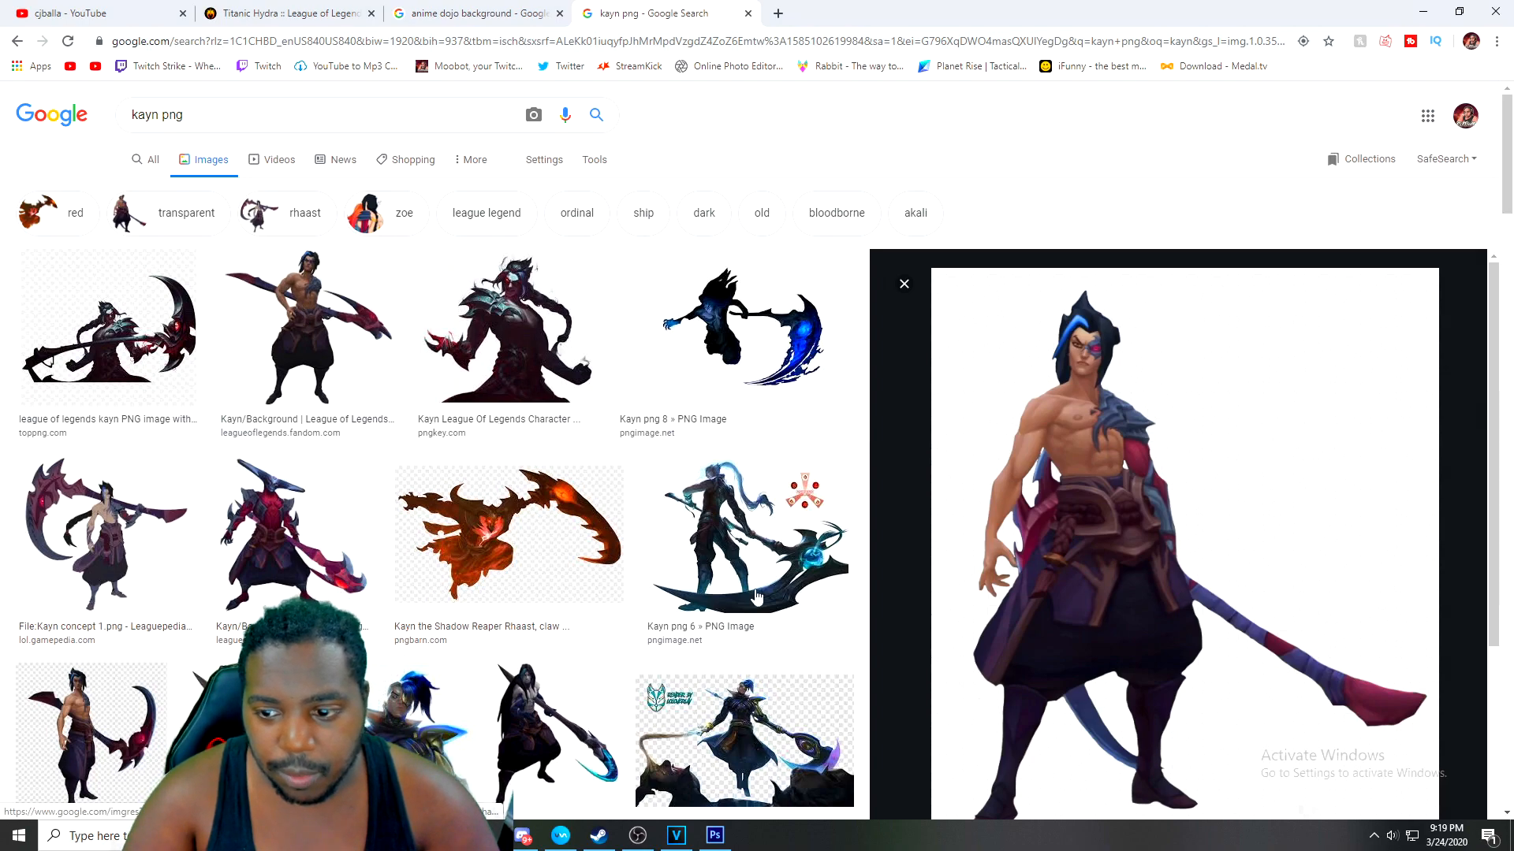
right_click(1148, 507)
left_click(1220, 686)
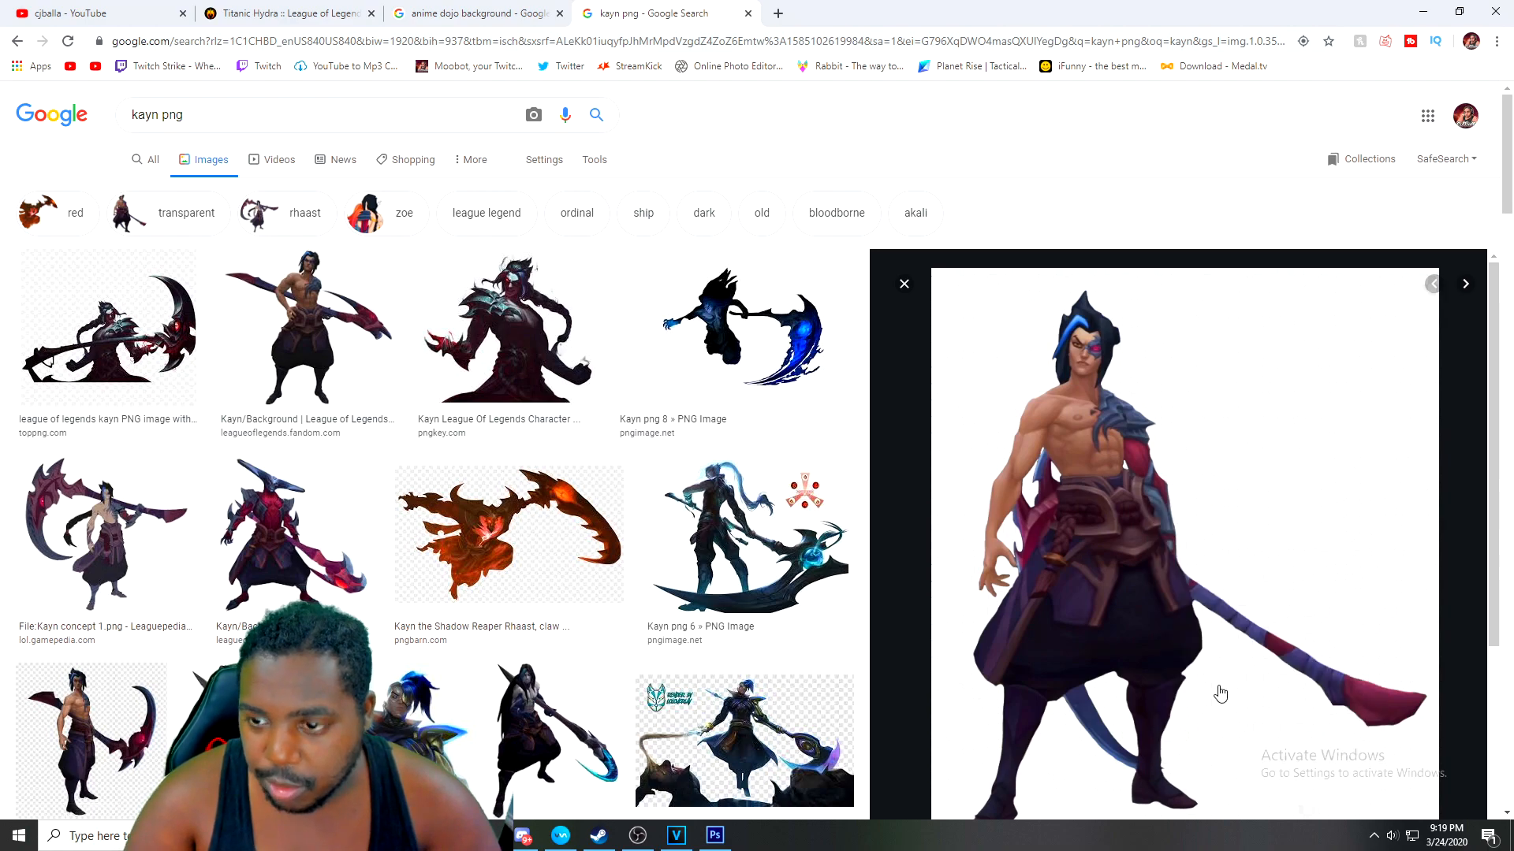
Return to Photoshop and paste the copied Kayn image into the blank document
left_click(1423, 11)
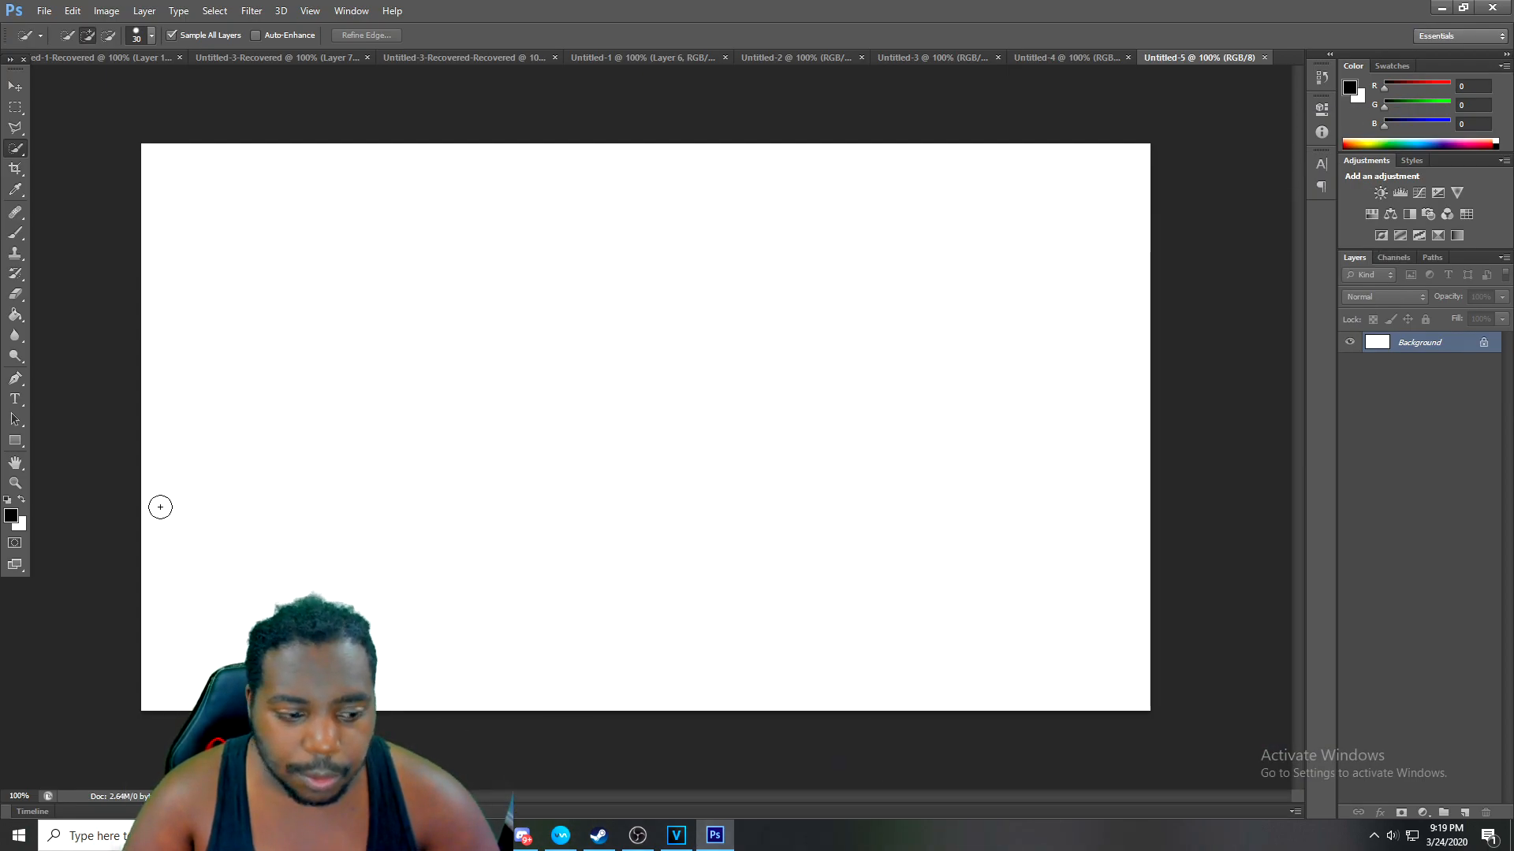
left_click(9, 83)
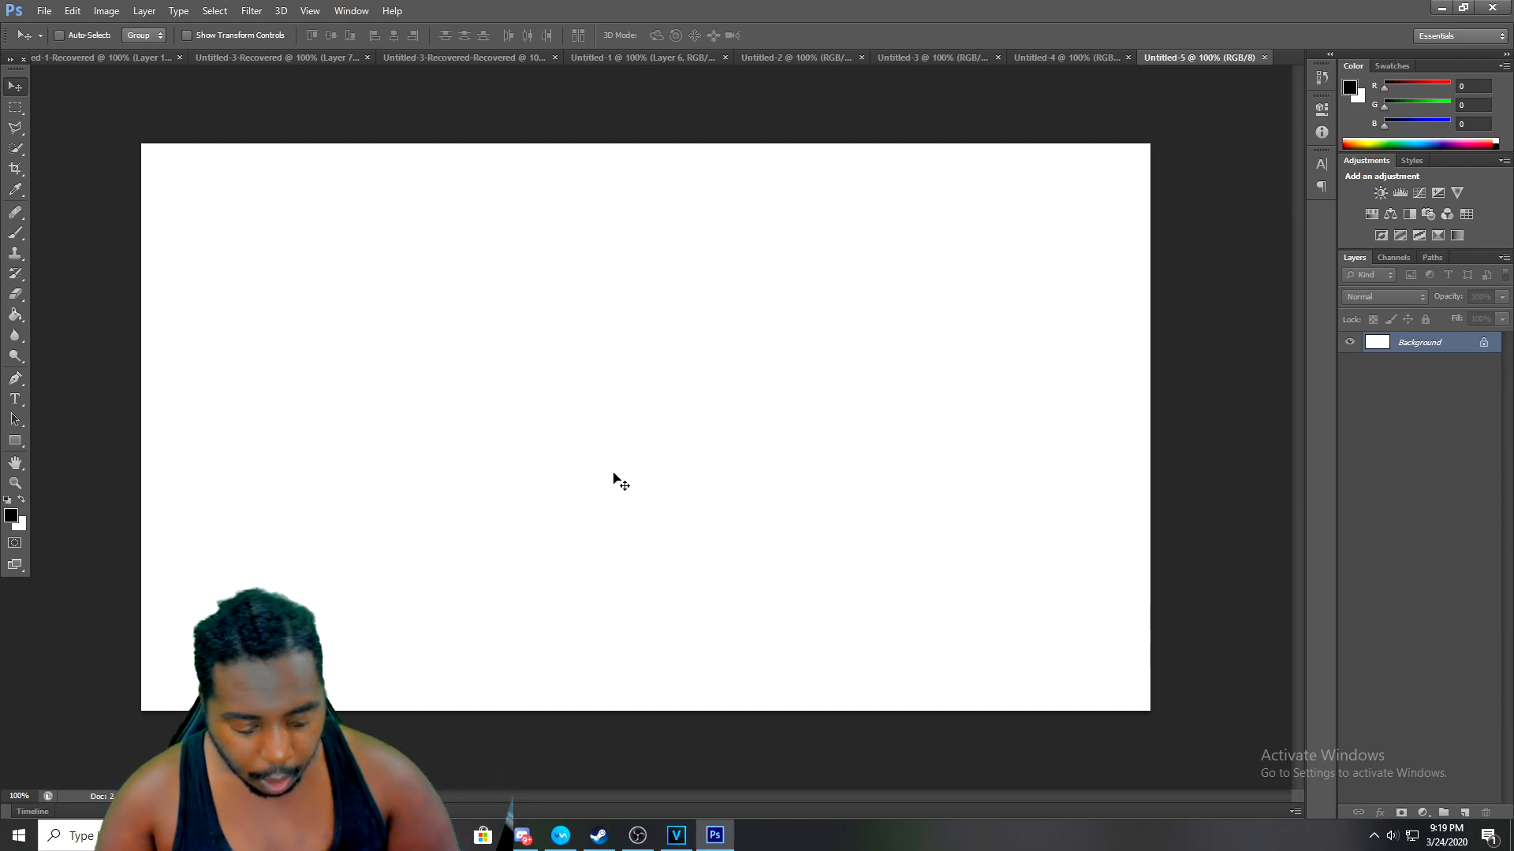
key("ctrl+v")
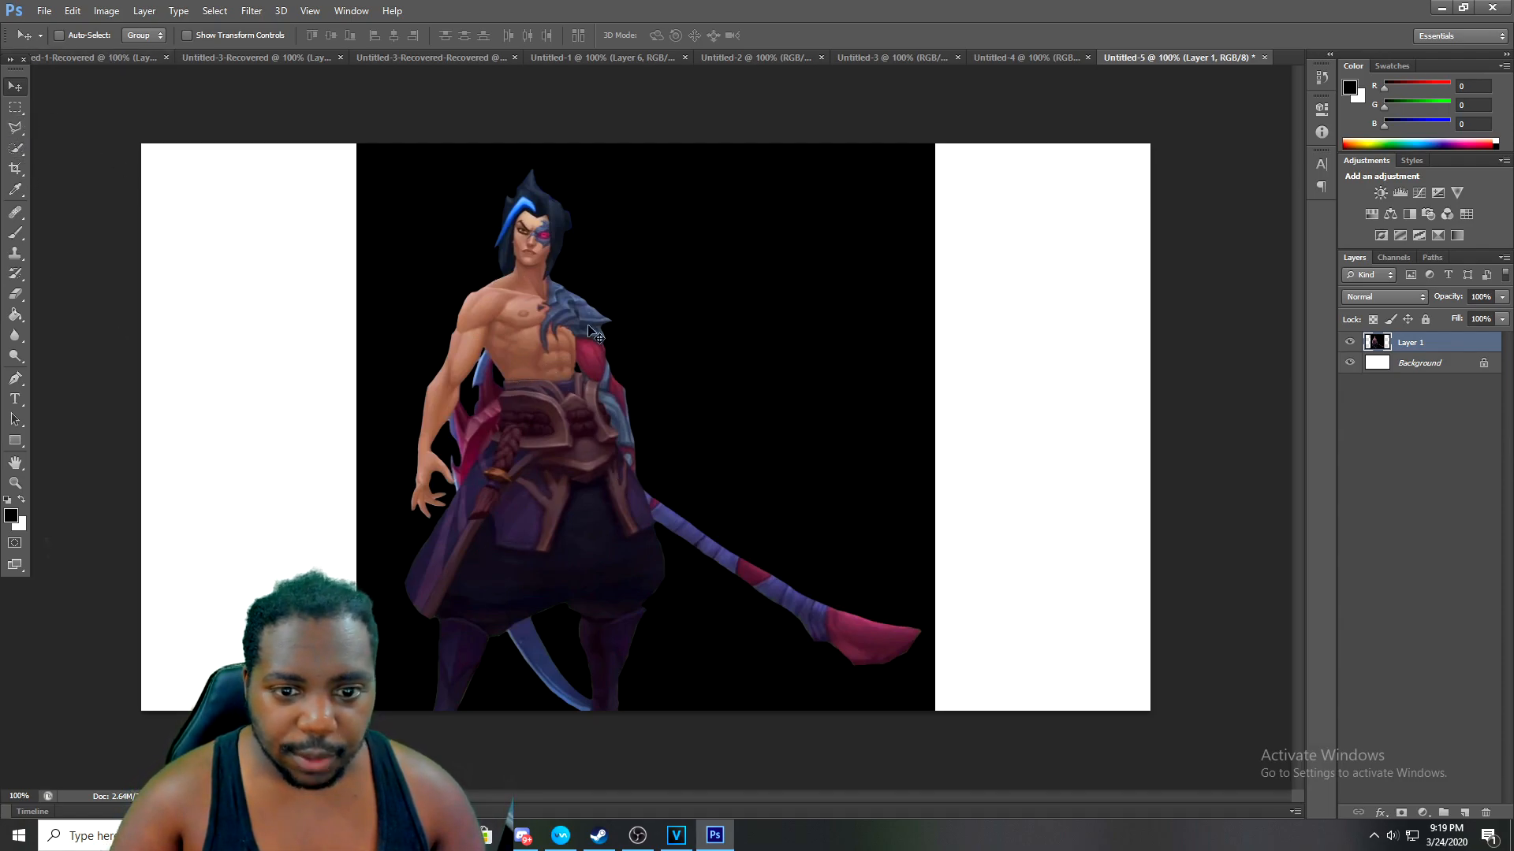
Scale the pasted Kayn layer to about 84% with Free Transform and position it to fit within the canvas height
left_click(71, 10)
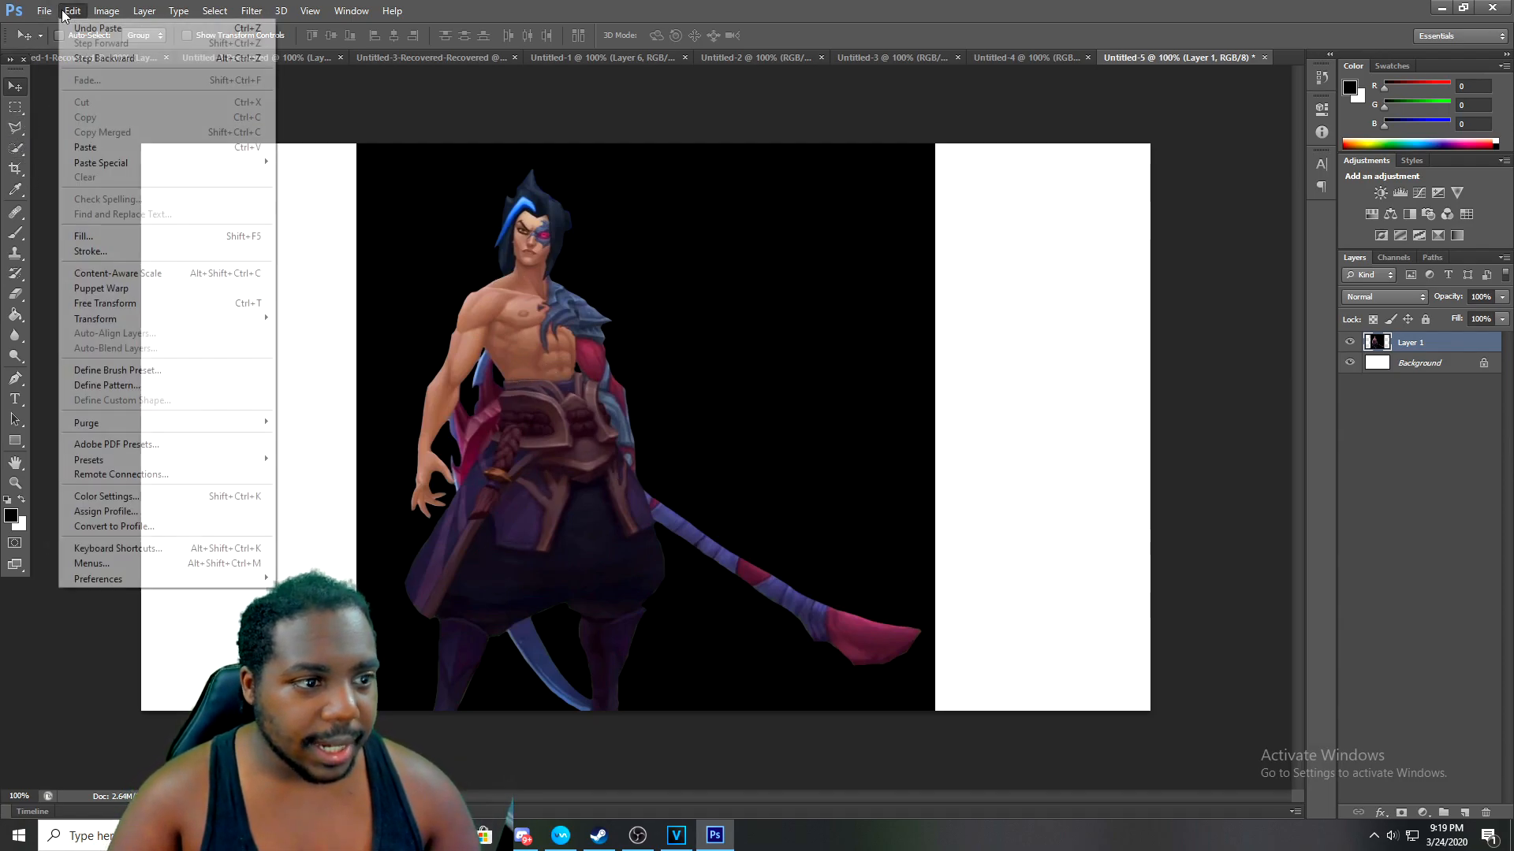
left_click(149, 303)
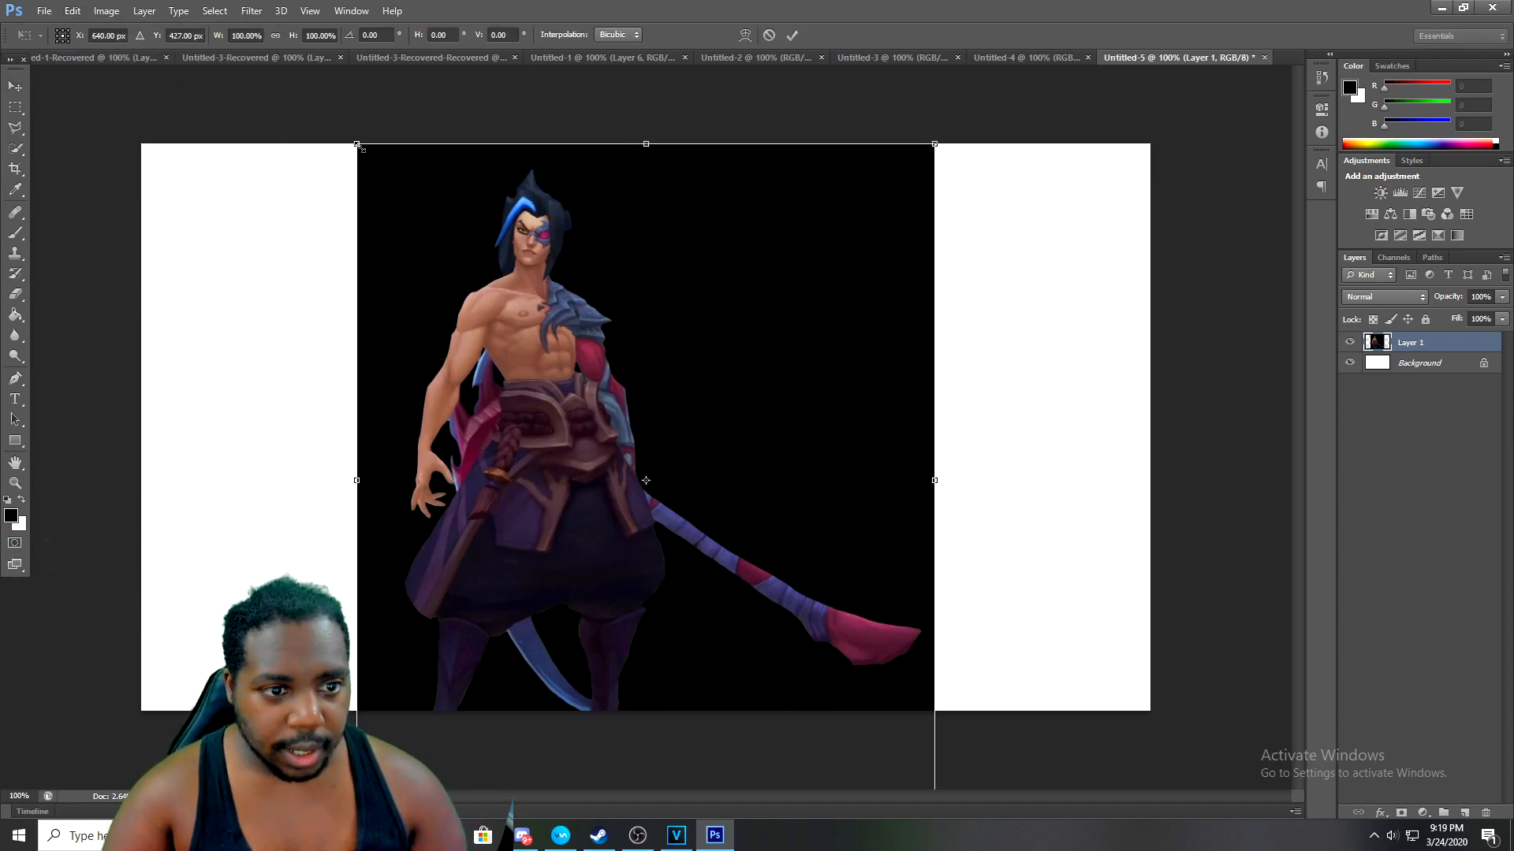
left_click_drag(355, 145, 425, 209)
left_click_drag(465, 265, 463, 192)
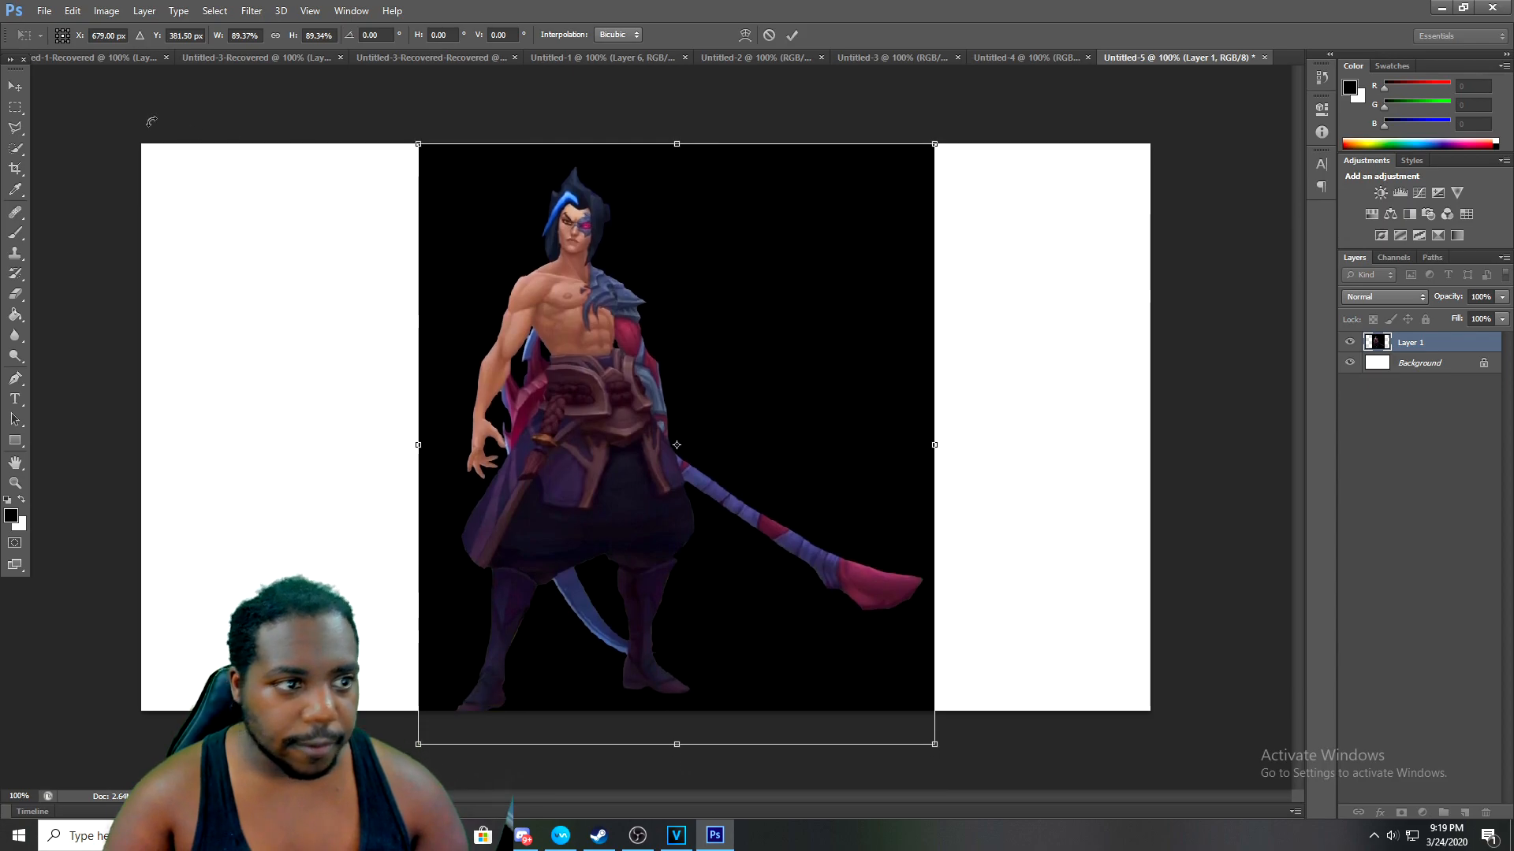
left_click(71, 10)
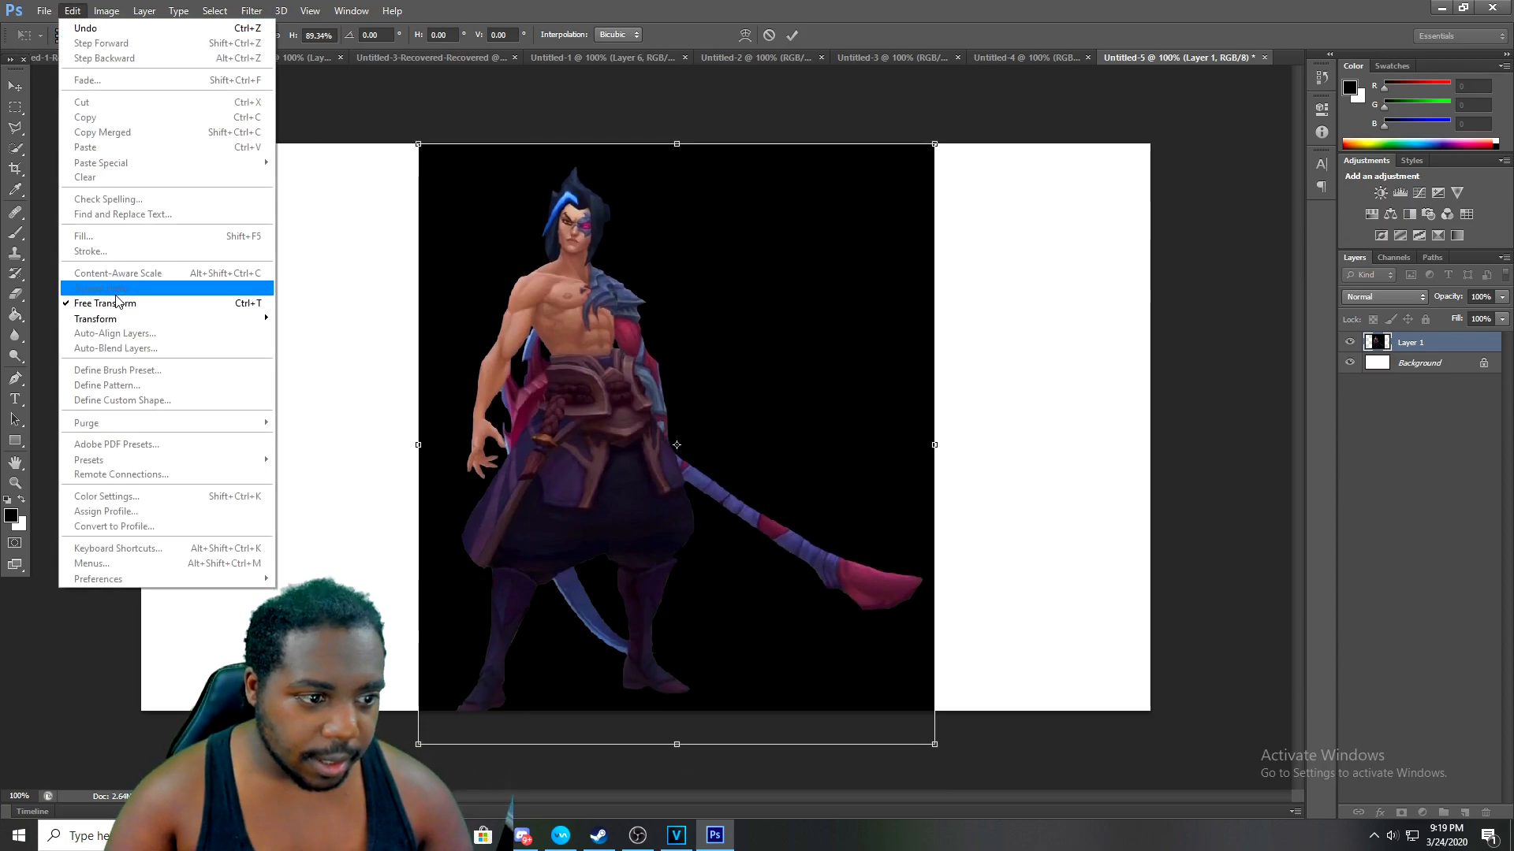
left_click(416, 138)
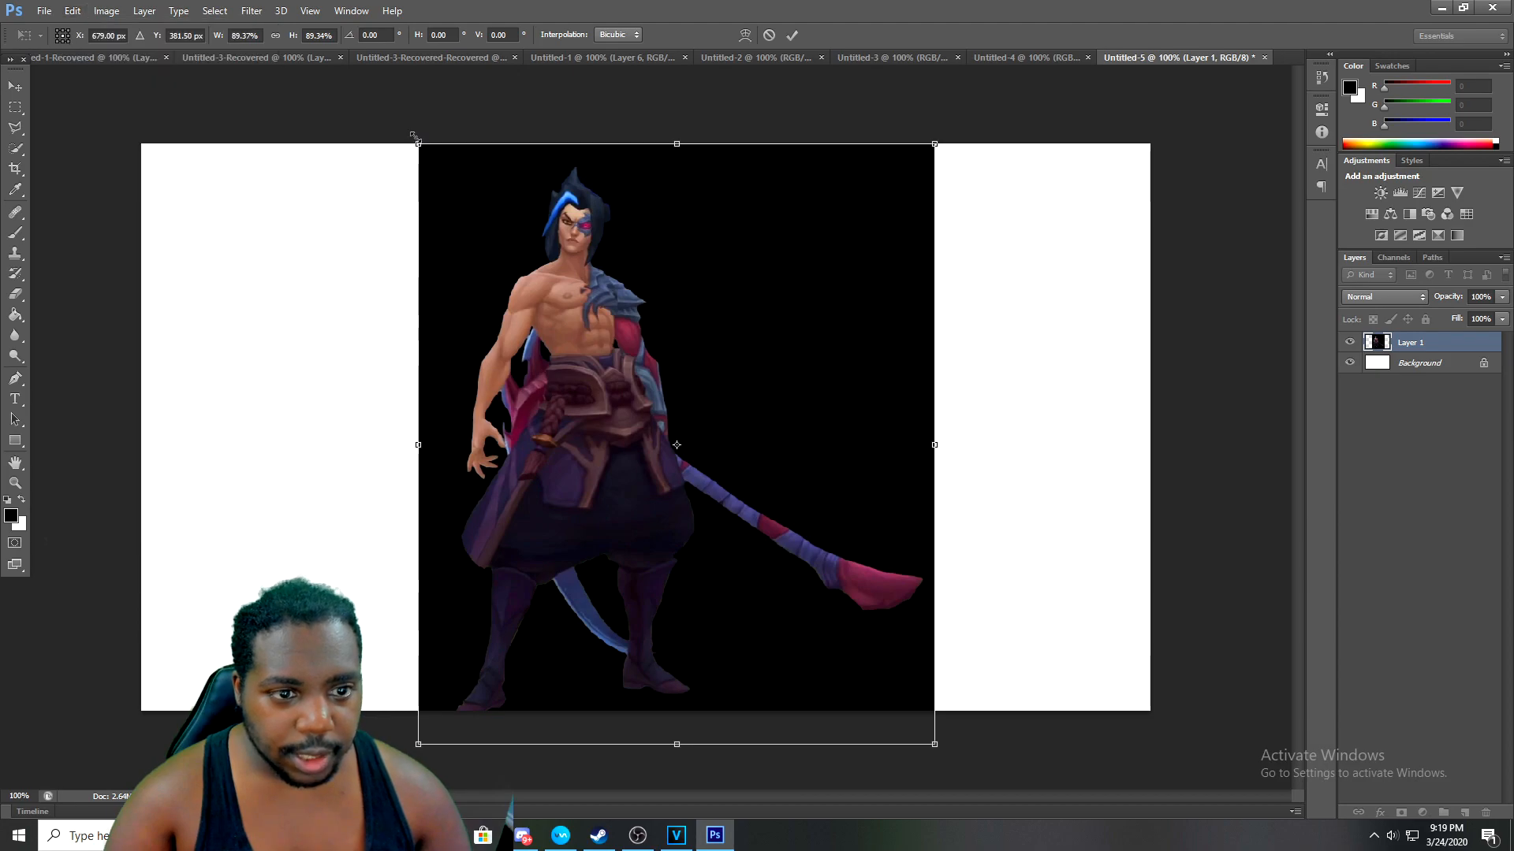
mouse_move(418, 145)
left_mouse_down()
mouse_move(449, 179)
mouse_move(430, 146)
left_mouse_up()
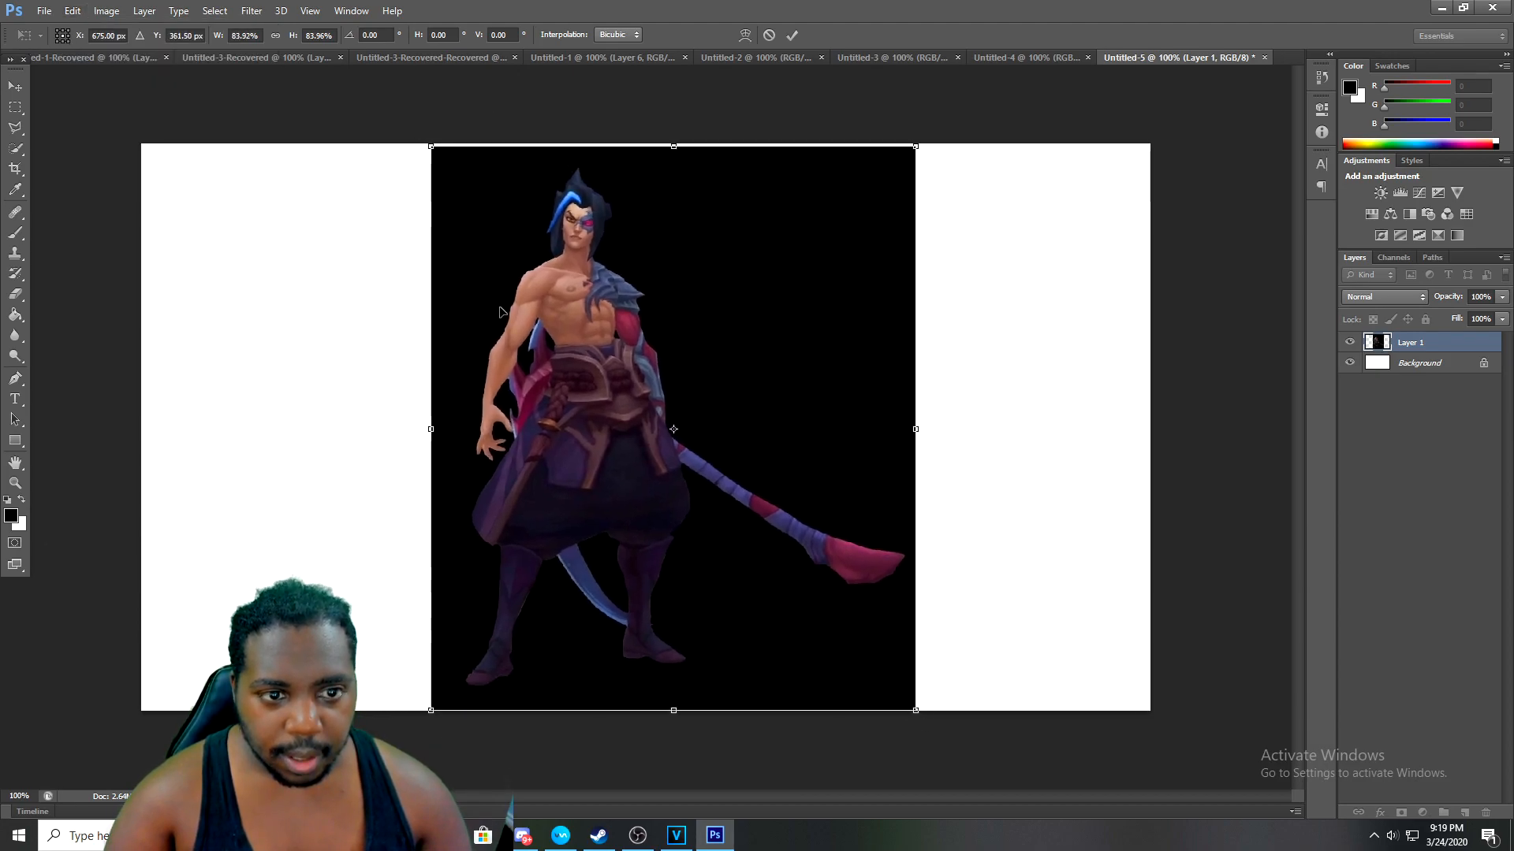
key("Return")
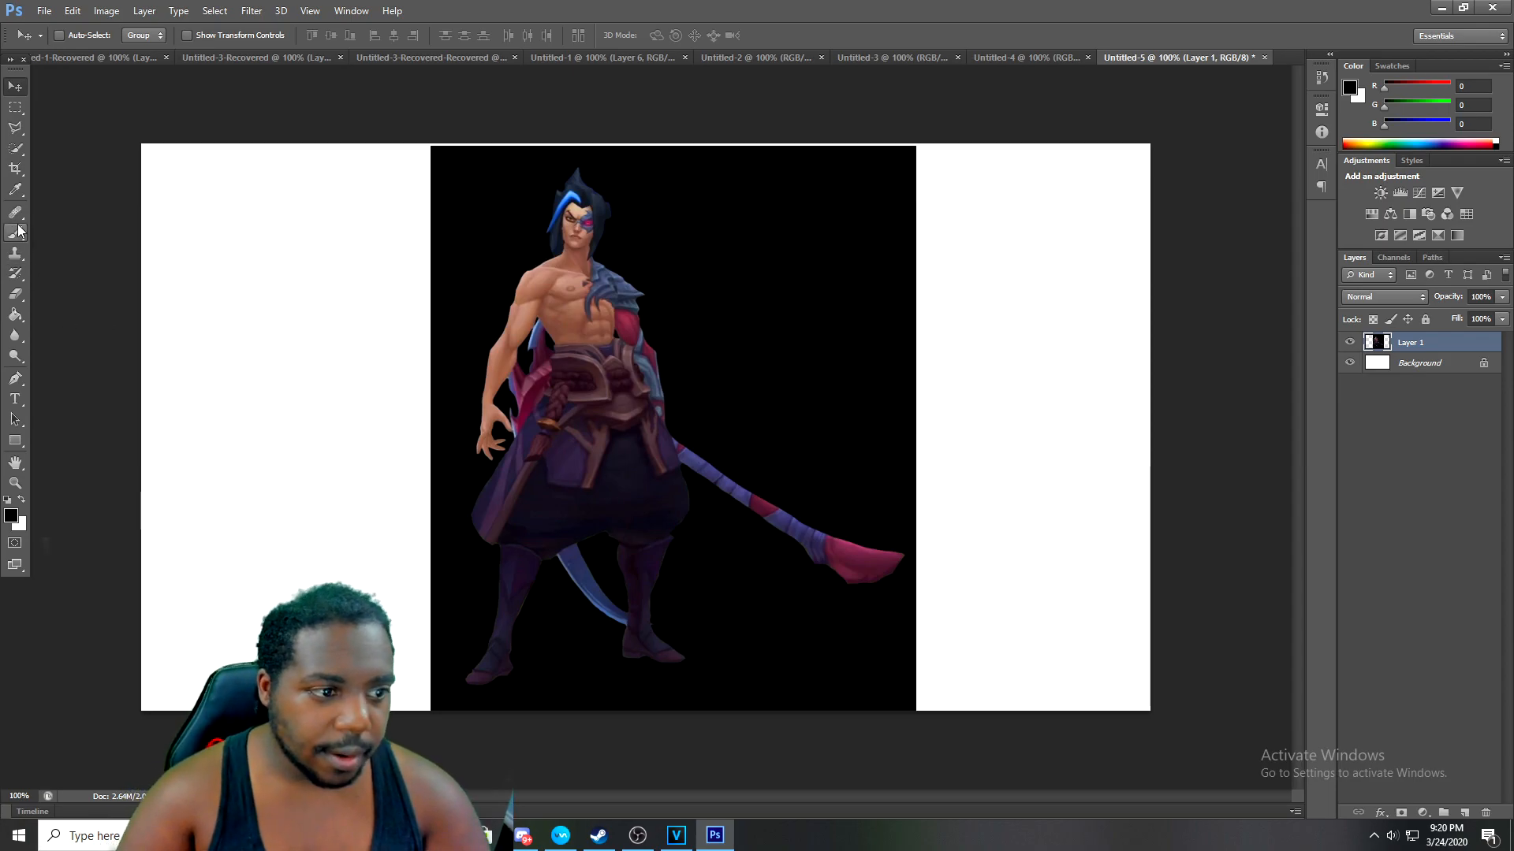
Try selecting the black background around the character with the Magic Wand tool, and clear that selection
left_click(17, 149)
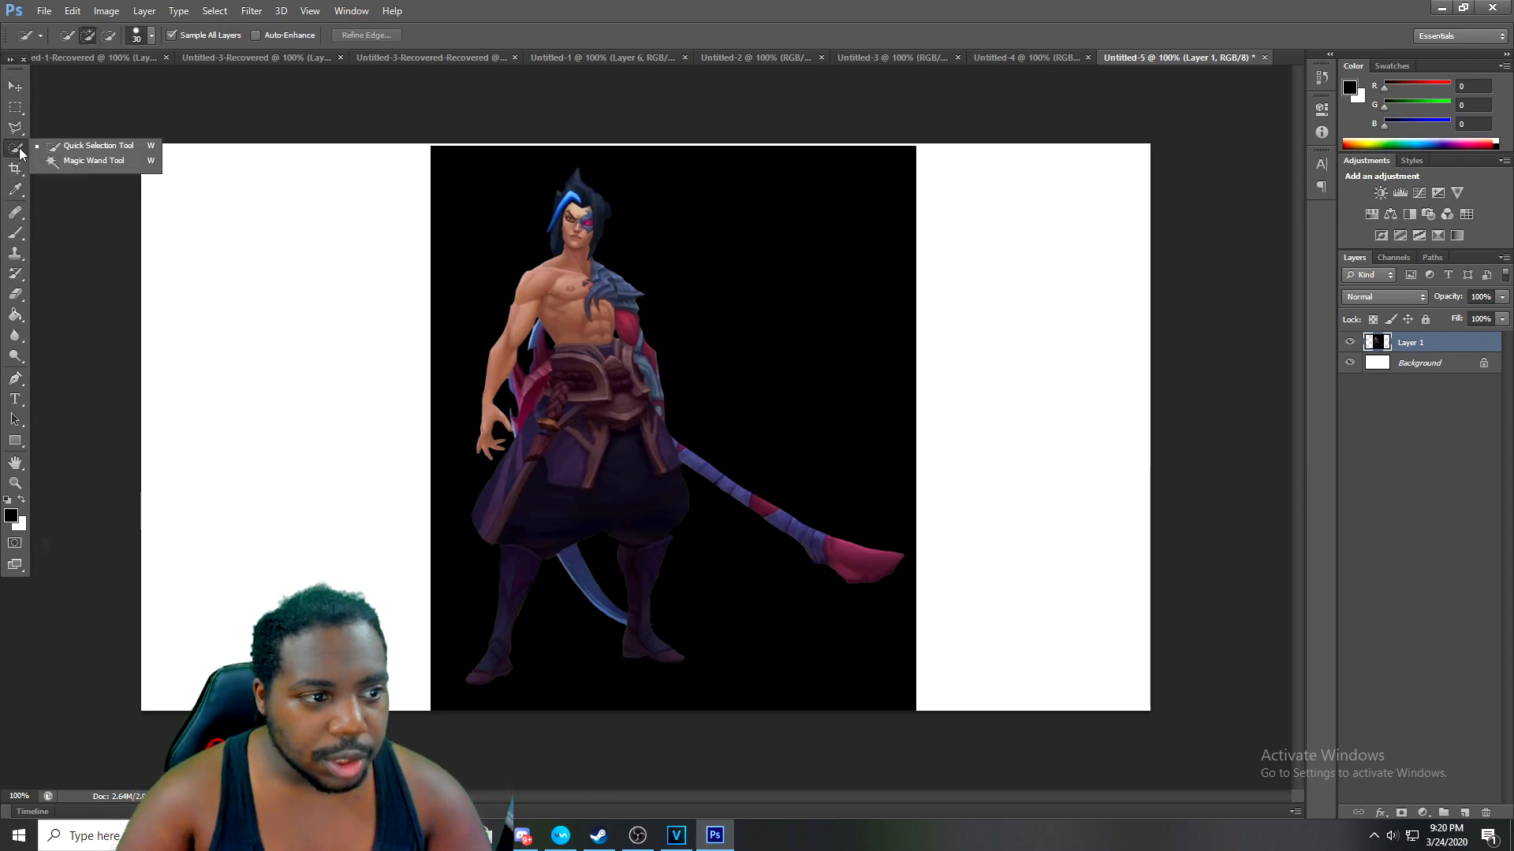
left_click(65, 161)
left_click(476, 210)
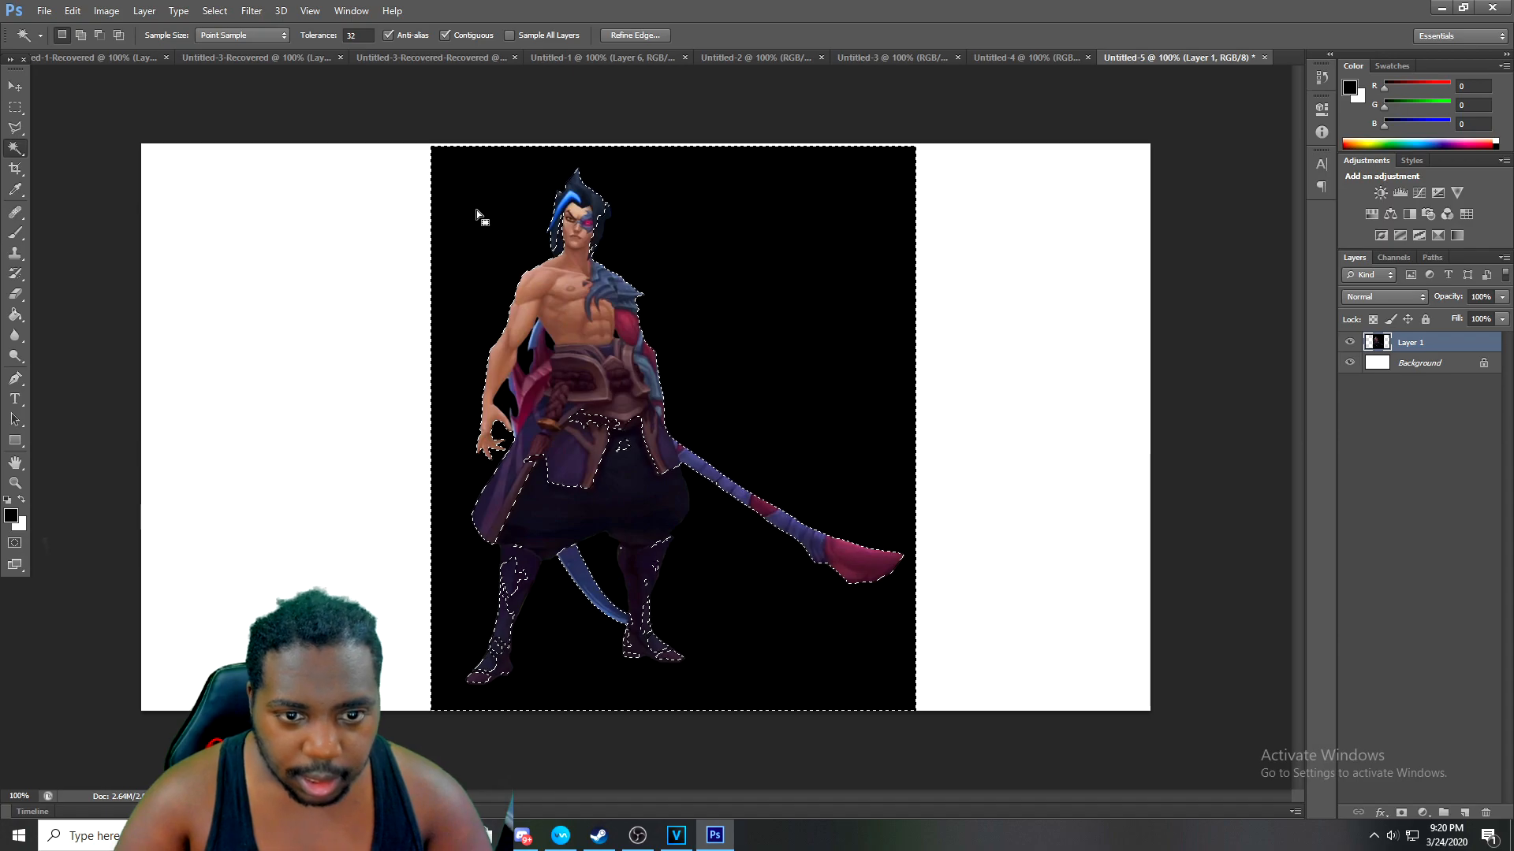
key("ctrl+d")
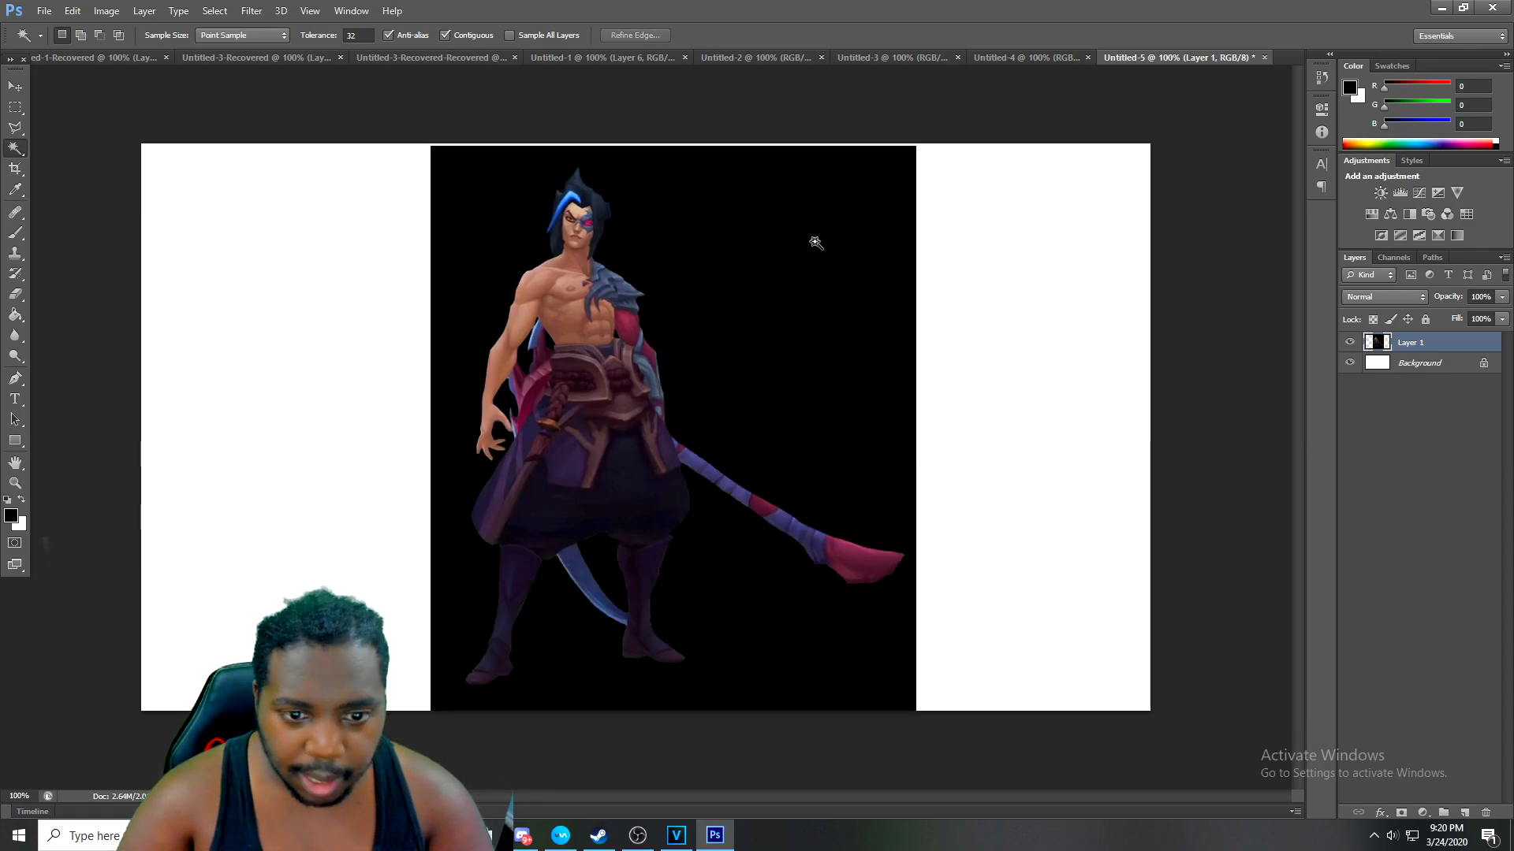
Try selecting the black area above the sword with the Quick Selection tool, and deselect it
right_click(496, 207)
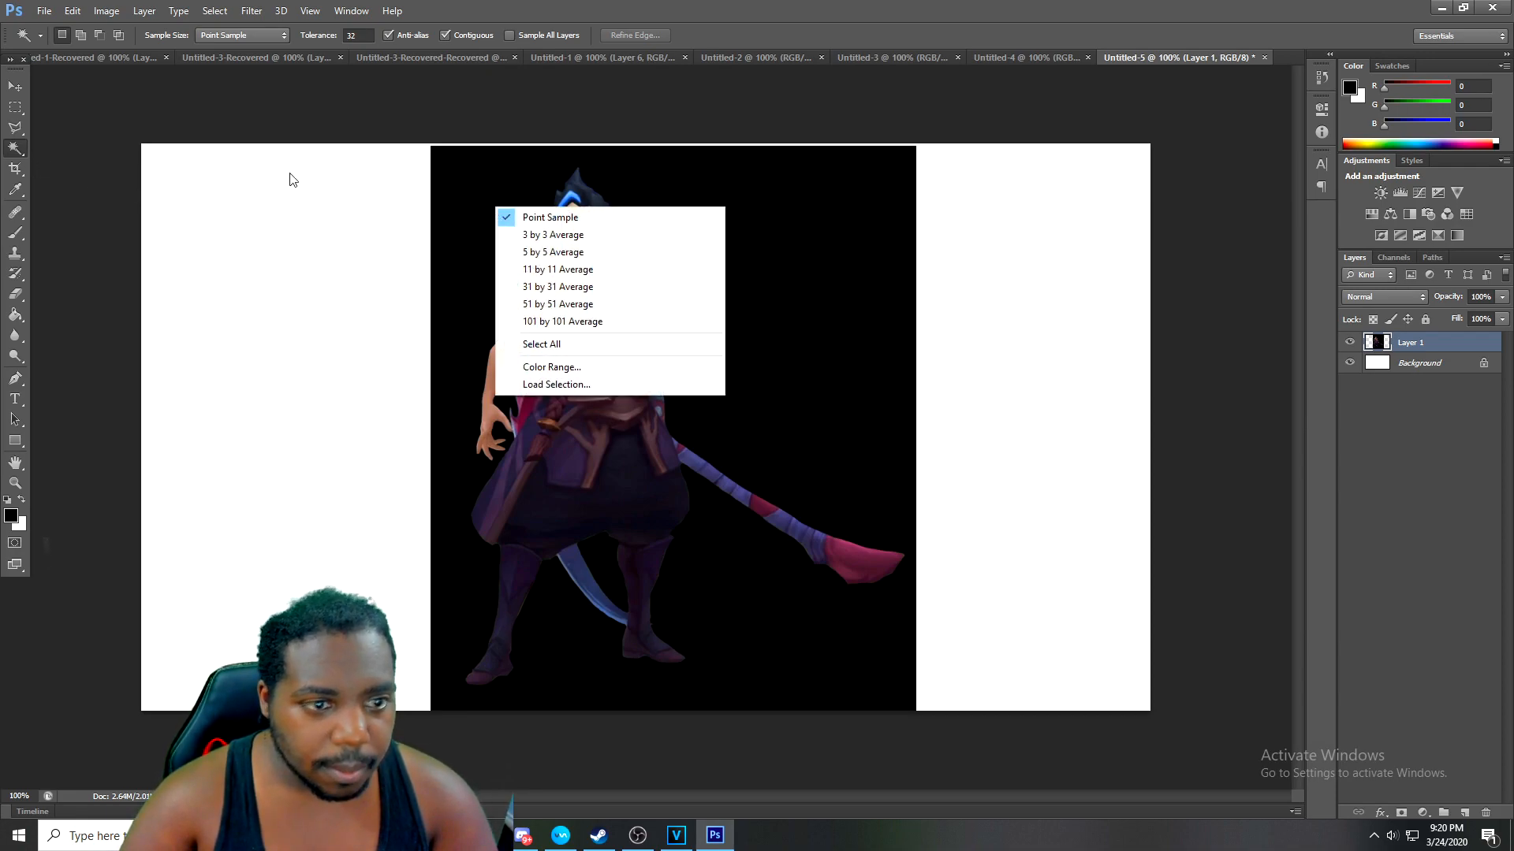
right_click(21, 151)
left_click(70, 151)
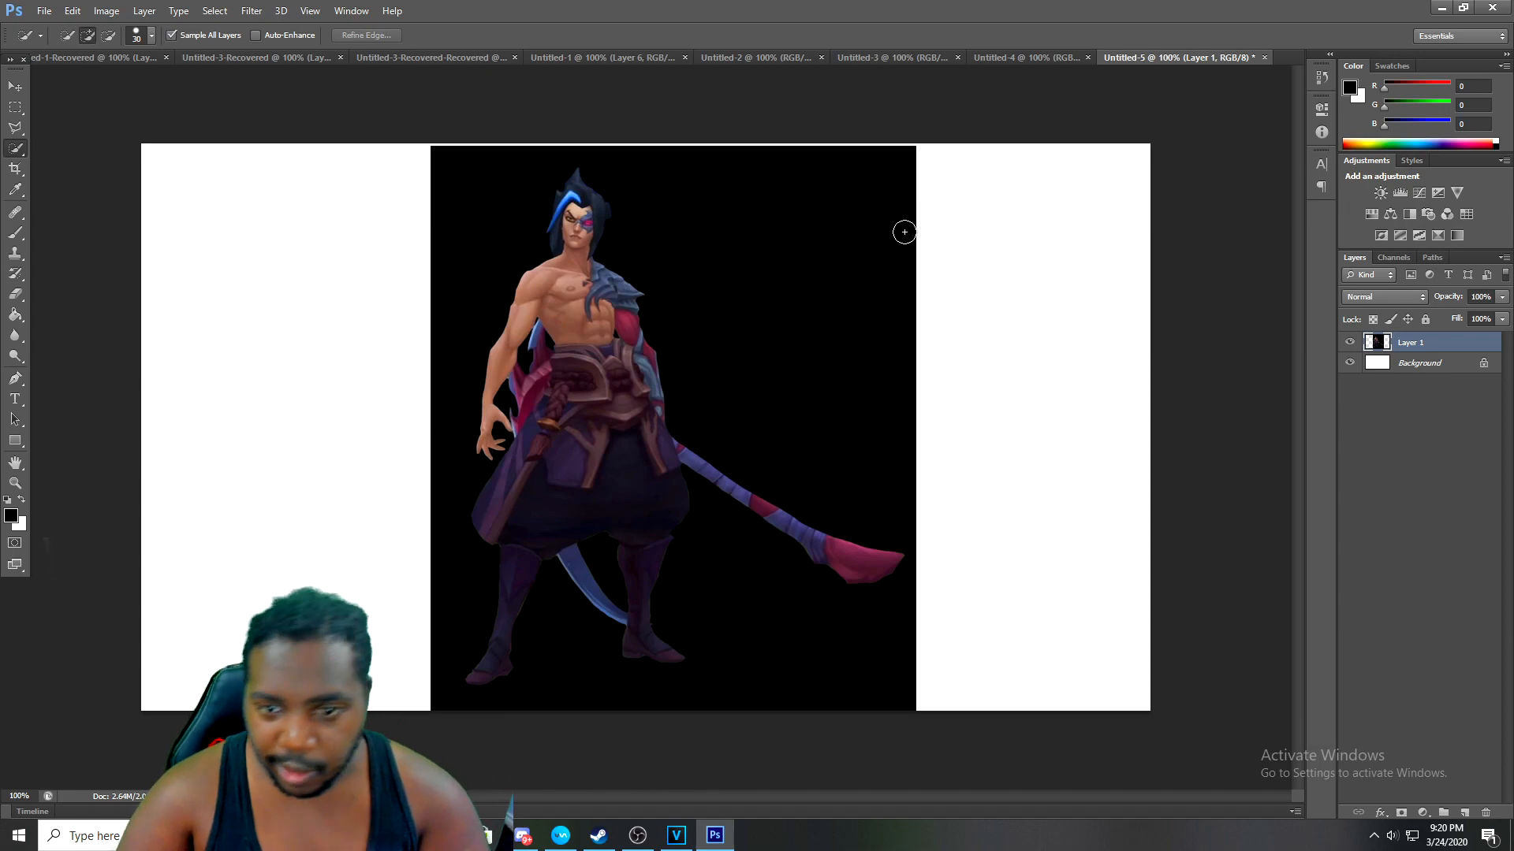
mouse_move(905, 159)
left_mouse_down()
mouse_move(869, 183)
mouse_move(805, 304)
mouse_move(770, 338)
left_mouse_up()
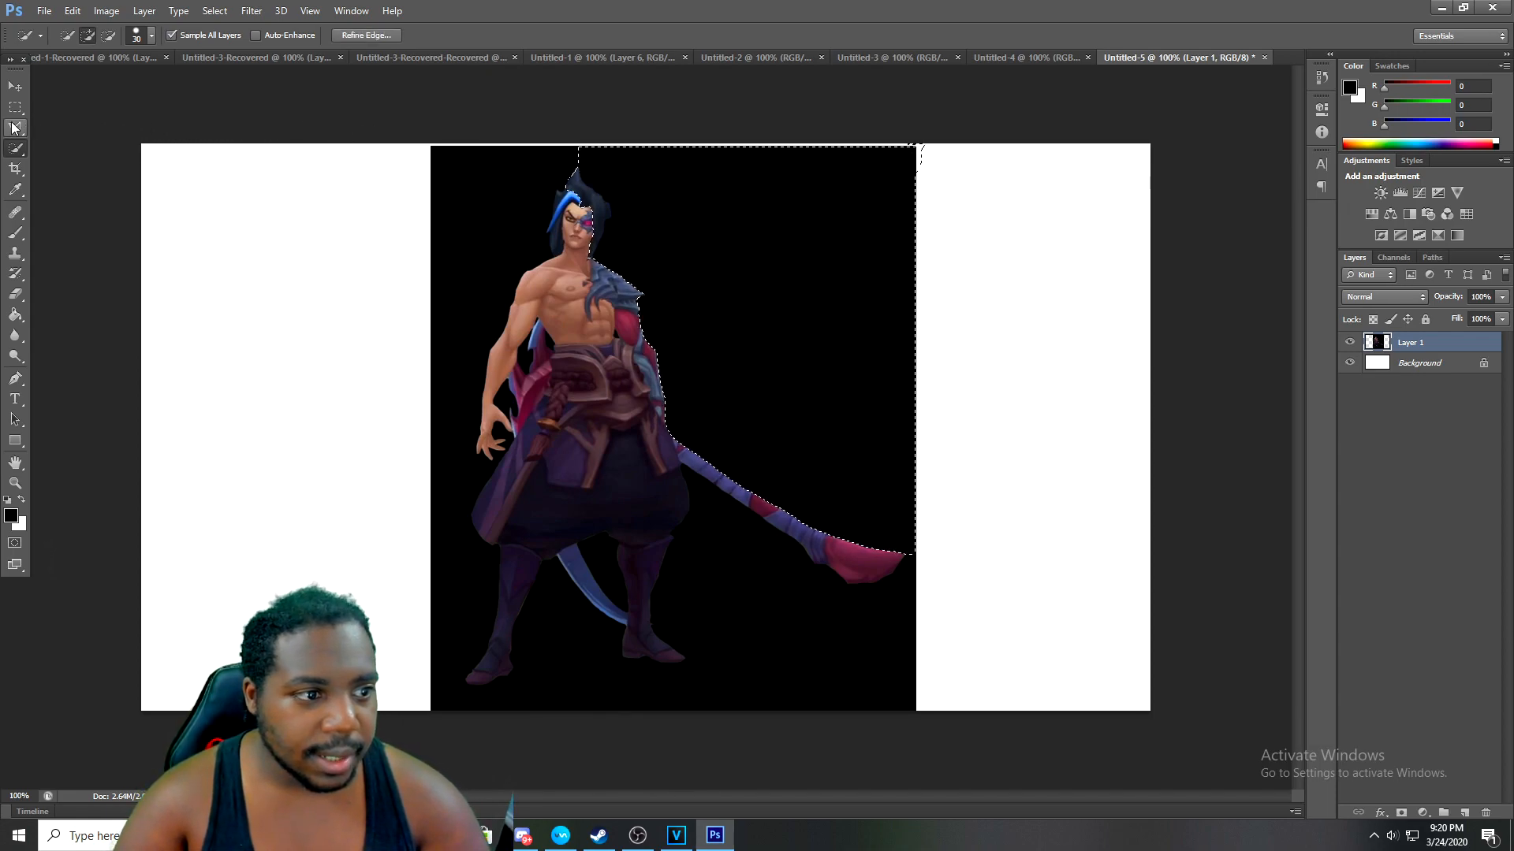
right_click(17, 150)
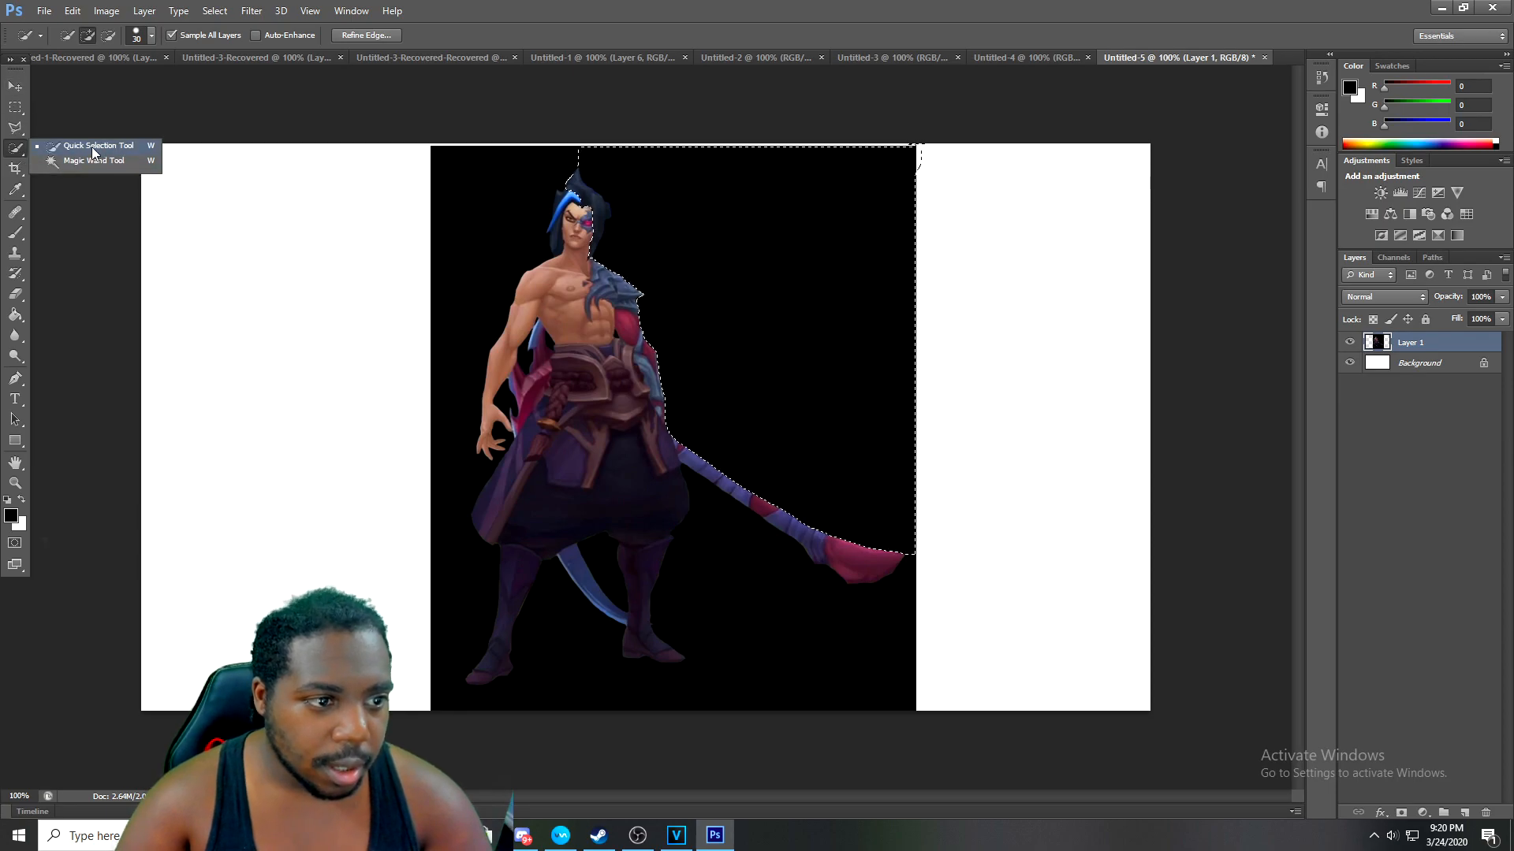
left_click(106, 10)
mouse_move(73, 10)
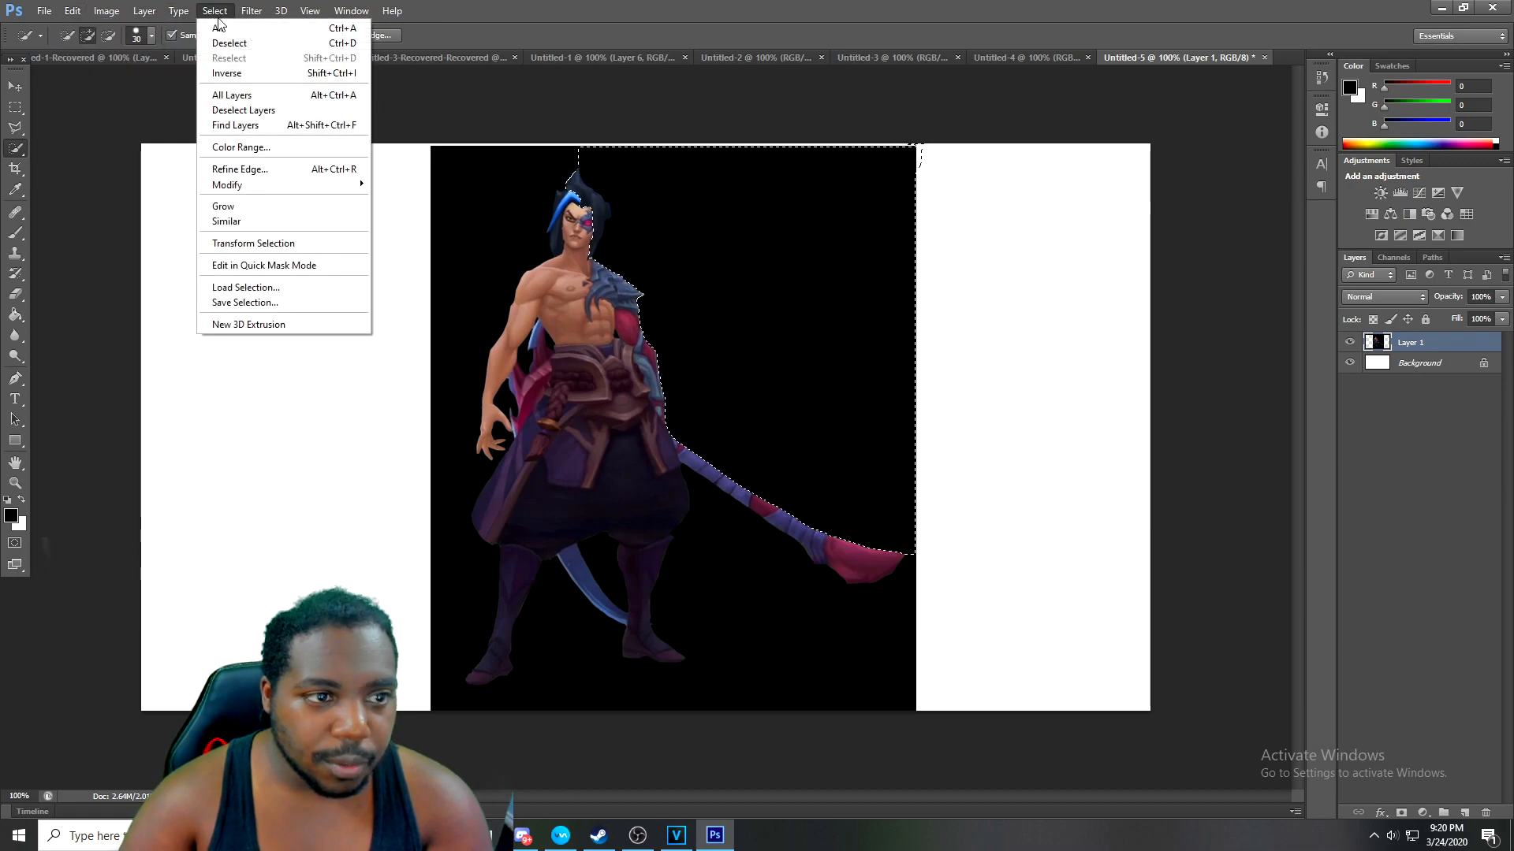
left_click(228, 44)
left_click(214, 10)
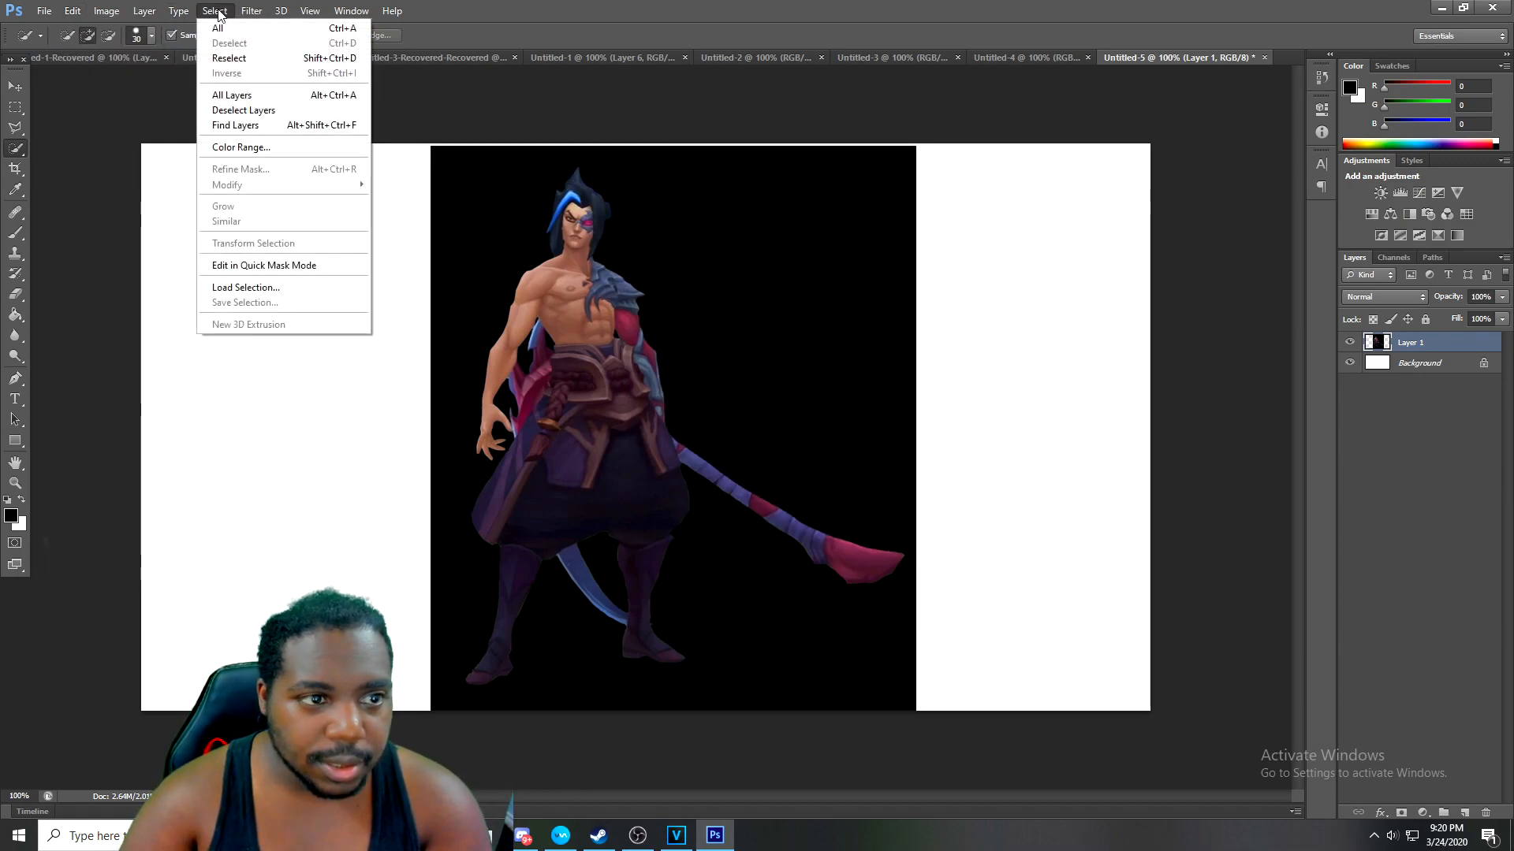
left_click(630, 122)
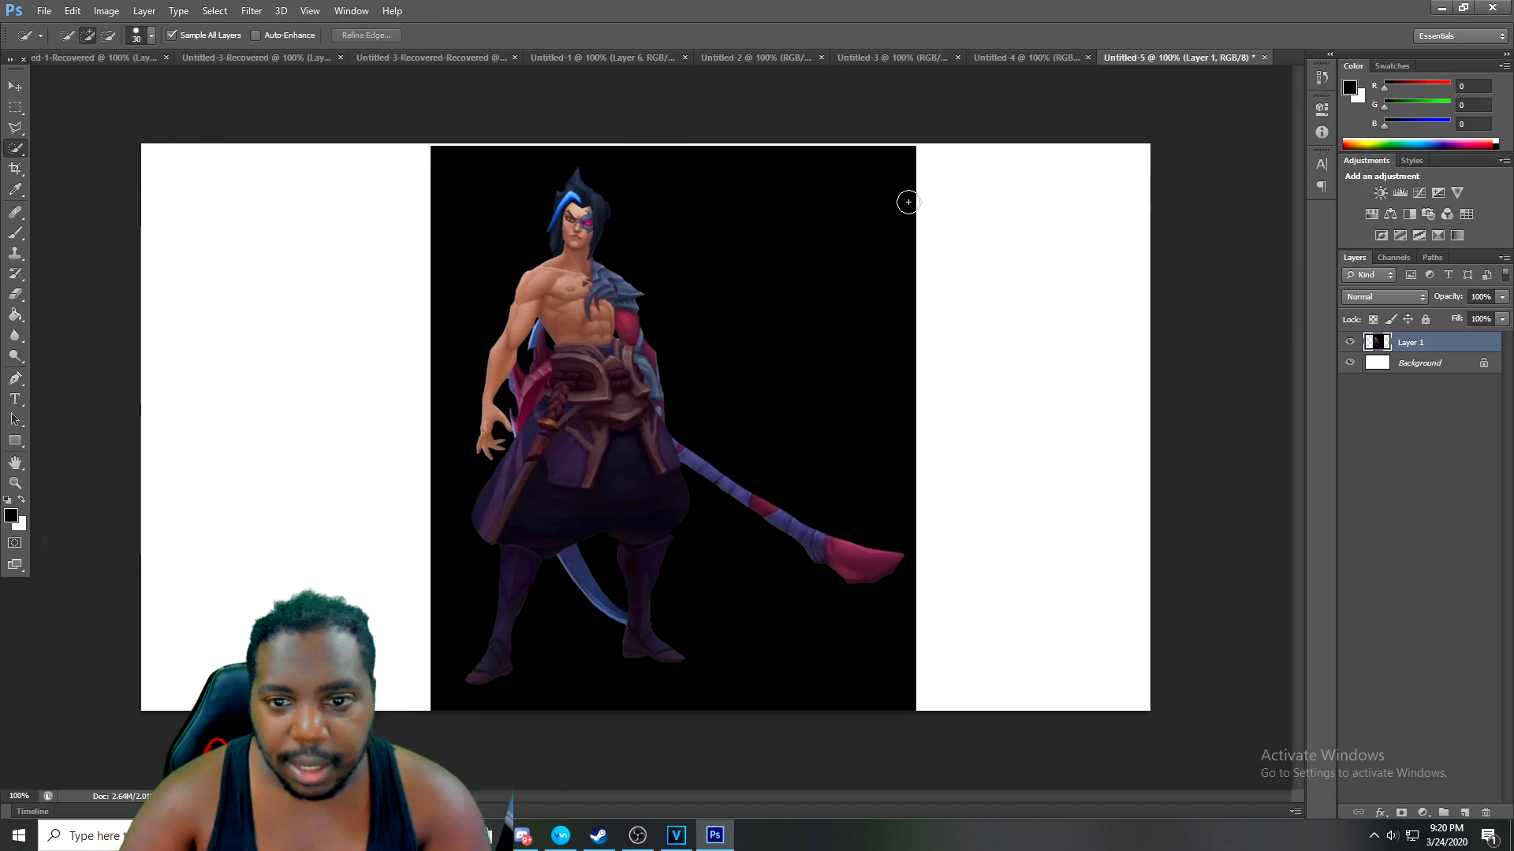
Quick-select and delete the black background above the sword, beside the upper body, and in a small spot below the sword
left_click_drag(911, 197, 916, 178)
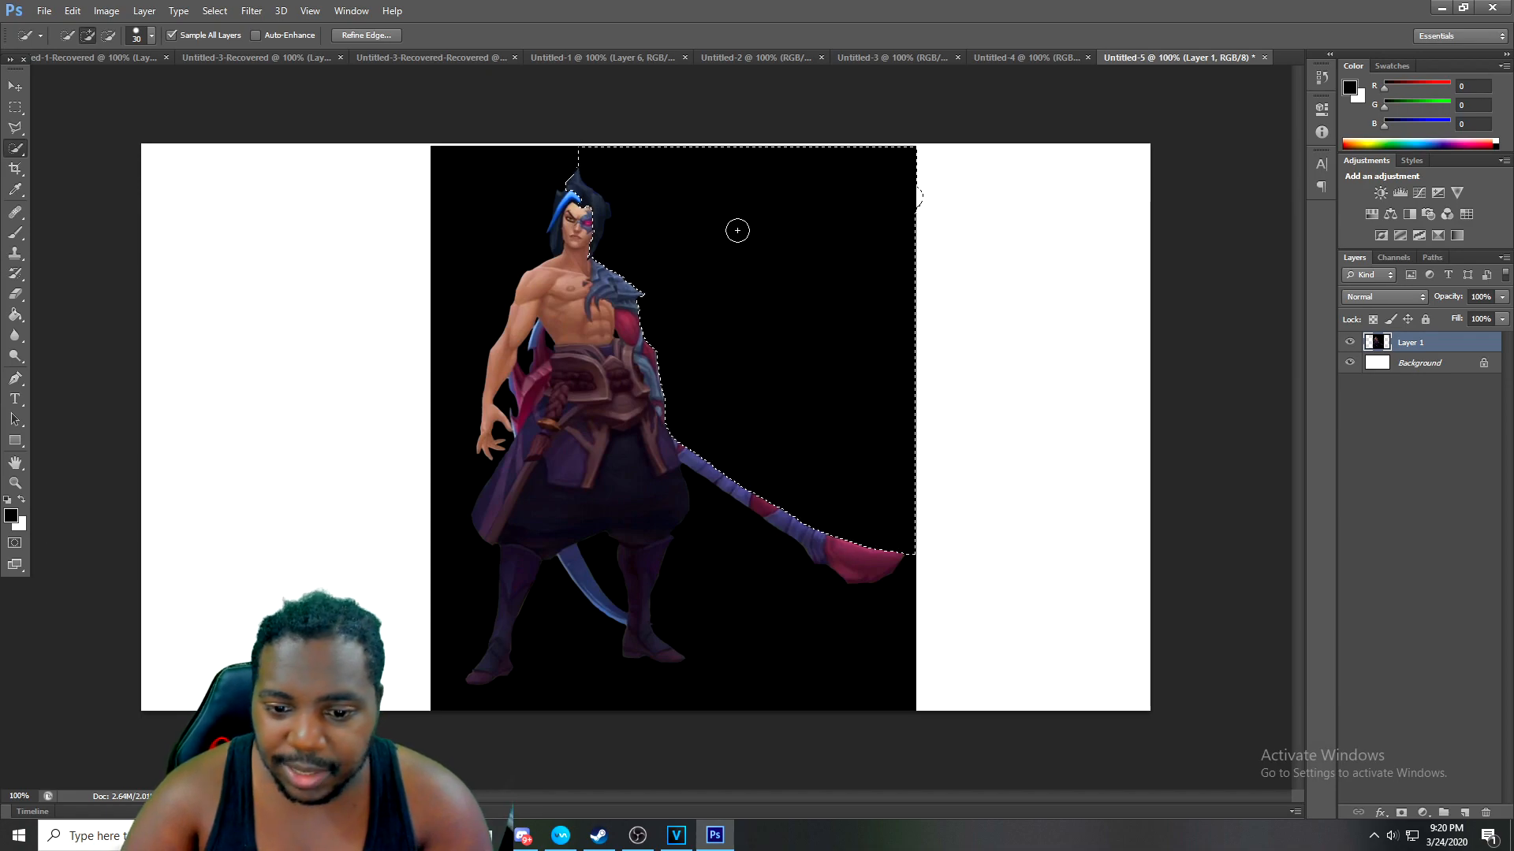
key("Delete")
left_click_drag(465, 189, 459, 303)
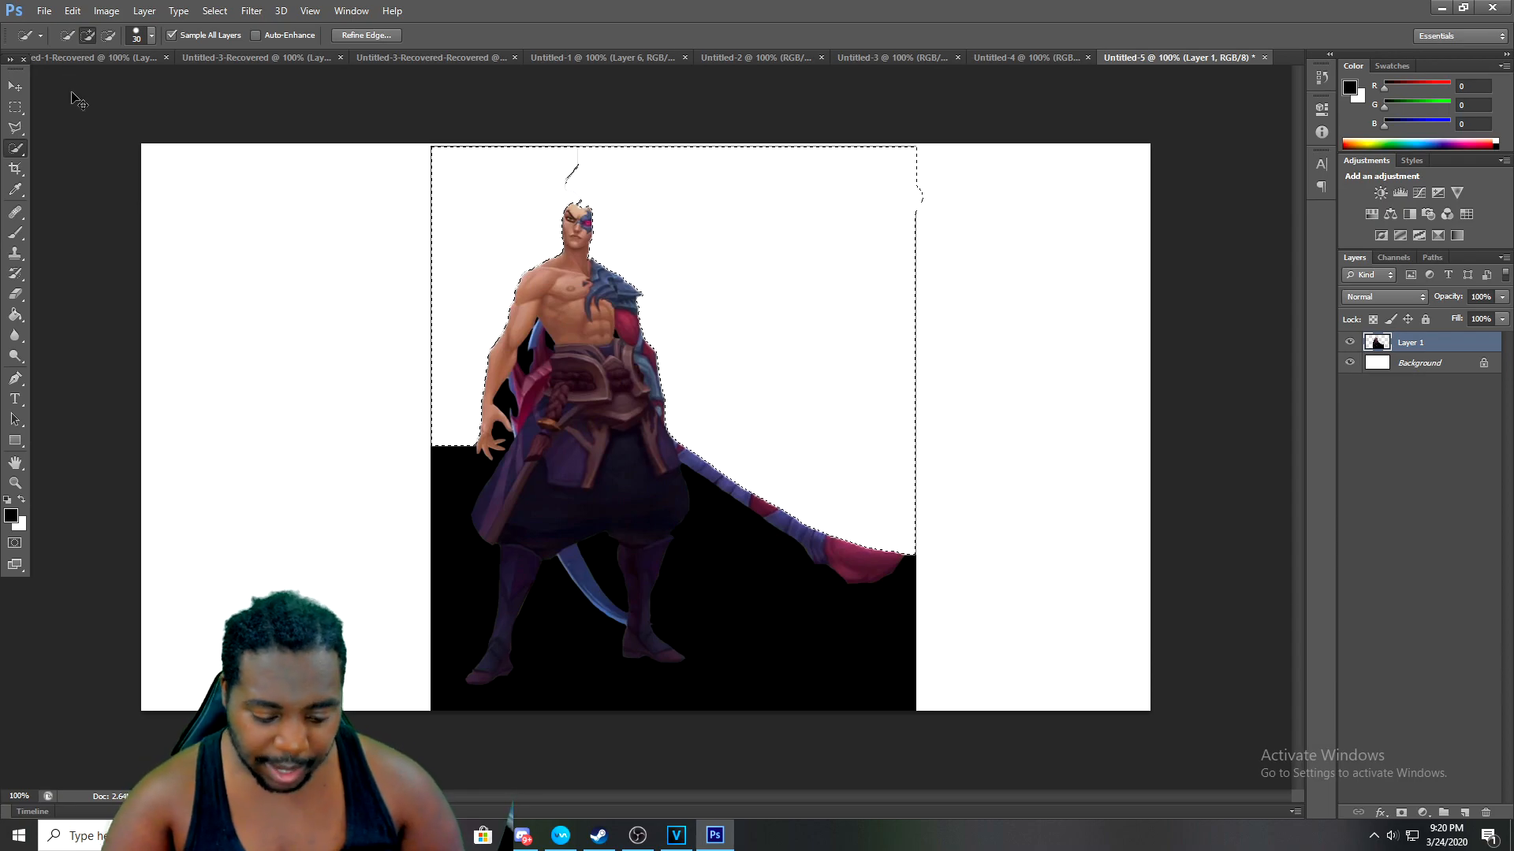
left_click(72, 11)
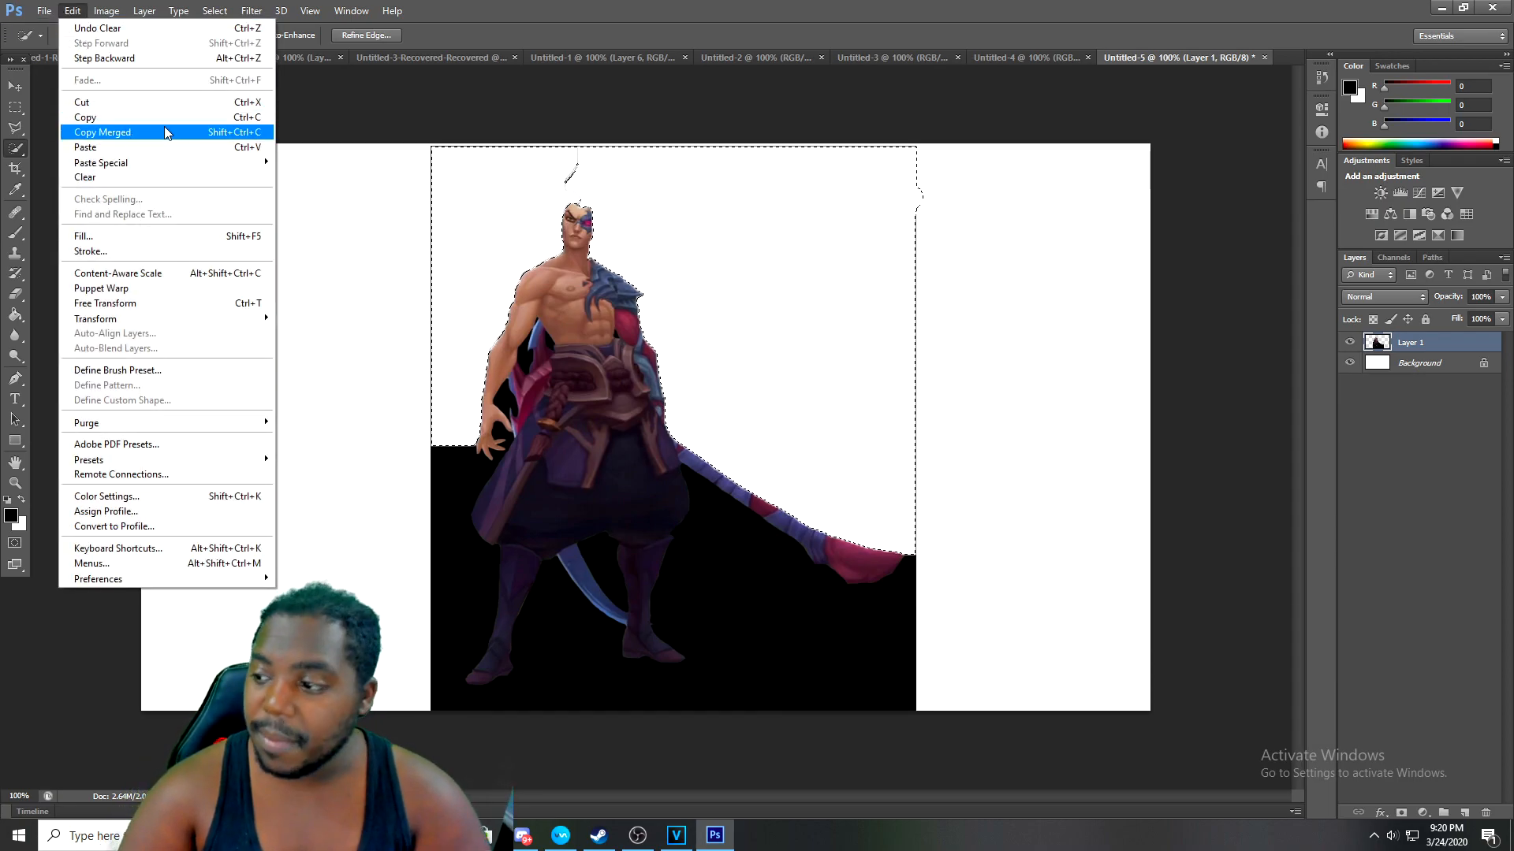
left_click(629, 632)
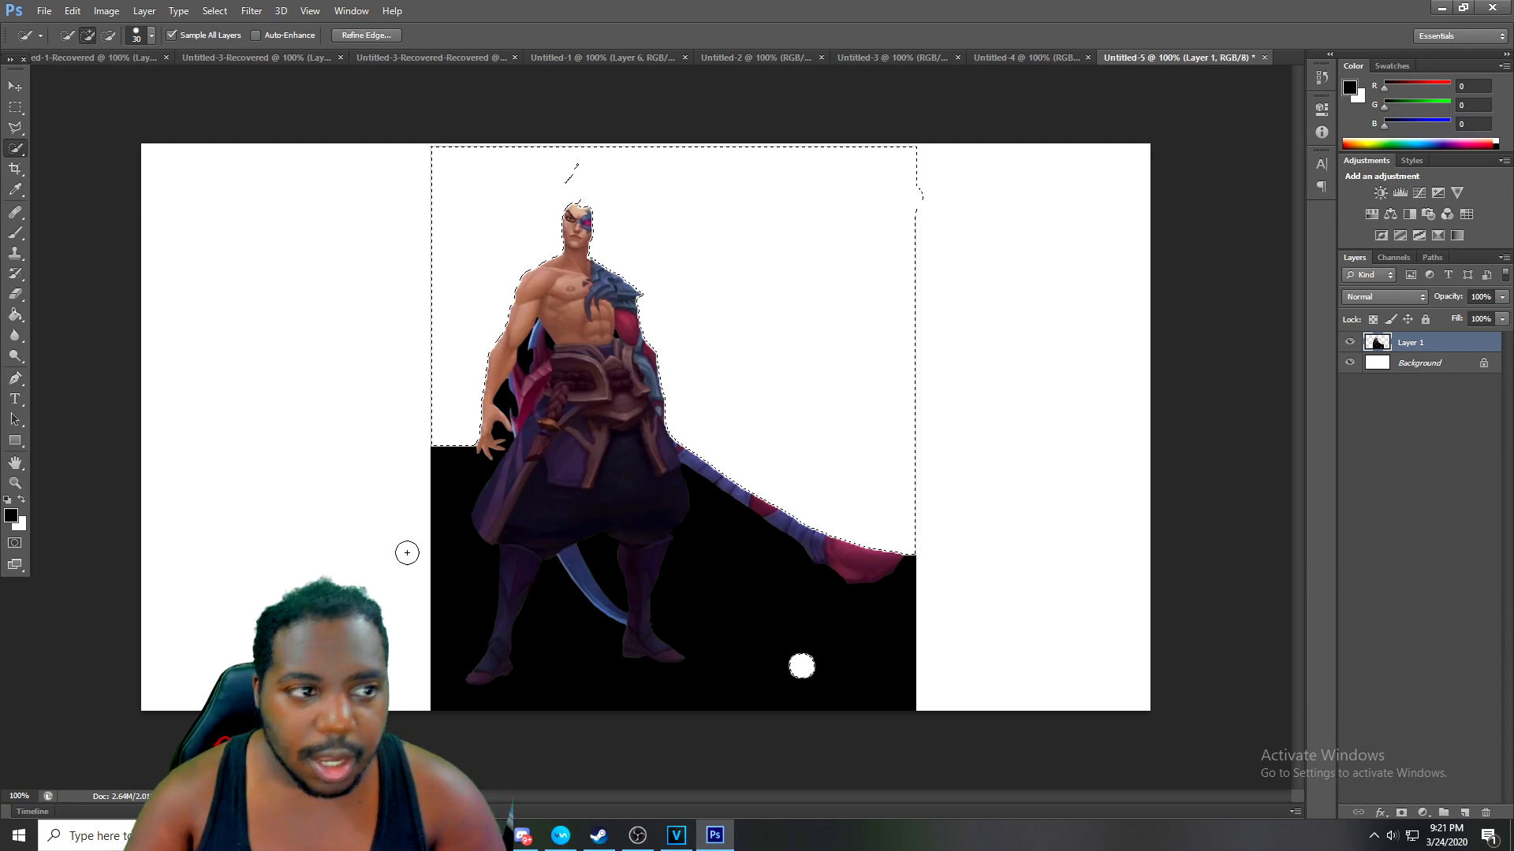
Delete the Kayn character layer from the document and clear the leftover selection
left_click(109, 11)
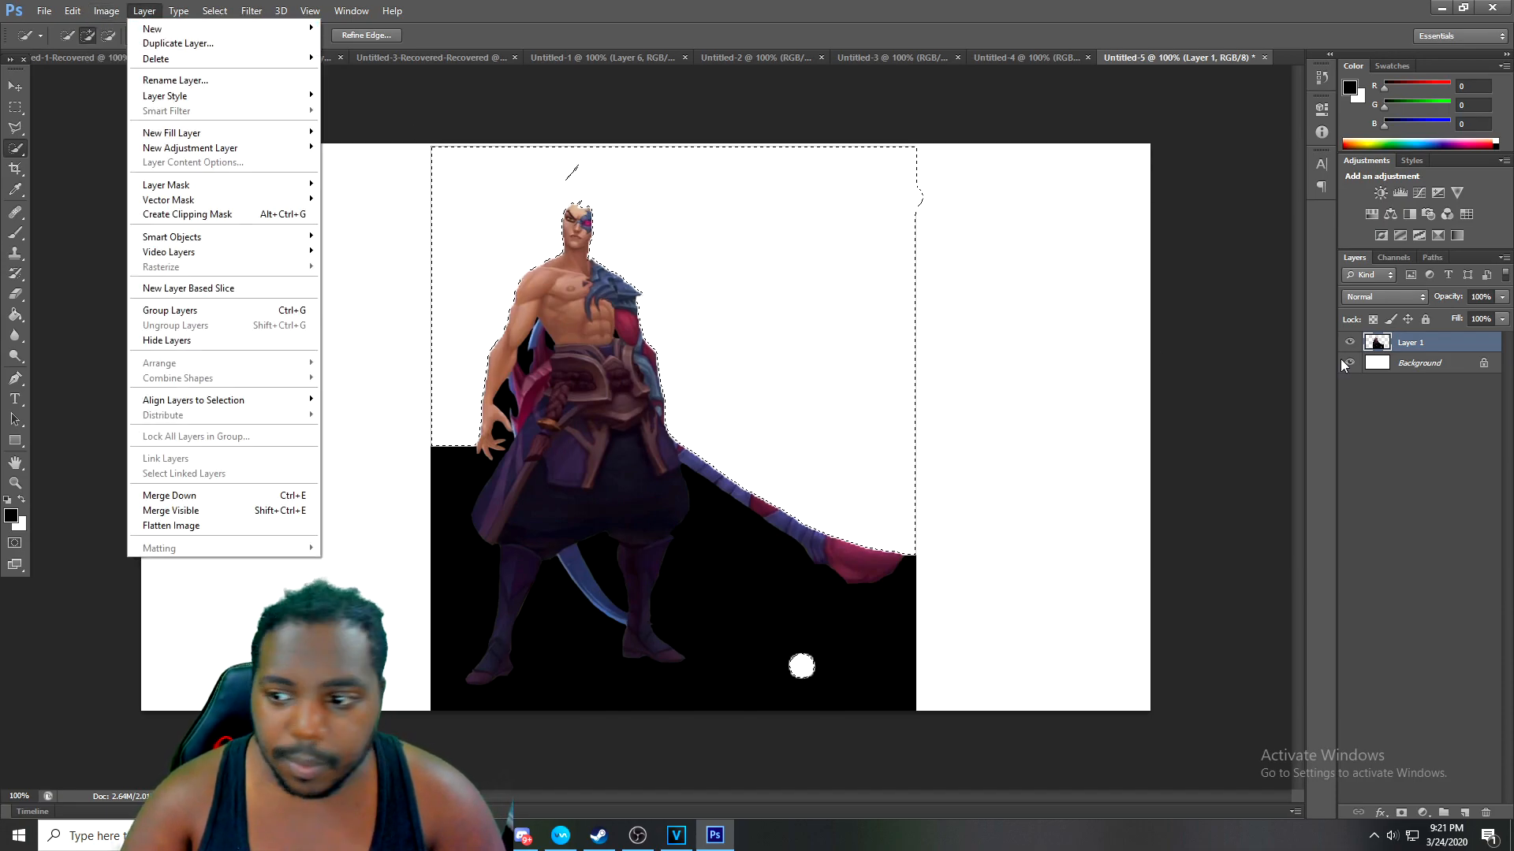
left_click(144, 11)
right_click(1419, 344)
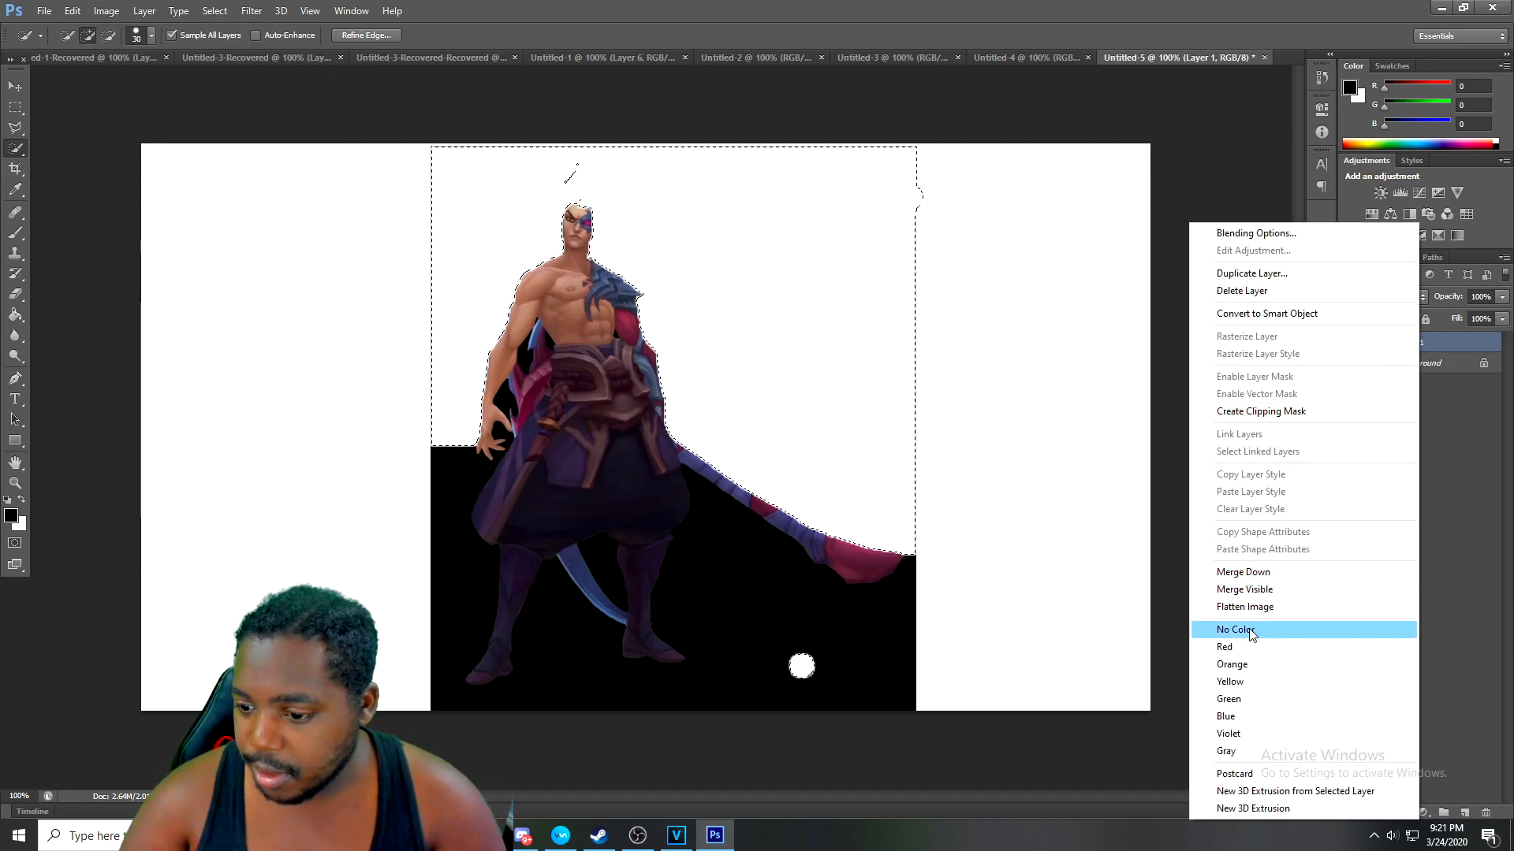
left_click(1257, 291)
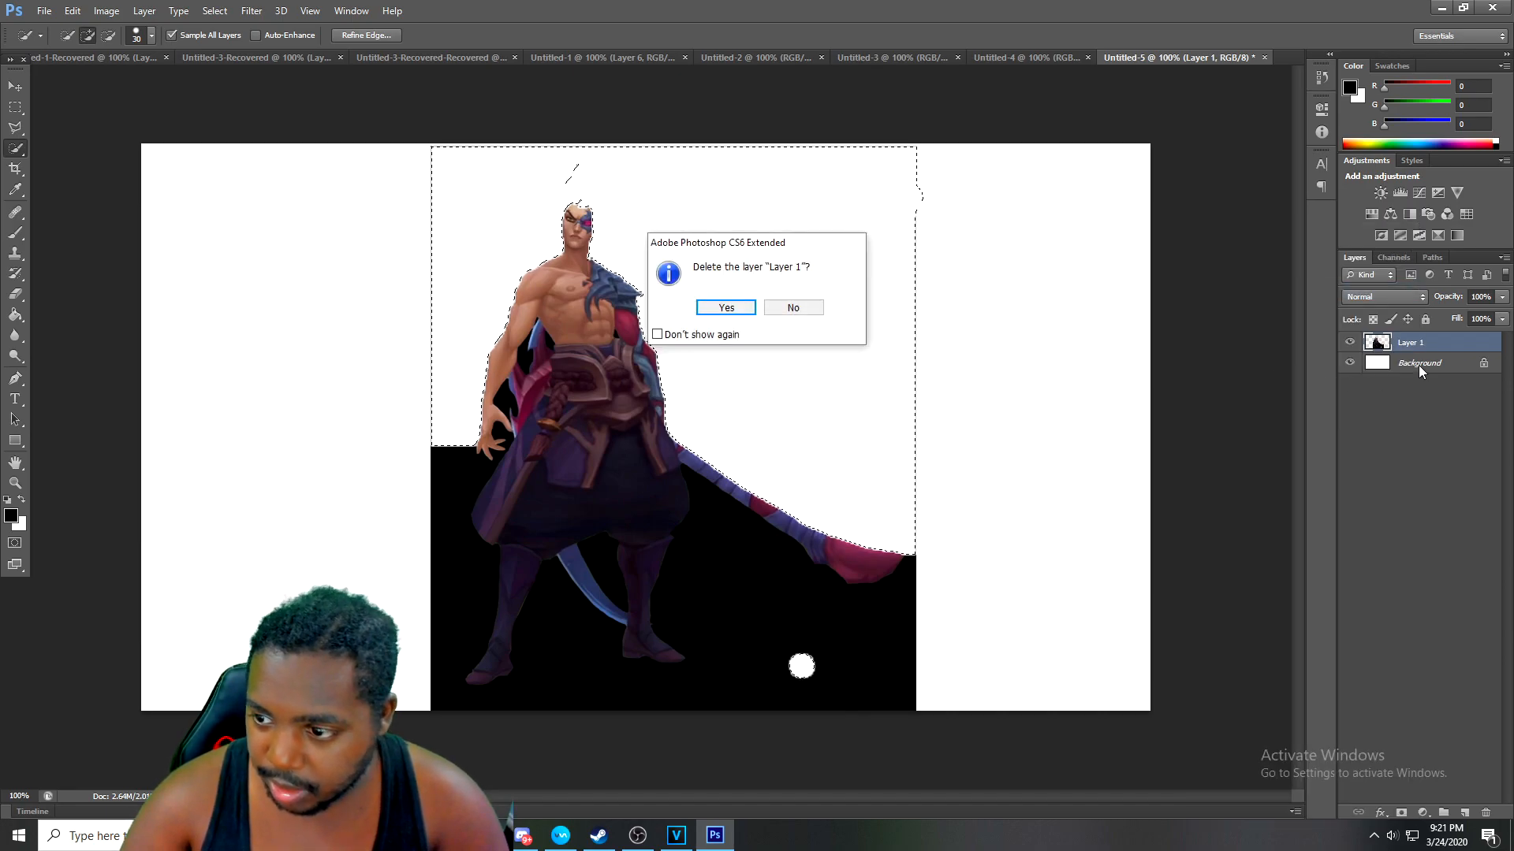
left_click(726, 309)
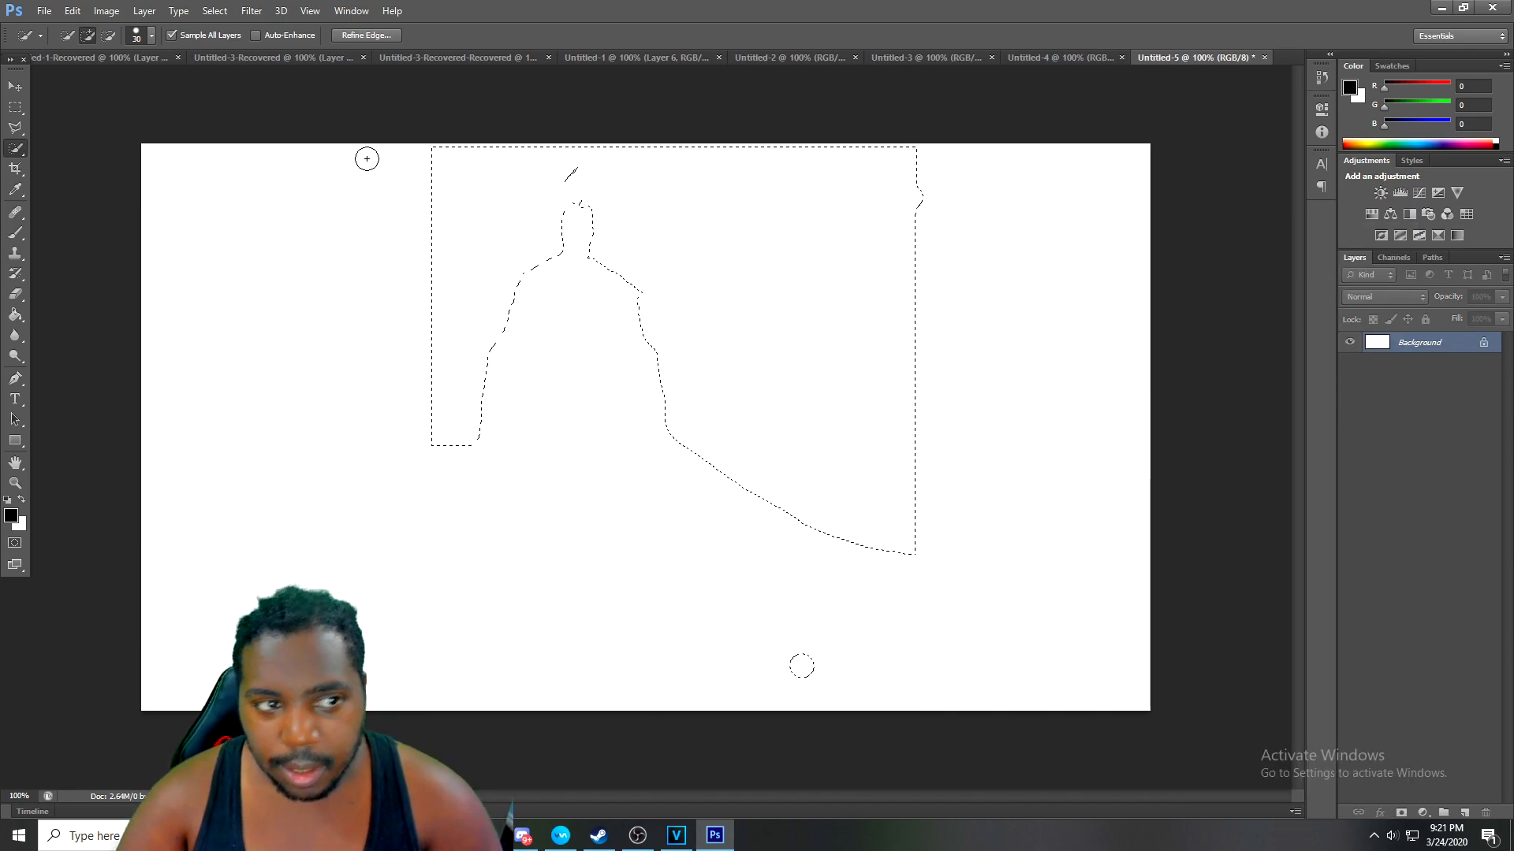
left_click(215, 10)
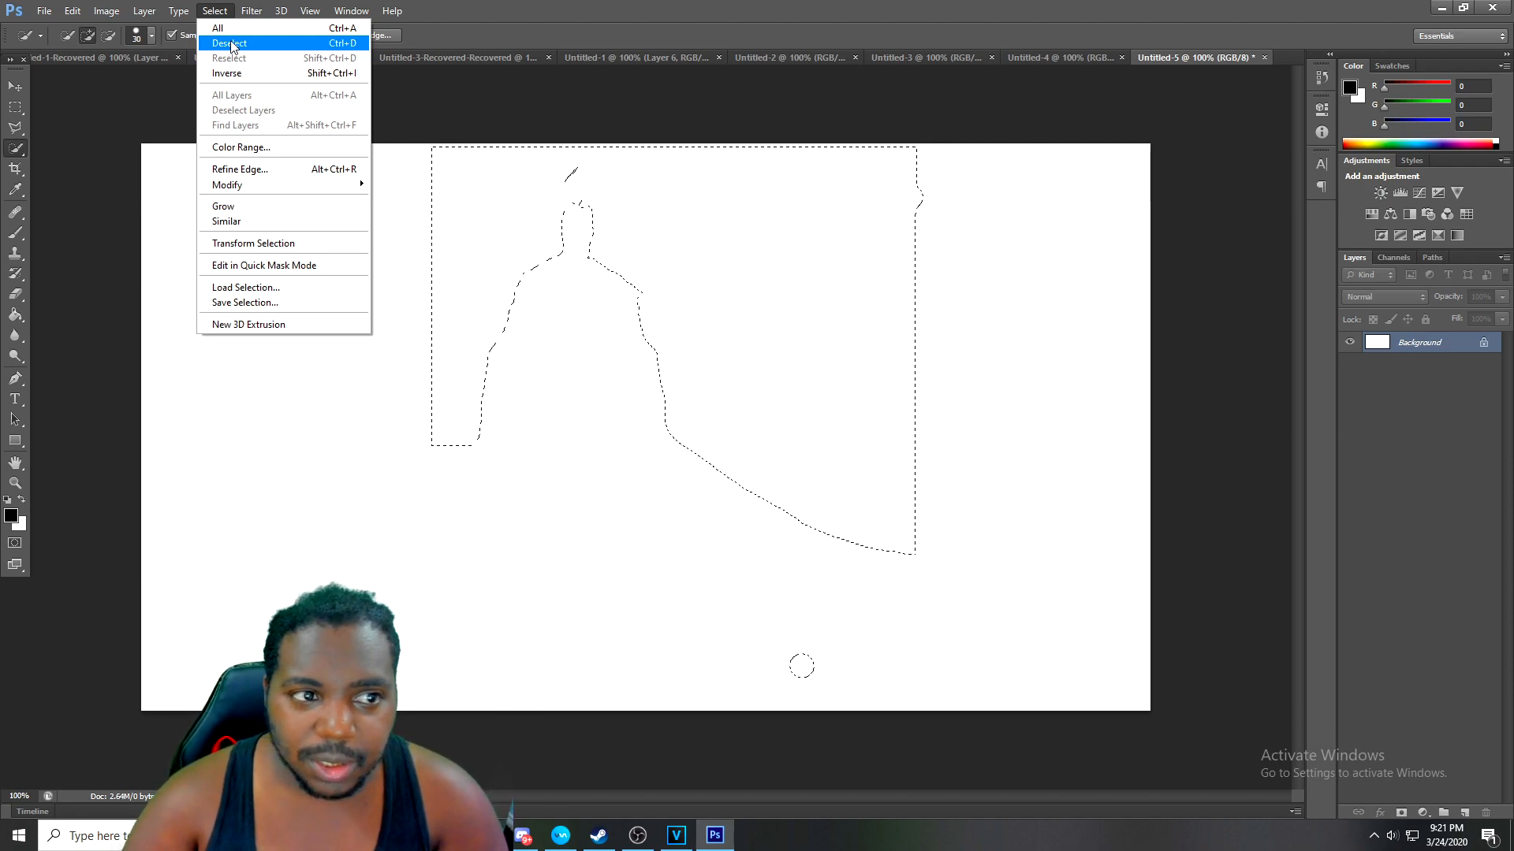
left_click(230, 43)
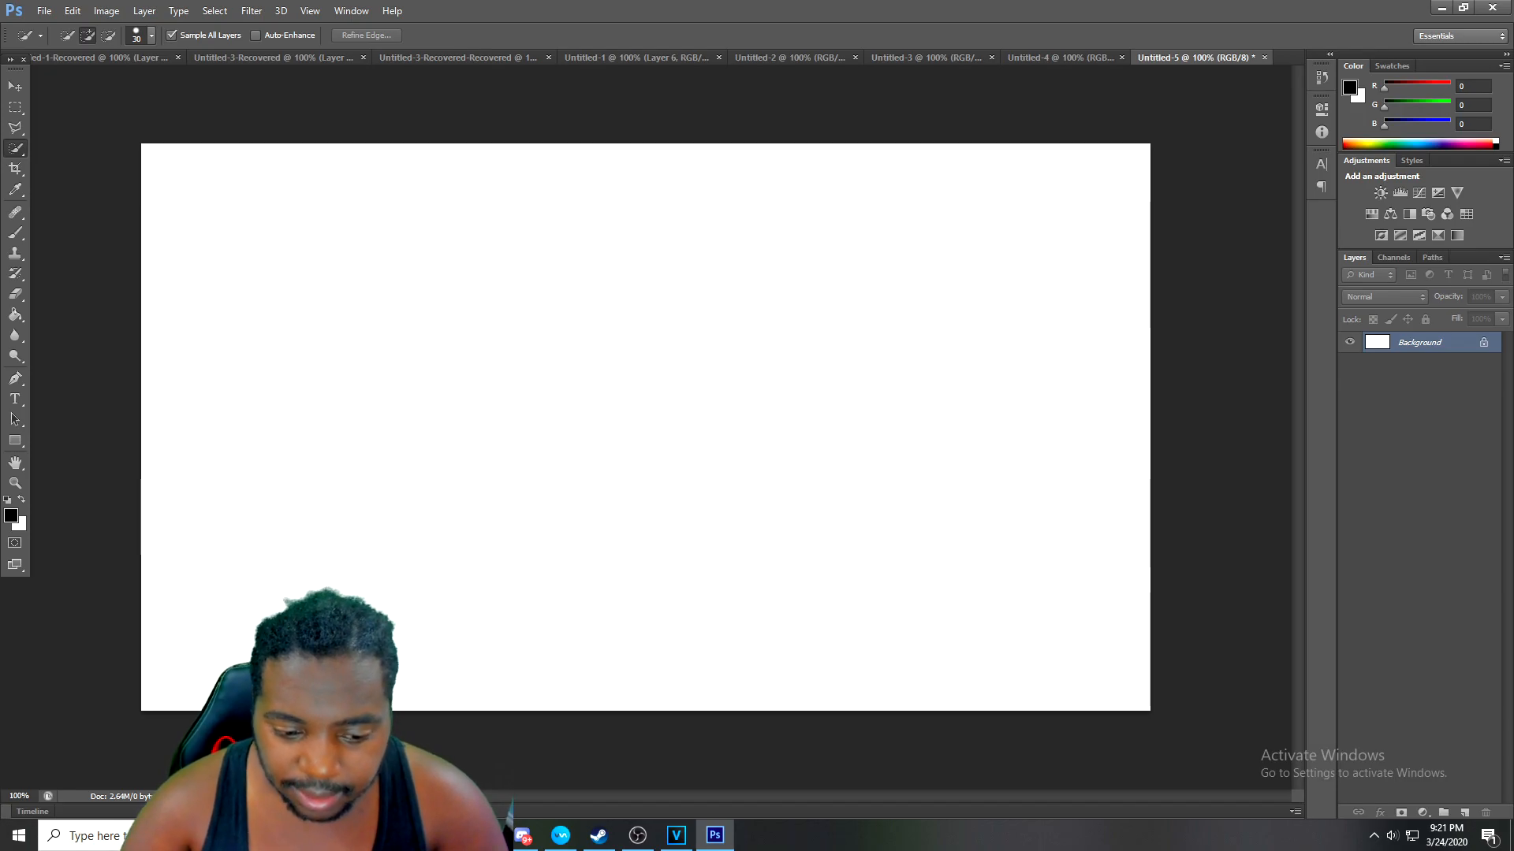
Switch to Chrome and look through the Kayn image results for a replacement picture, previewing the Shadow Assassin Kayn artwork
mouse_move(510, 812)
left_click(385, 756)
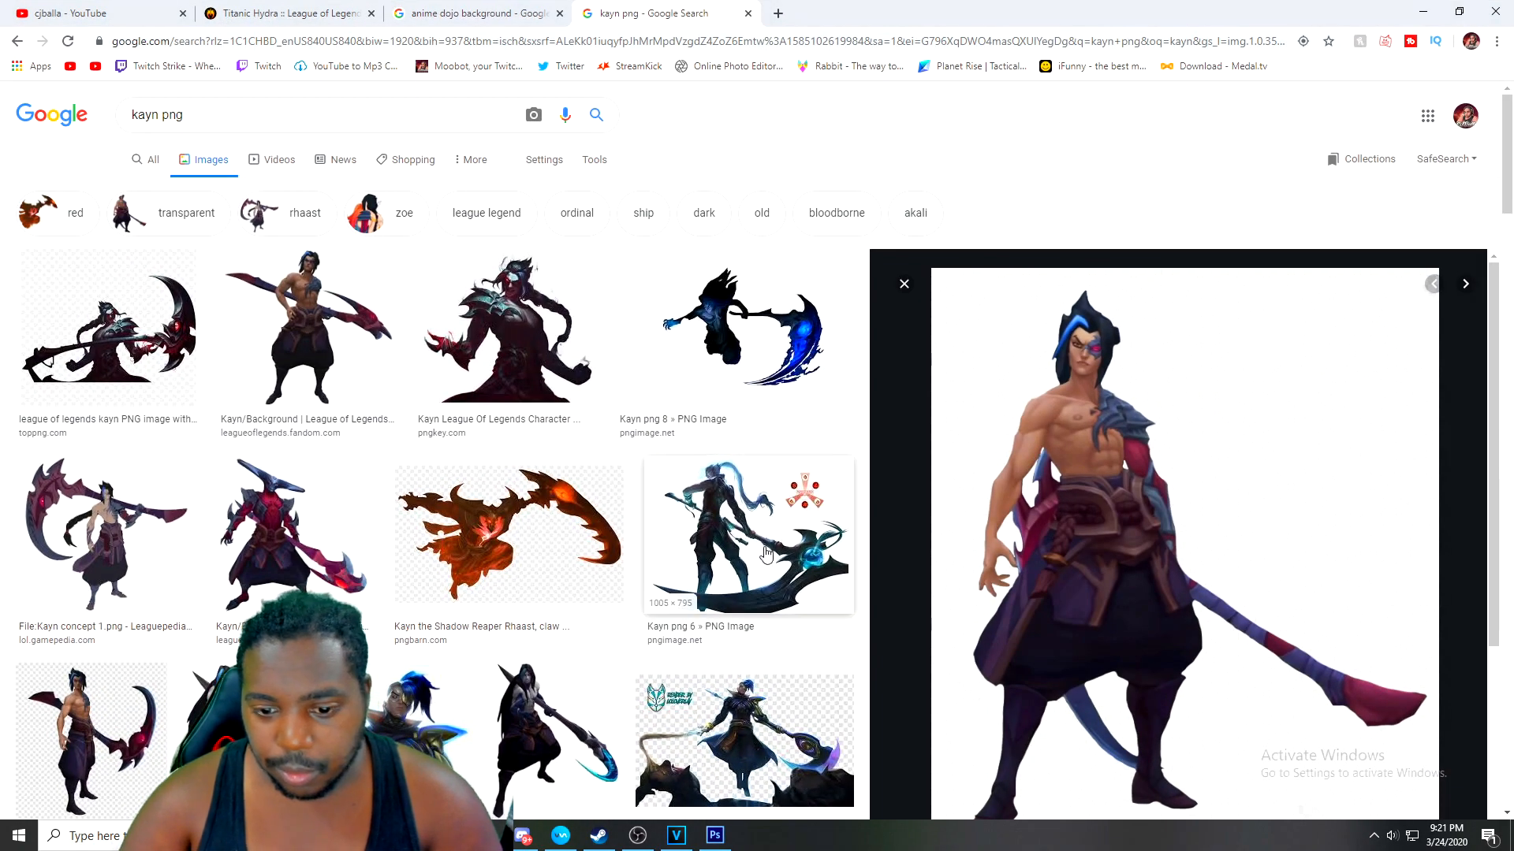
scroll(769, 541, "down", 5)
scroll(769, 541, "down", 1)
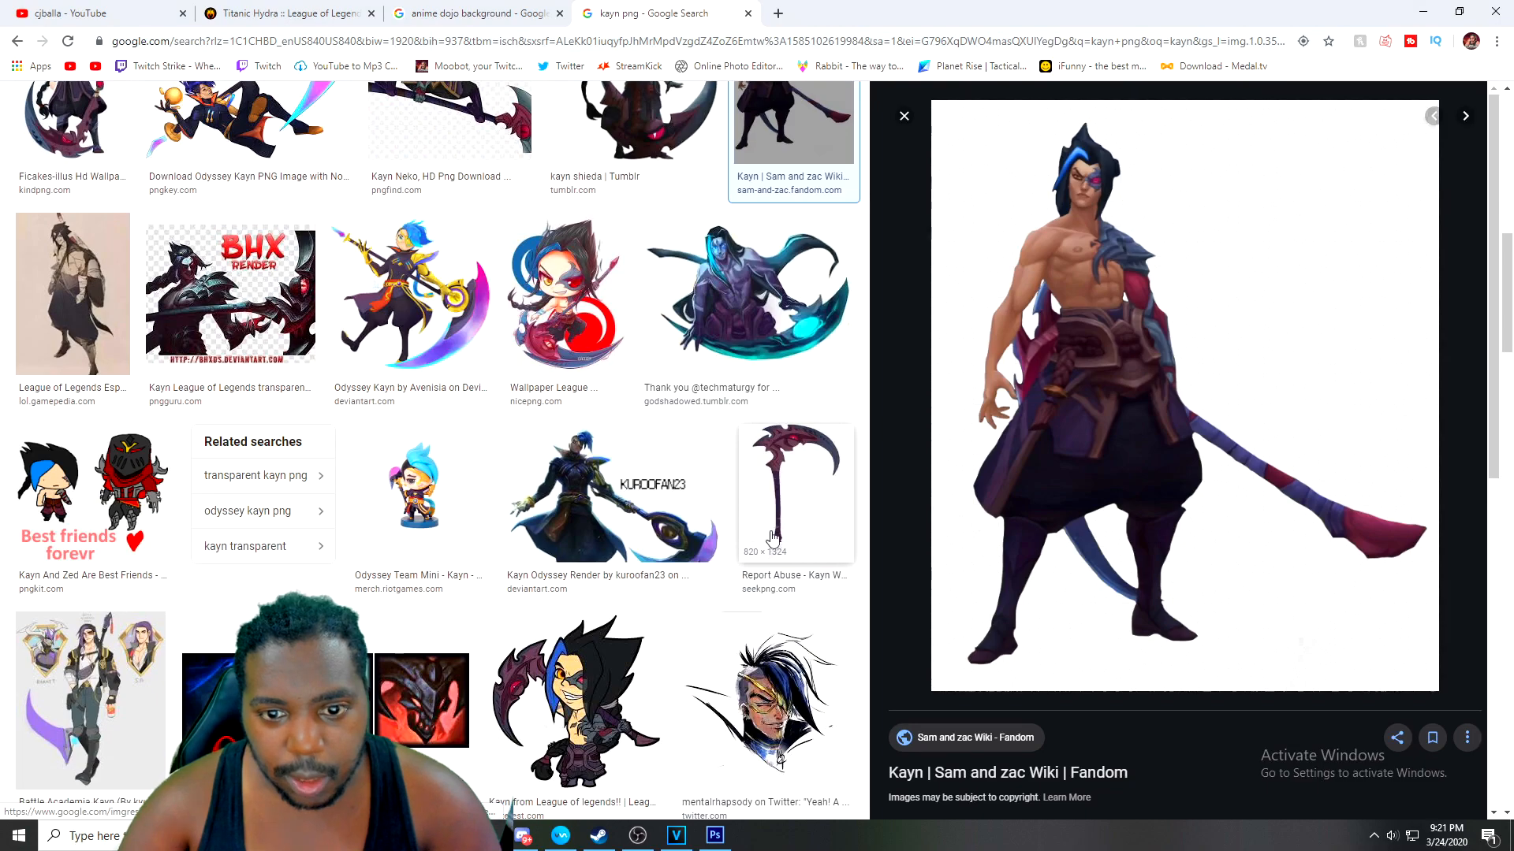
left_click(784, 328)
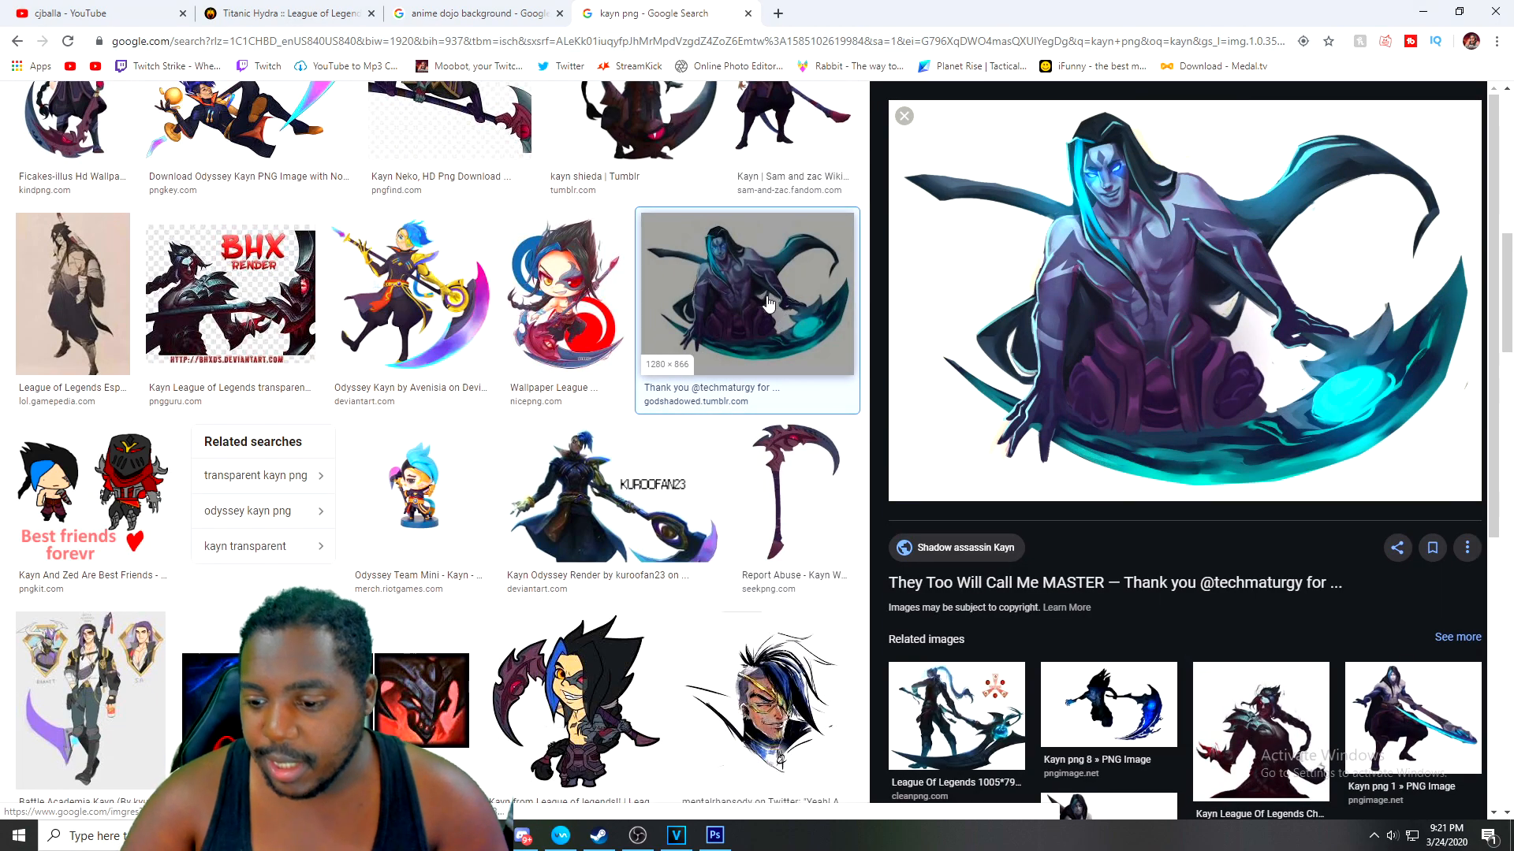
scroll(630, 378, "up", 4)
scroll(506, 439, "down", 5)
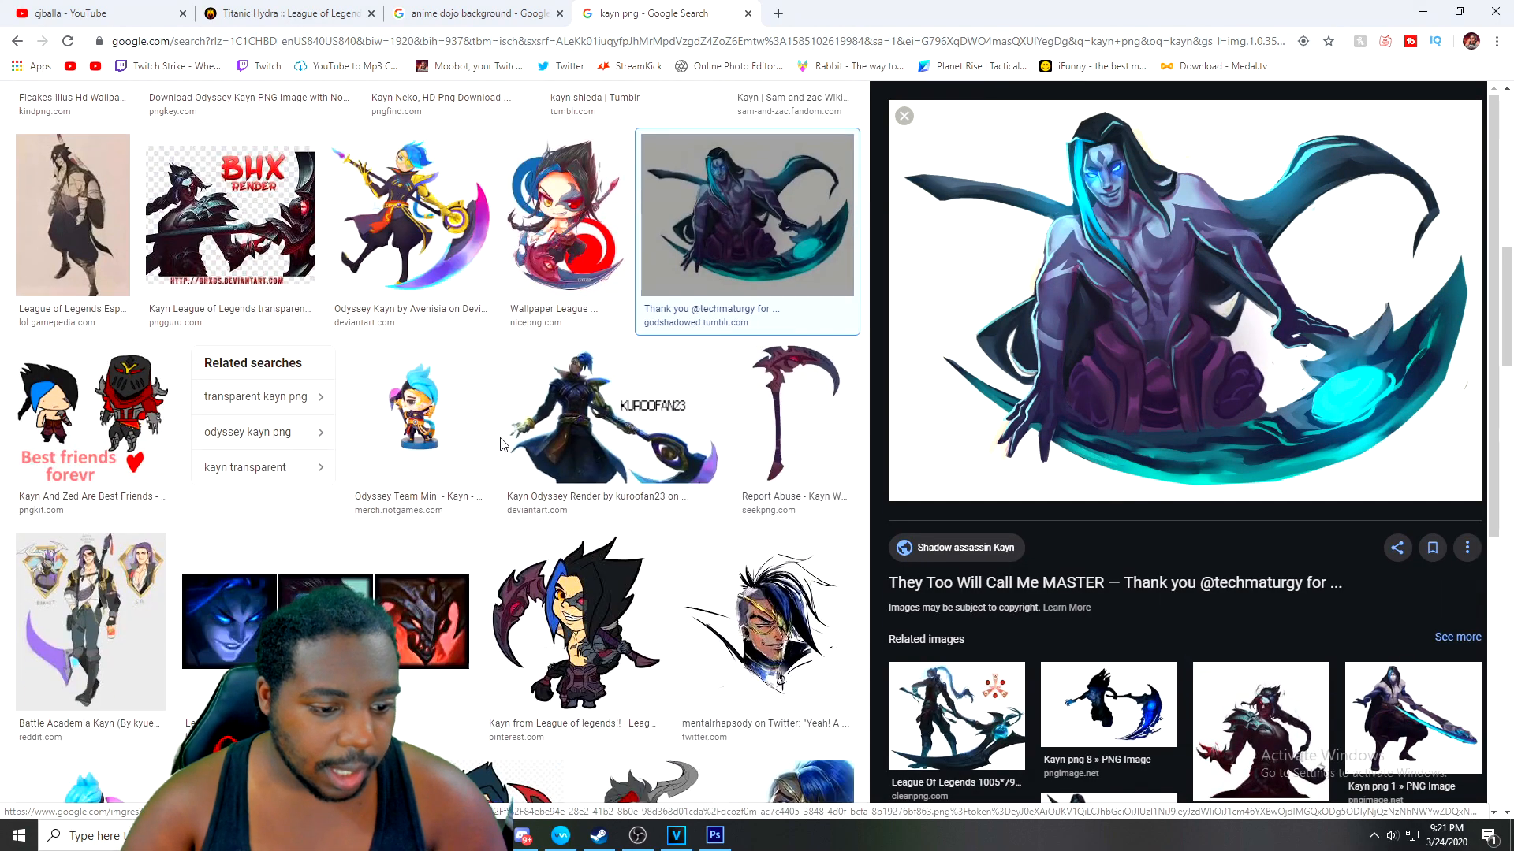
scroll(504, 443, "down", 4)
scroll(502, 445, "down", 3)
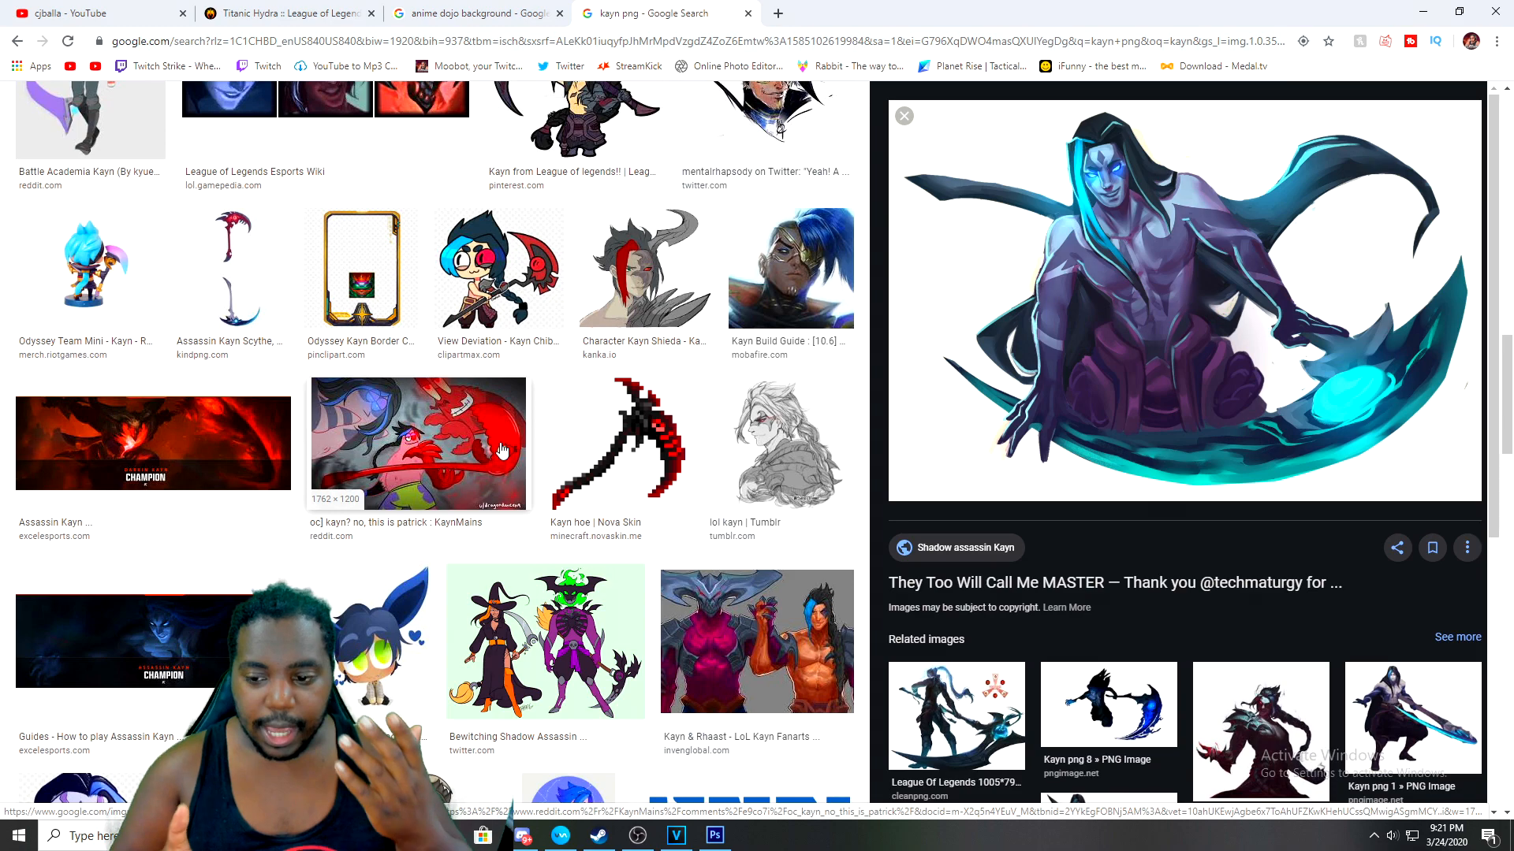
scroll(501, 449, "down", 5)
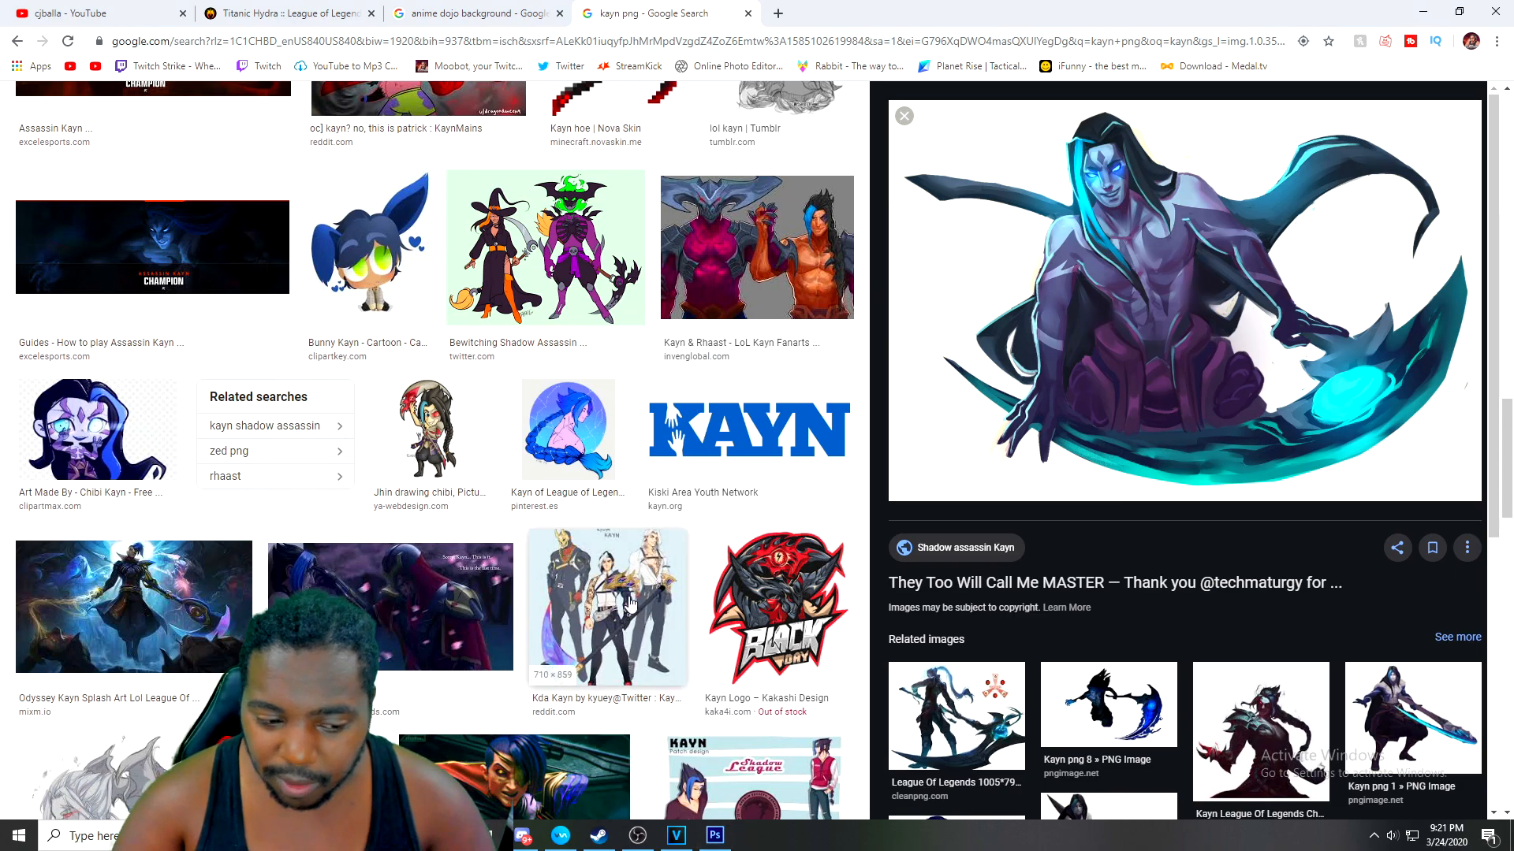
scroll(573, 577, "down", 4)
scroll(572, 577, "up", 10)
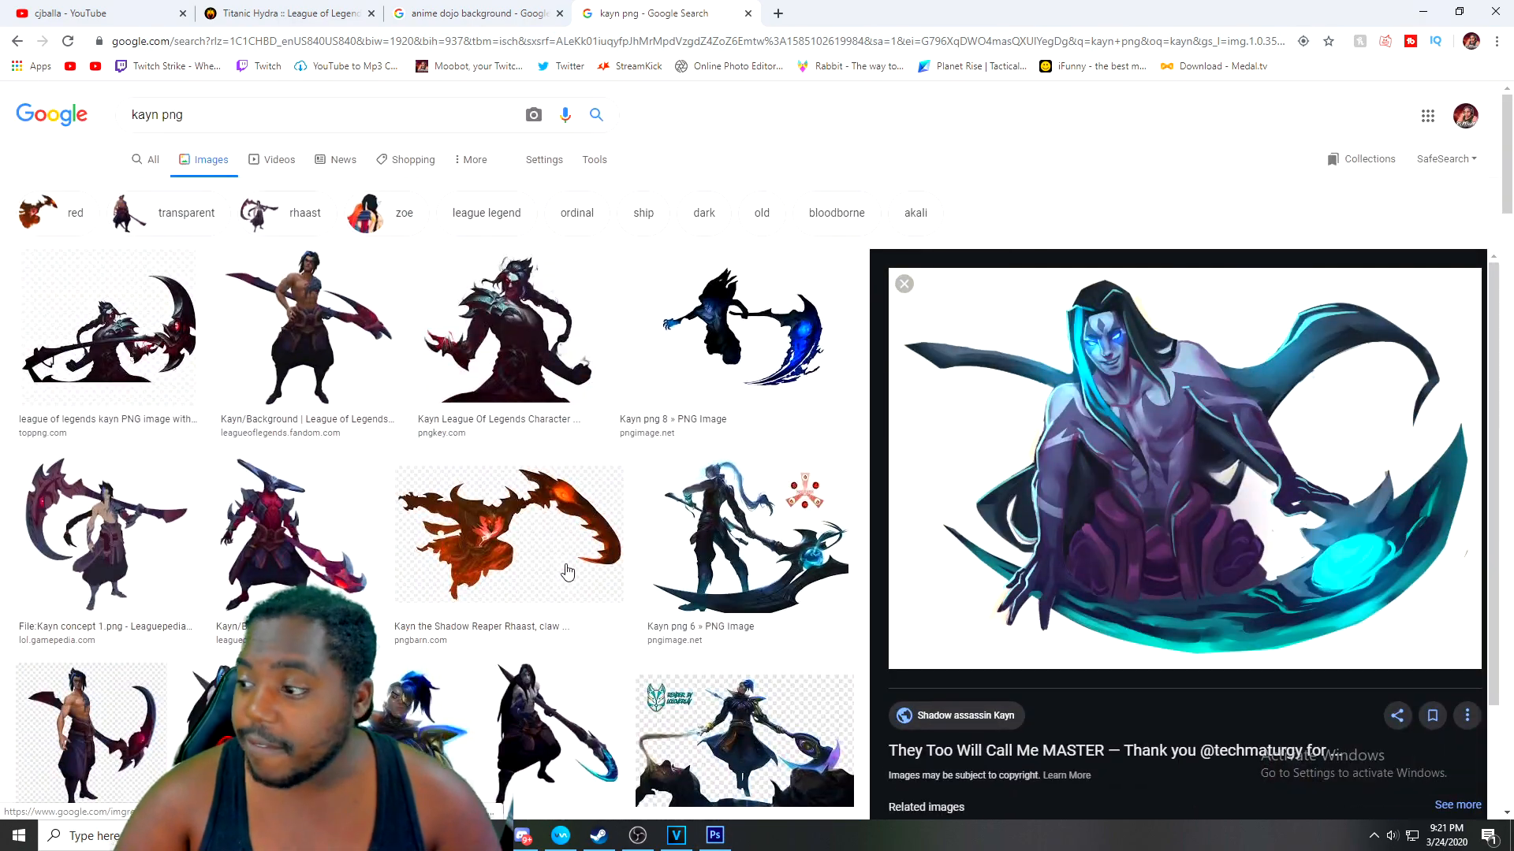
Replace the image search query with the suggested search "anime assassin girl"
left_click_drag(184, 115, 117, 203)
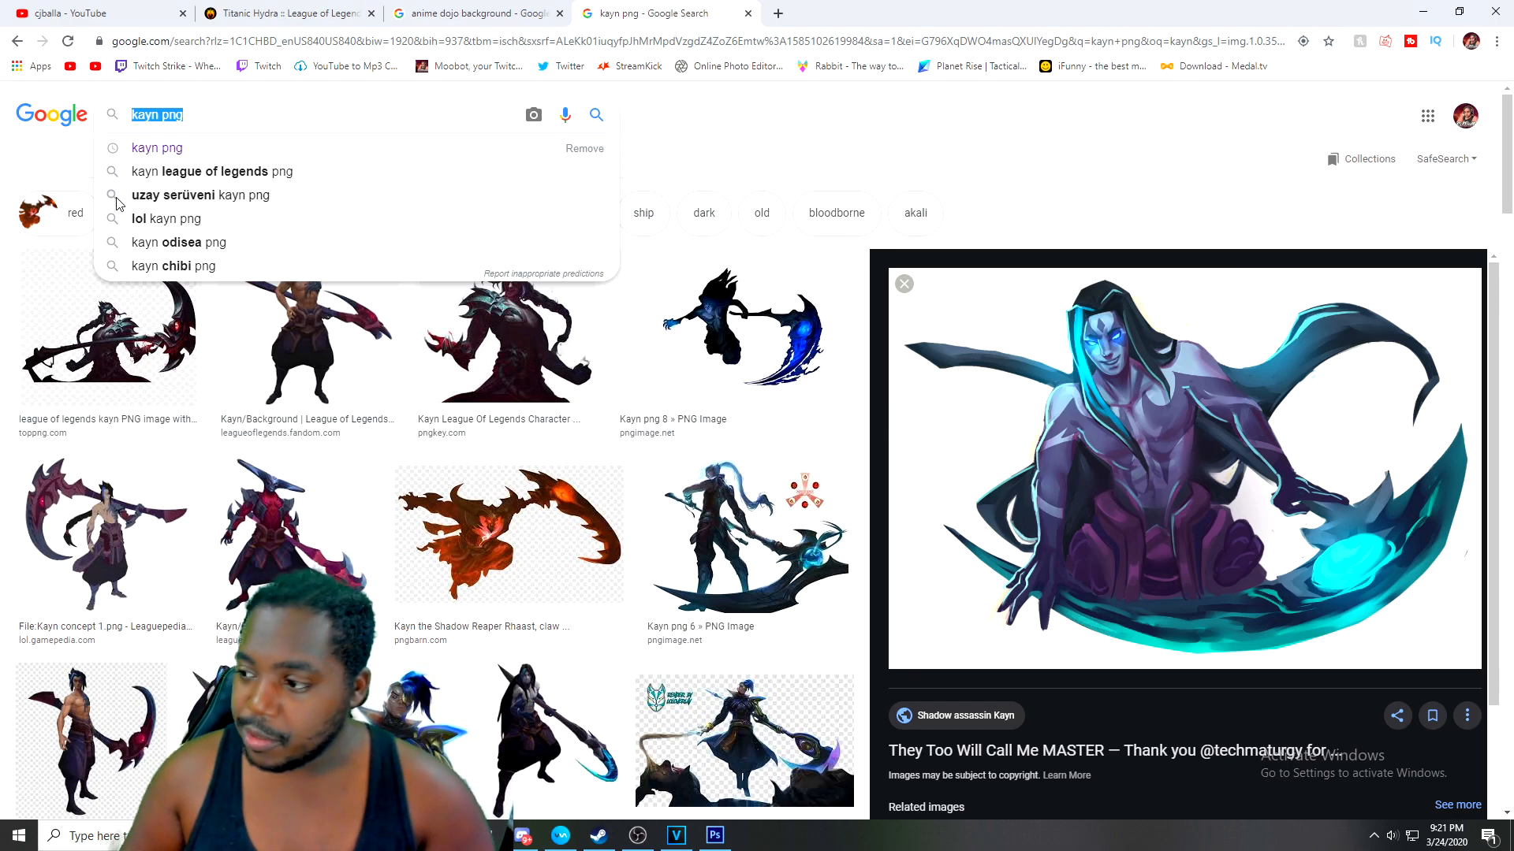
key("BackSpace")
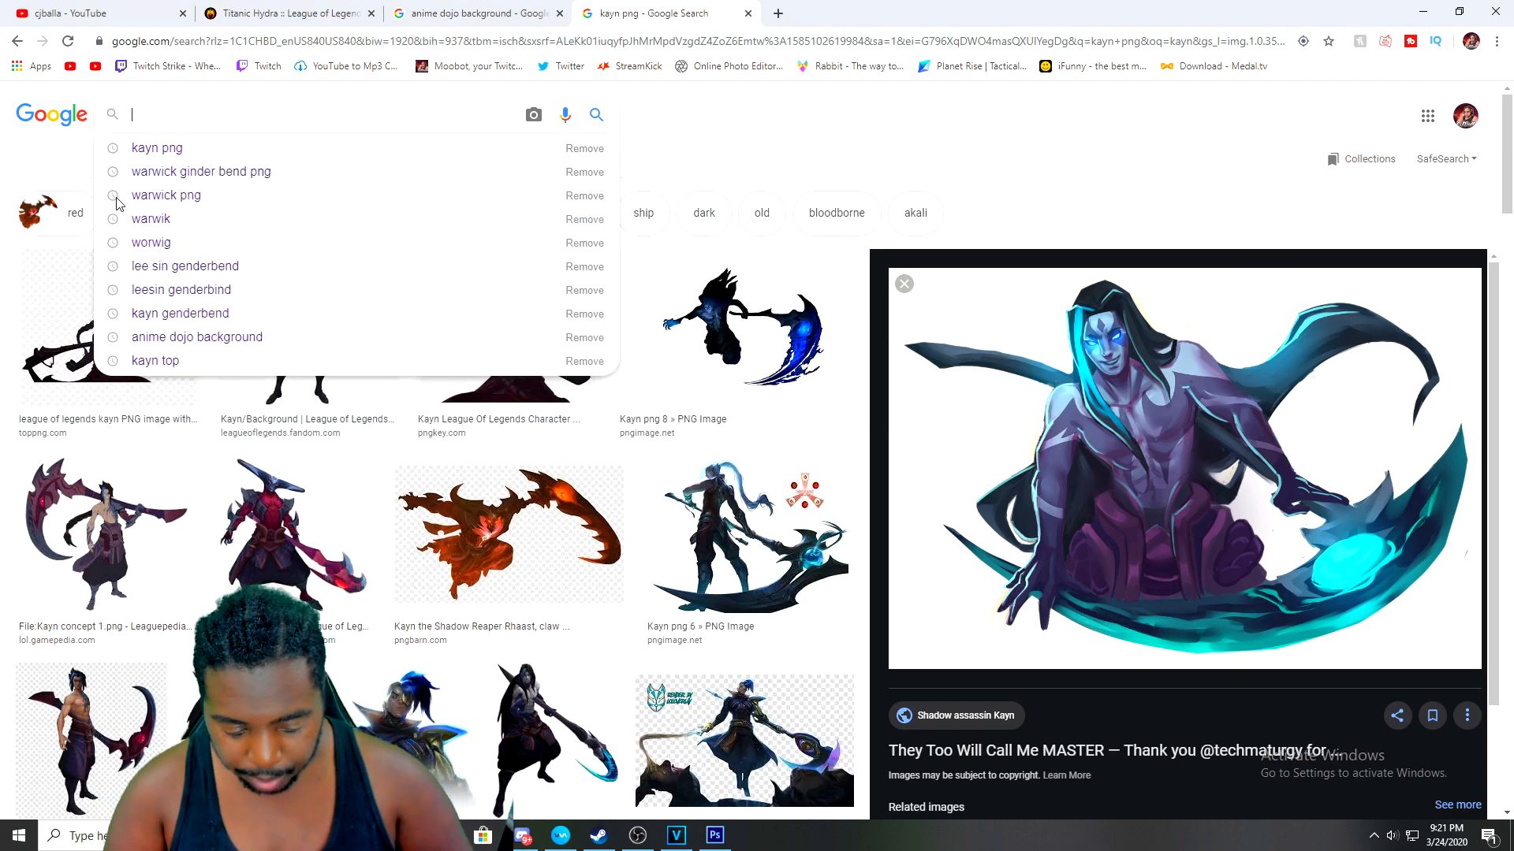
type("anime")
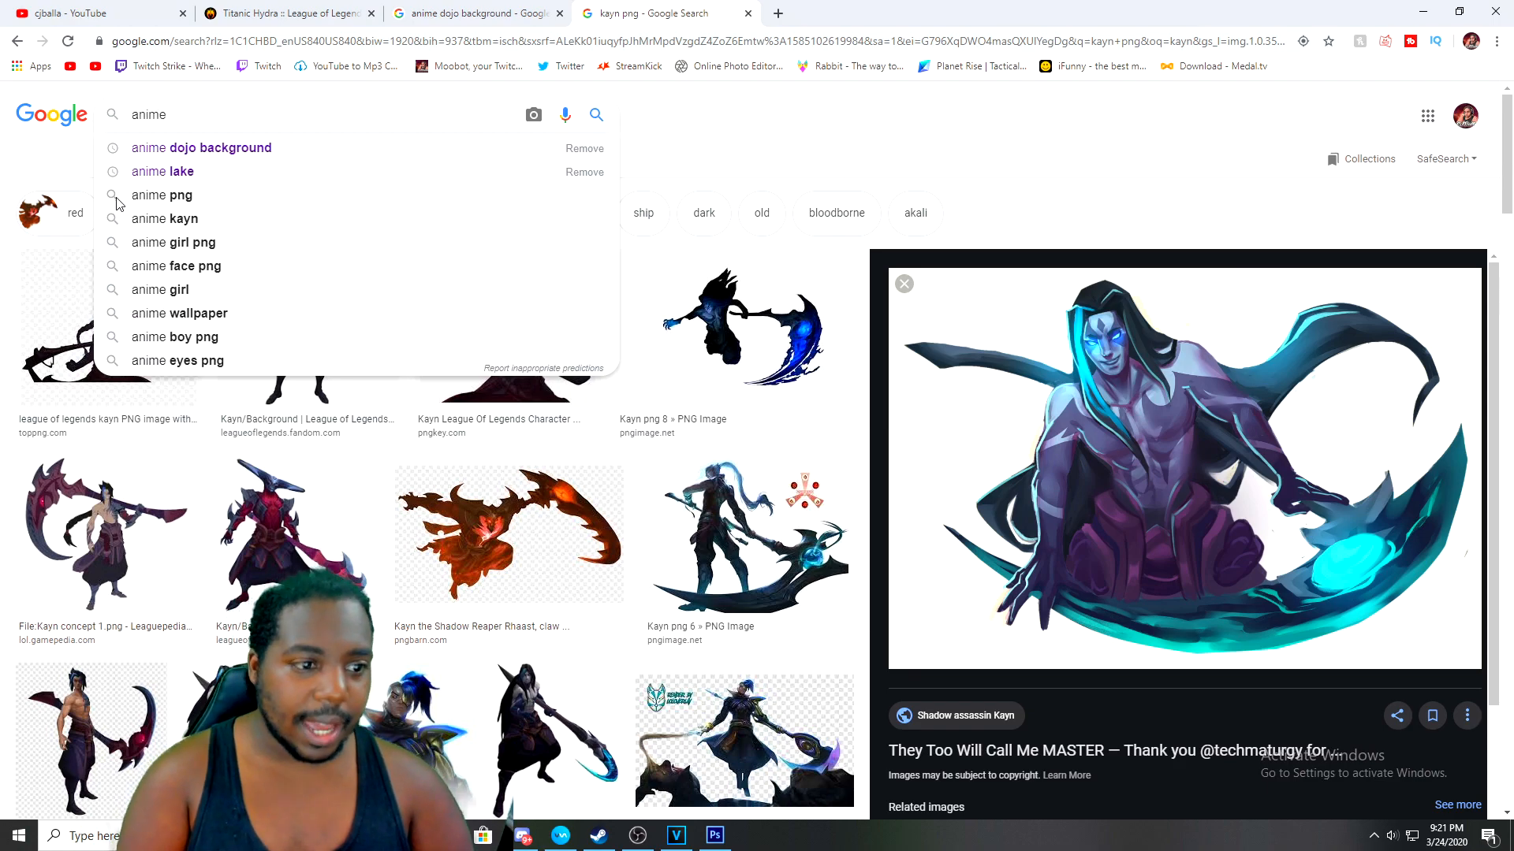
type("s")
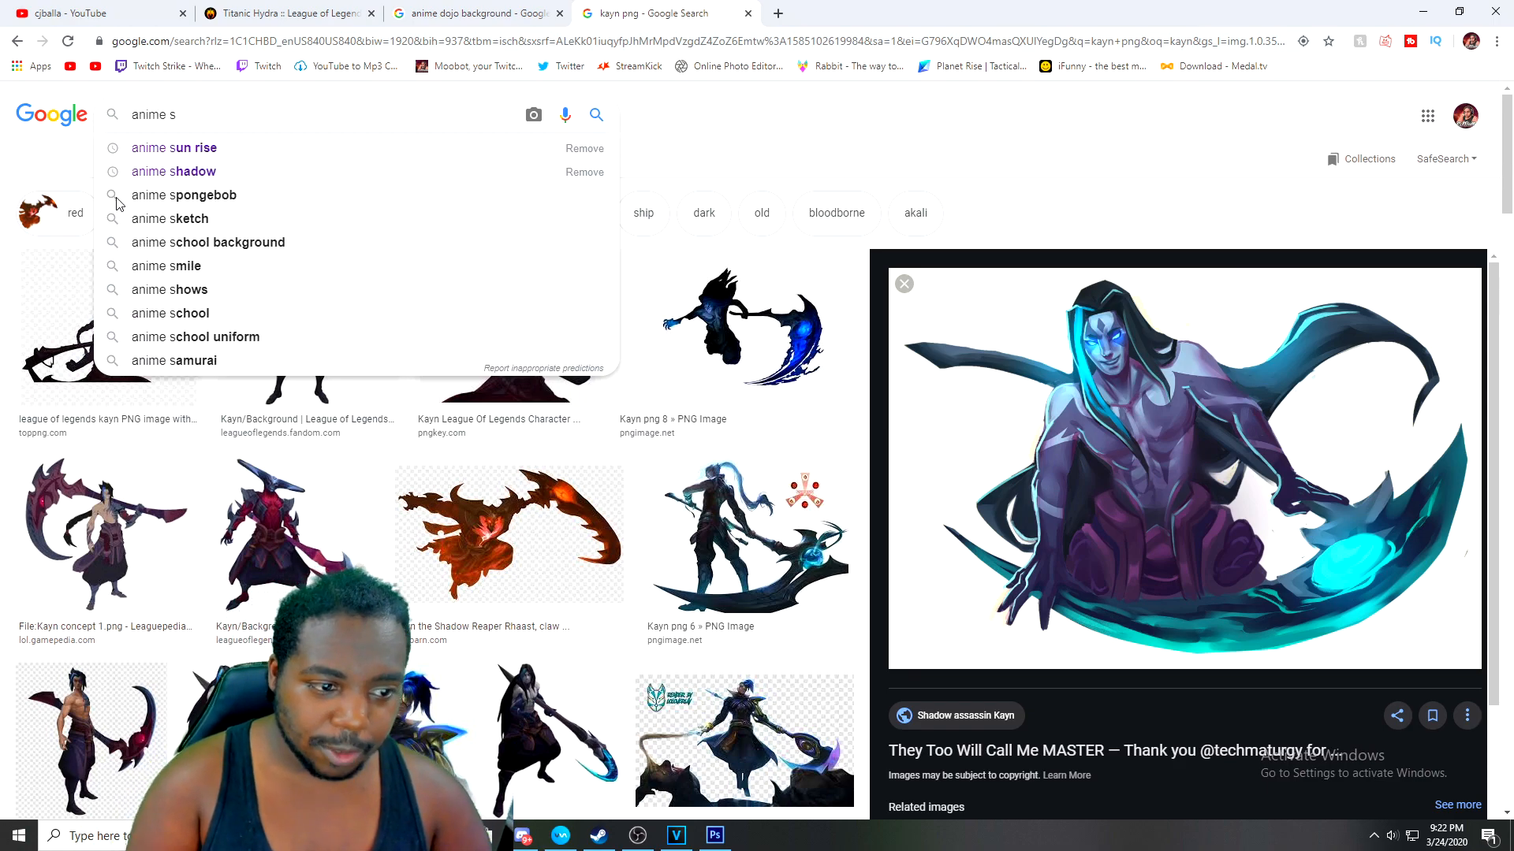
key("BackSpace")
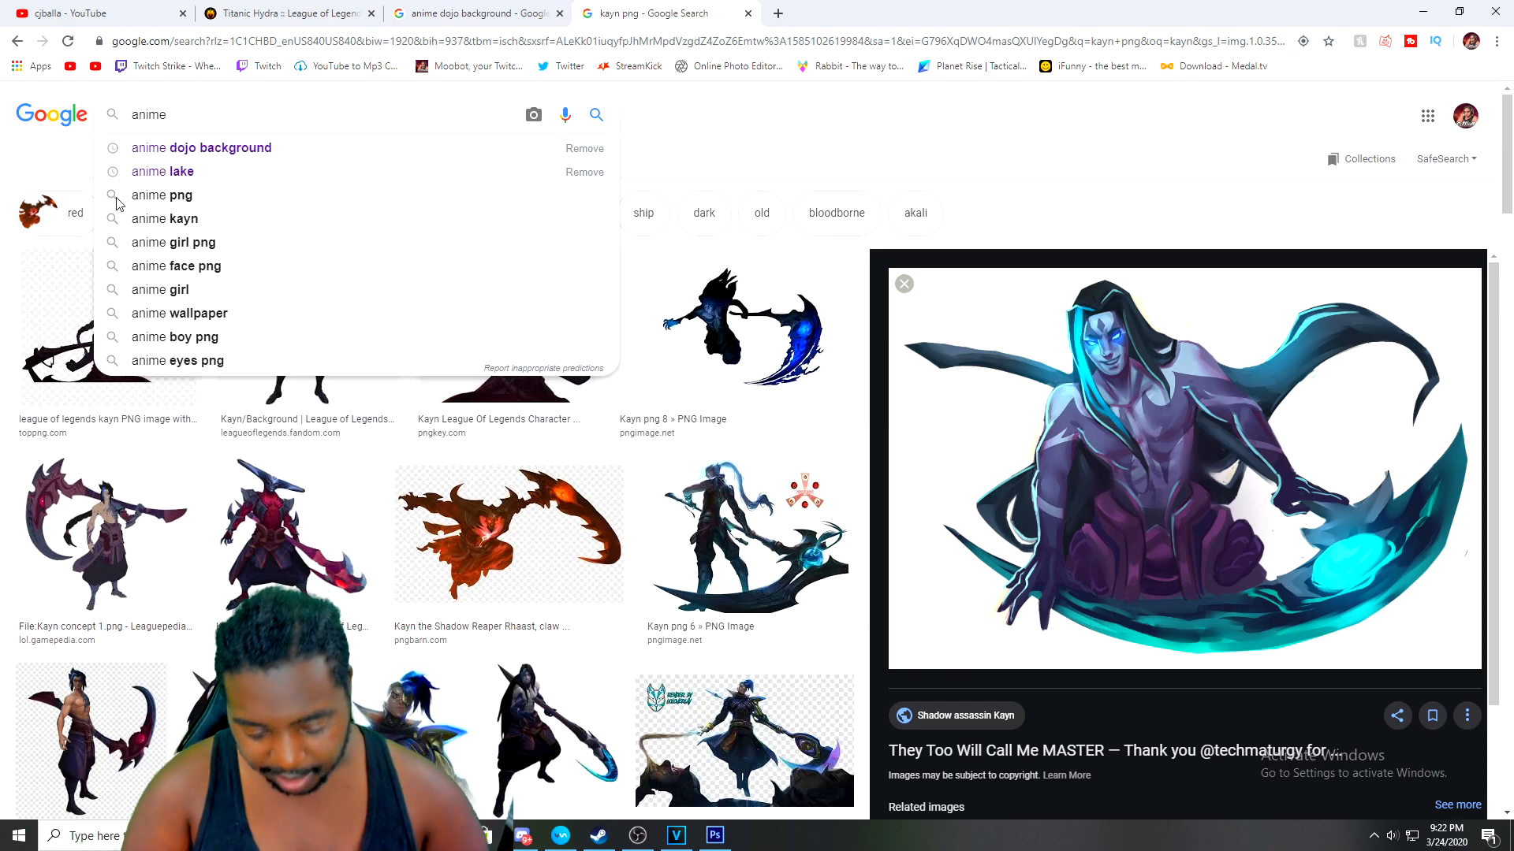
type("ass")
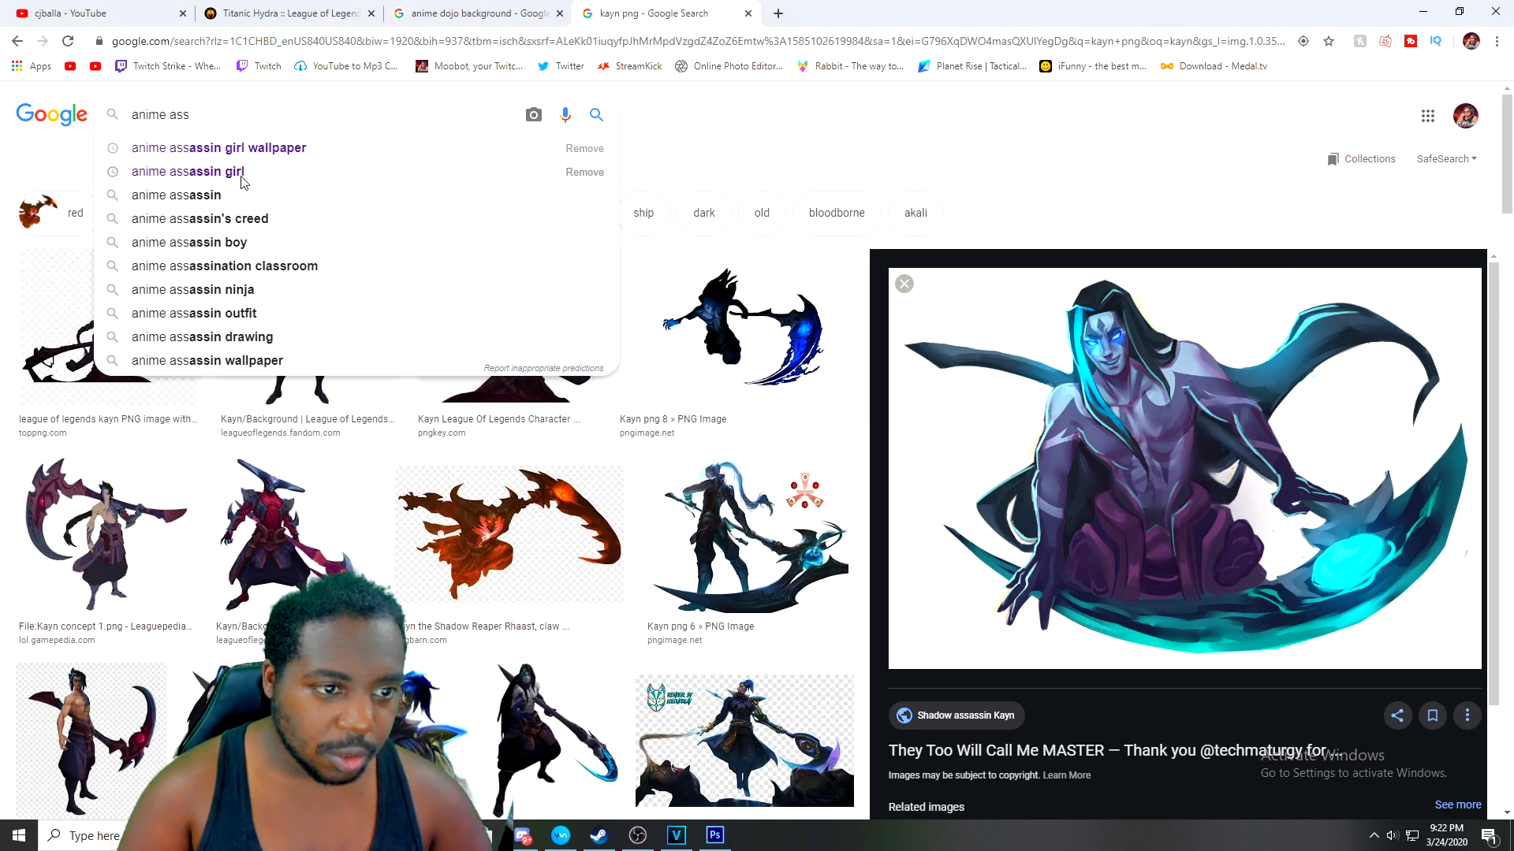
left_click(243, 173)
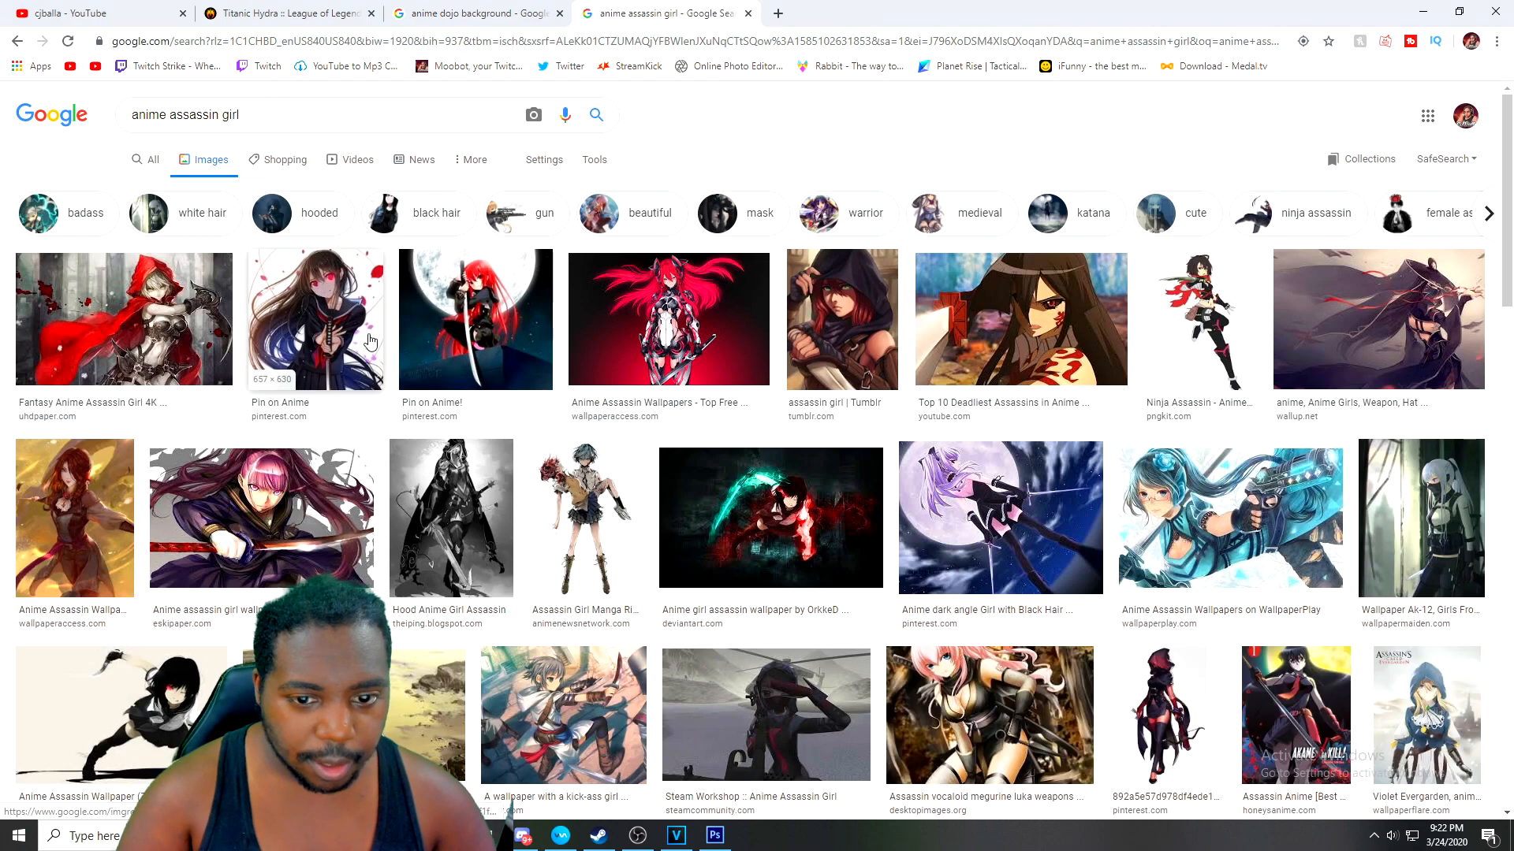
Preview several assassin girl results and copy the image of the hooded assassin holding a crossbow on a white background
left_click(333, 353)
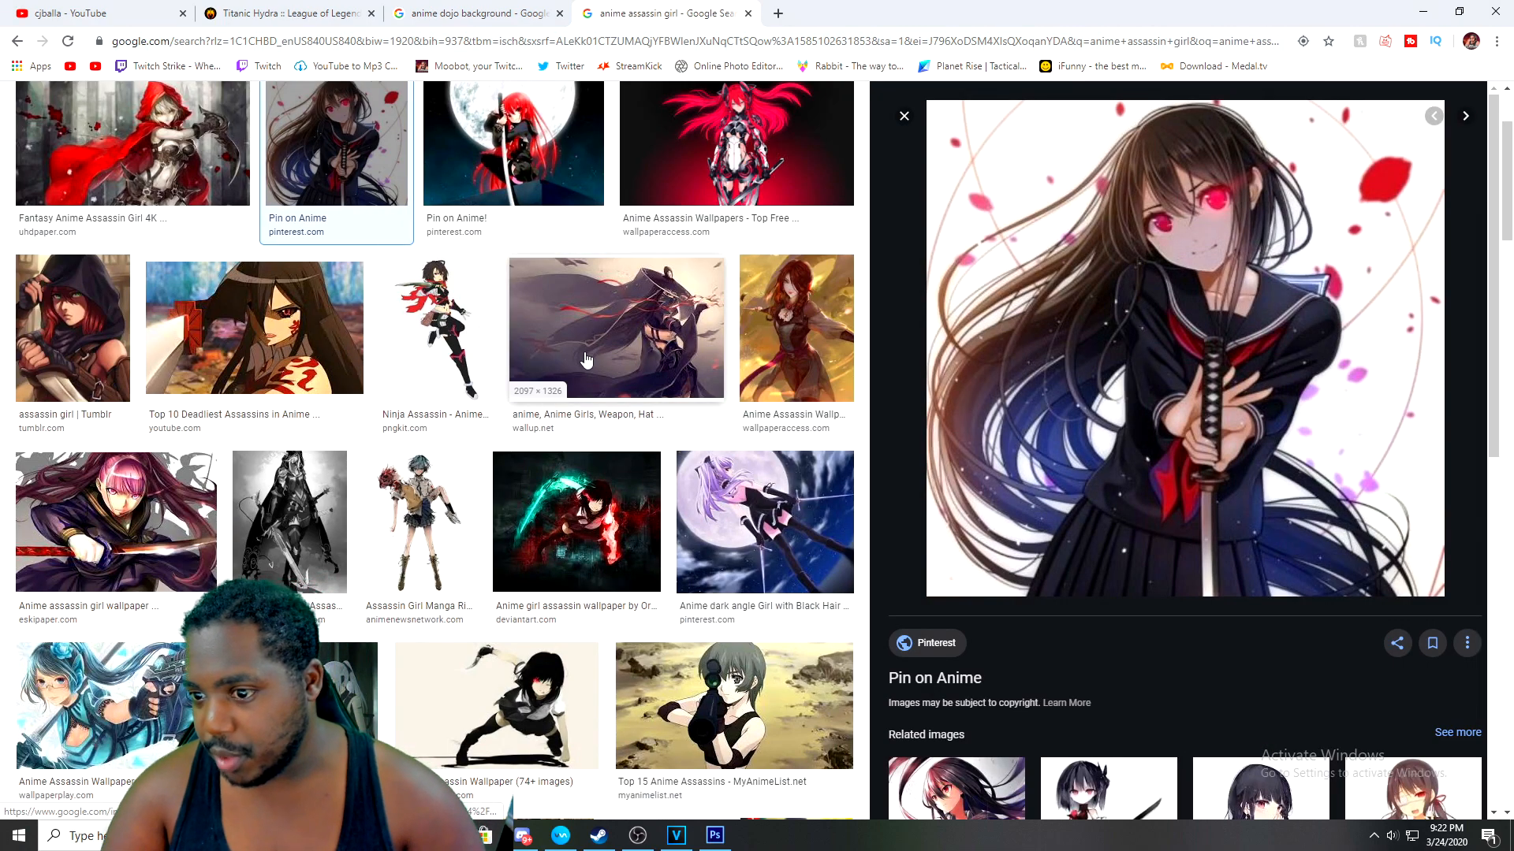
left_click(489, 355)
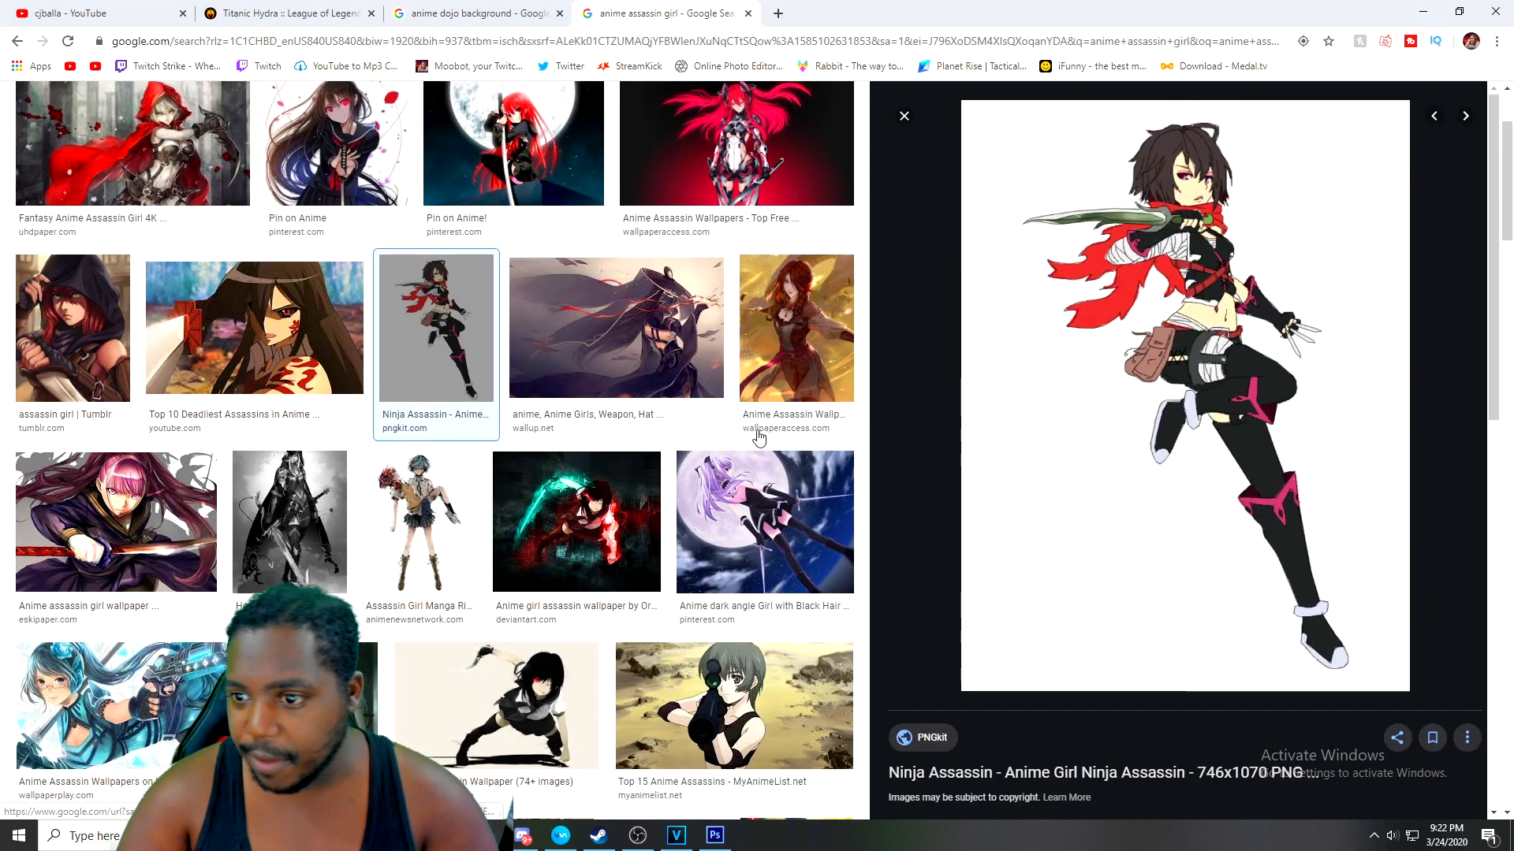
scroll(629, 489, "down", 4)
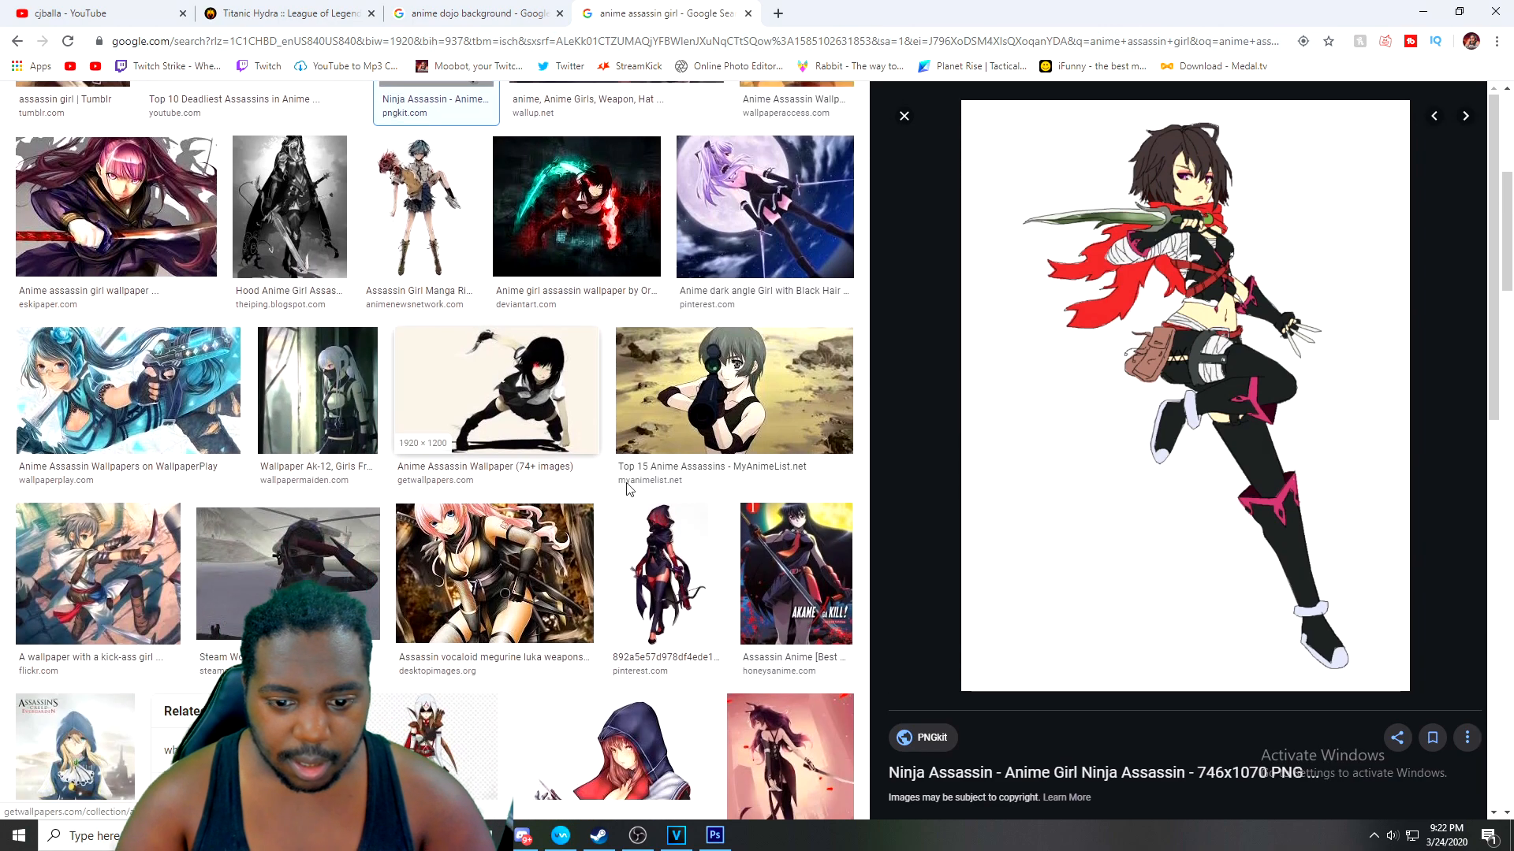
left_click(502, 387)
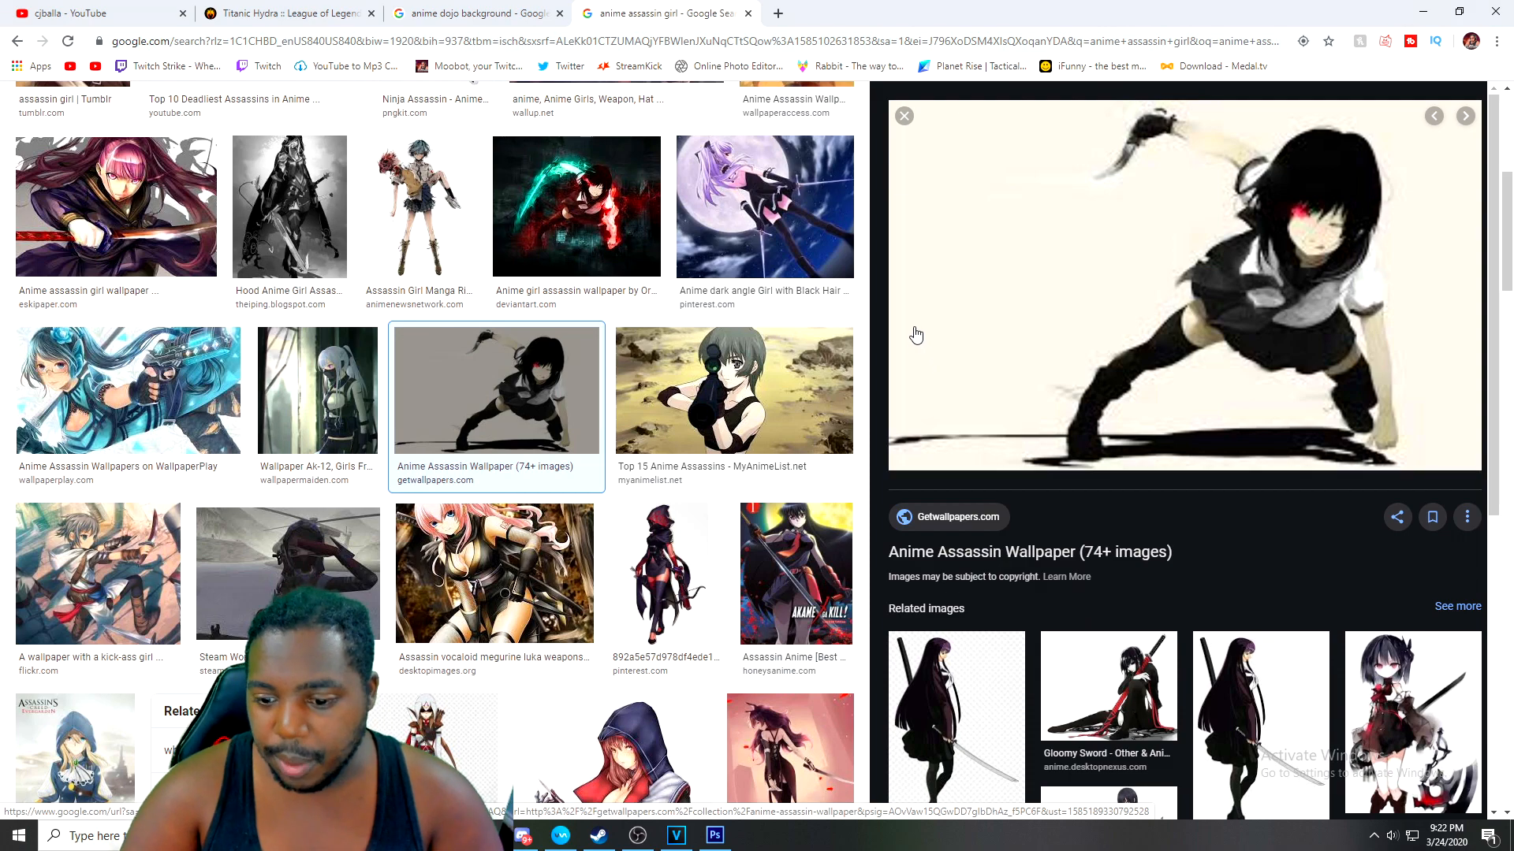
scroll(670, 370, "down", 3)
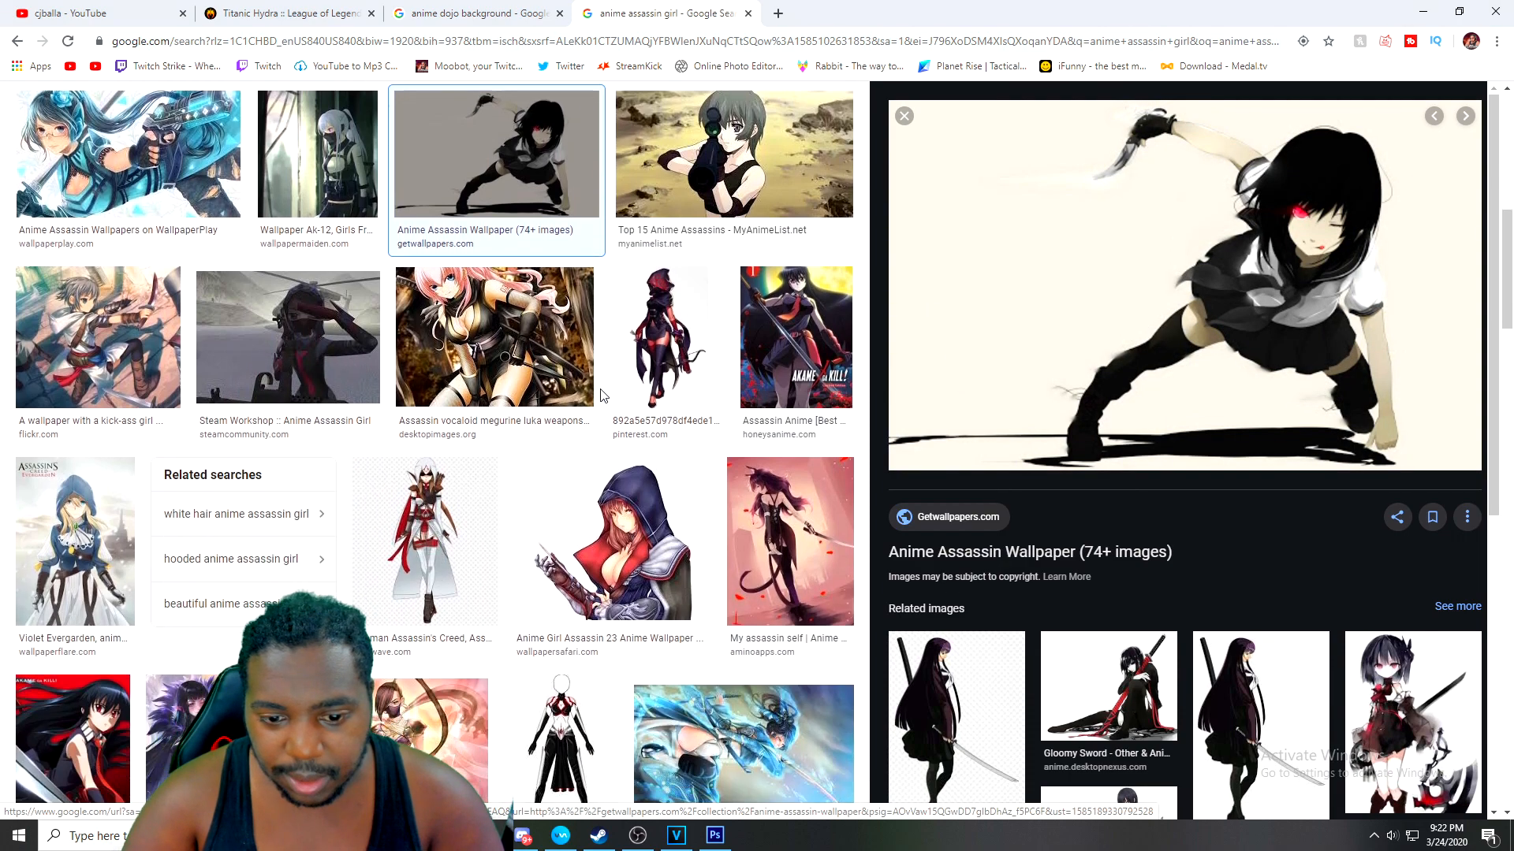
left_click(666, 339)
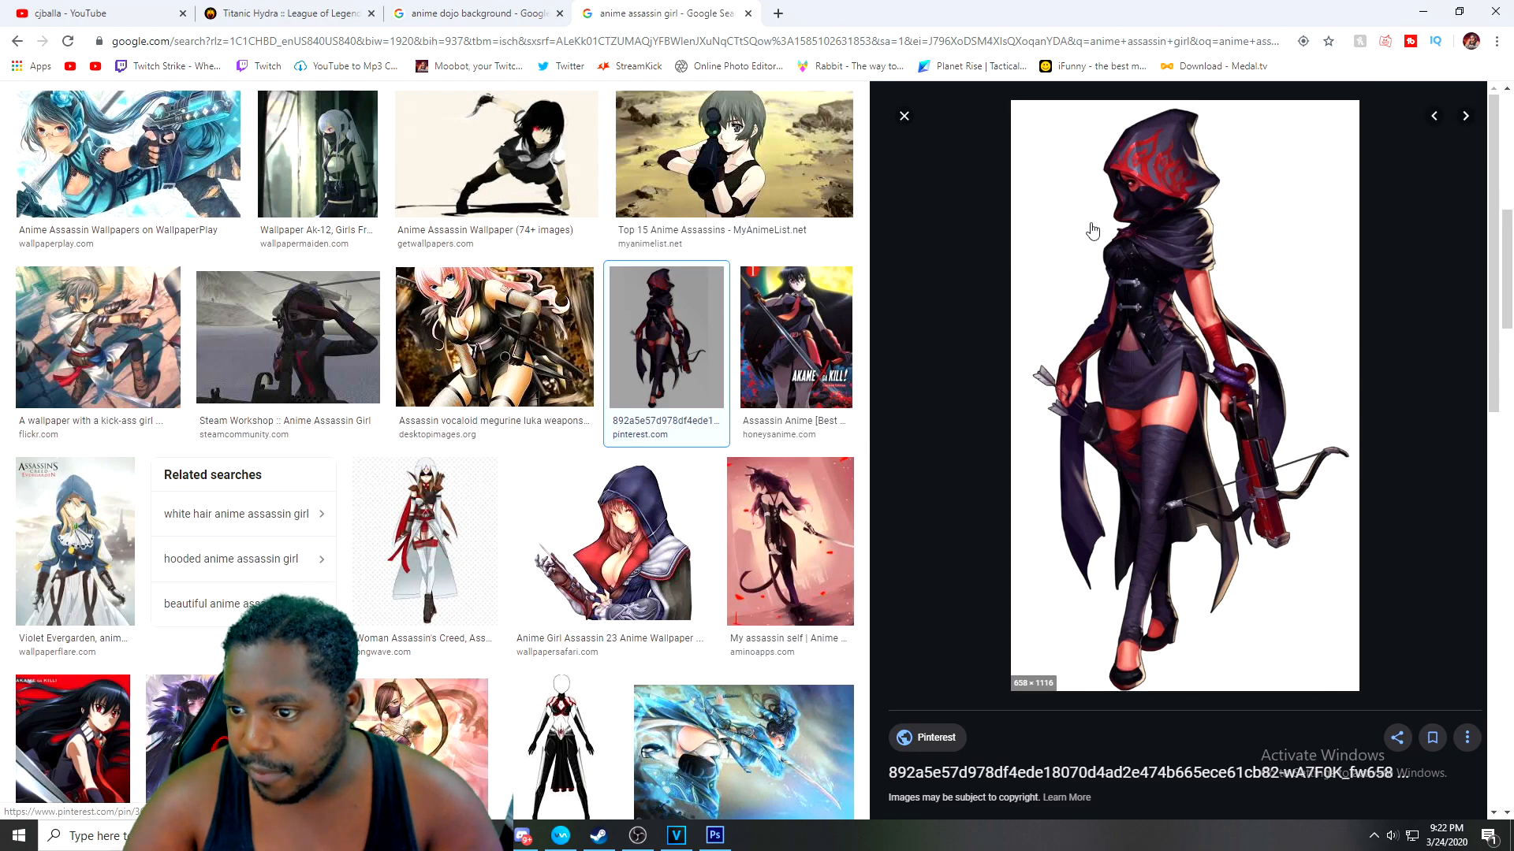
right_click(1274, 265)
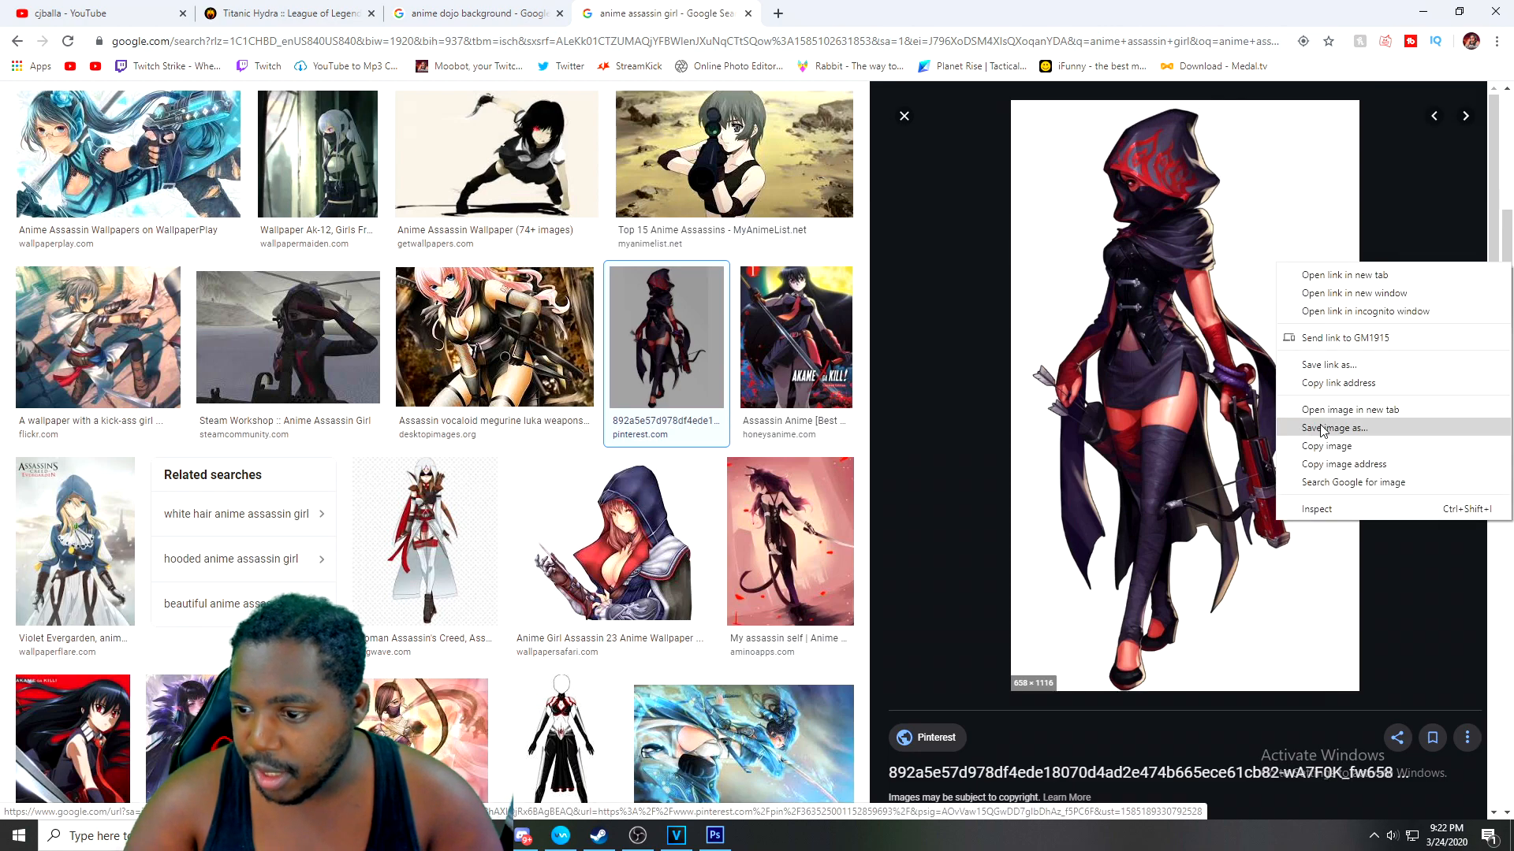
left_click(1321, 448)
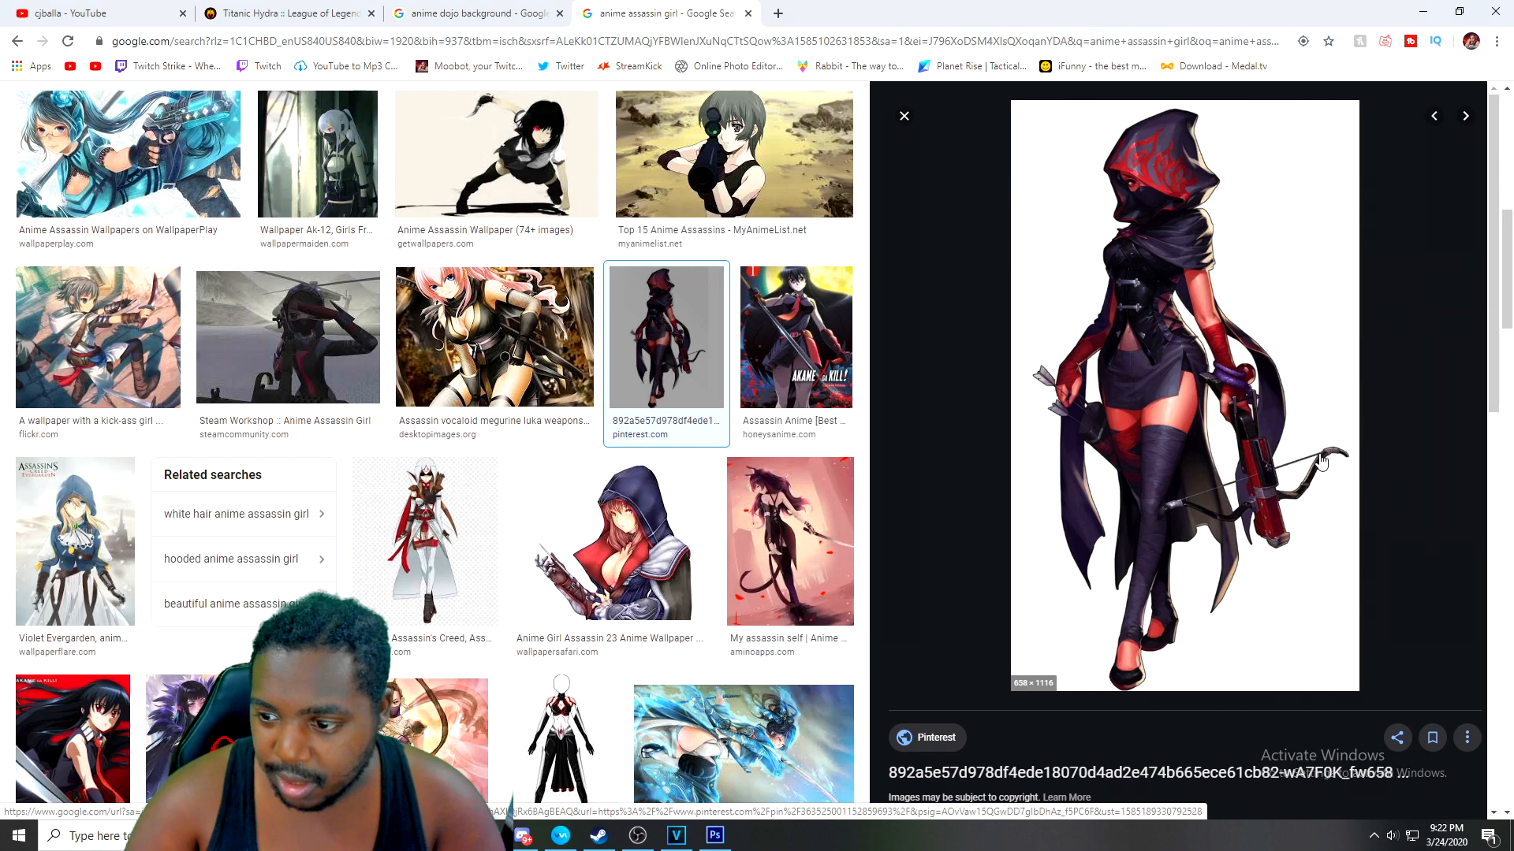
Switch to Photoshop and paste the copied assassin image into the blank document with the Move tool active
left_click(715, 835)
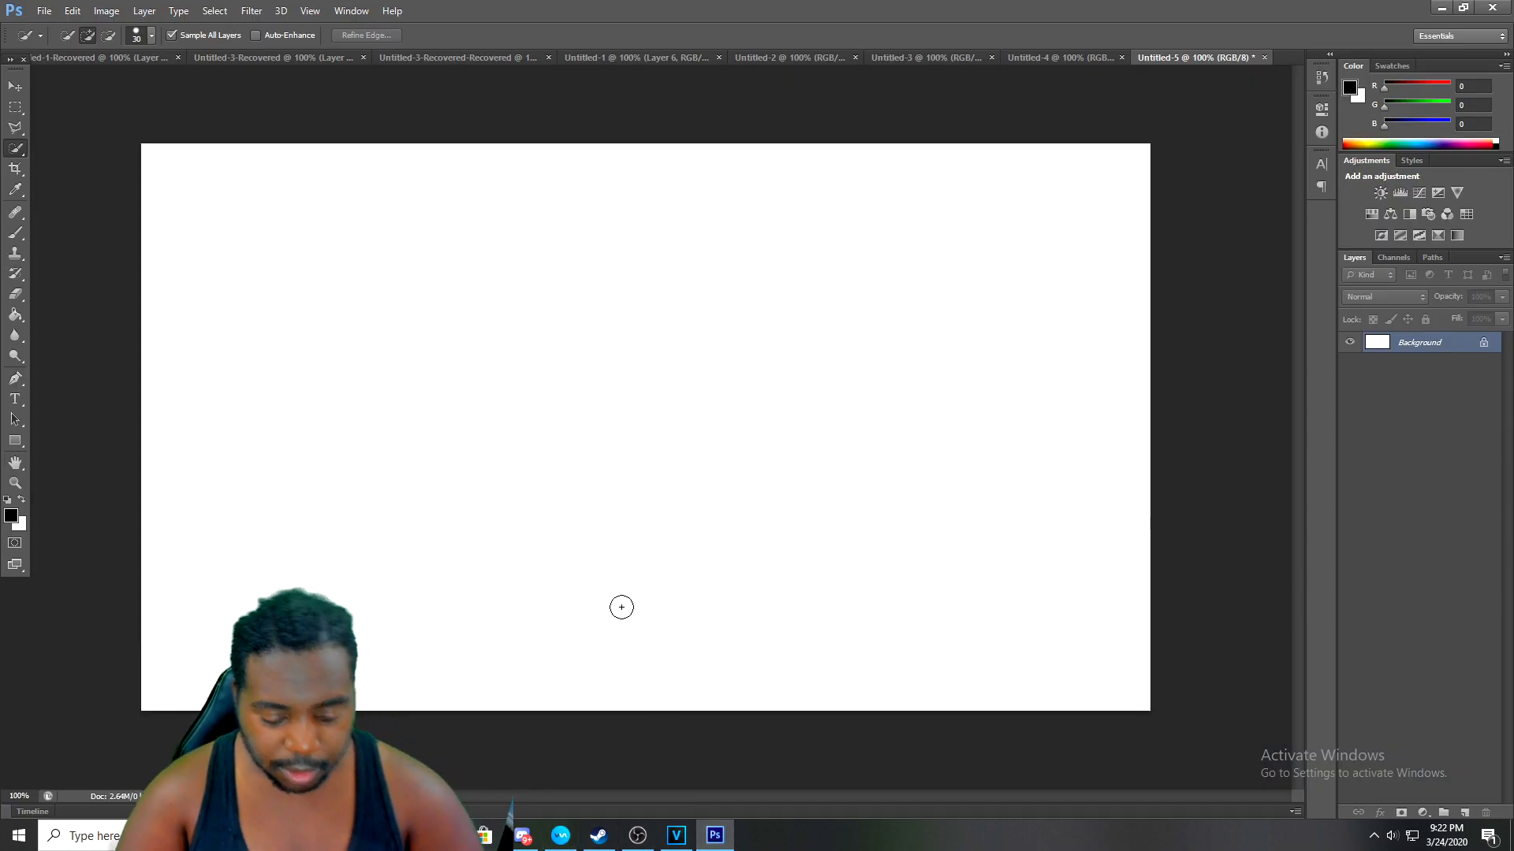
left_click(15, 87)
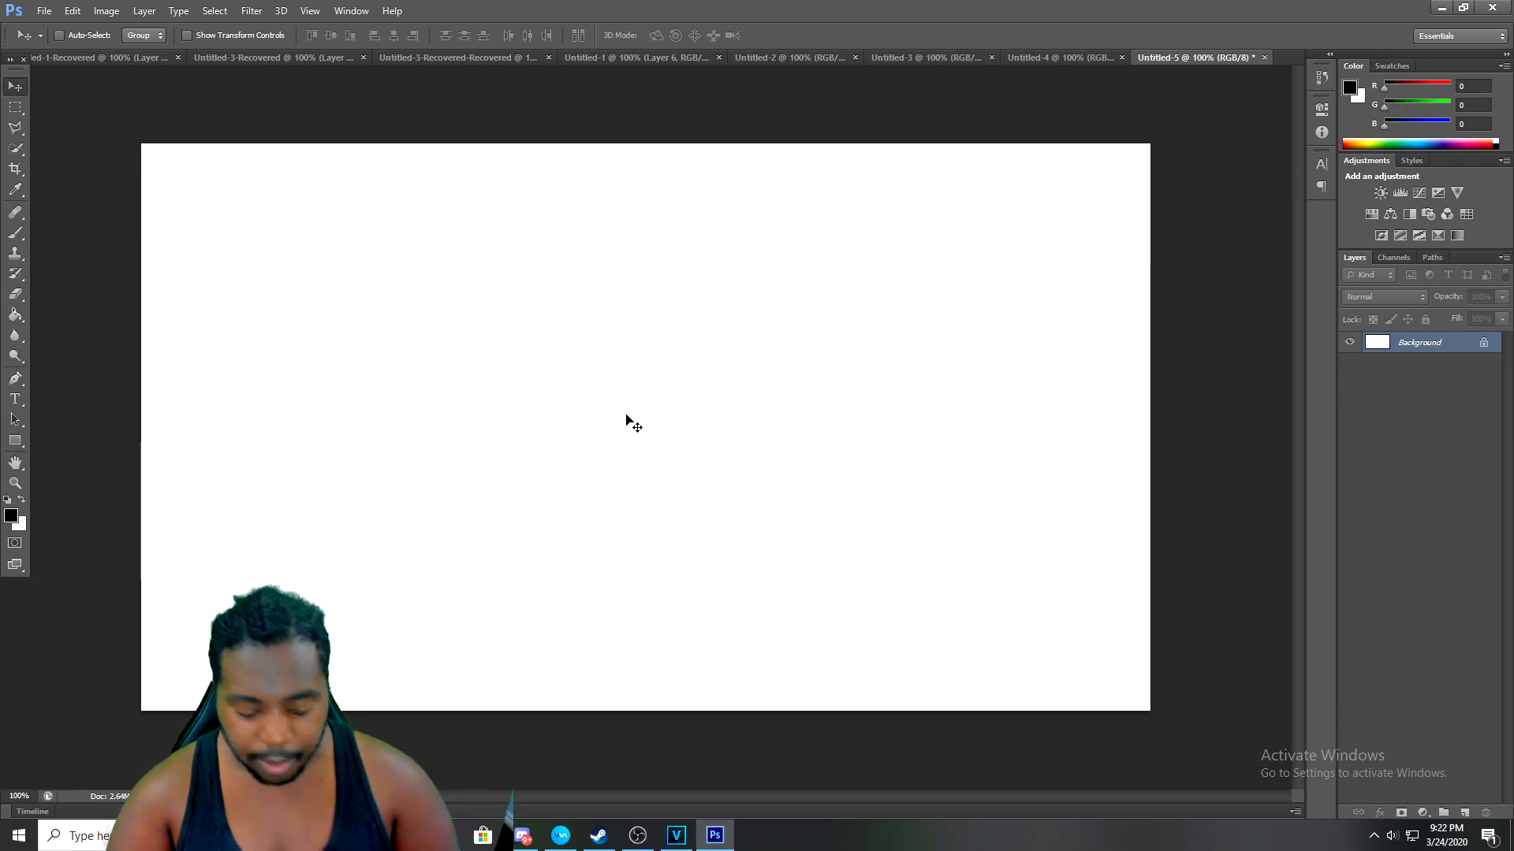
key("ctrl+v")
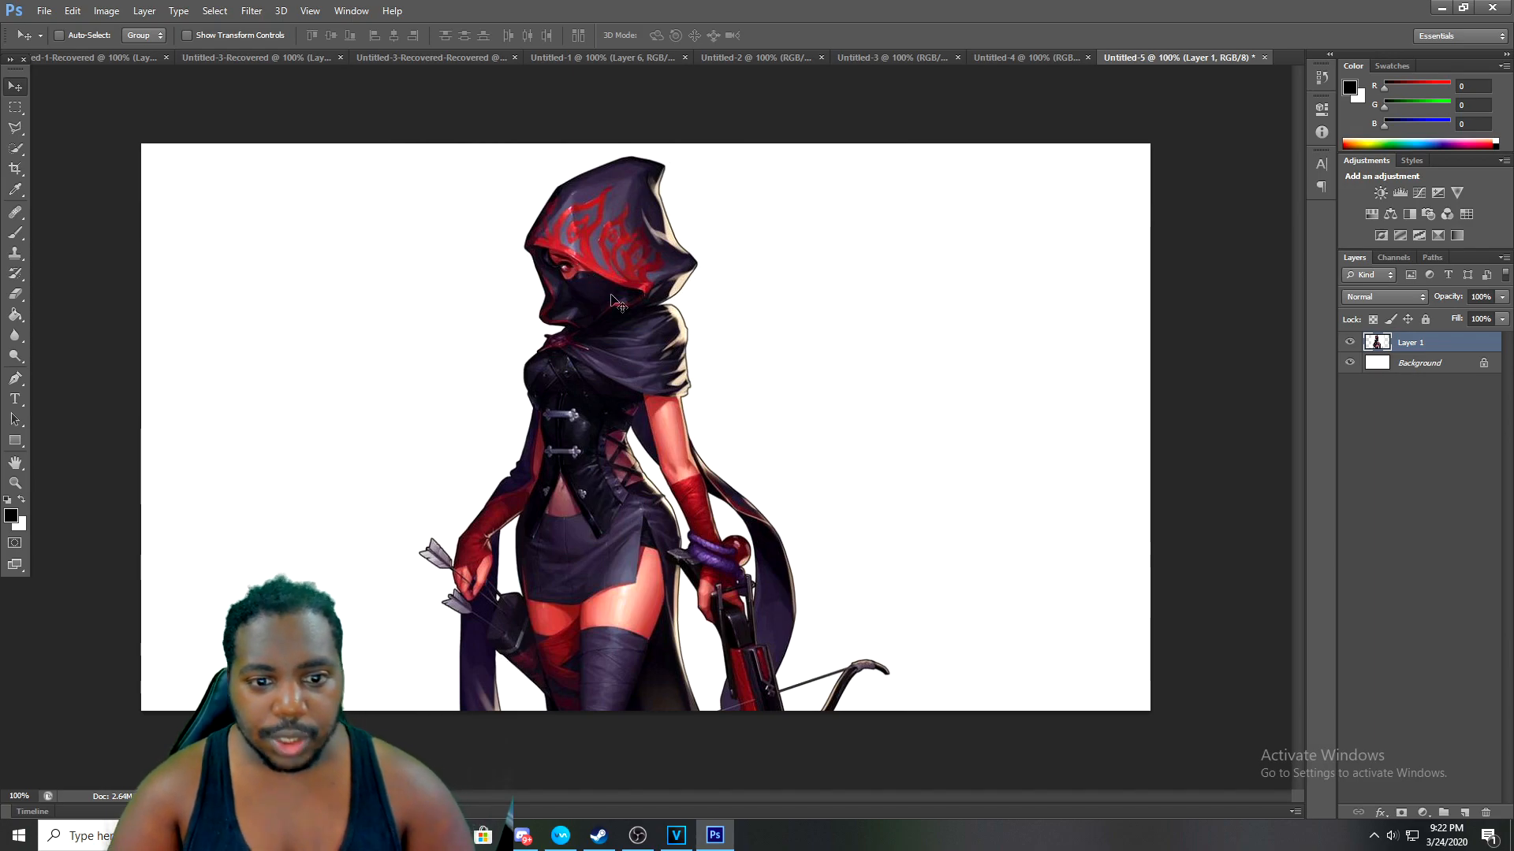
Free-transform the pasted assassin layer, enlarging it to about 160% and moving it to the right half of the canvas
left_click(72, 11)
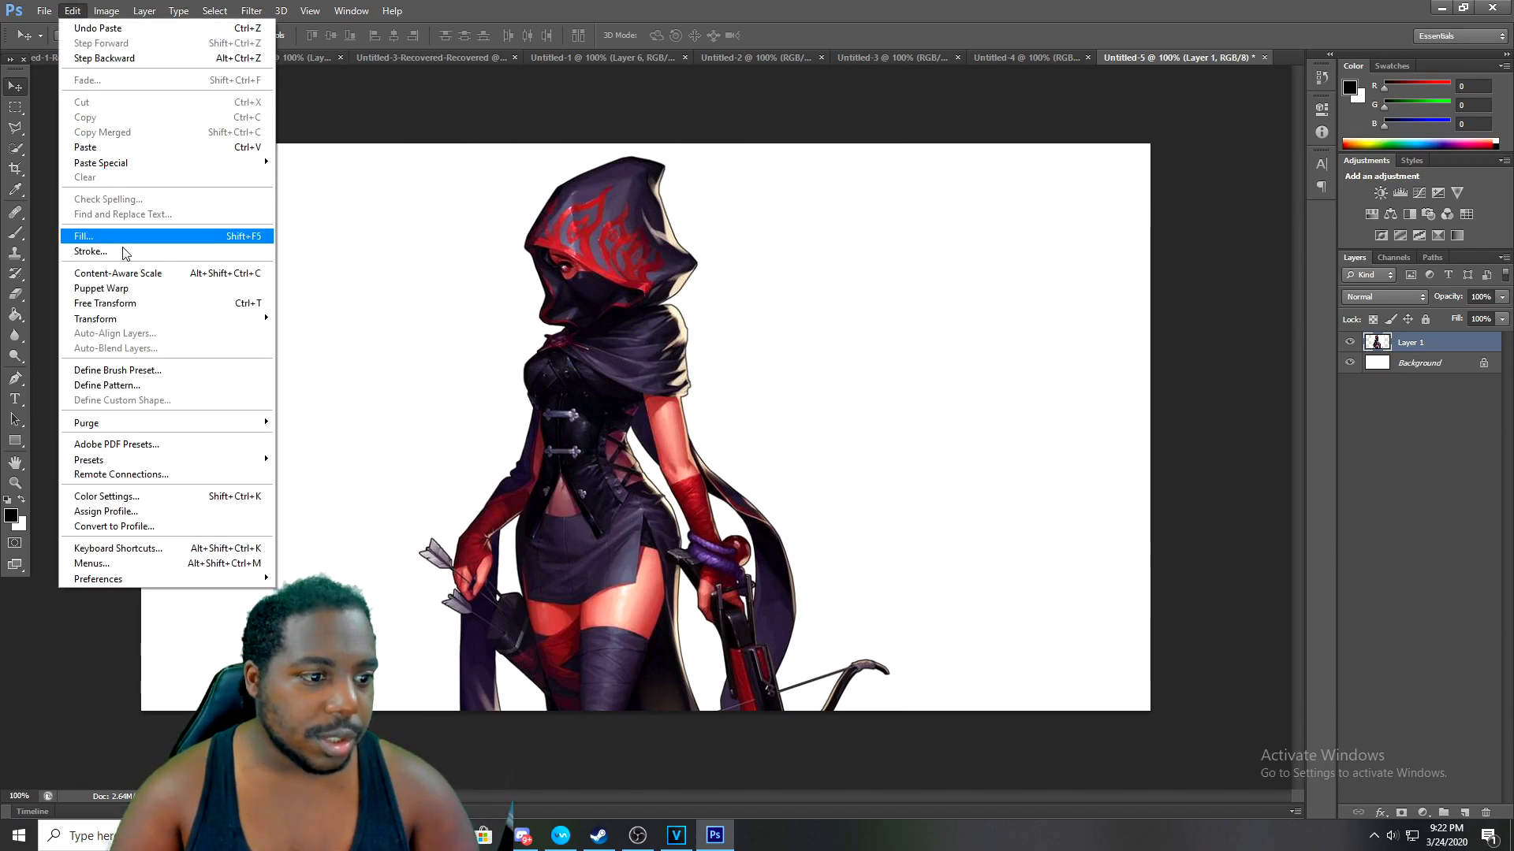
left_click(110, 303)
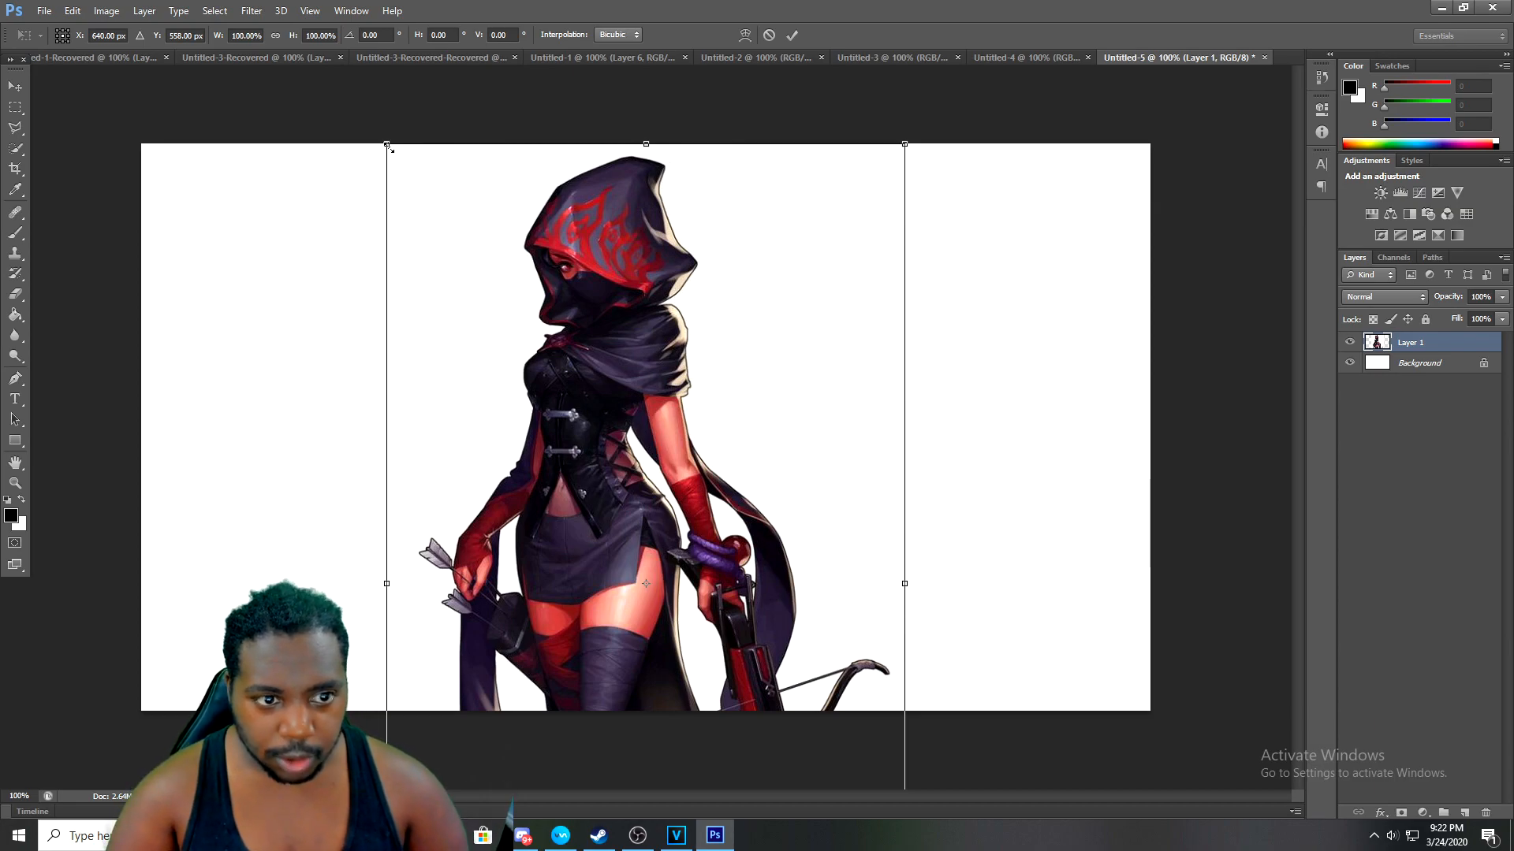
left_click_drag(386, 144, 282, 28)
left_click_drag(374, 92, 731, 449)
left_click_drag(635, 331, 490, 93)
left_click_drag(666, 378, 775, 469)
left_click_drag(602, 184, 539, 86)
left_click_drag(686, 318, 688, 376)
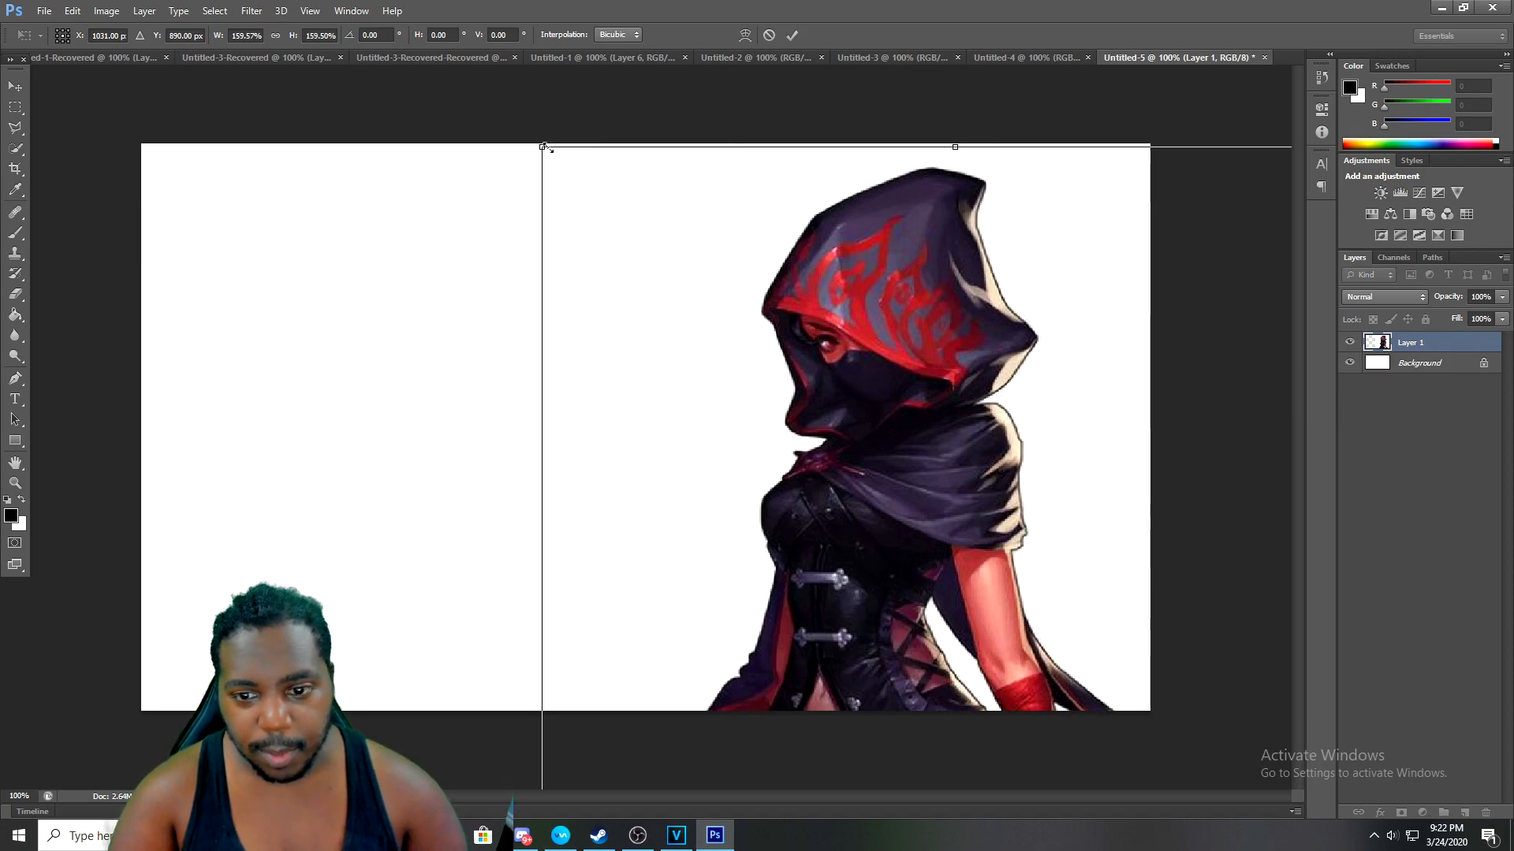
Scale the assassin down to about 119%, align it with the canvas's top and right edges, and apply the transform
left_click_drag(553, 136, 574, 203)
left_click_drag(689, 311, 681, 262)
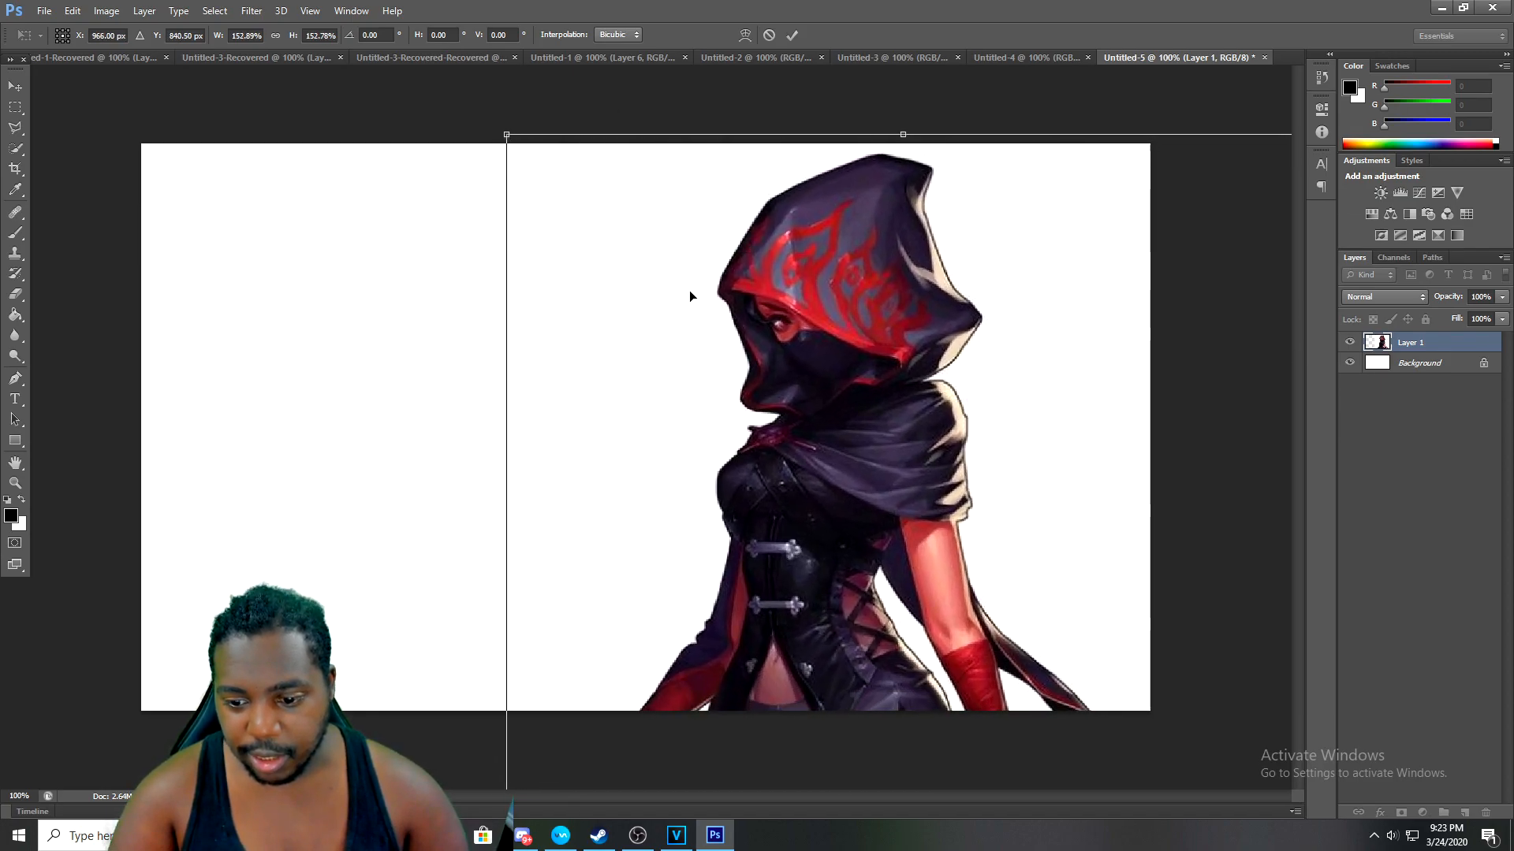
left_click_drag(500, 128, 550, 208)
left_click_drag(740, 314, 634, 189)
left_click_drag(456, 115, 671, 156)
left_click_drag(429, 97, 547, 291)
left_click_drag(770, 338, 622, 193)
left_click_drag(654, 380, 783, 374)
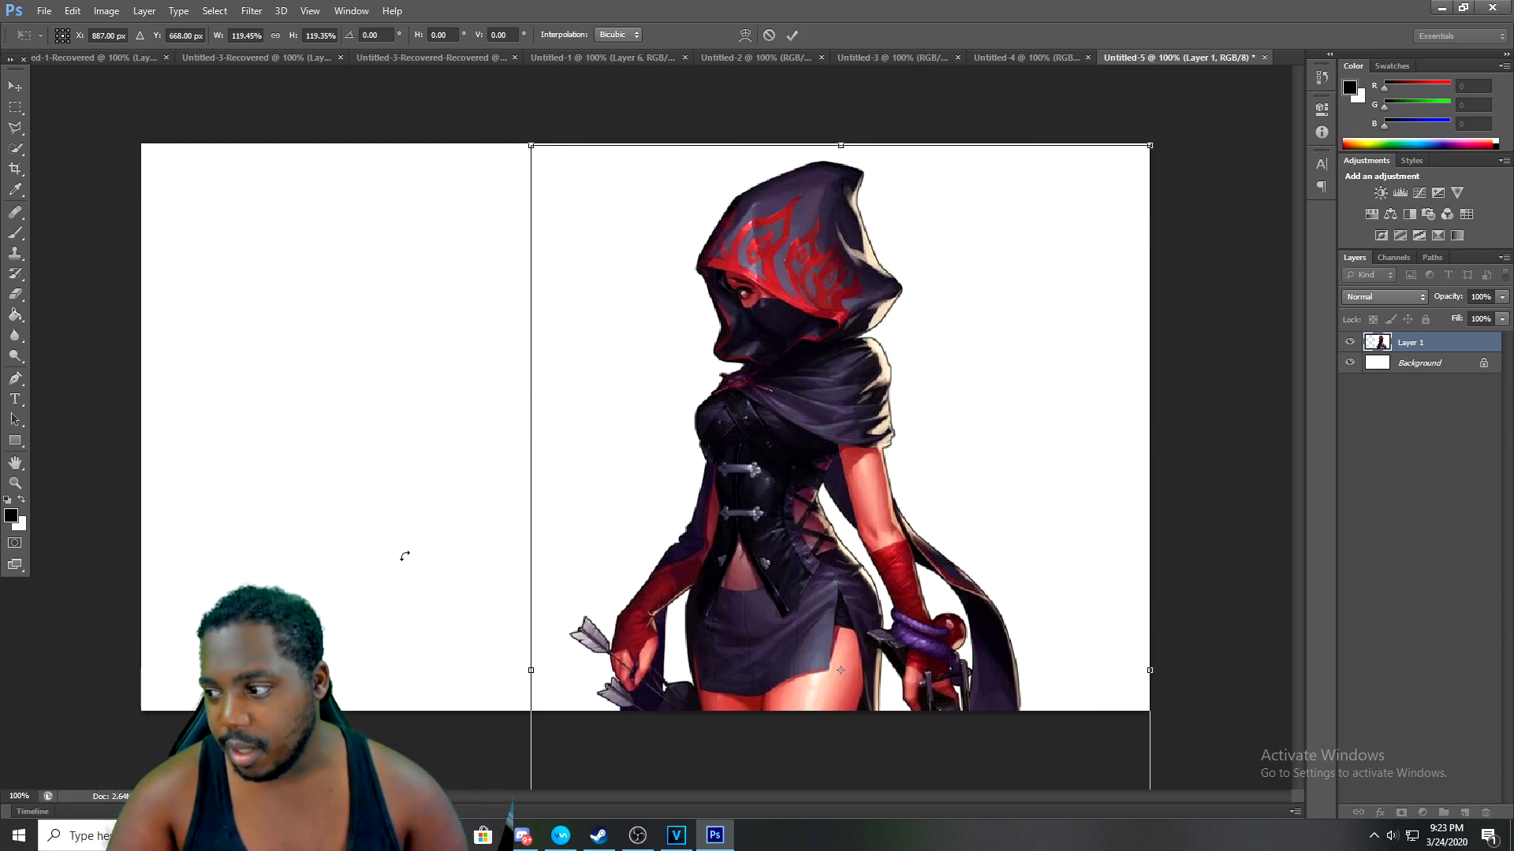
mouse_move(844, 368)
left_mouse_down()
mouse_move(884, 361)
mouse_move(841, 371)
left_mouse_up()
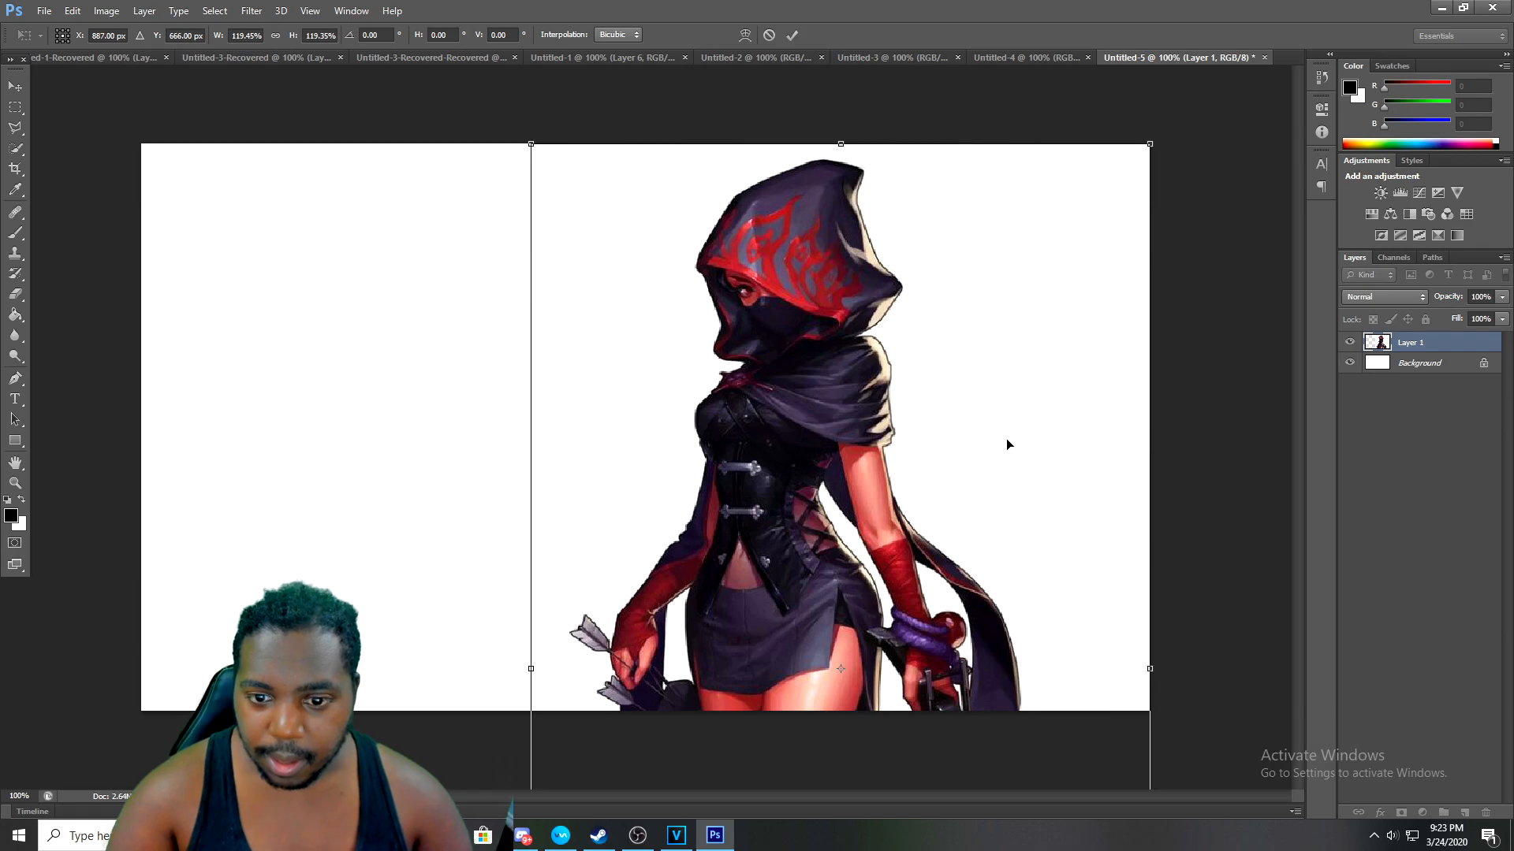
key("Return")
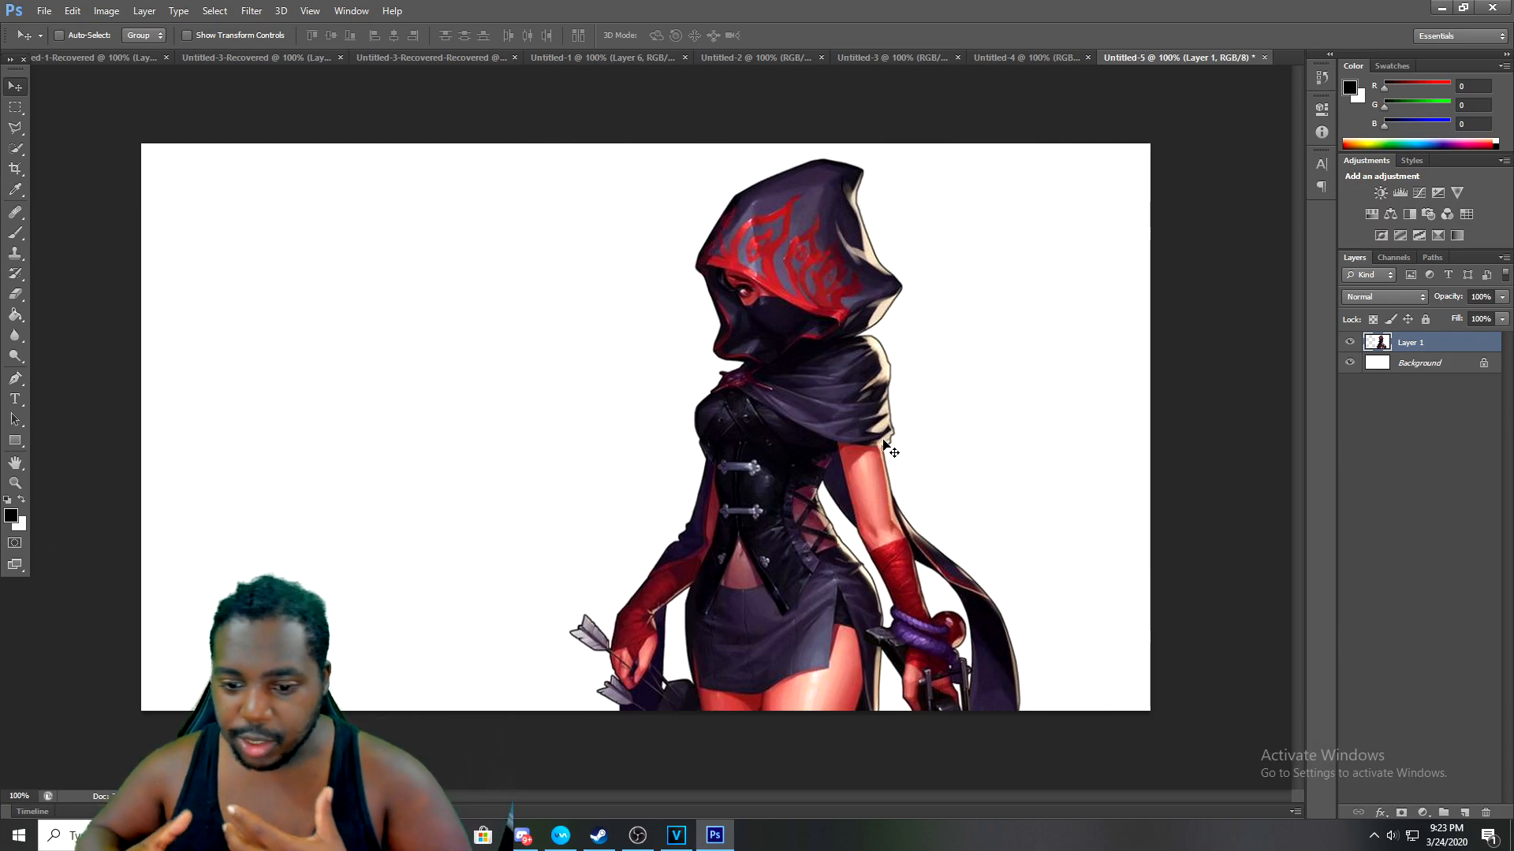
With the Magic Wand, remove the white background around the assassin and in the gaps between her arms, body and cape
left_click(16, 151)
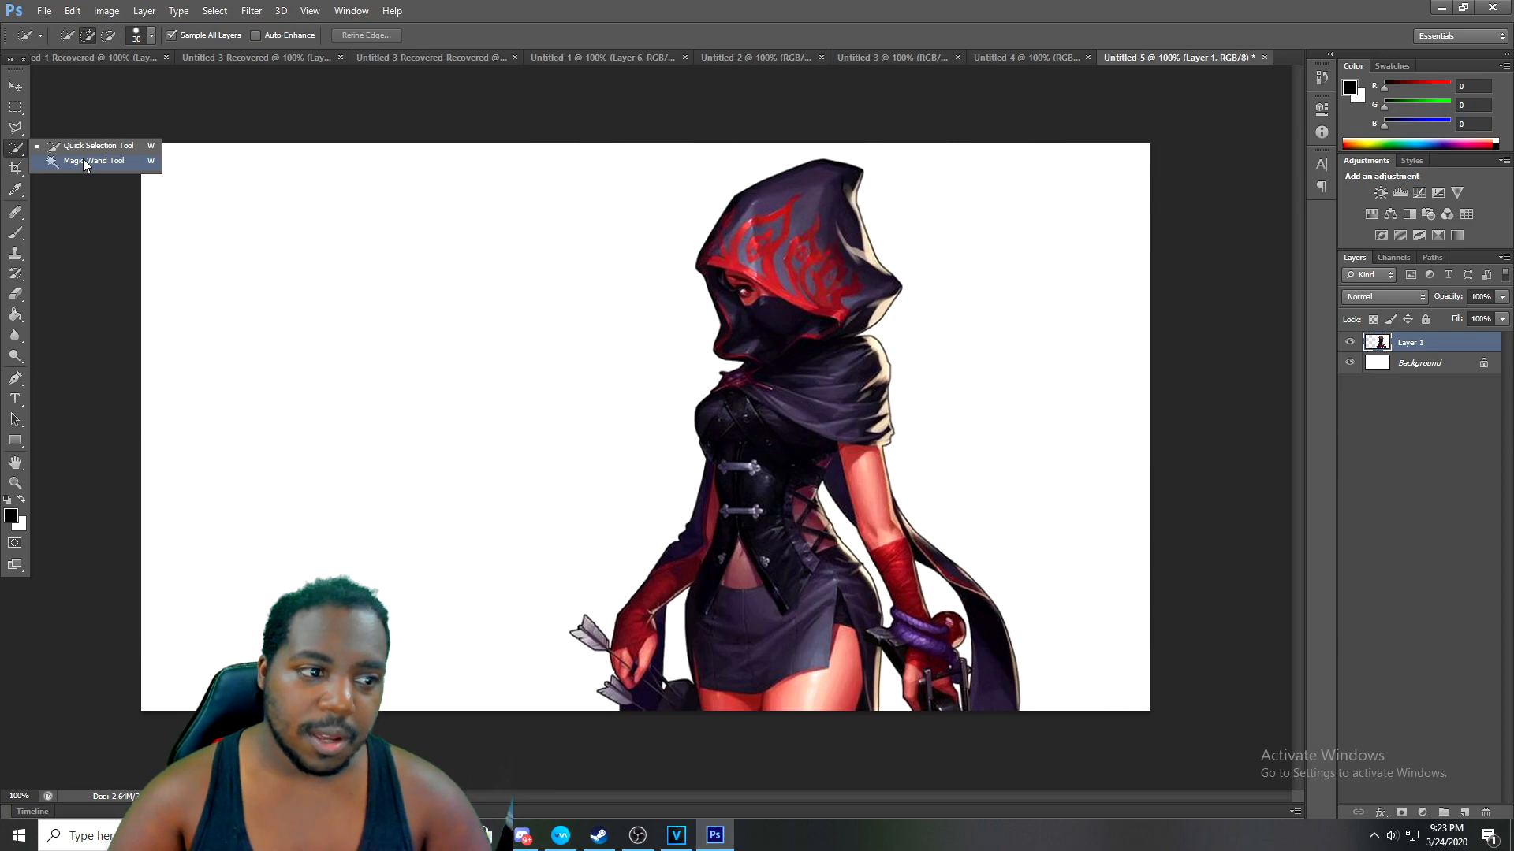
left_click(83, 160)
left_click(622, 336)
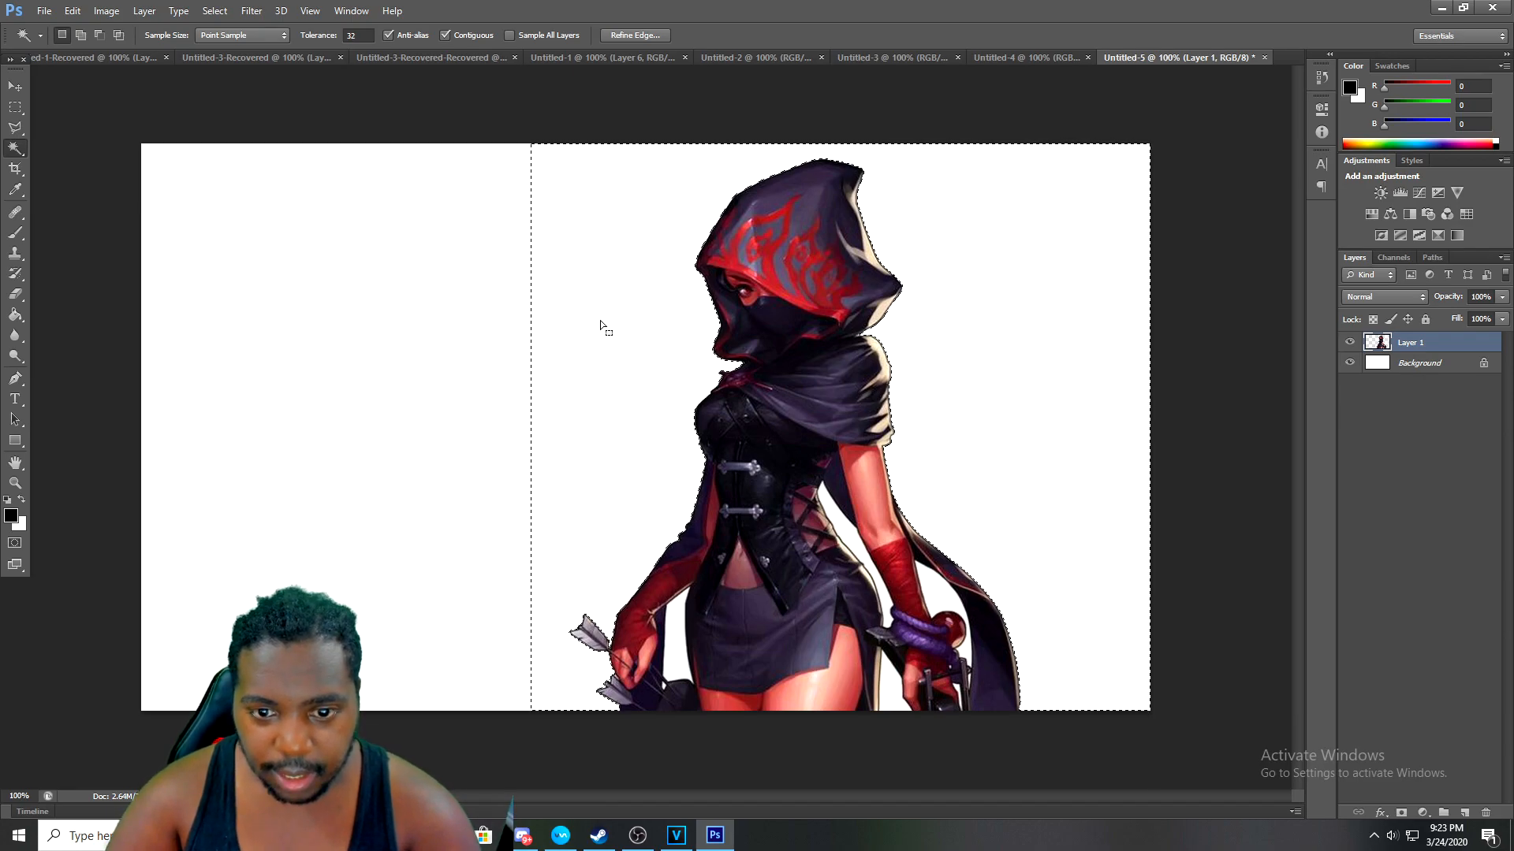
left_click(944, 598)
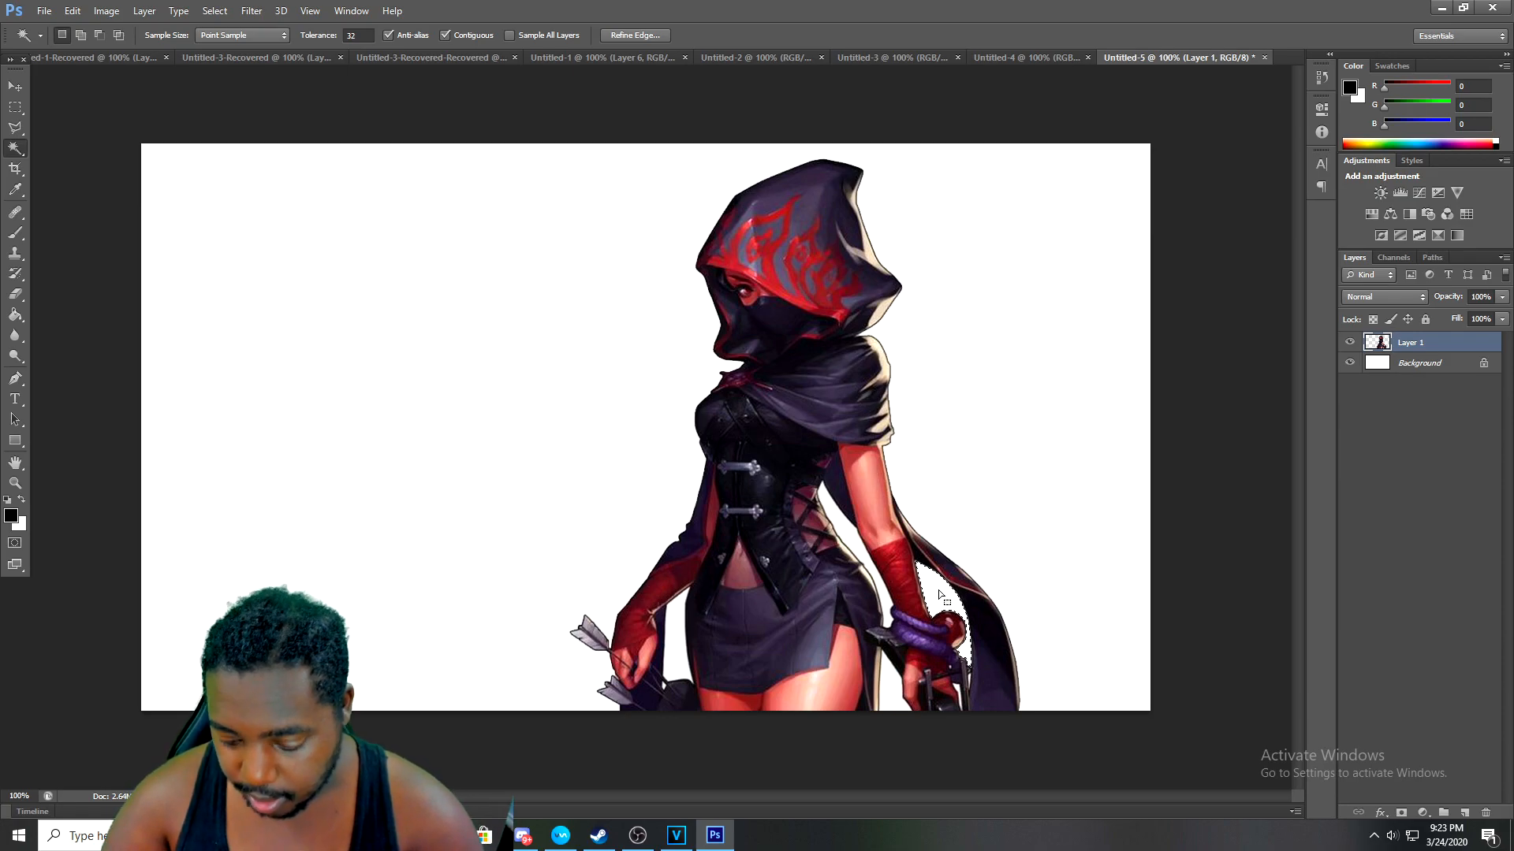
left_click(850, 540)
left_click(876, 698)
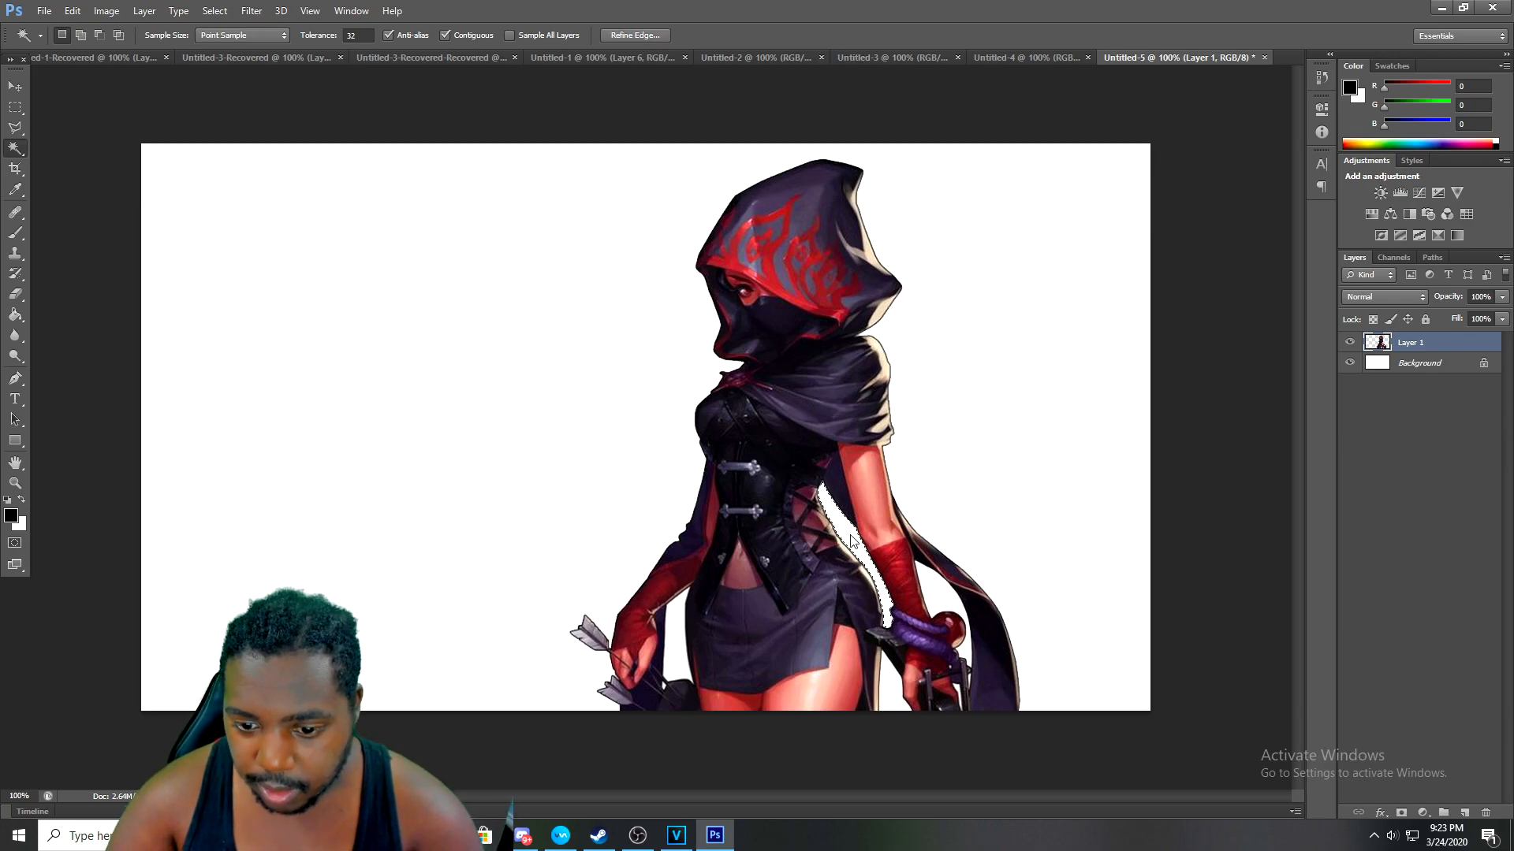
left_click(936, 603)
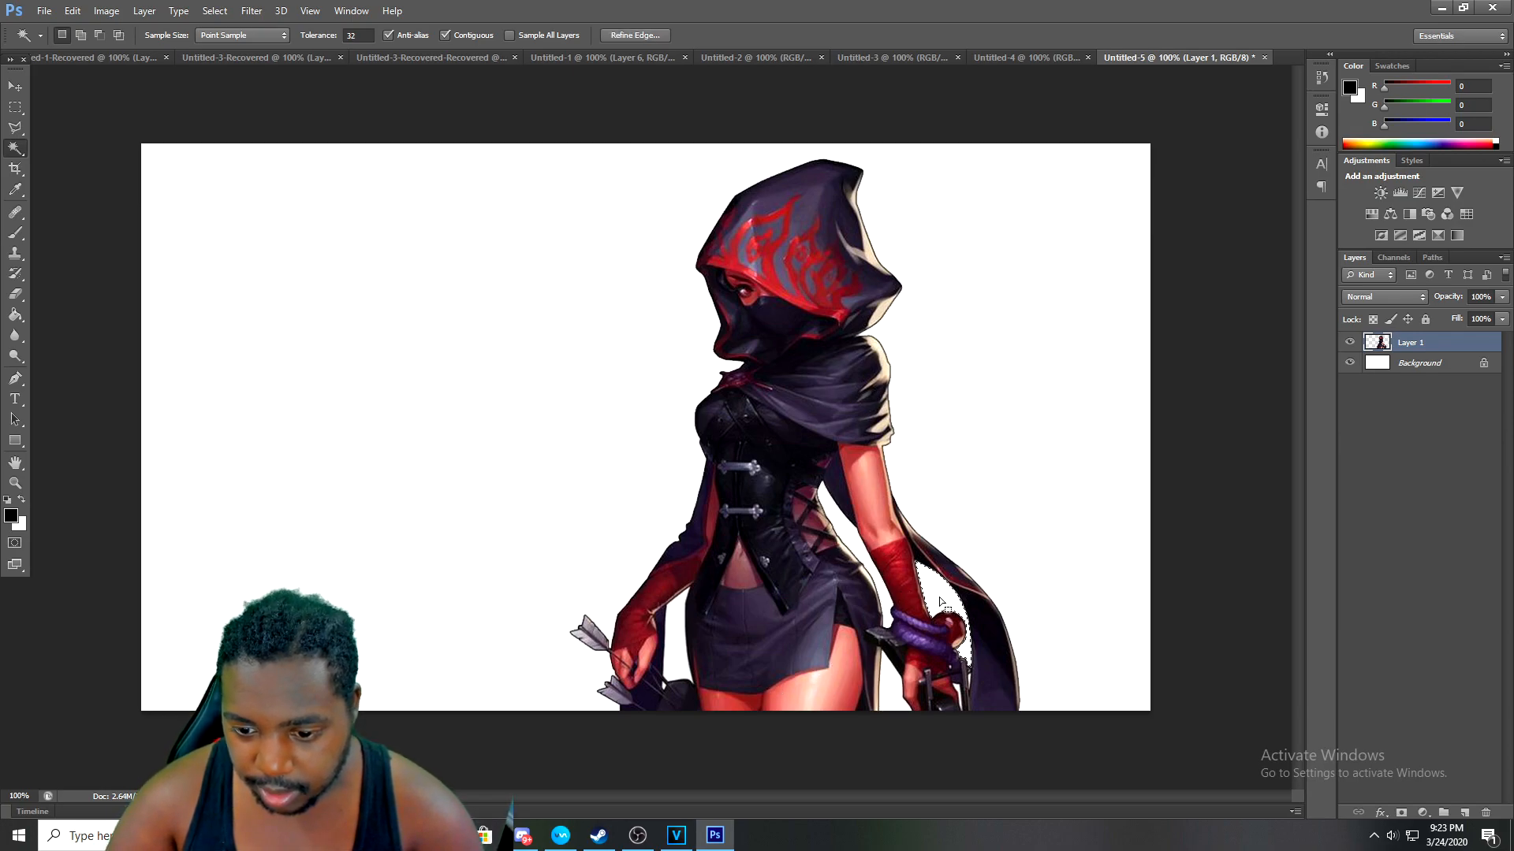
left_click(679, 654)
left_click(664, 685)
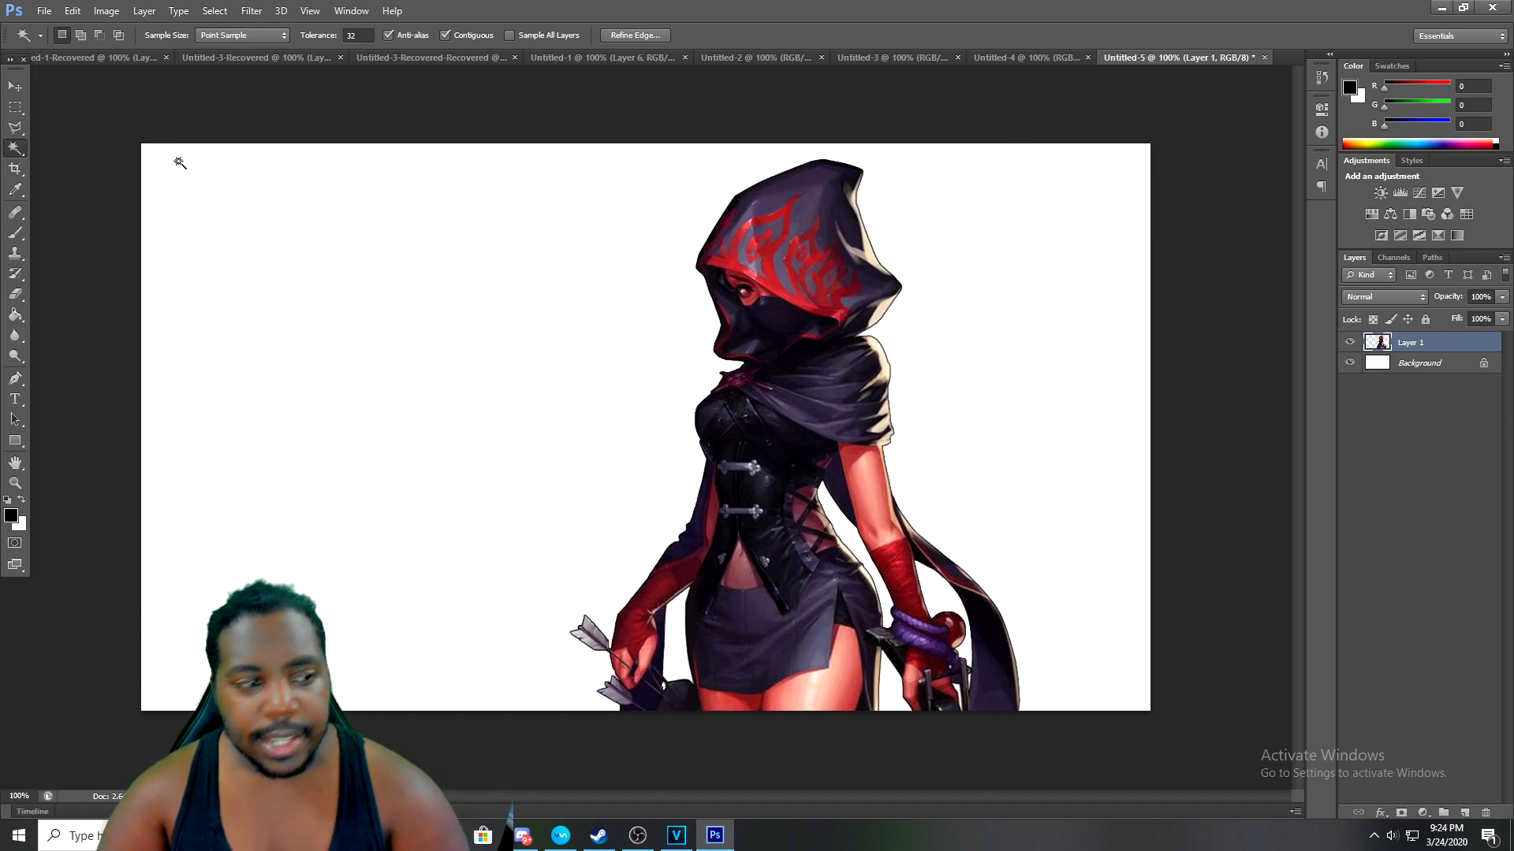
left_click(72, 12)
left_click(113, 304)
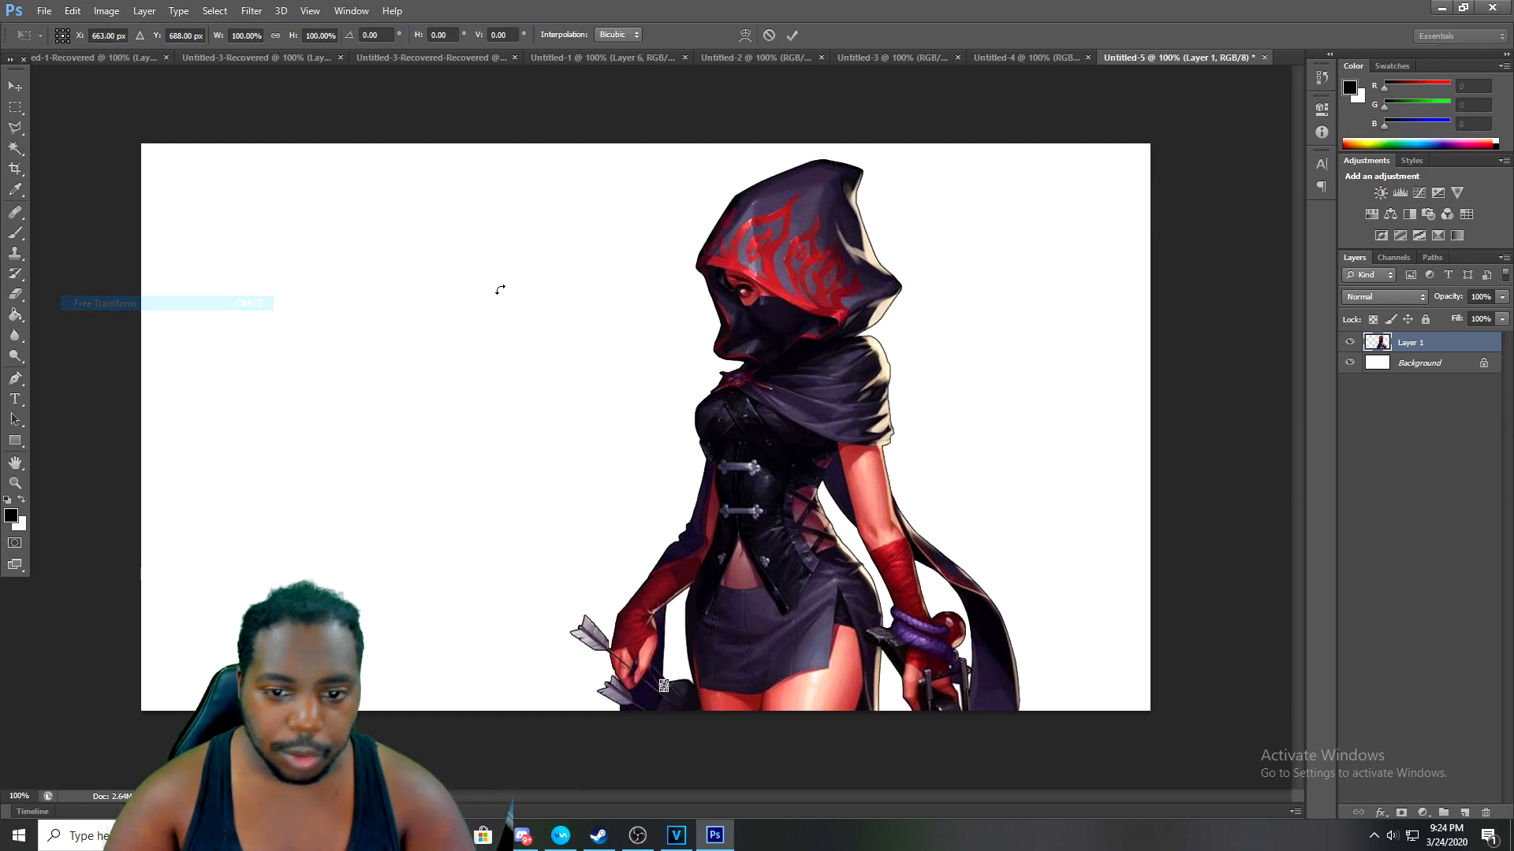
left_click(71, 11)
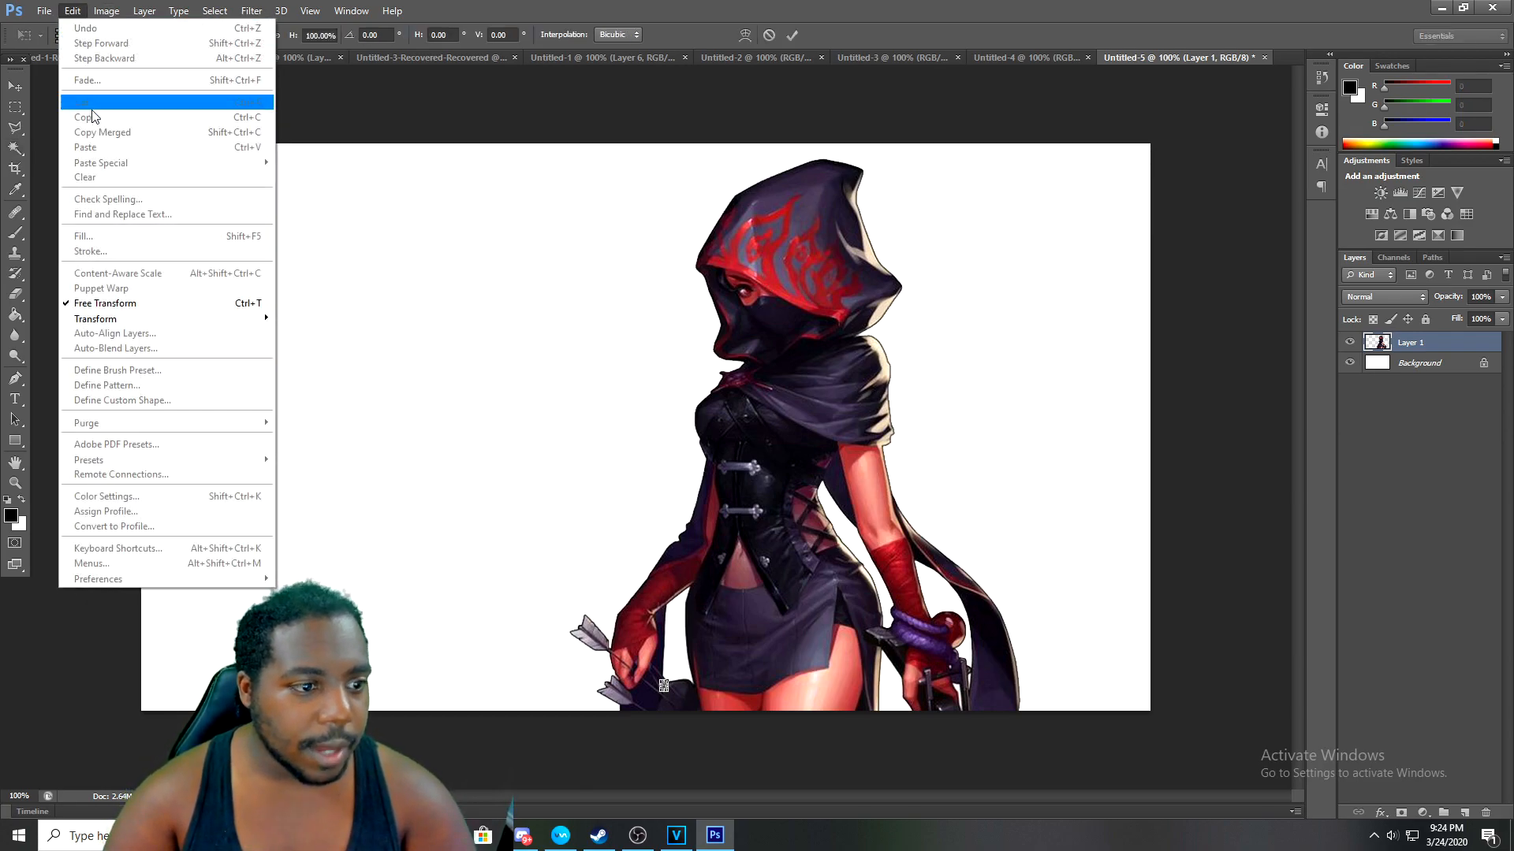
left_click(102, 303)
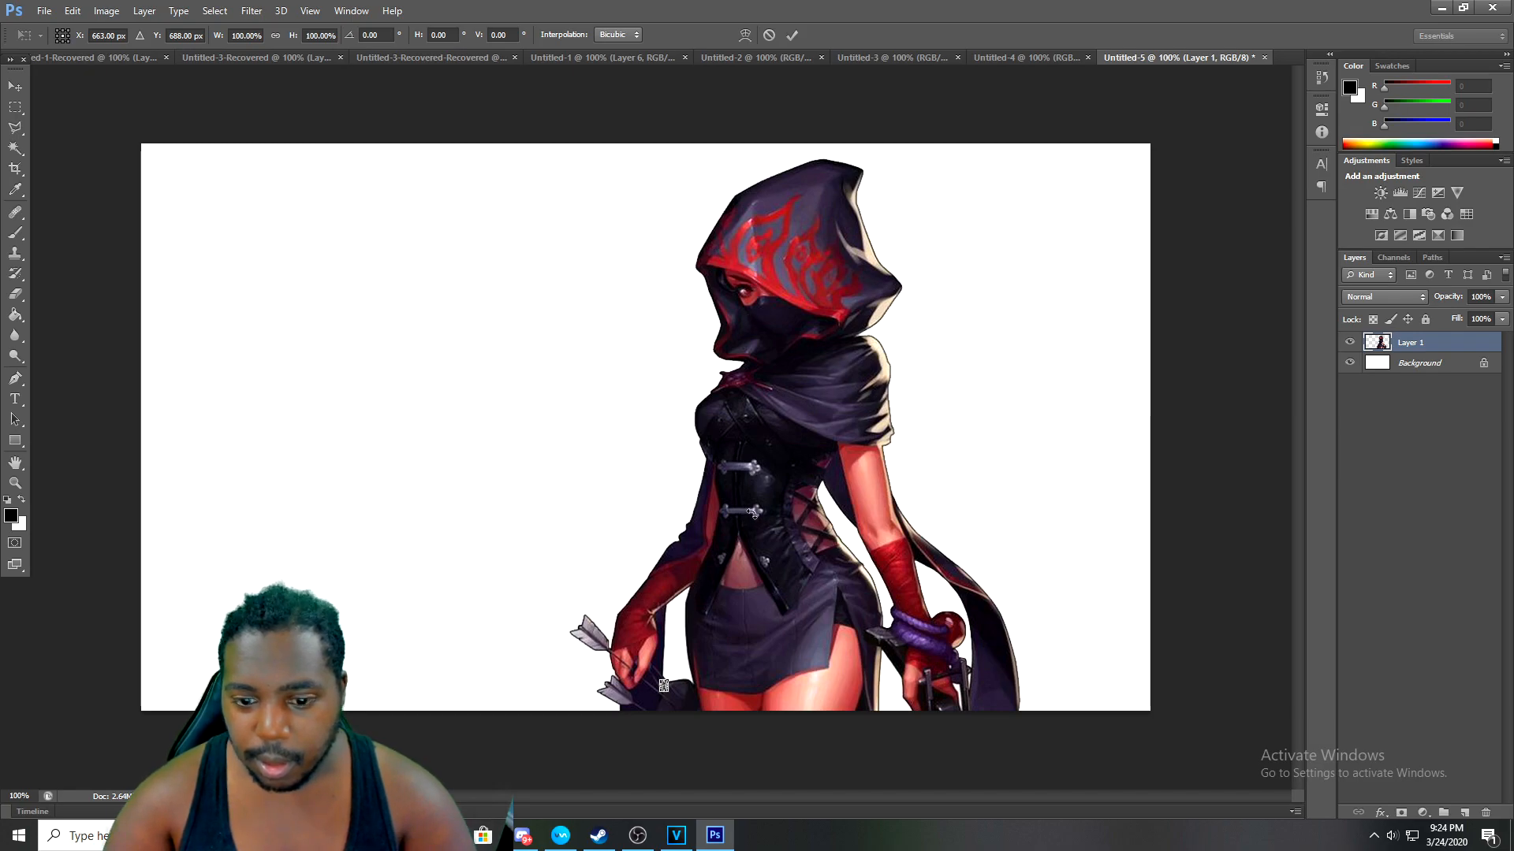
left_click(214, 12)
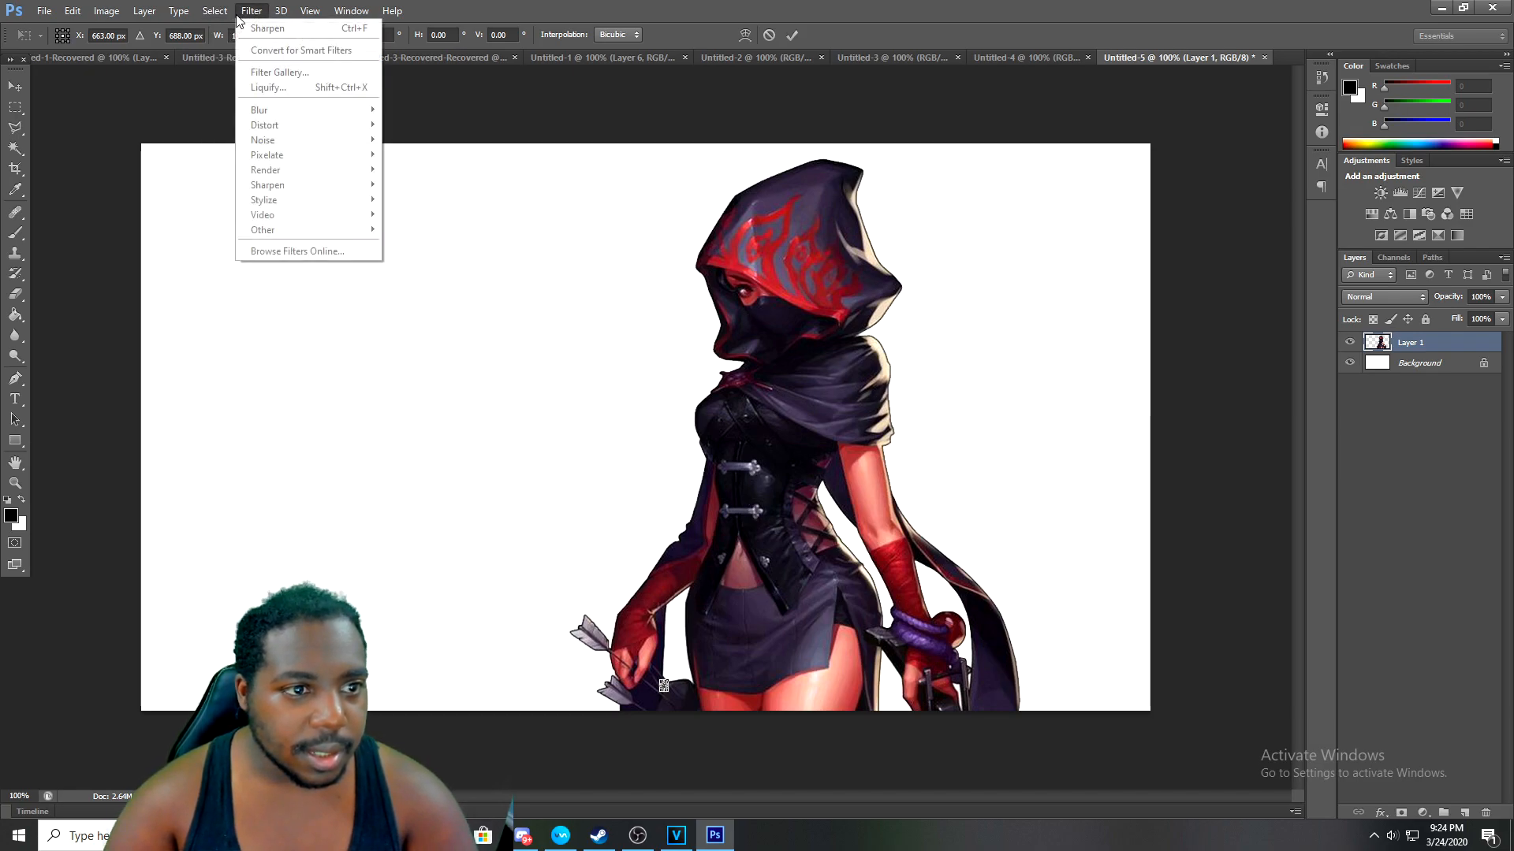
mouse_move(14, 11)
left_click(35, 223)
left_click(63, 33)
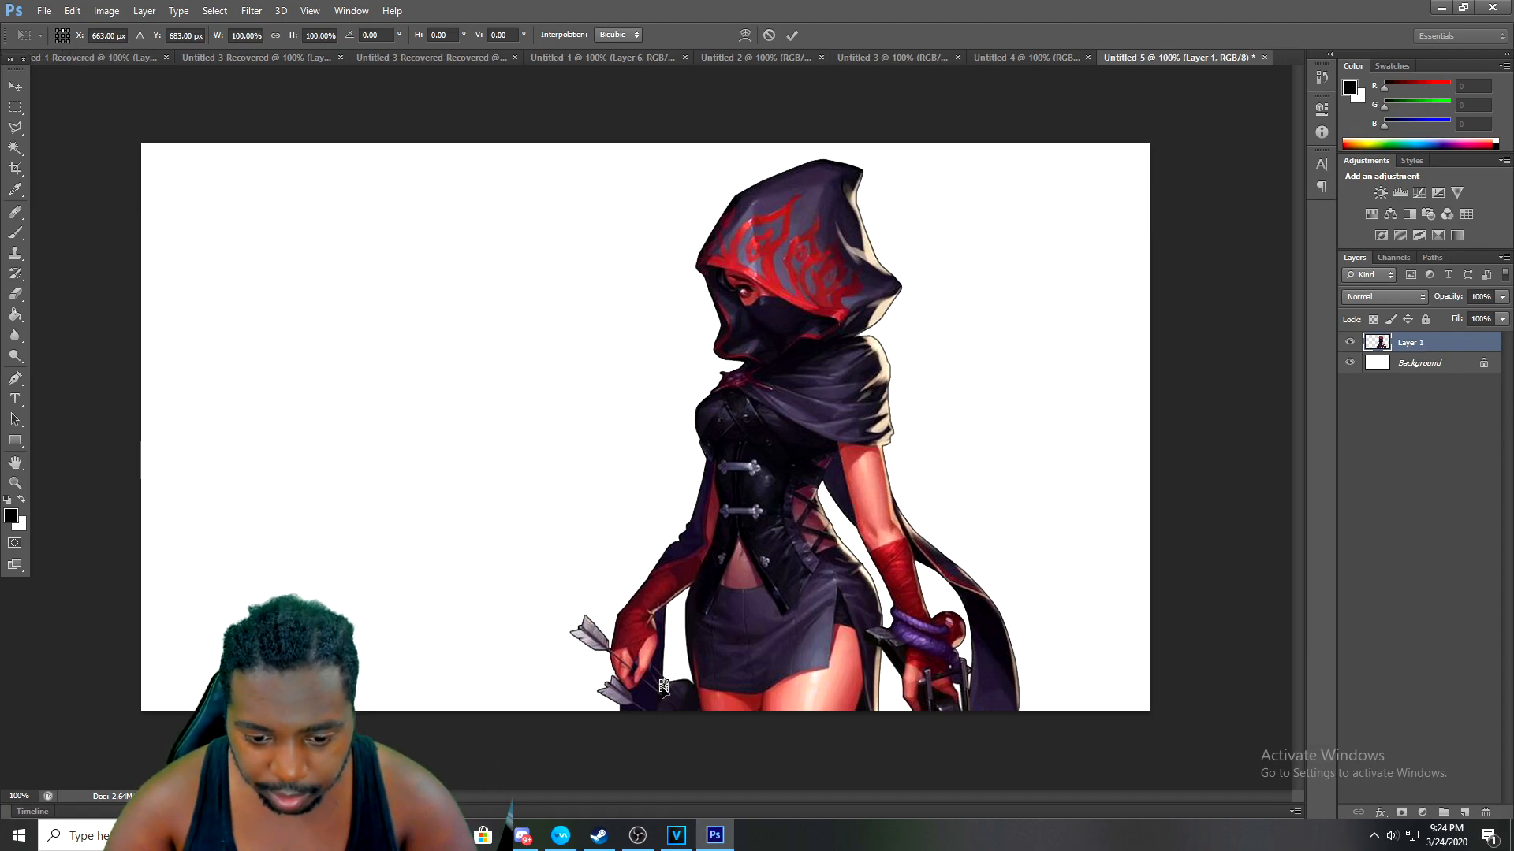
key("Return")
key("w")
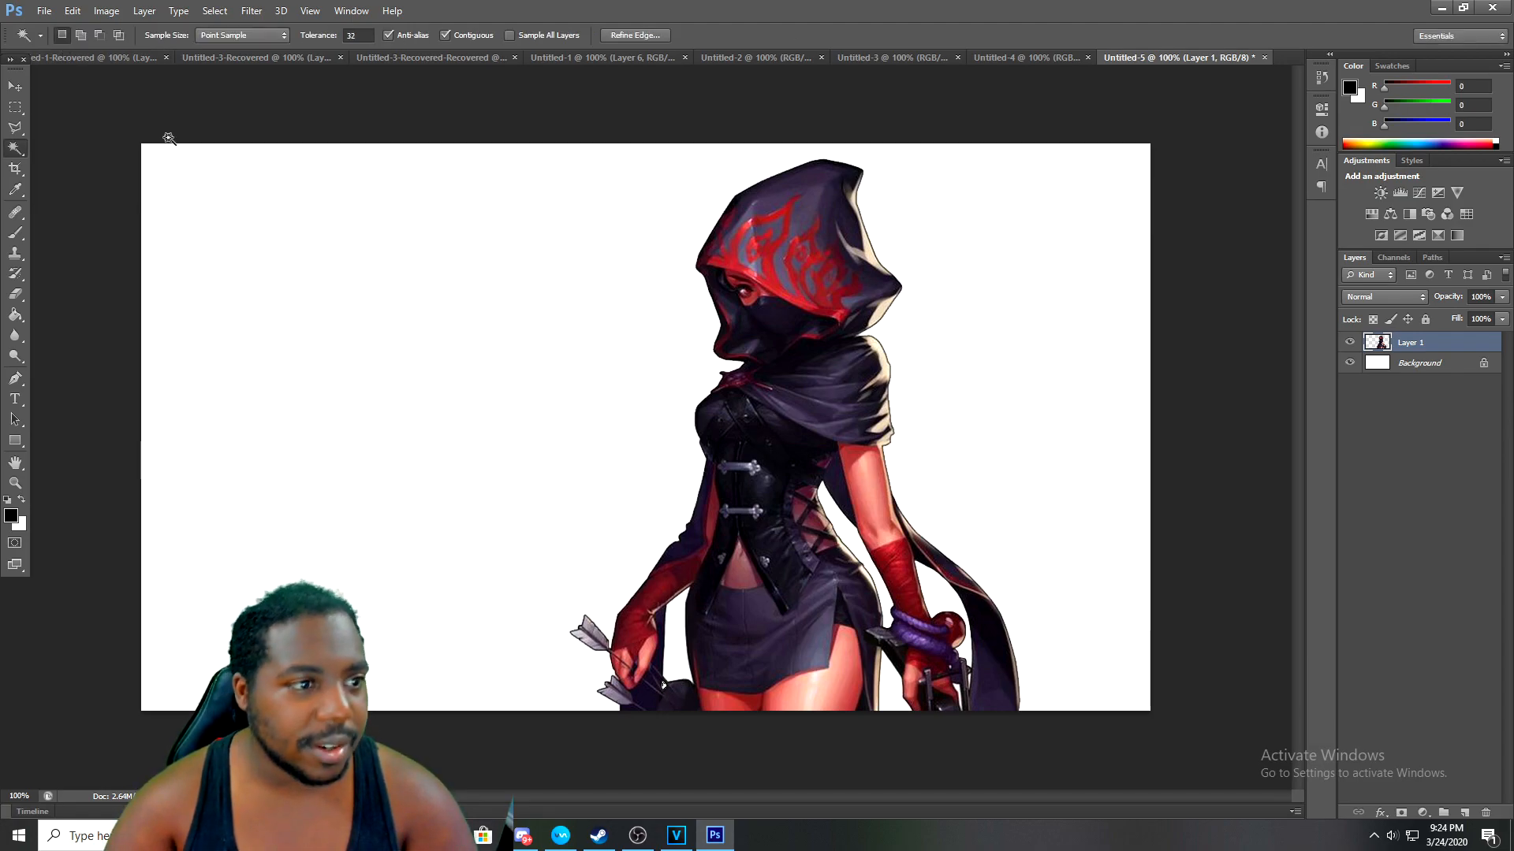
Clear the selection and free-transform the assassin slightly upward so the hood meets the canvas's top edge, staying on the right side
left_click(216, 11)
left_click(229, 44)
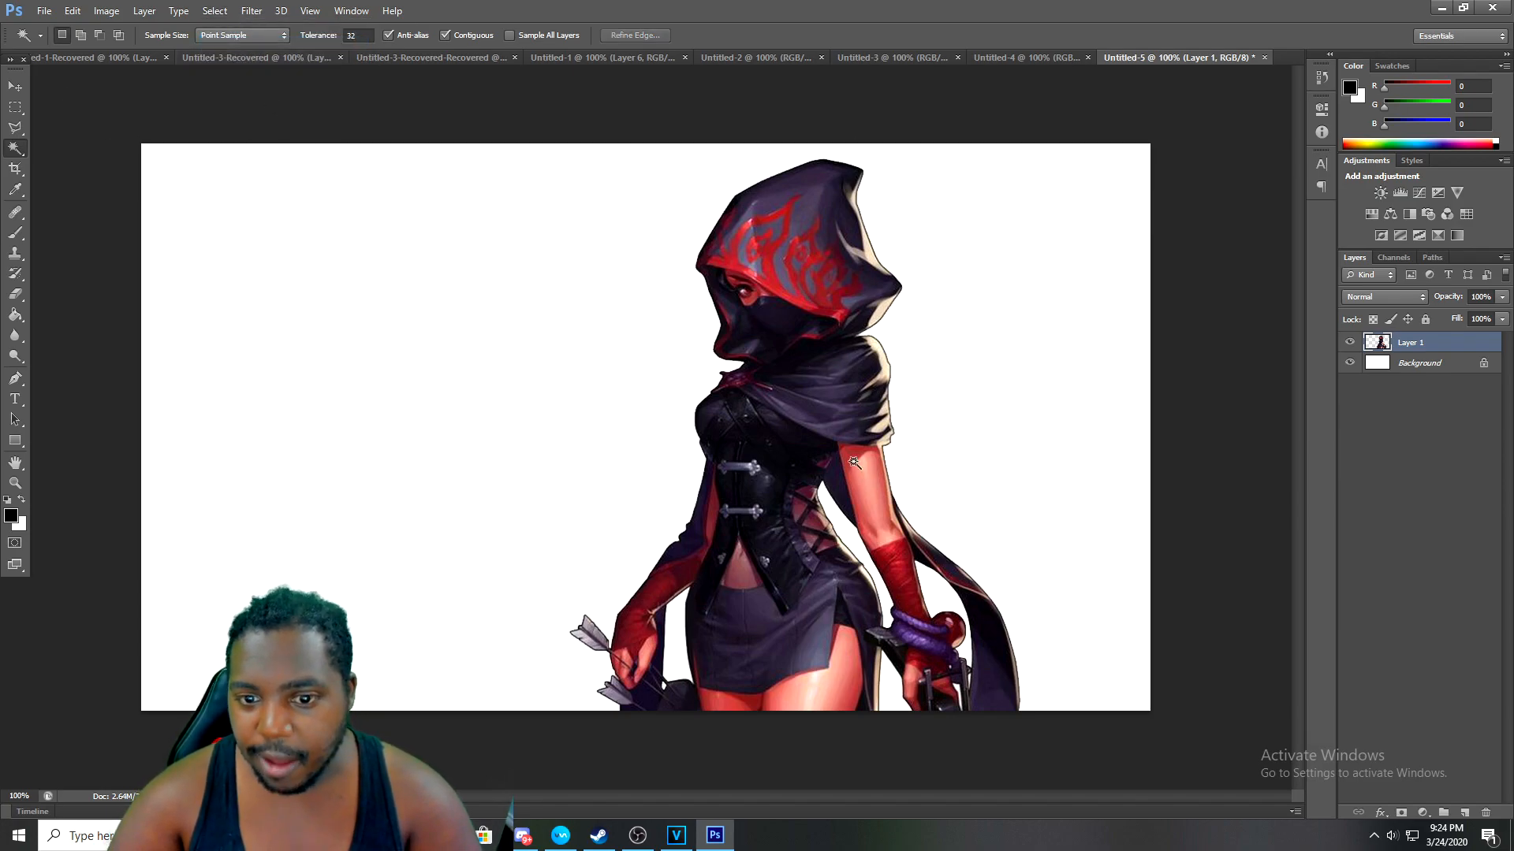
left_click(72, 11)
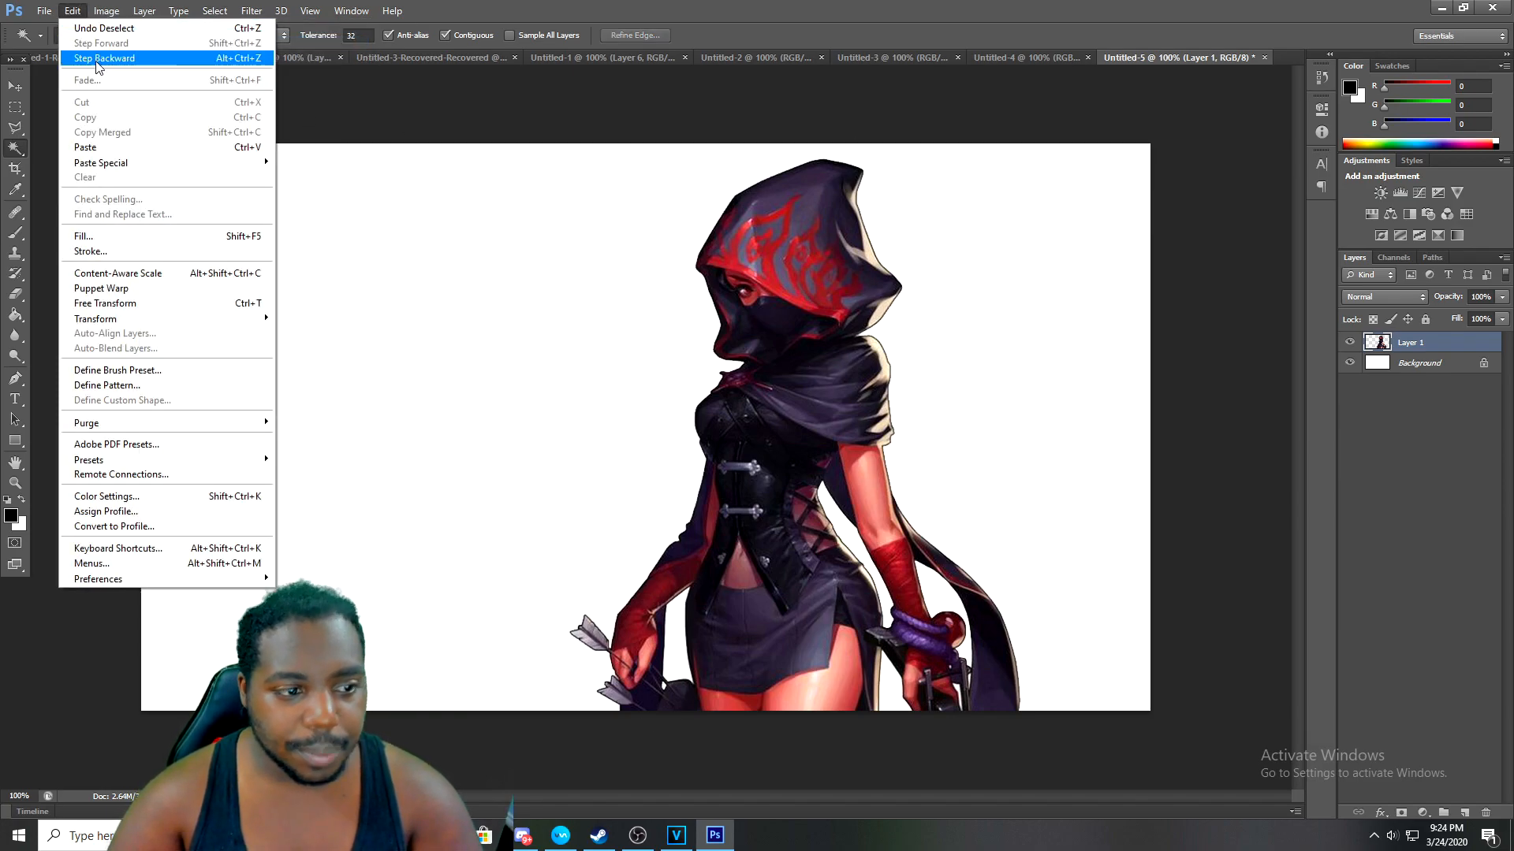
left_click(117, 304)
left_click_drag(823, 431, 642, 317)
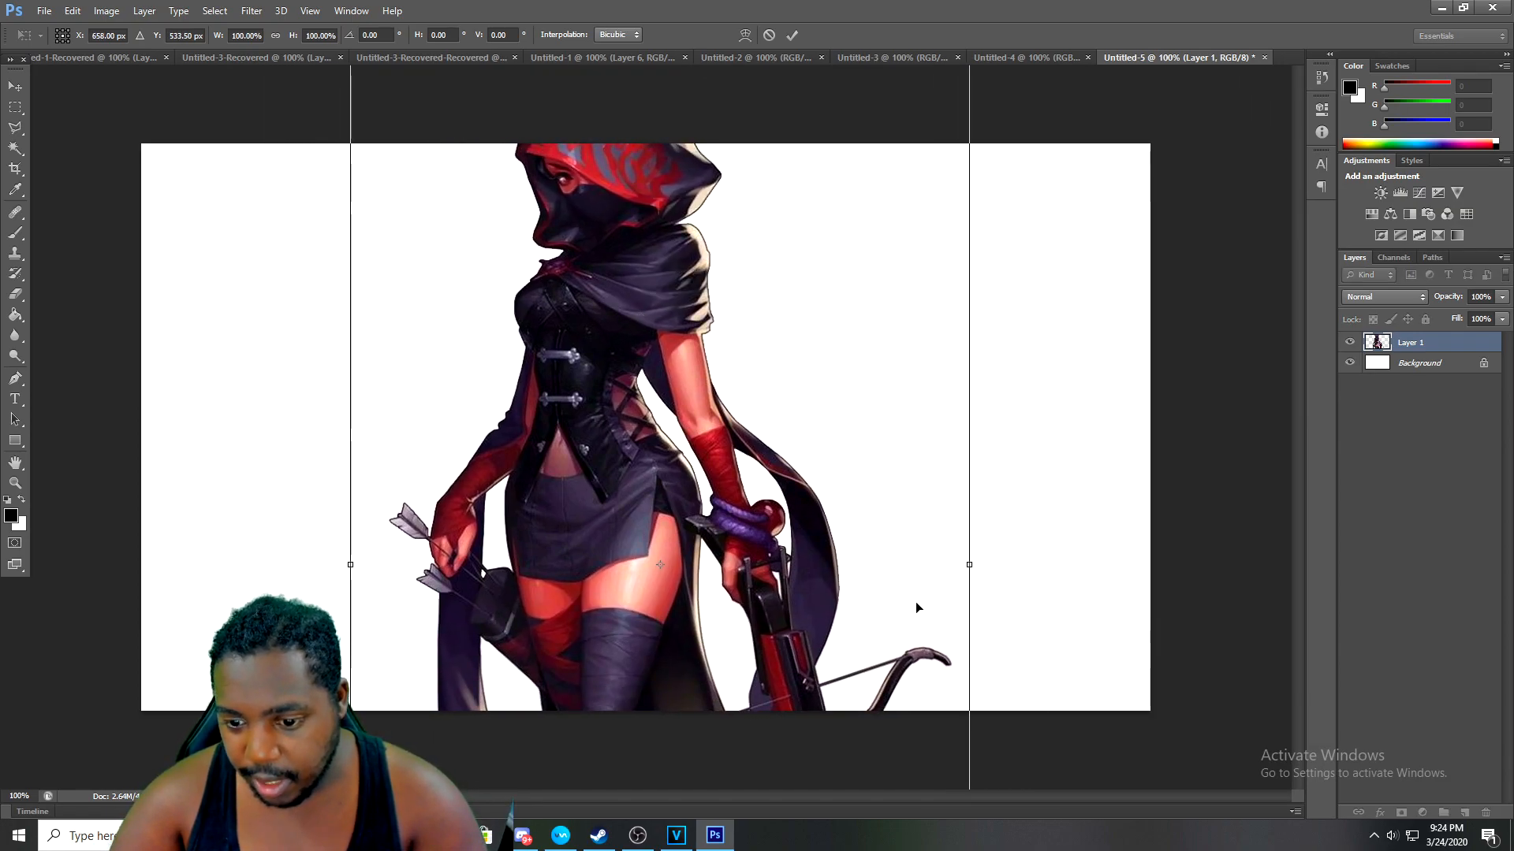
left_click_drag(498, 195, 654, 277)
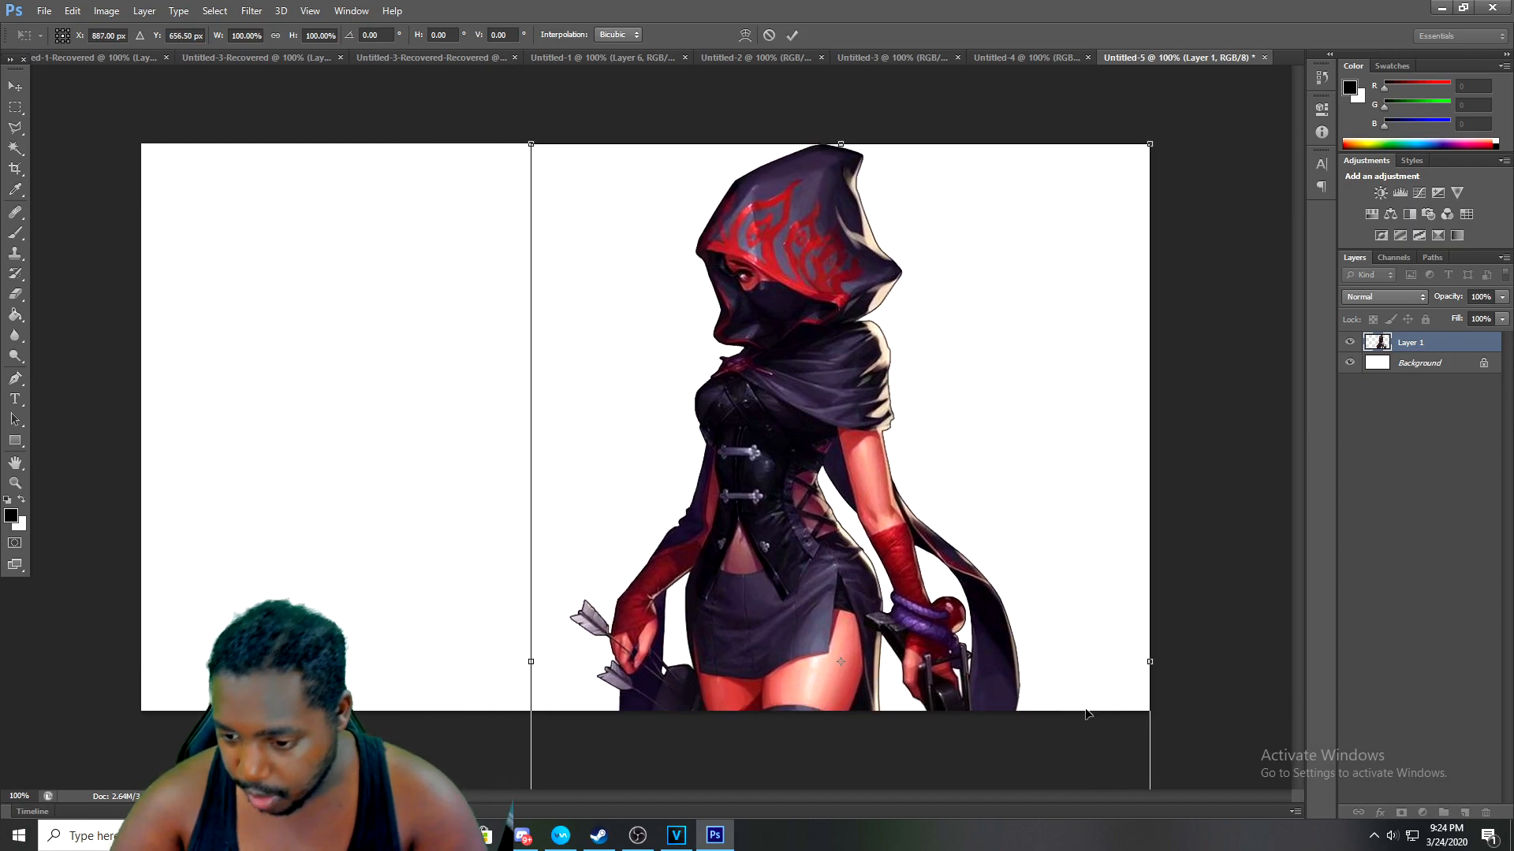
key("Return")
key("w")
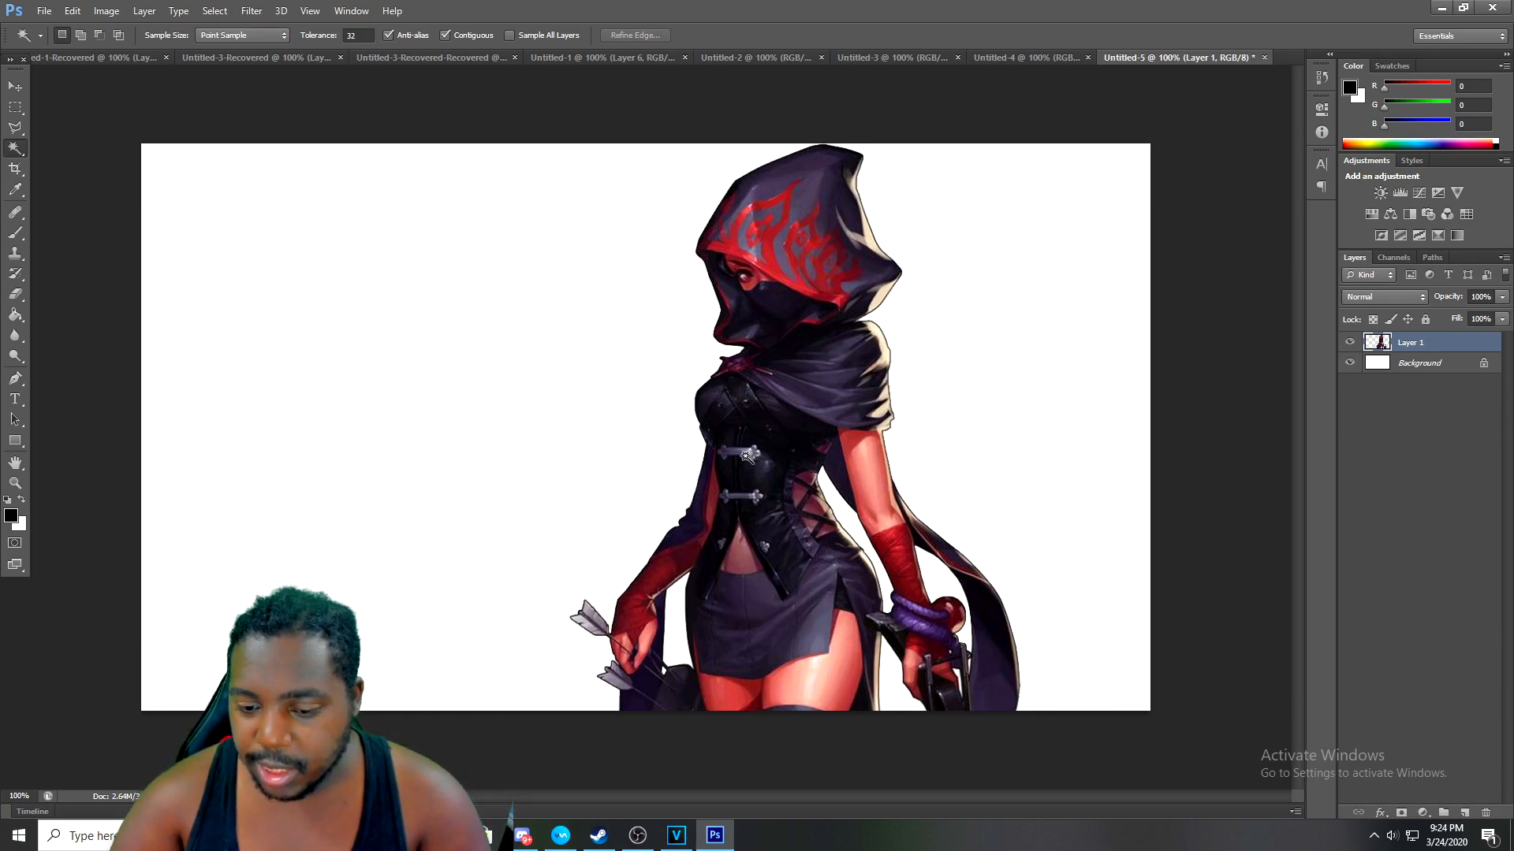
Switch to Chrome and copy the Kokura Castle dojo picture from the "anime dojo background" image results
mouse_move(508, 803)
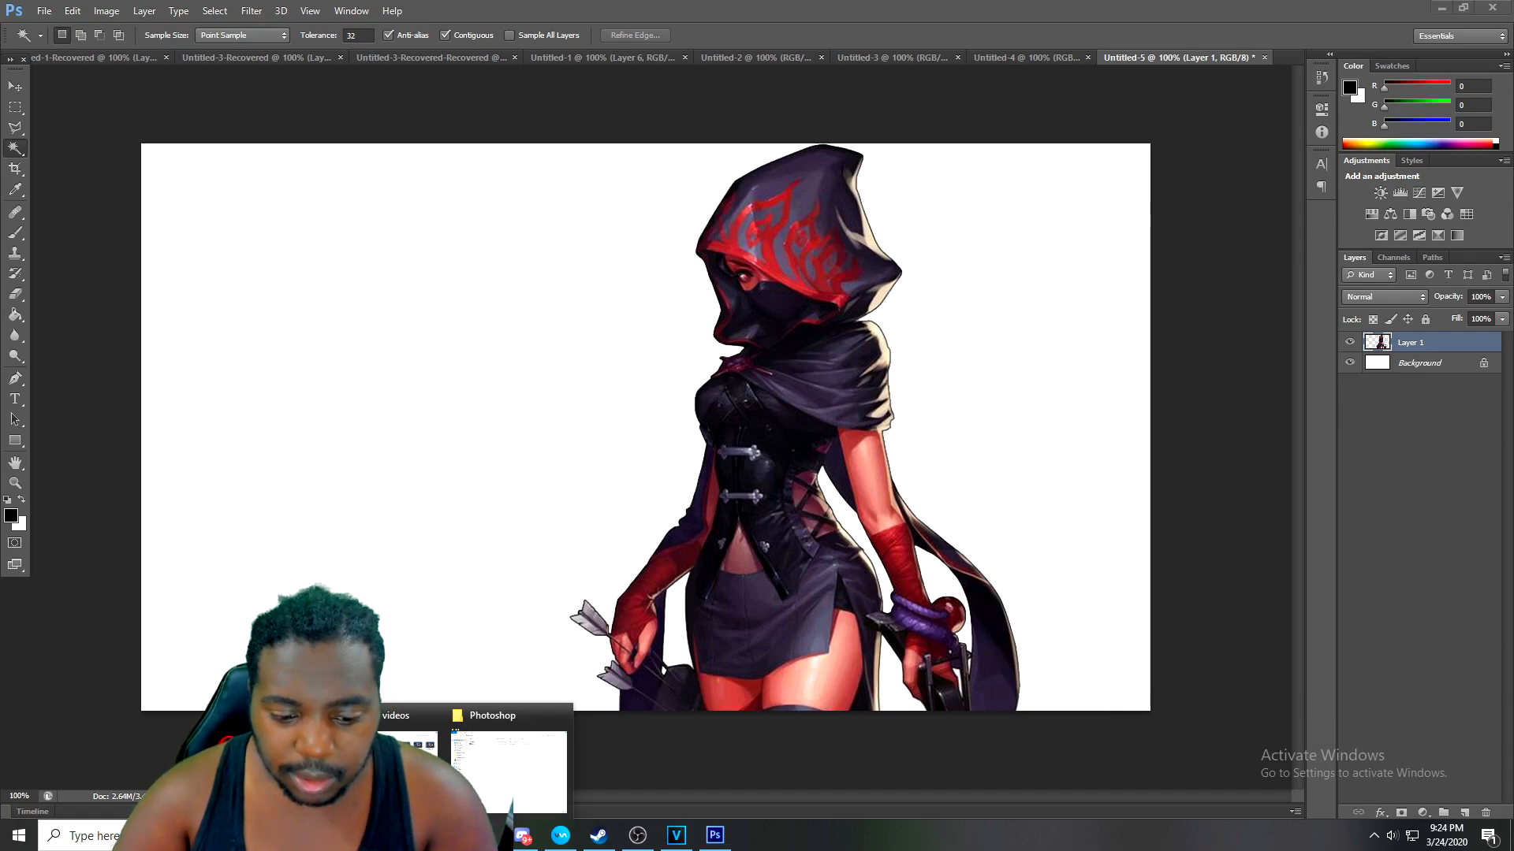
left_click(485, 836)
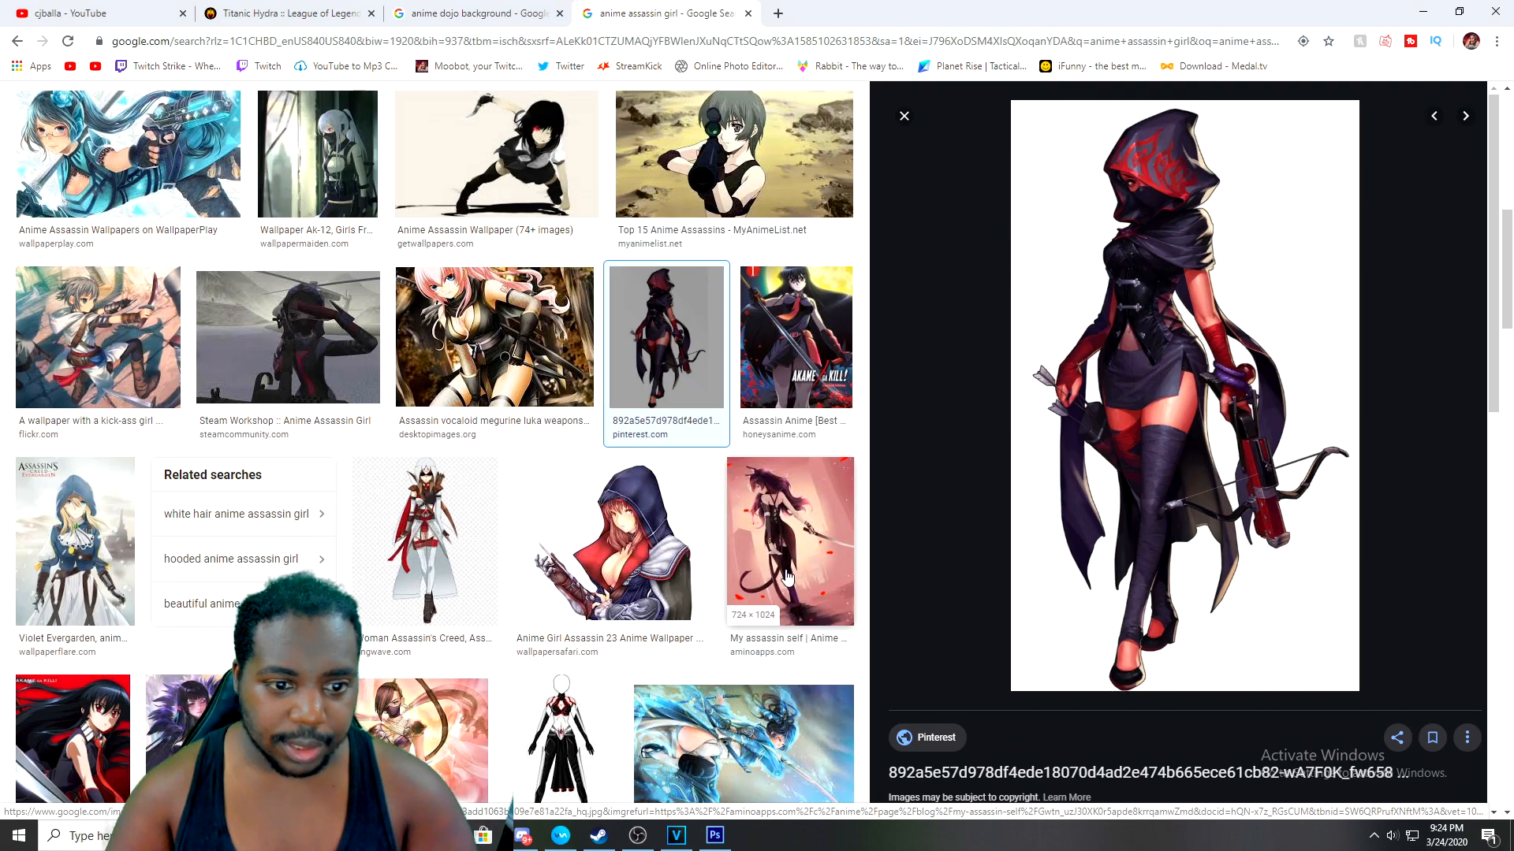
scroll(800, 602, "up", 15)
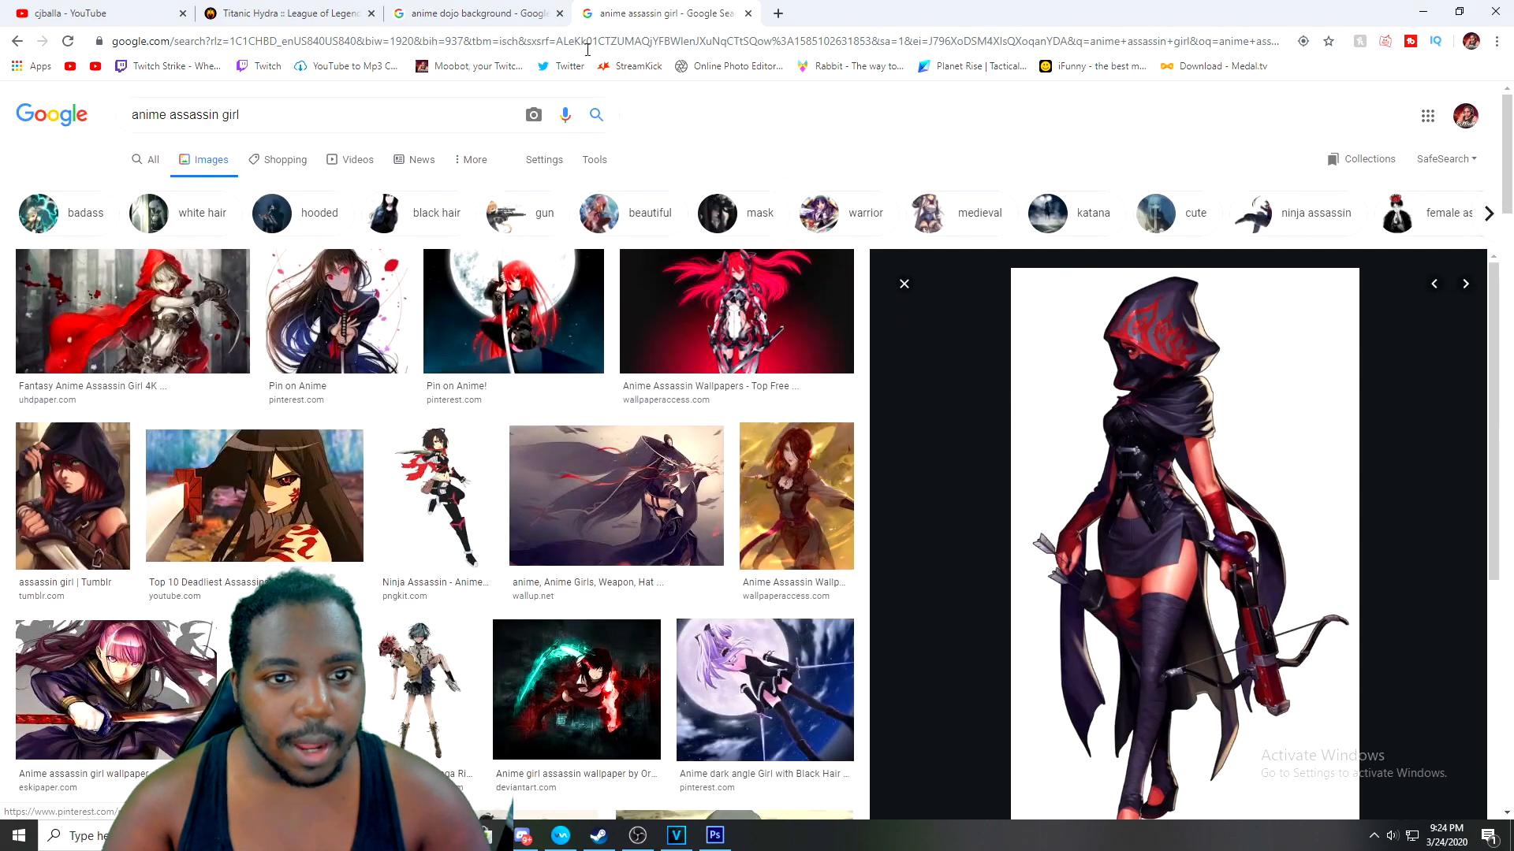
left_click(476, 13)
right_click(1198, 443)
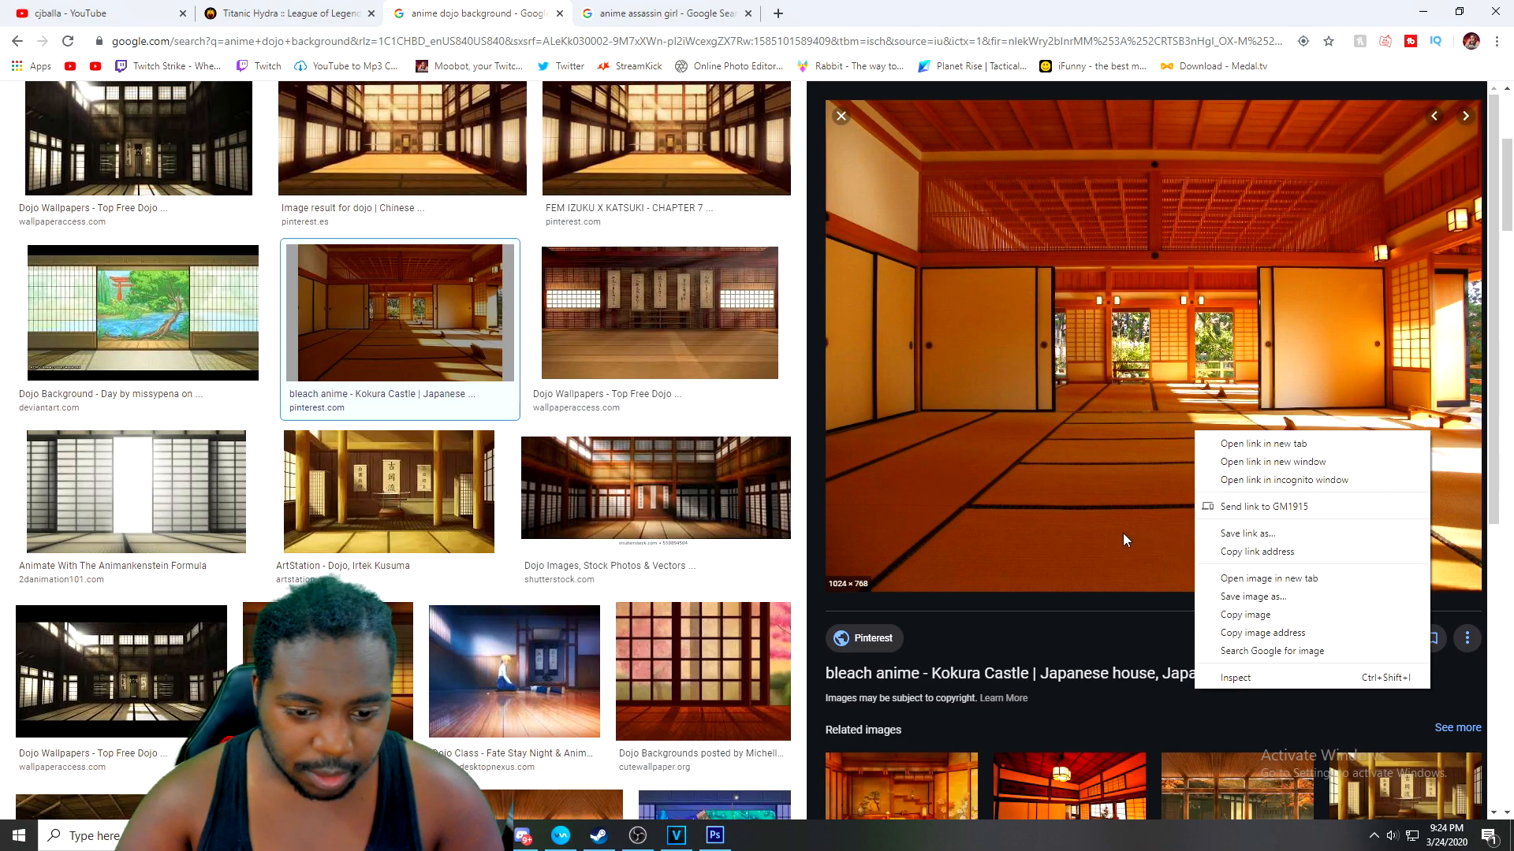
left_click(1255, 615)
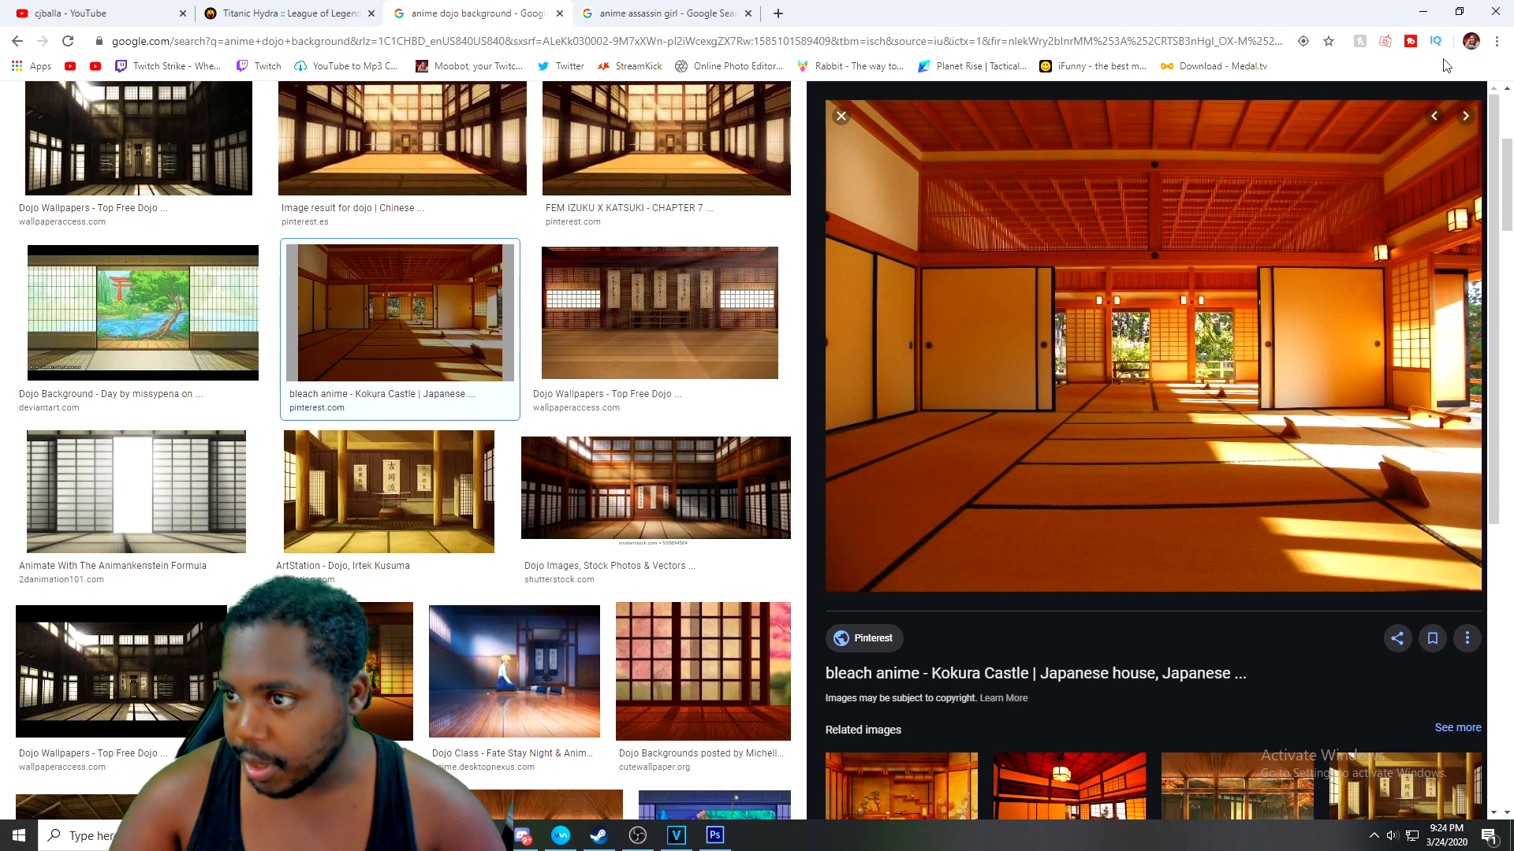
Return to Photoshop, paste the dojo picture with the Move tool active, and place its layer beneath the assassin layer
left_click(1423, 11)
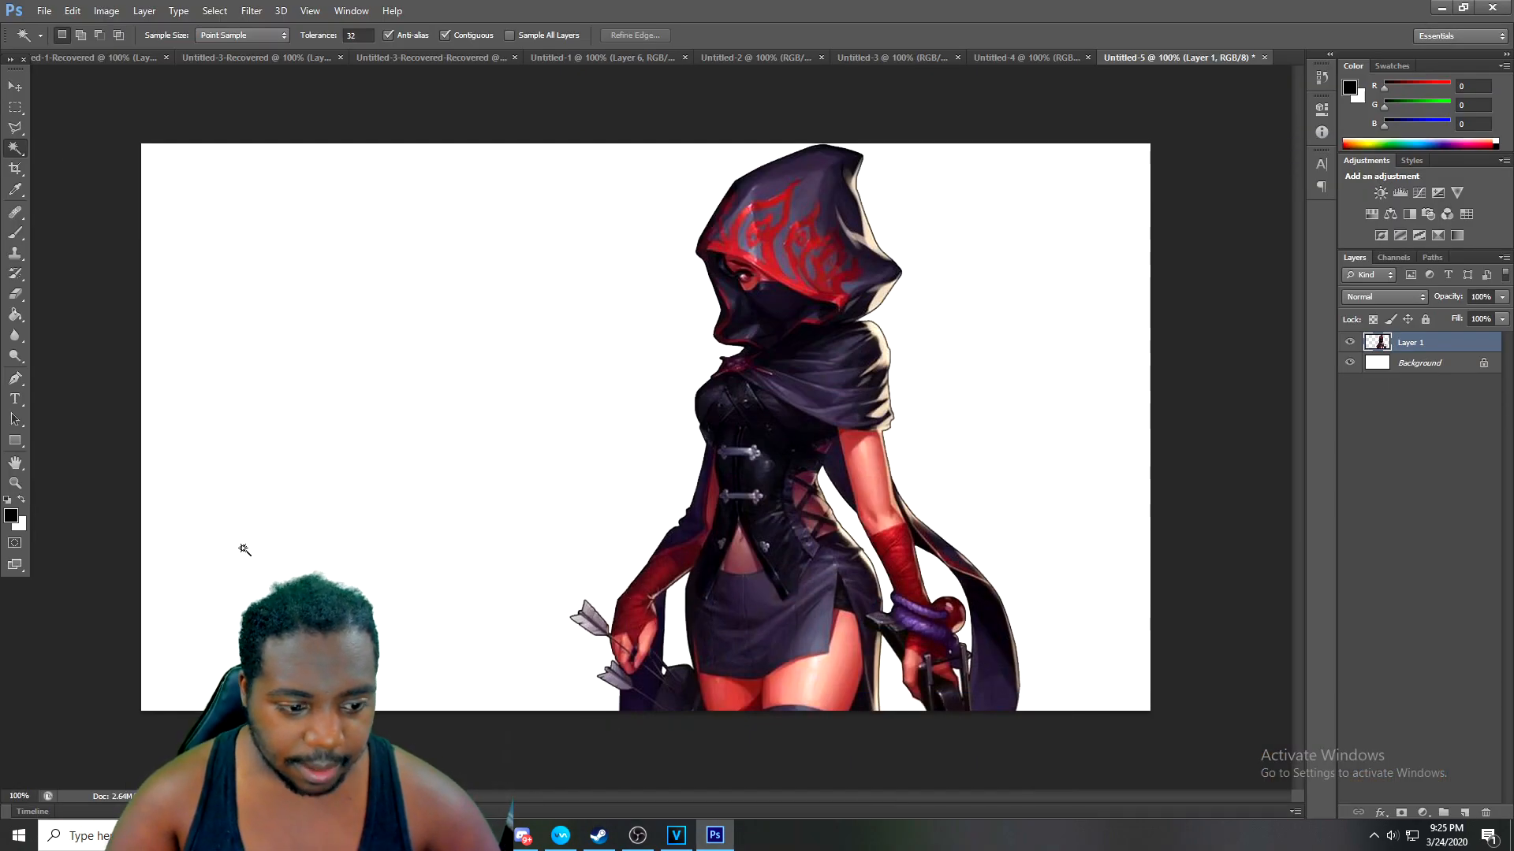
left_click(15, 86)
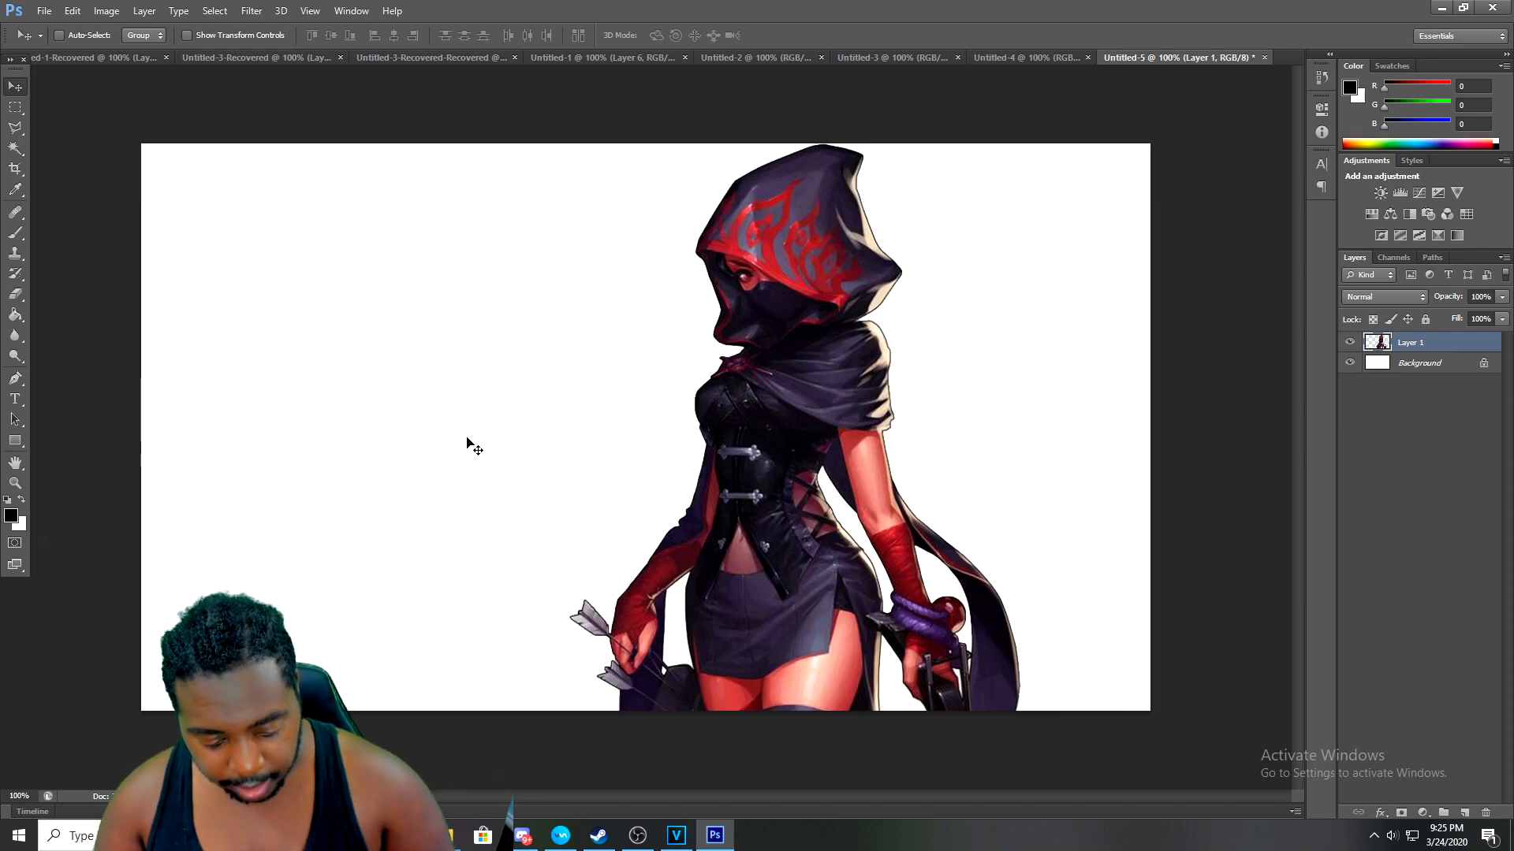
key("ctrl+v")
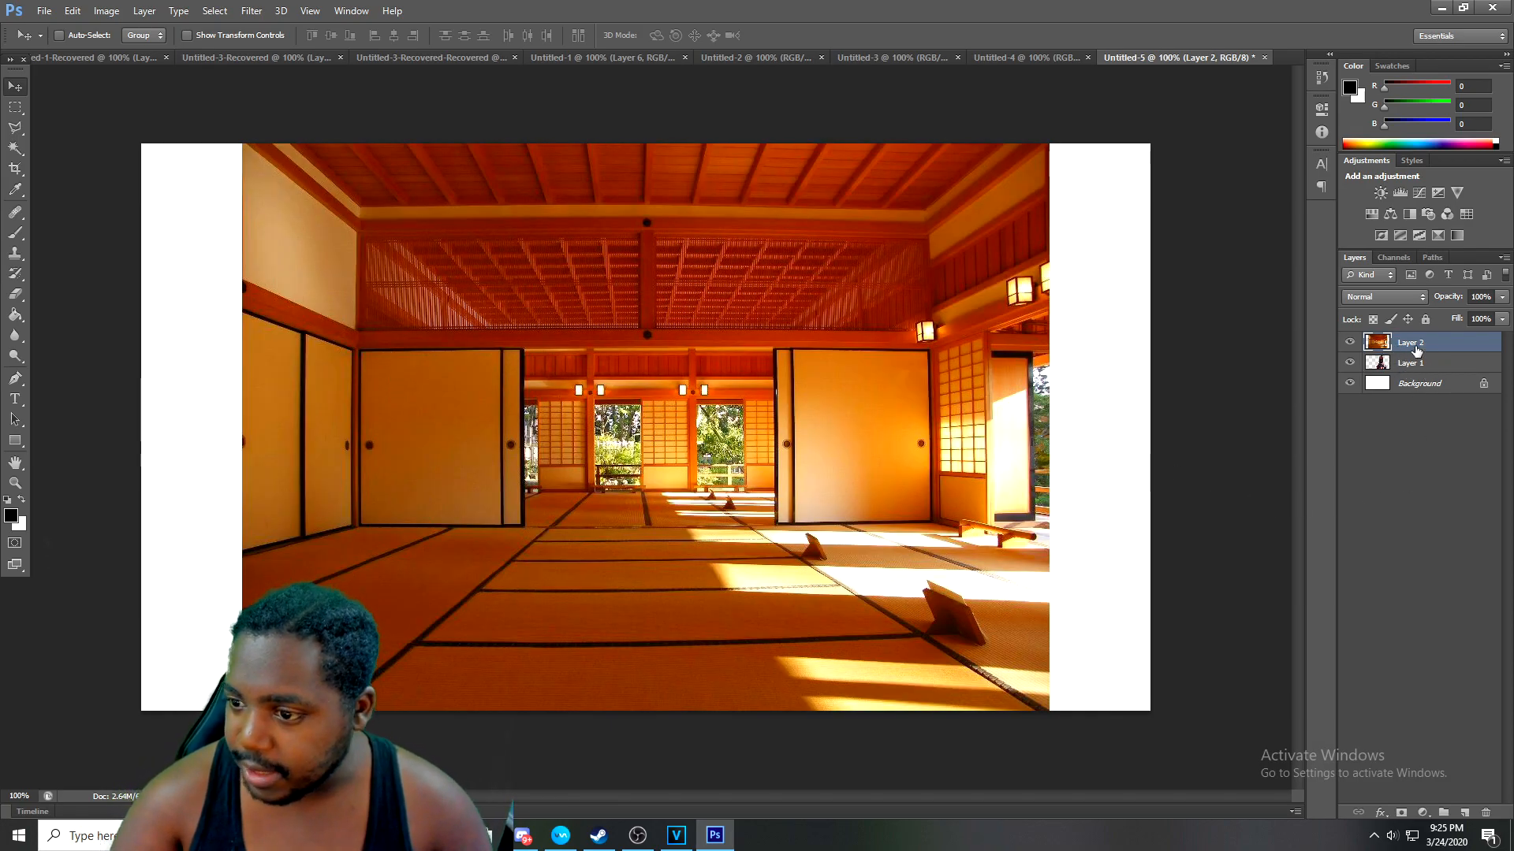
left_click_drag(1403, 344, 1407, 374)
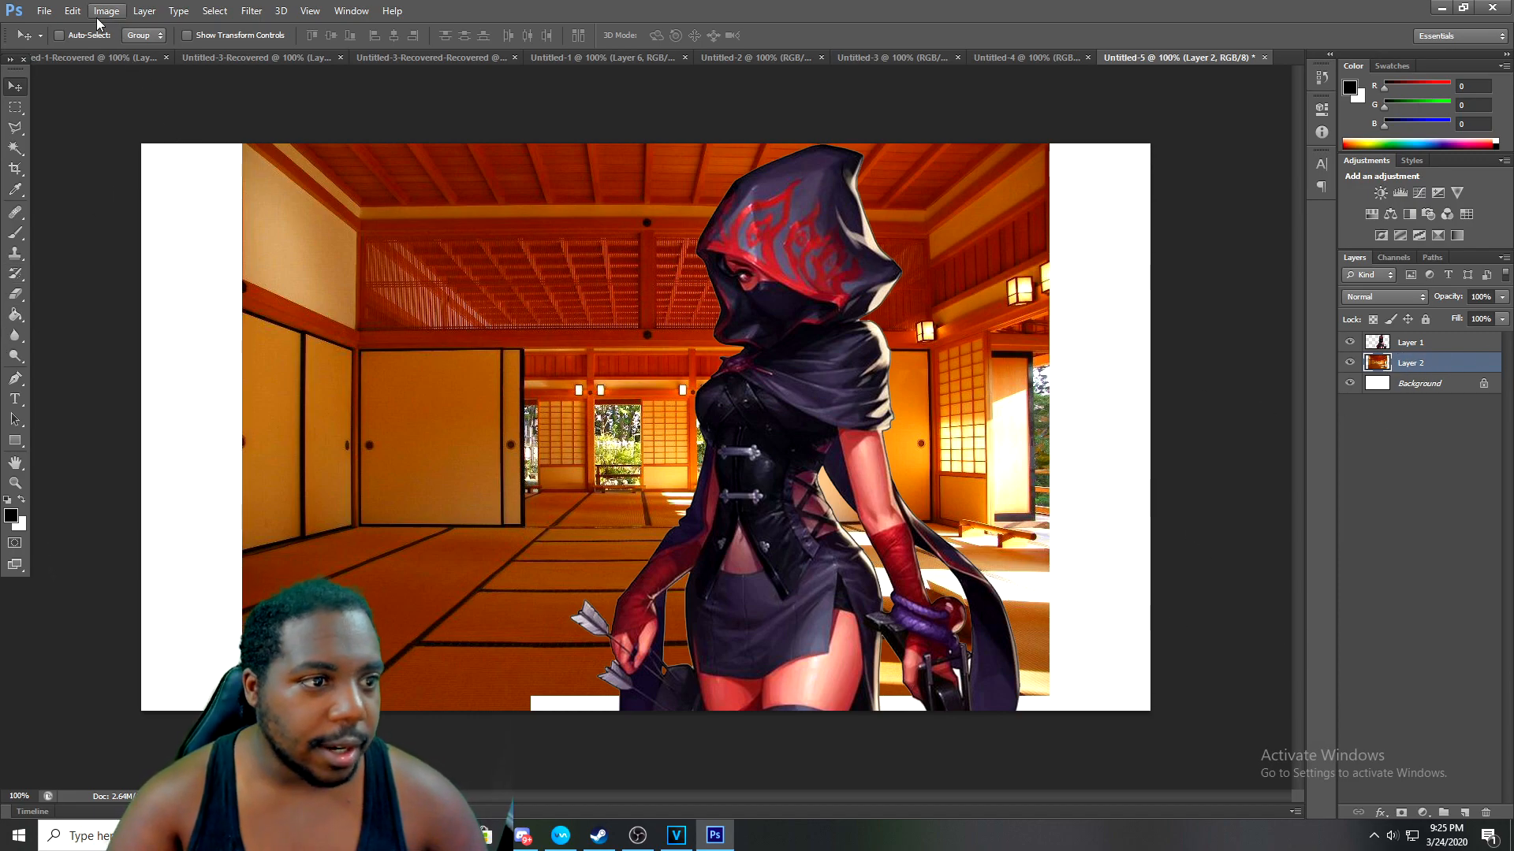
Free-transform the dojo picture to 125% width and 93.75% height so it fills the whole canvas
left_click(73, 11)
left_click(106, 303)
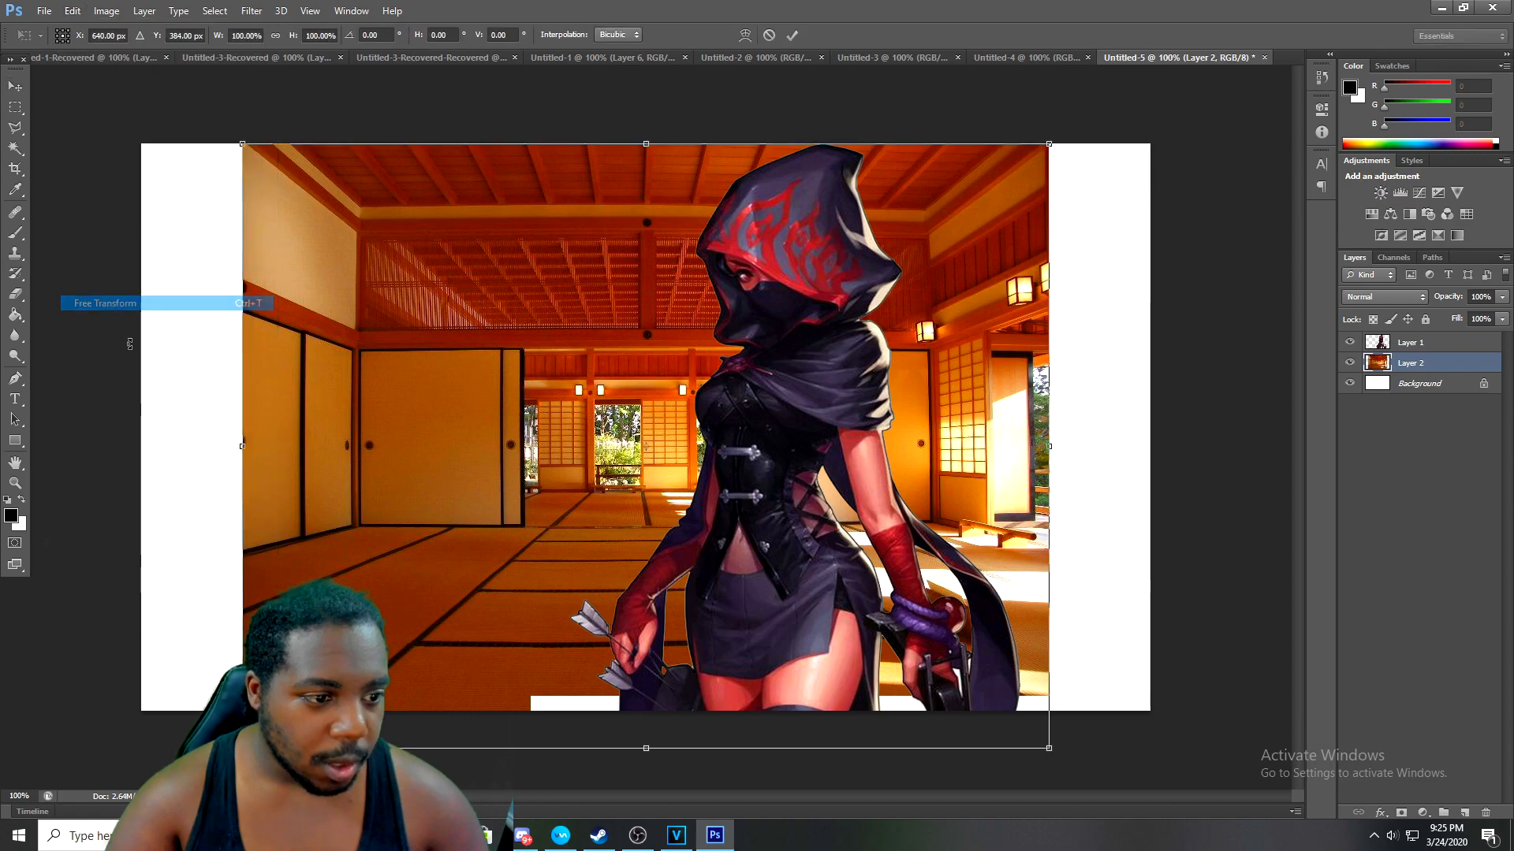
left_click(73, 10)
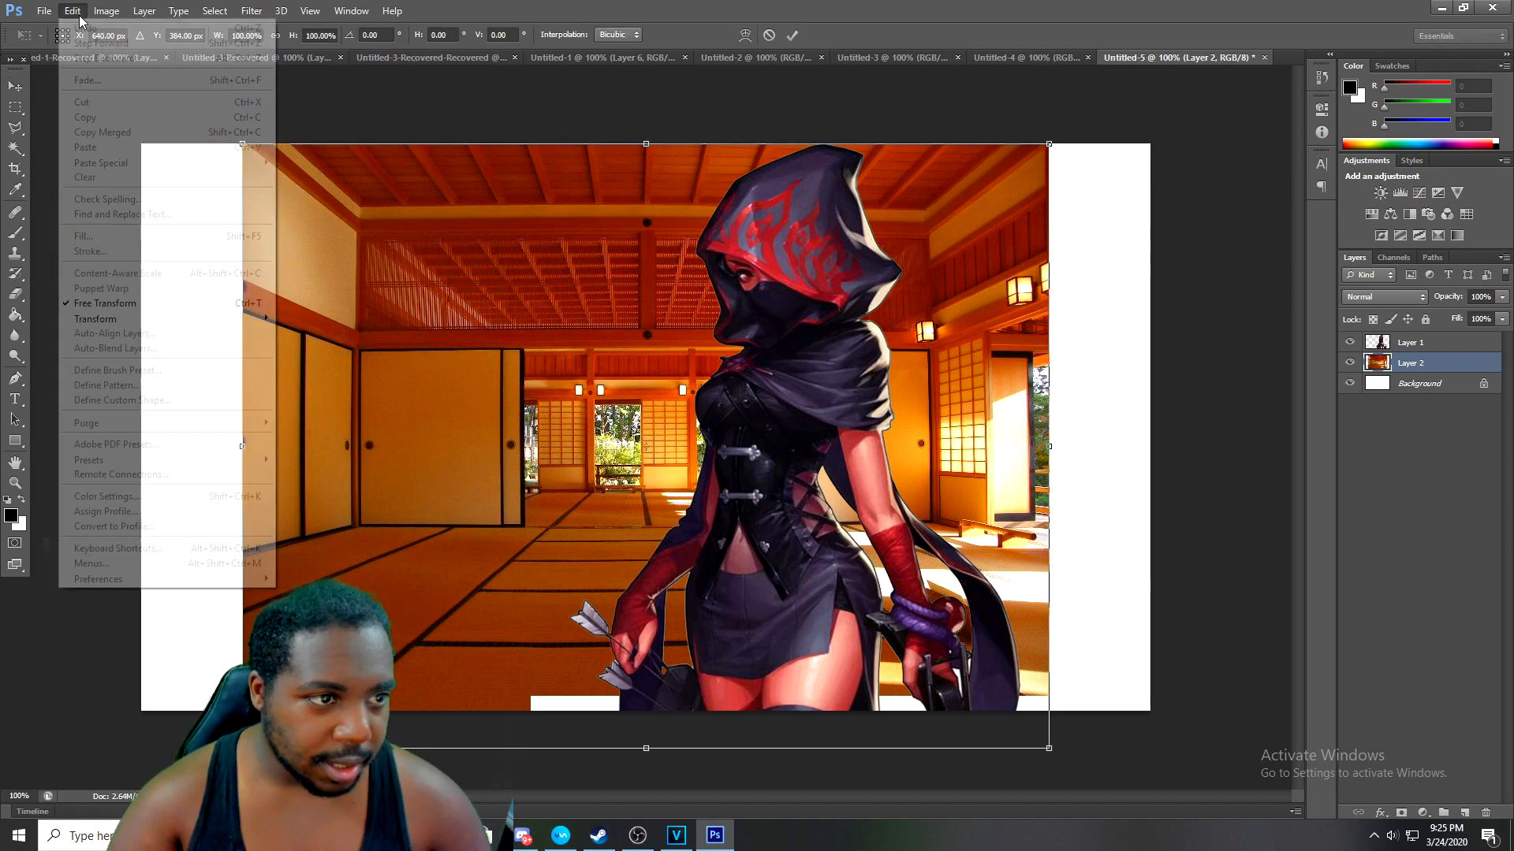
left_click(149, 304)
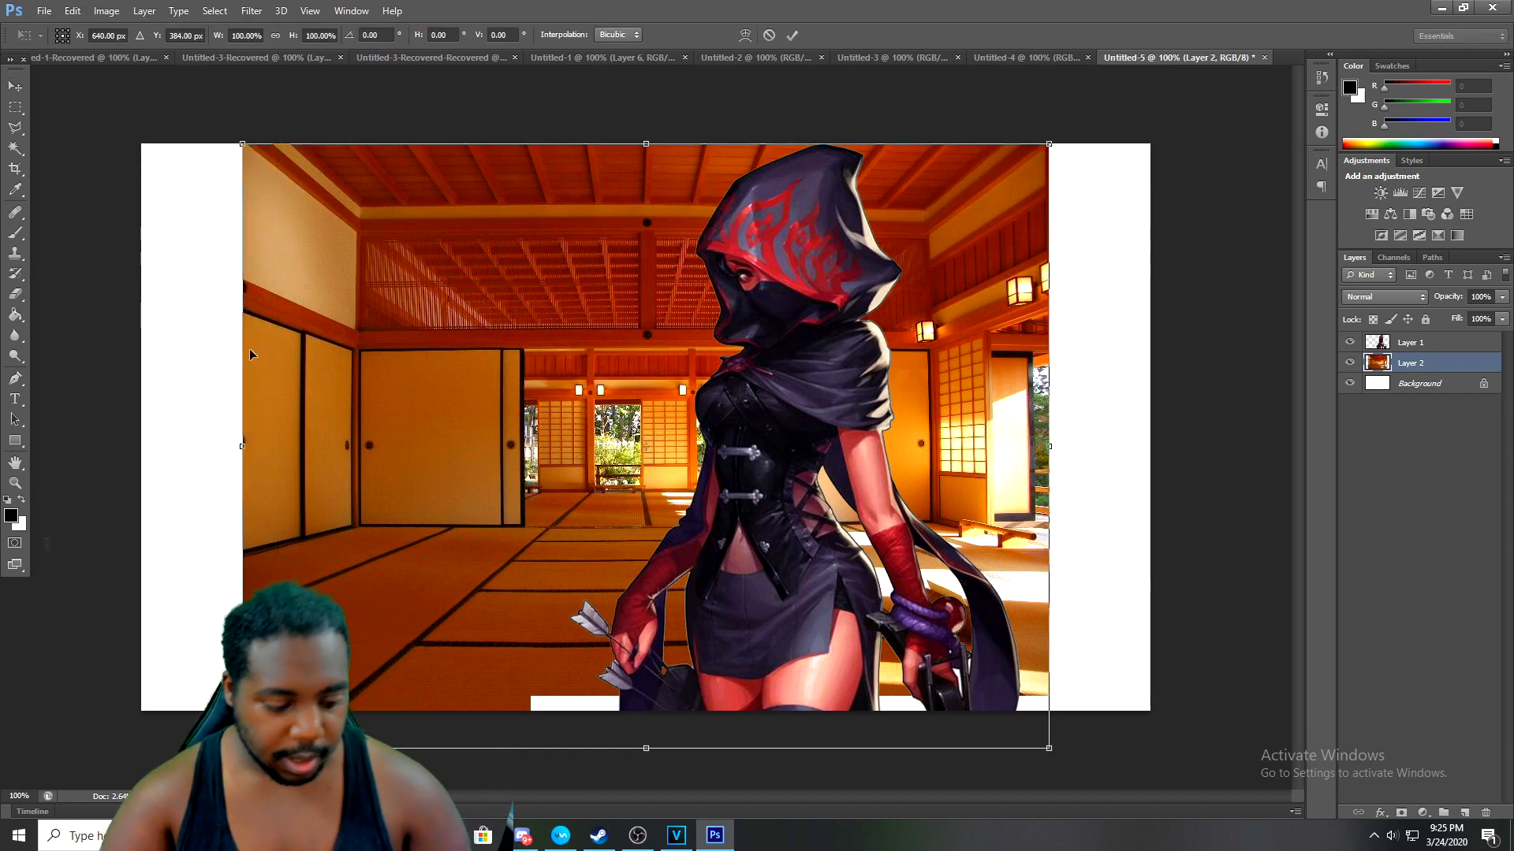
left_click_drag(242, 446, 141, 445)
left_click_drag(1054, 446, 1150, 446)
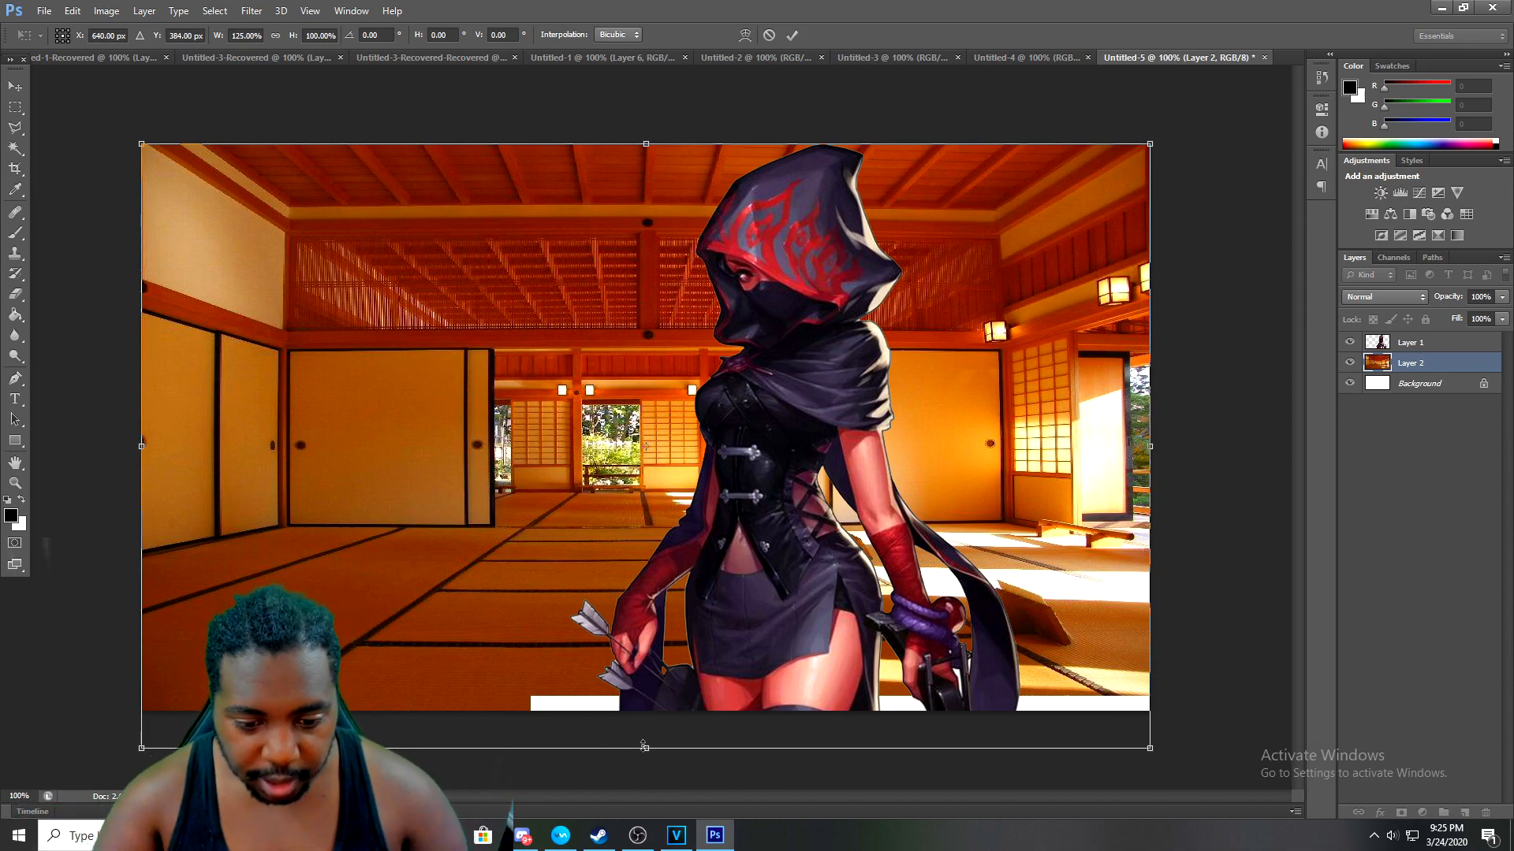
left_click_drag(646, 748, 645, 711)
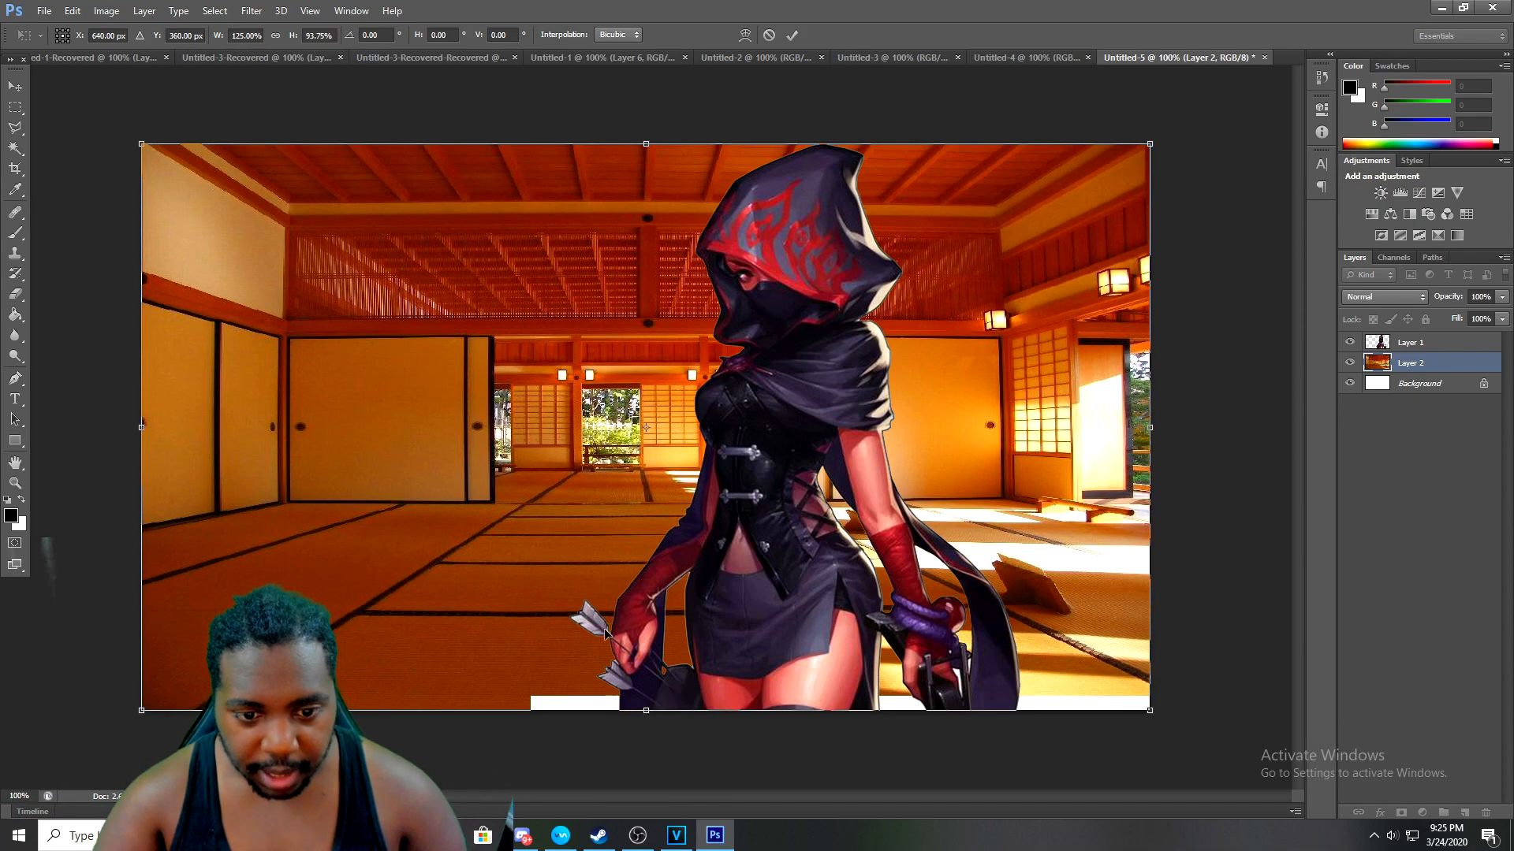
key("Return")
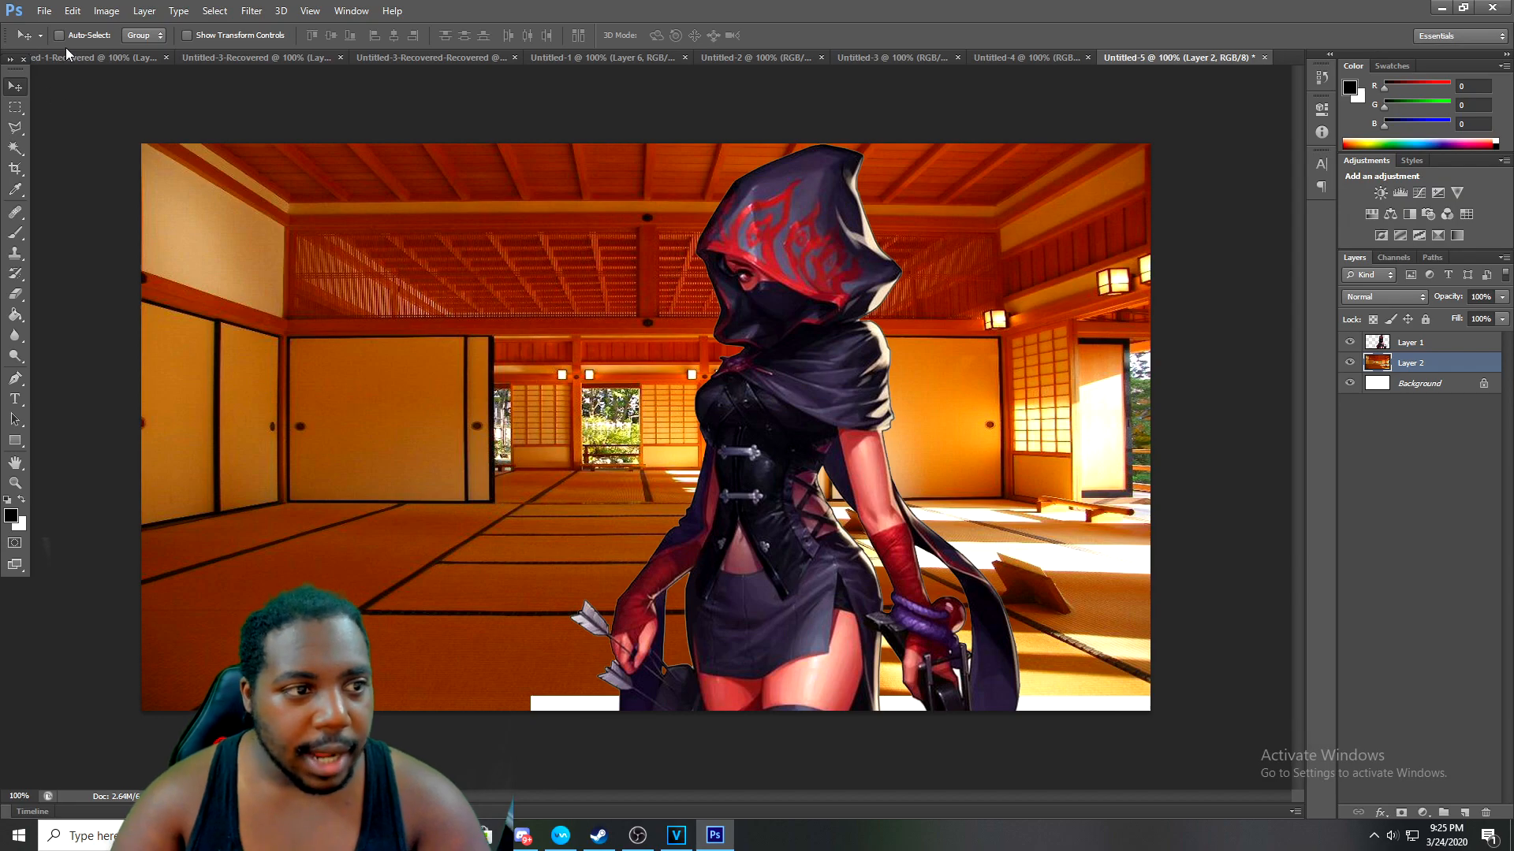
Free-transform the assassin layer slightly downward so its lower white strip moves off the canvas, leaving a small gap above the hood
left_click(71, 13)
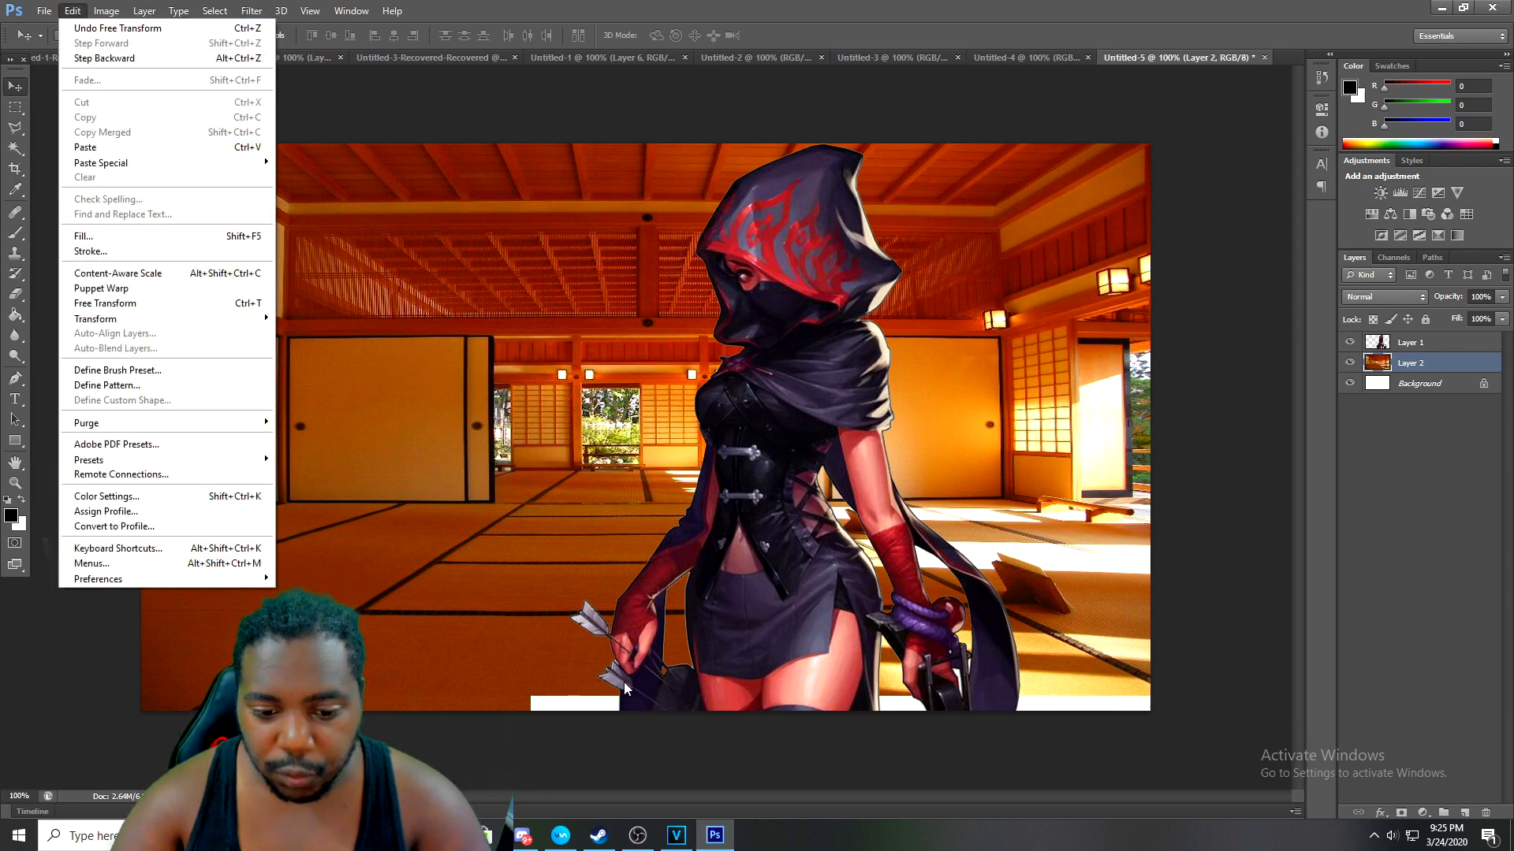
left_click(1409, 342)
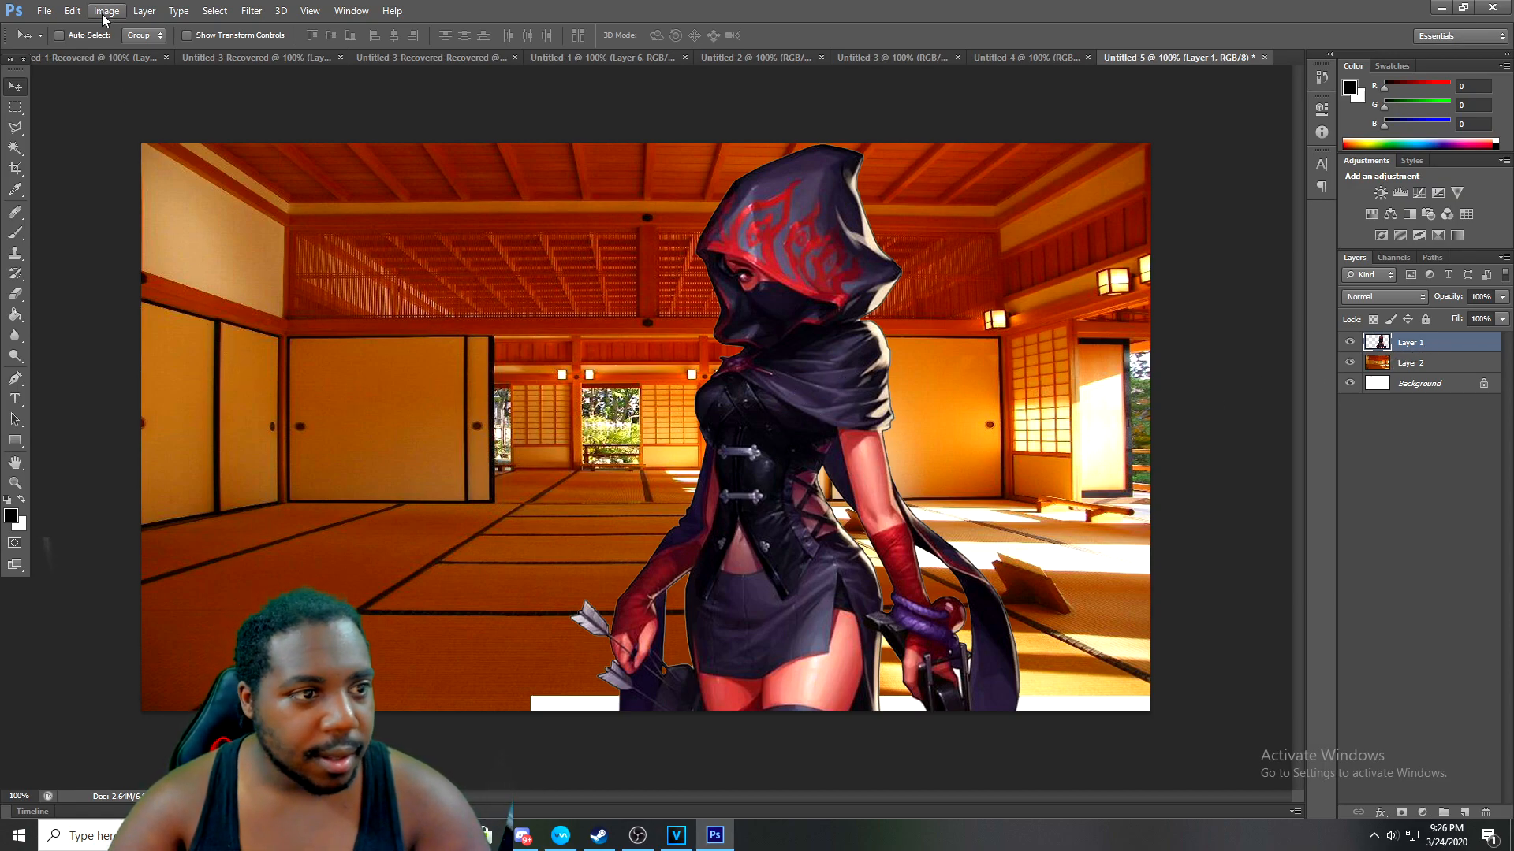
left_click(73, 11)
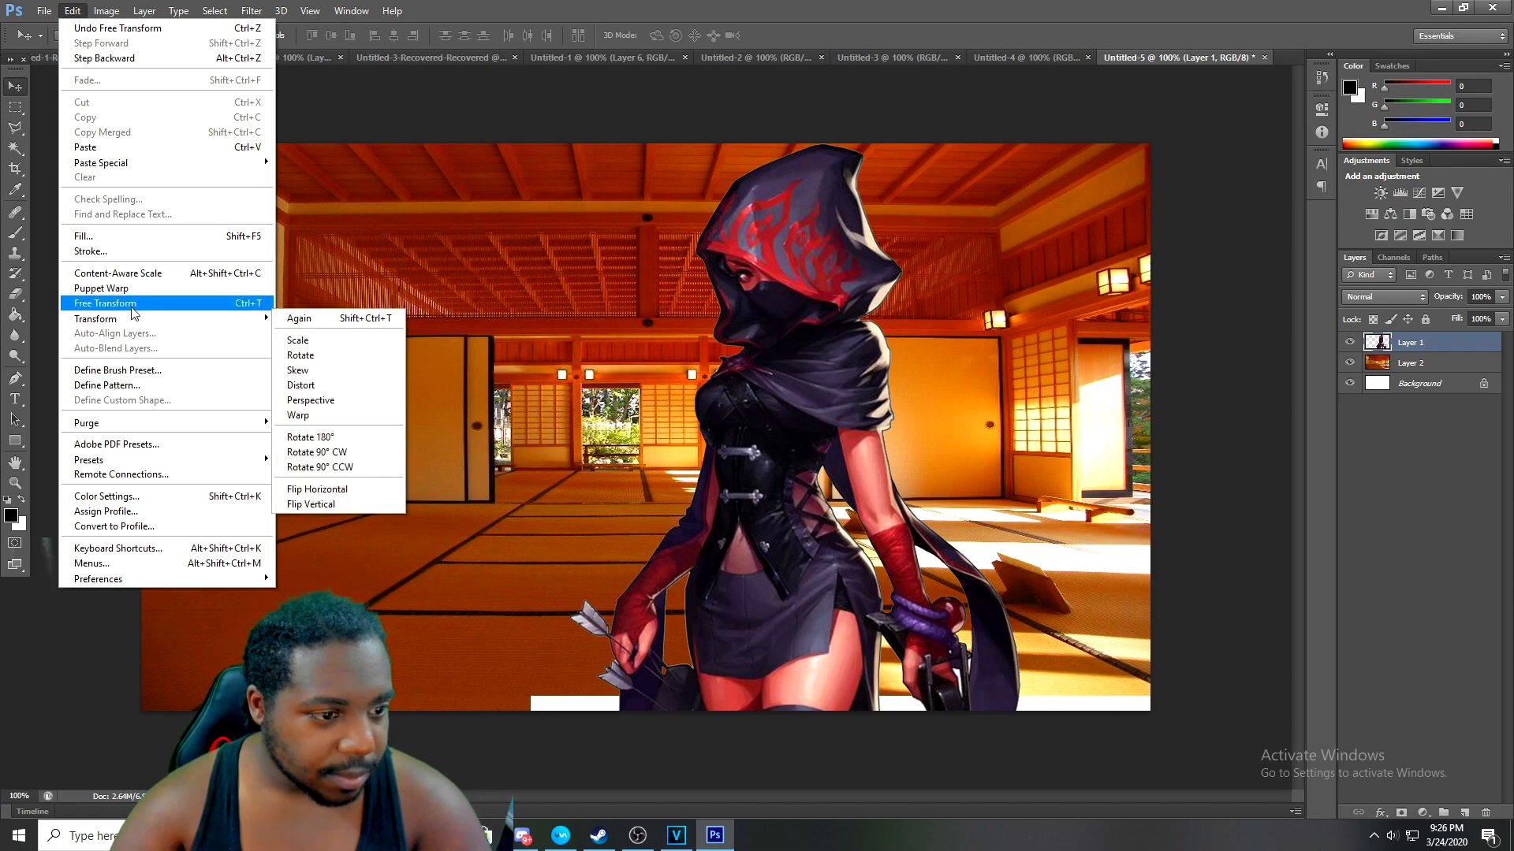
left_click(131, 304)
left_click_drag(737, 359, 739, 371)
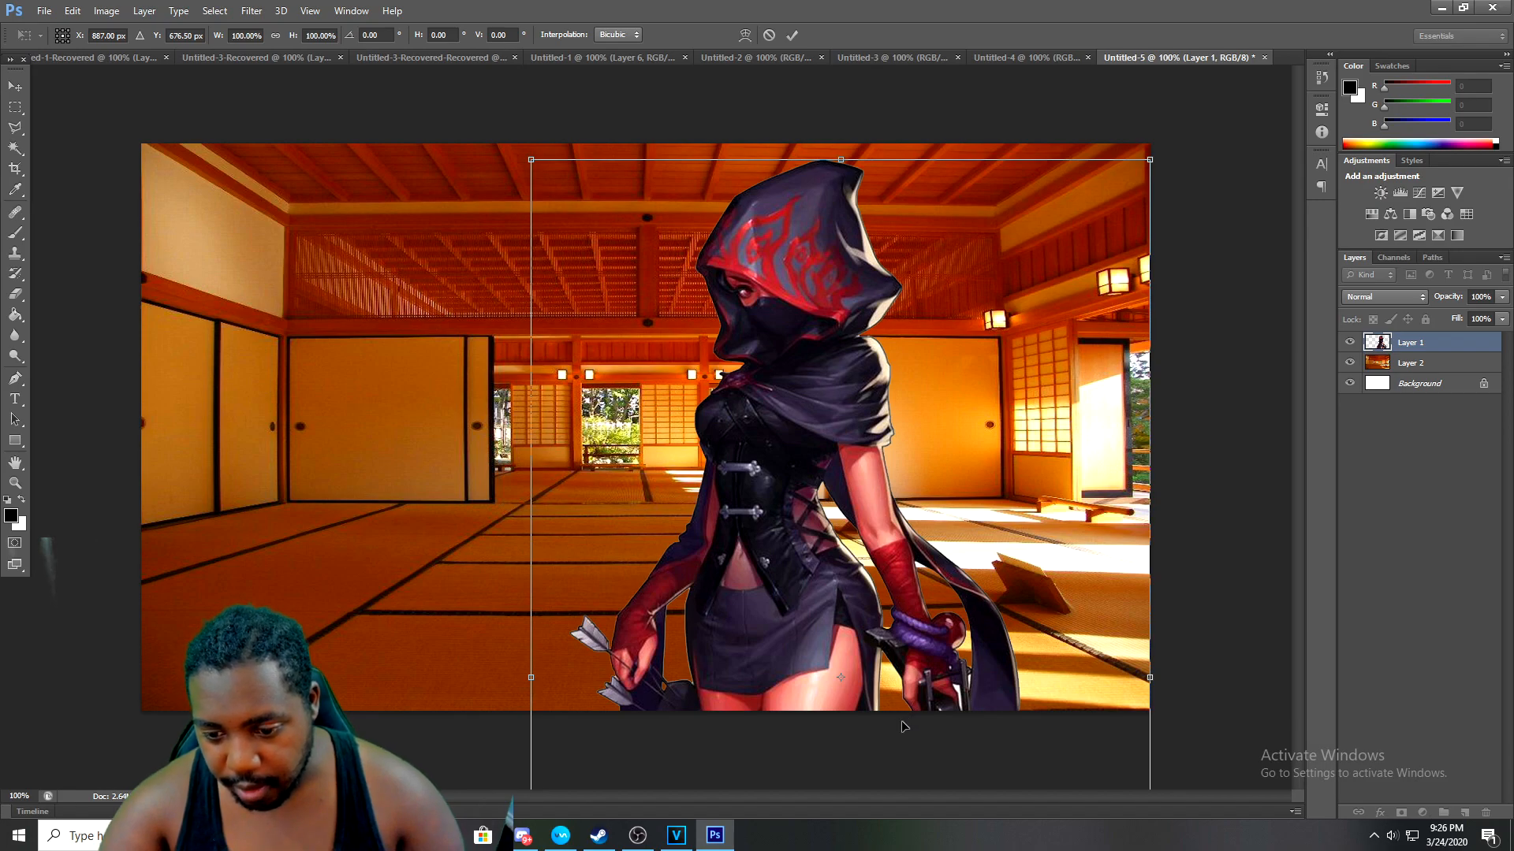
key("Return")
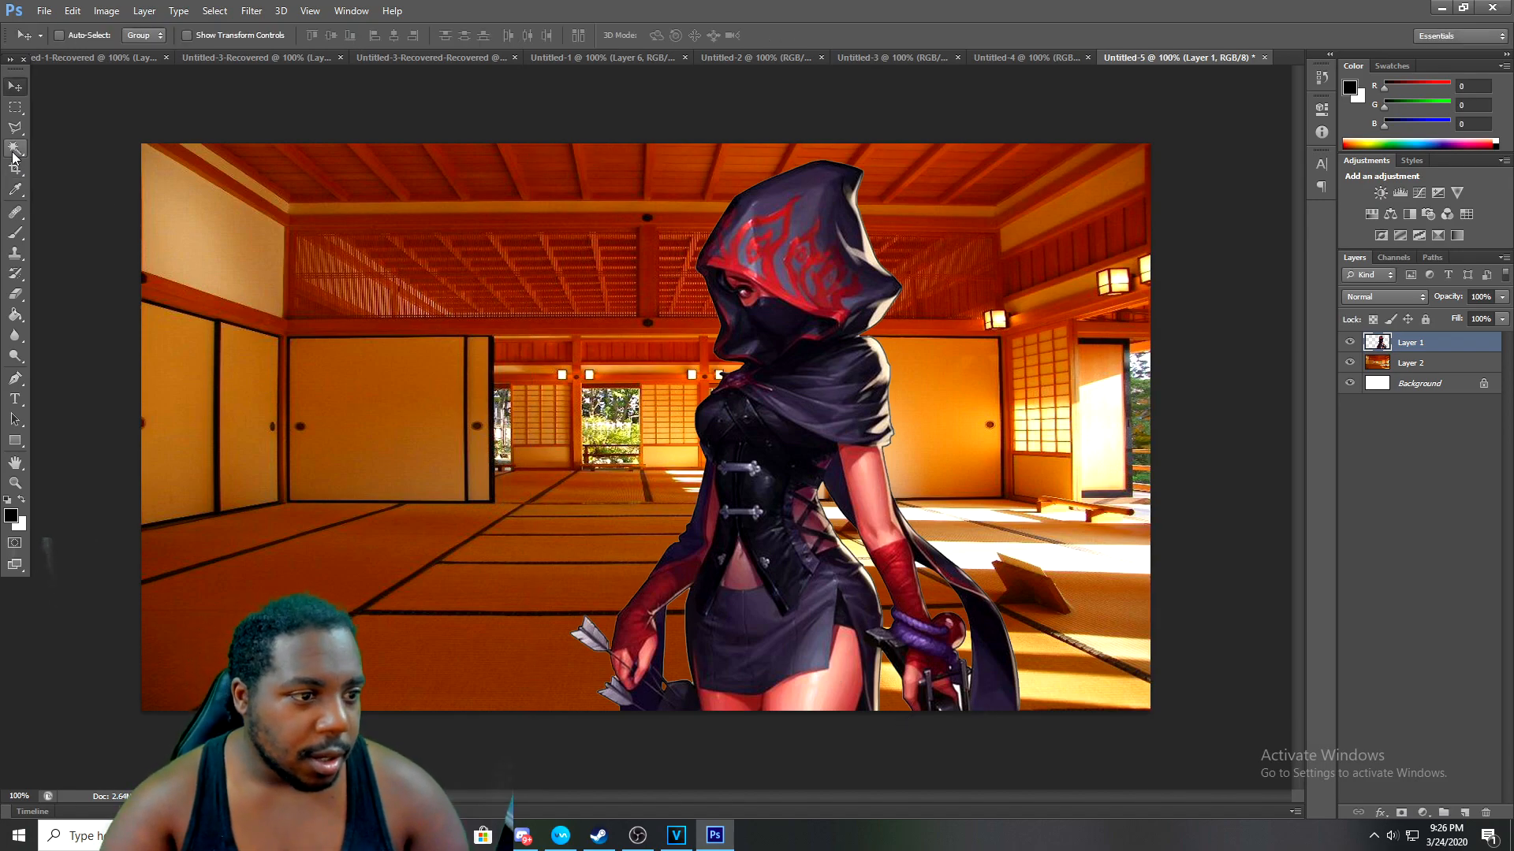
Use the Magic Wand to select the area between the assassin's lowered hand and her cape
left_click_drag(13, 157, 53, 163)
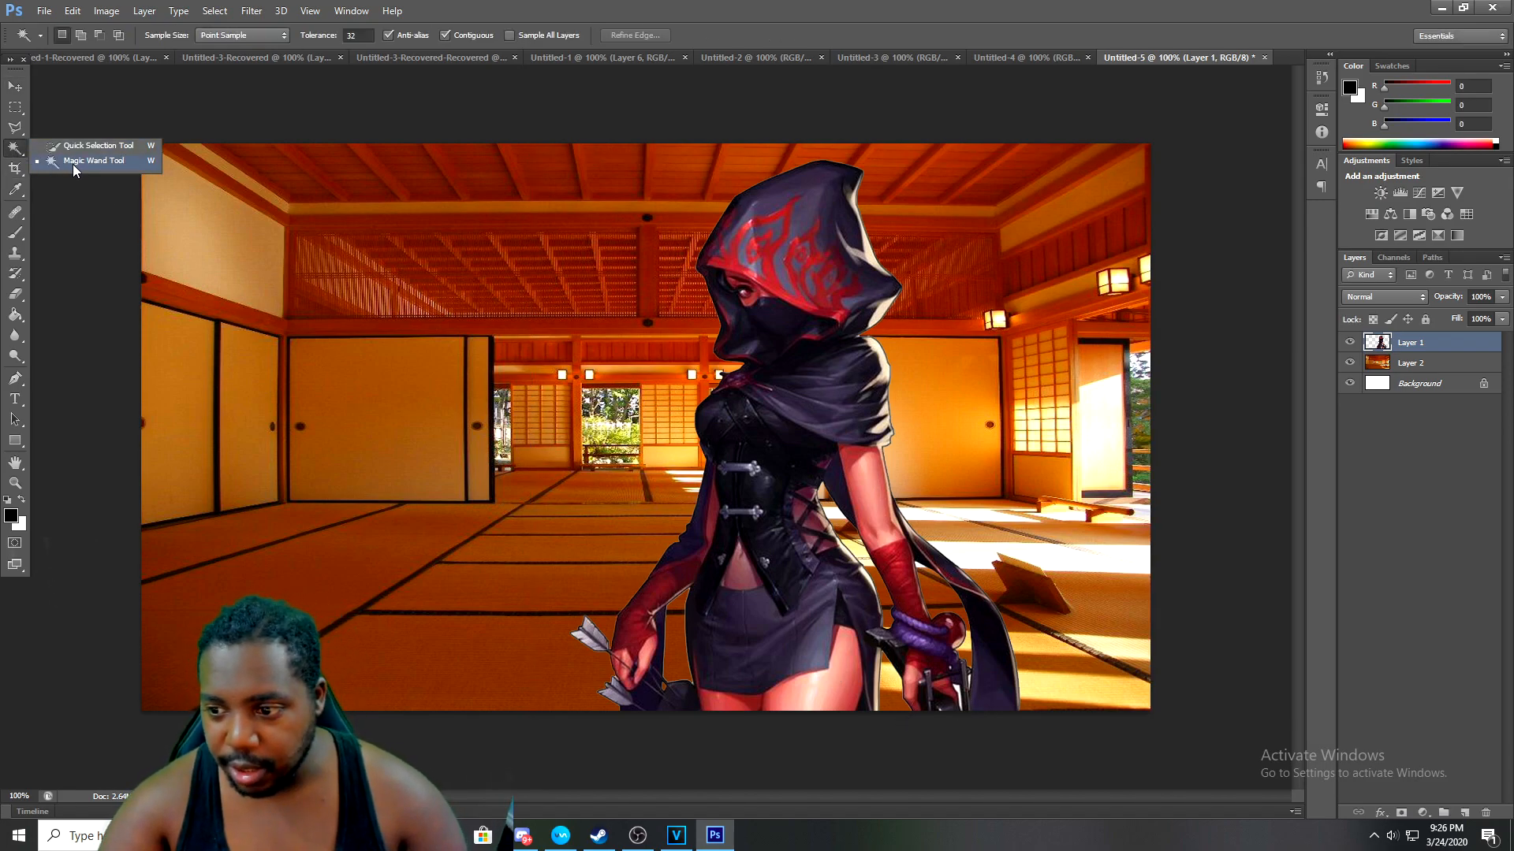
left_click(73, 162)
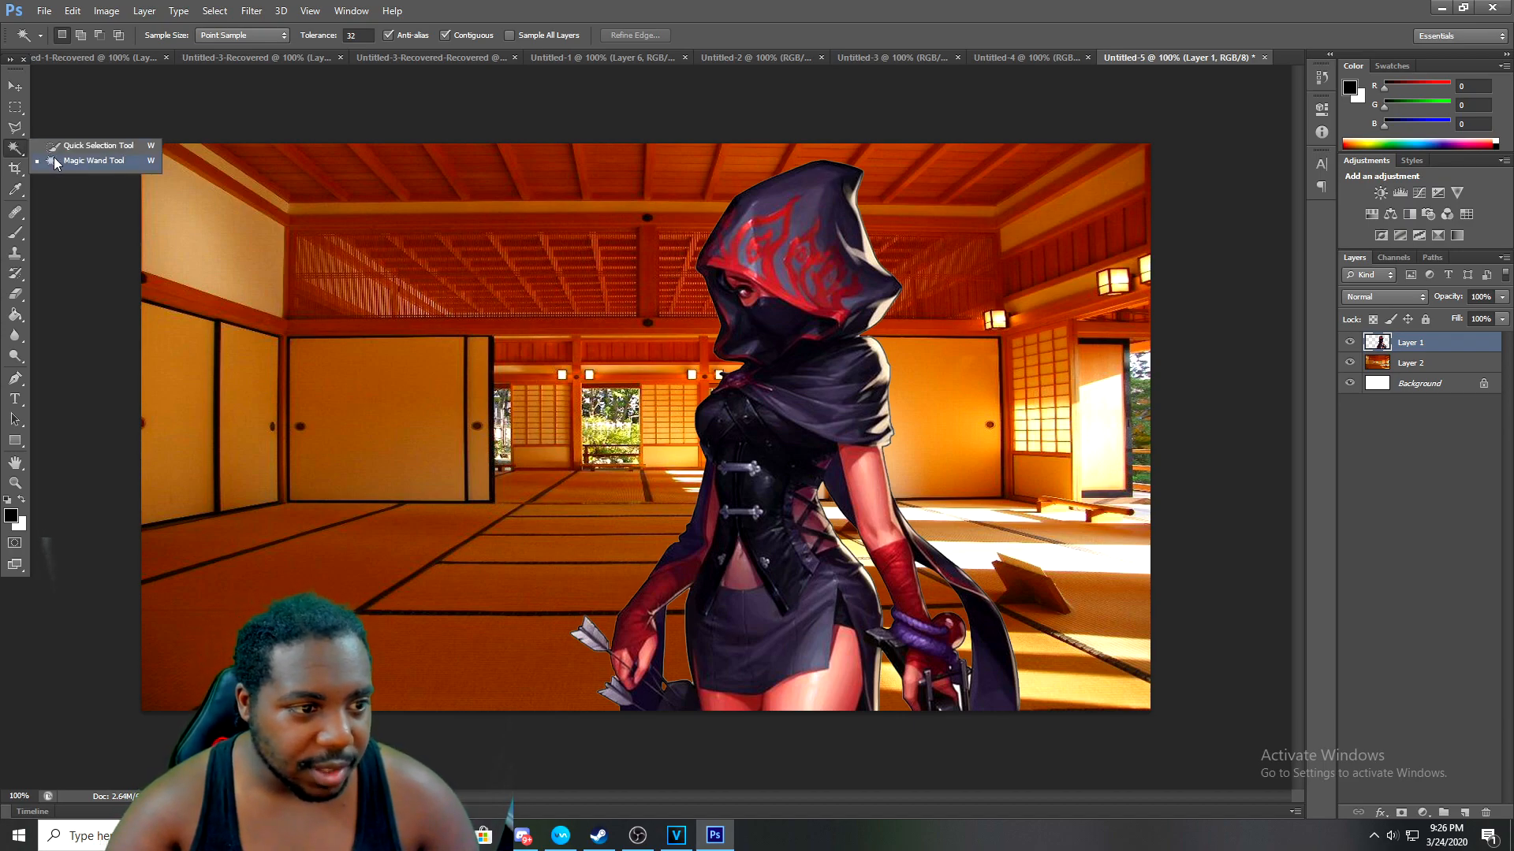
left_click(957, 692)
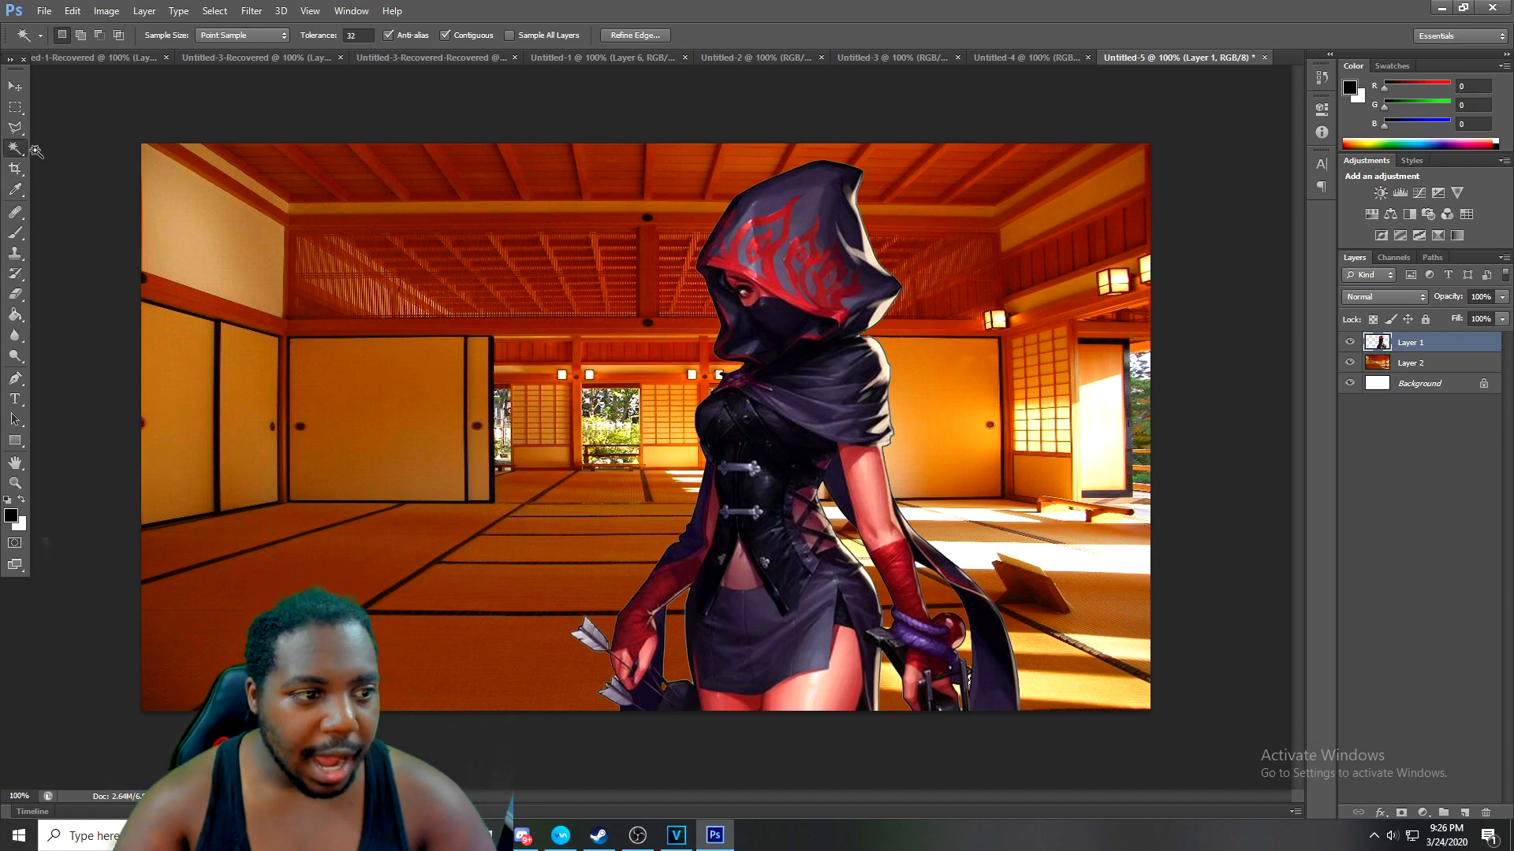
right_click(16, 151)
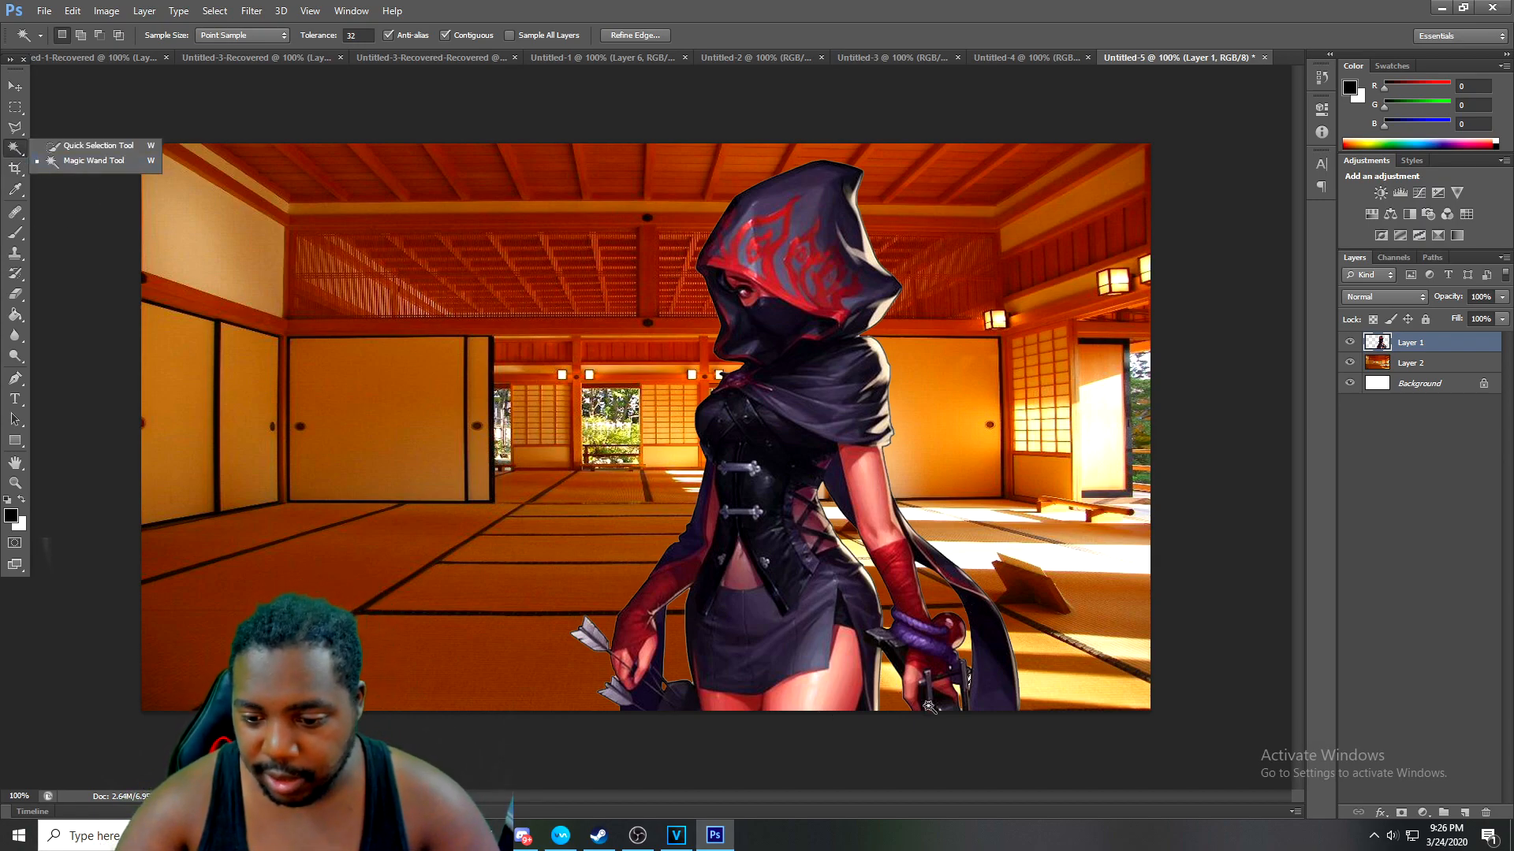
left_click(20, 148)
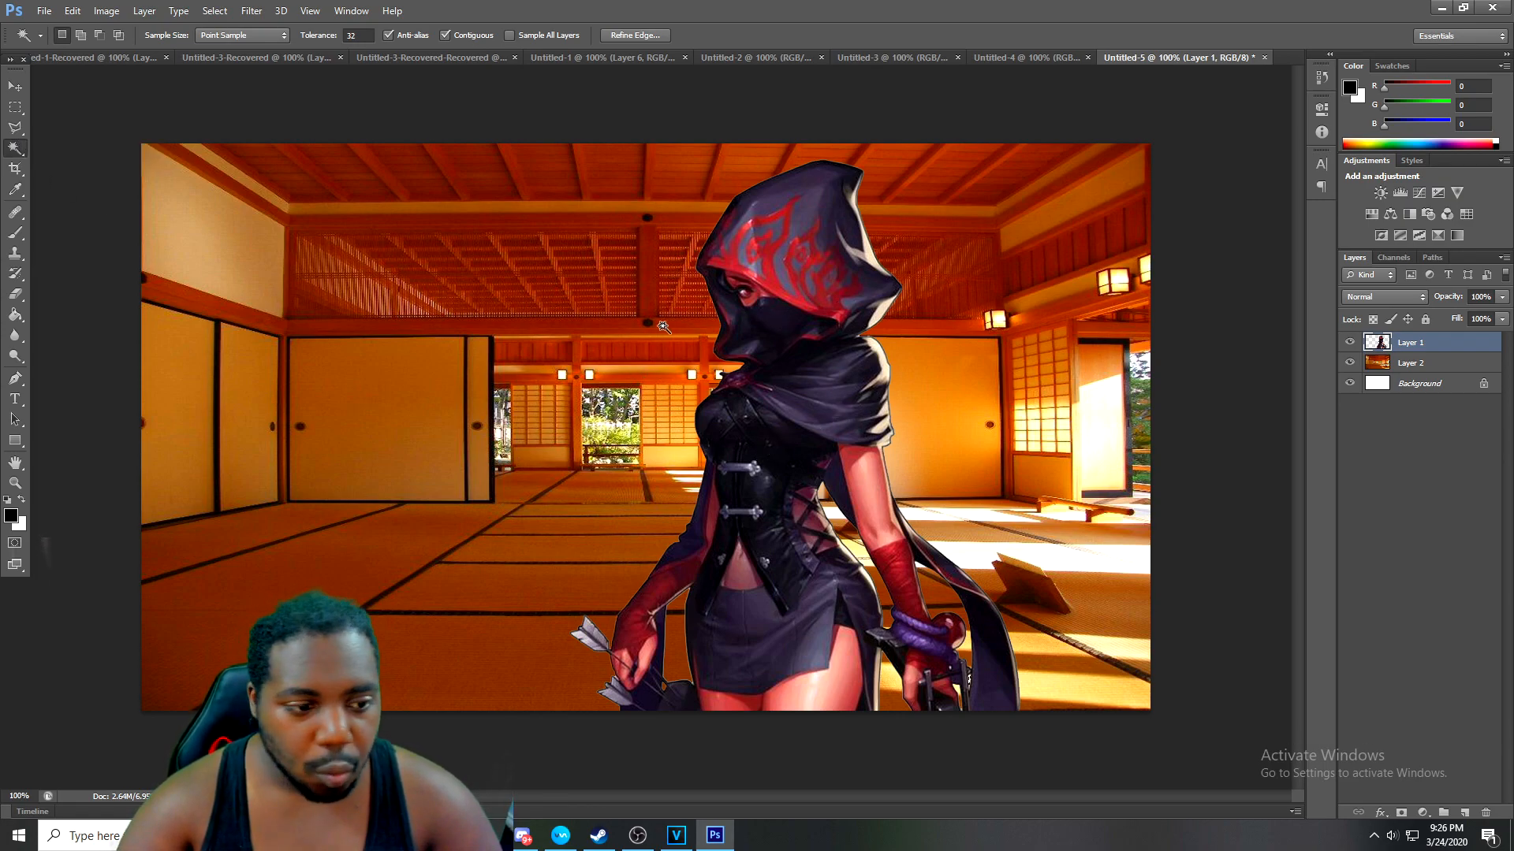
Load the pixels of the assassin layer as a selection around her outline
right_click(1404, 359)
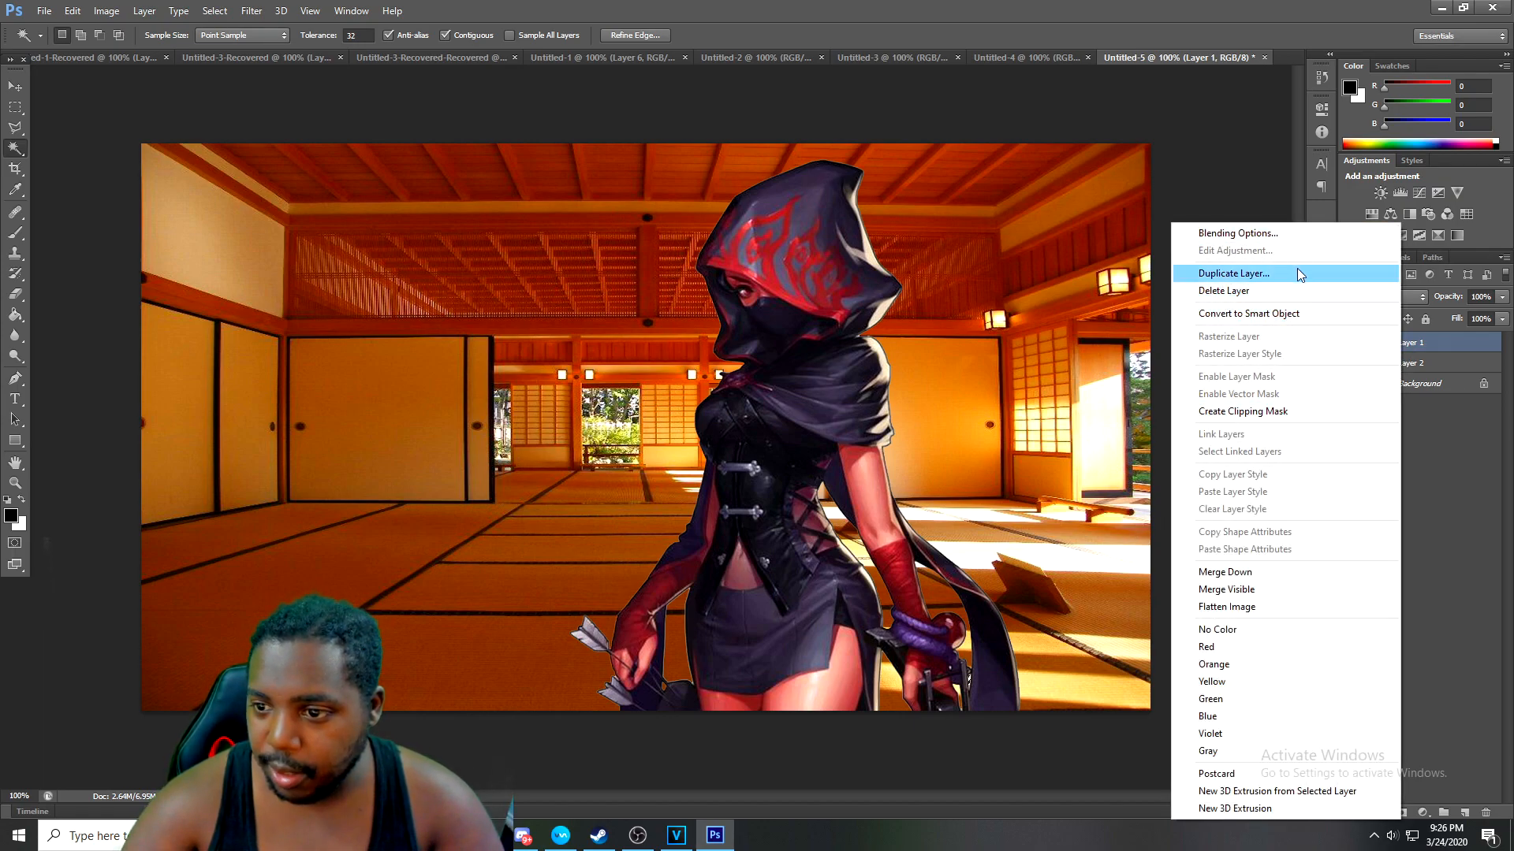
left_click(1206, 186)
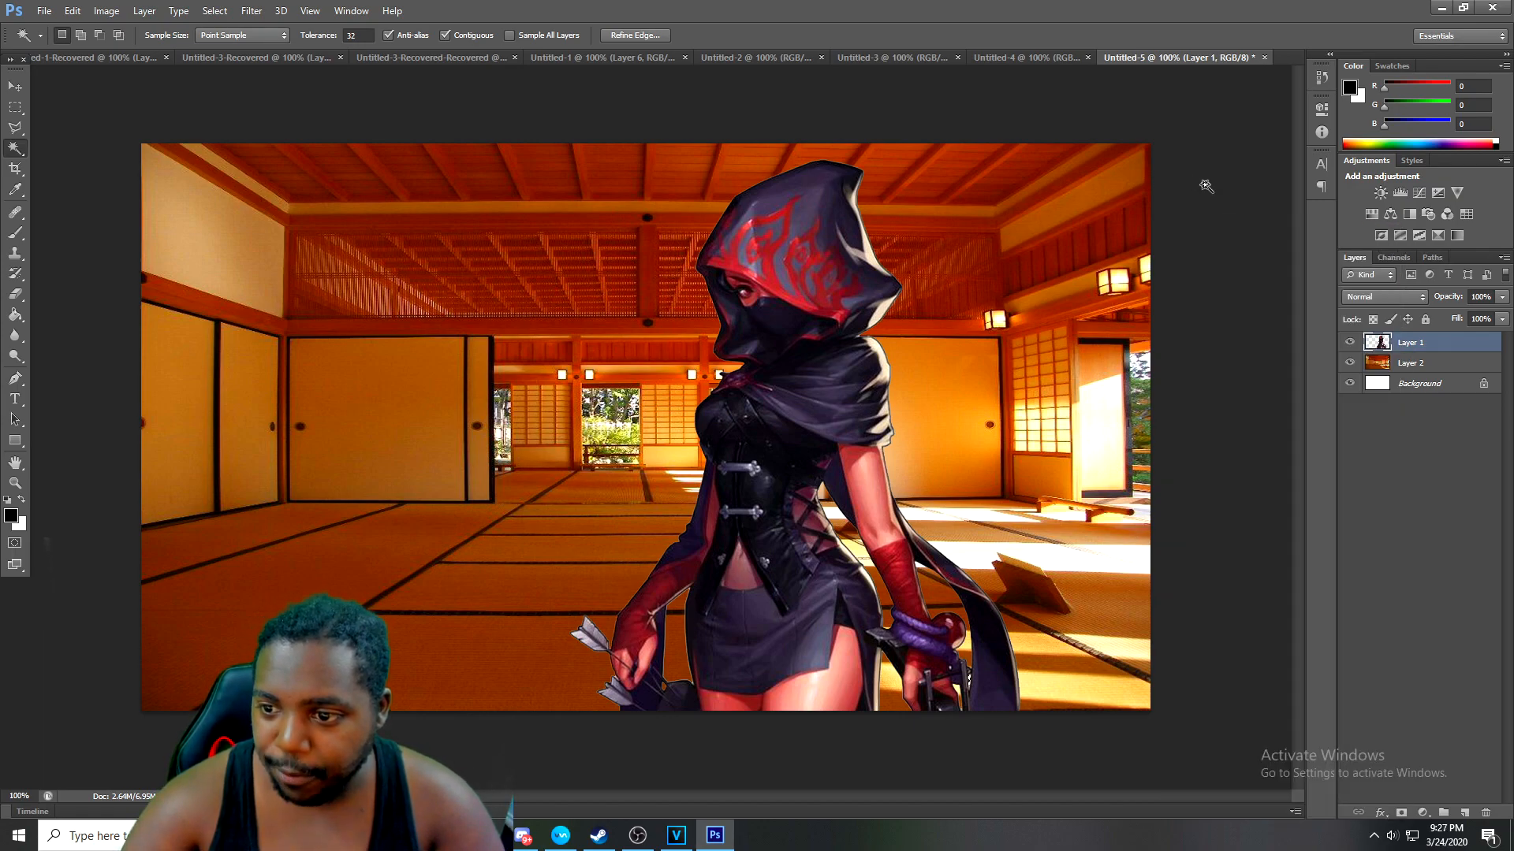
right_click(1385, 347)
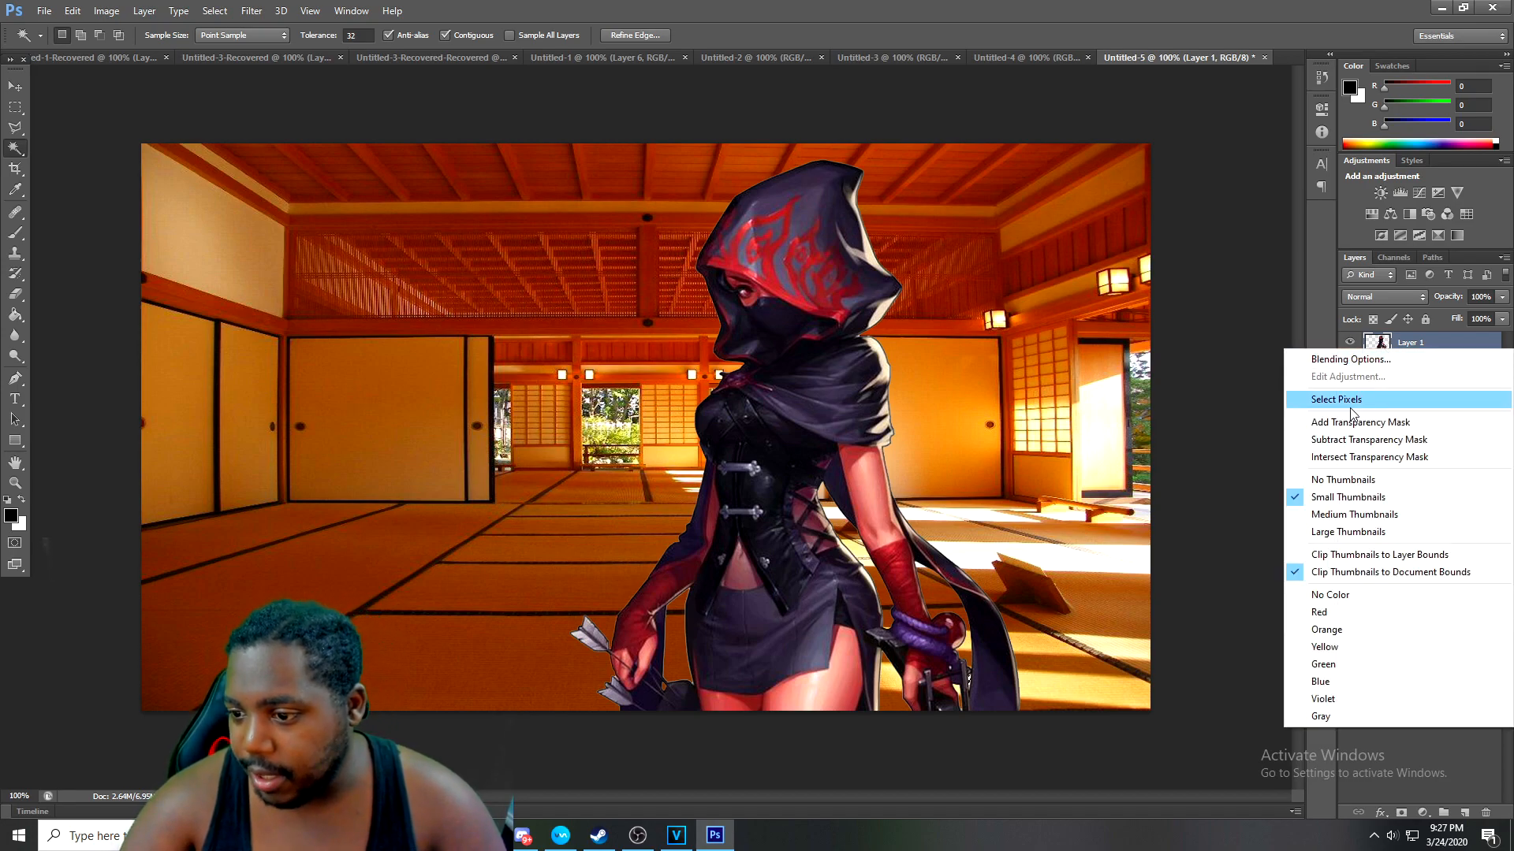
left_click(1328, 405)
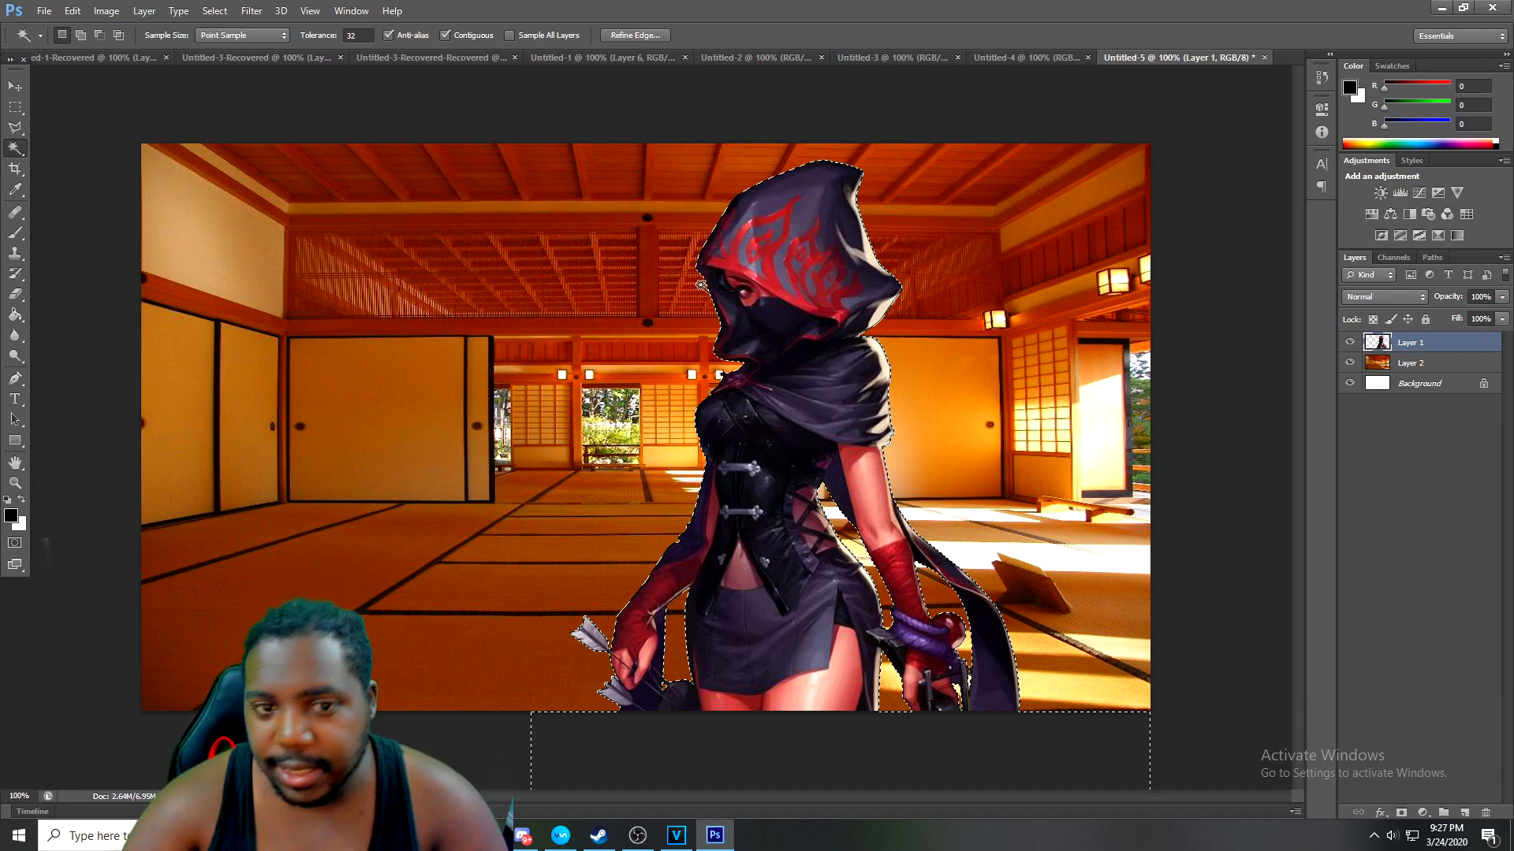
left_click(225, 11)
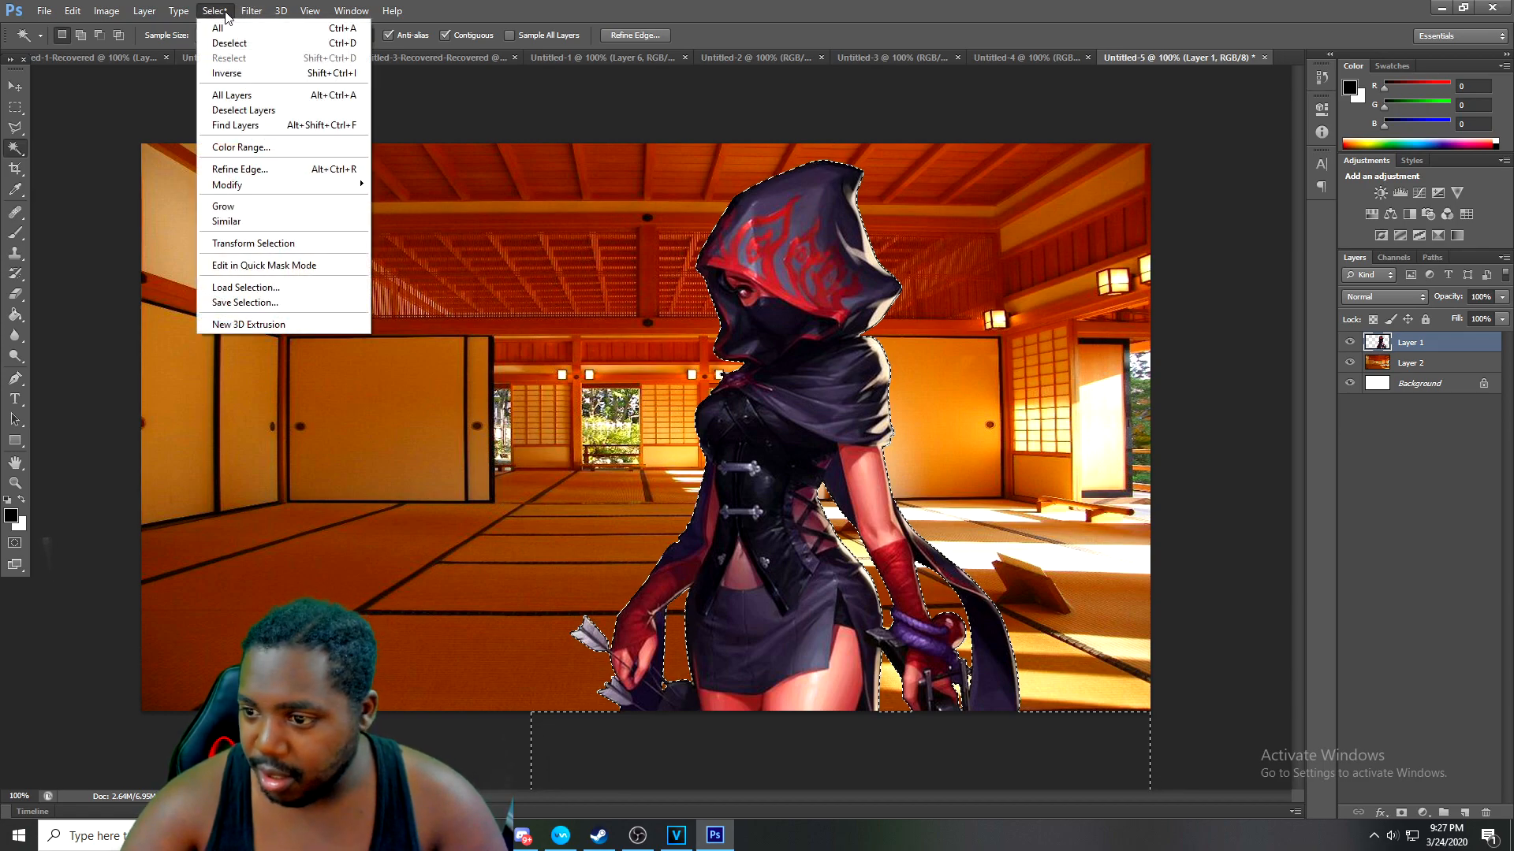
right_click(1367, 351)
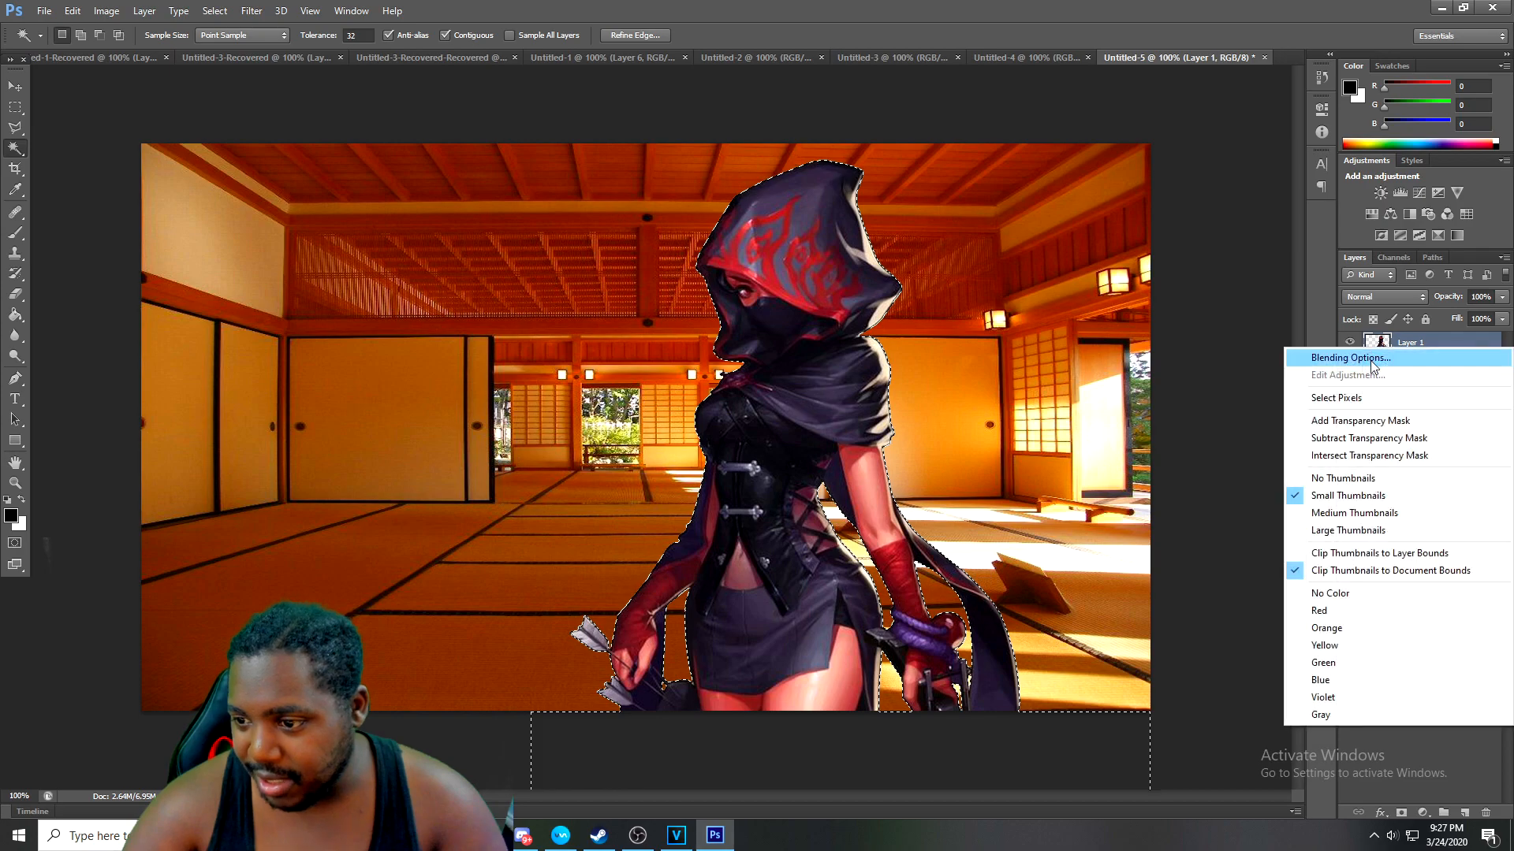
left_click(1344, 399)
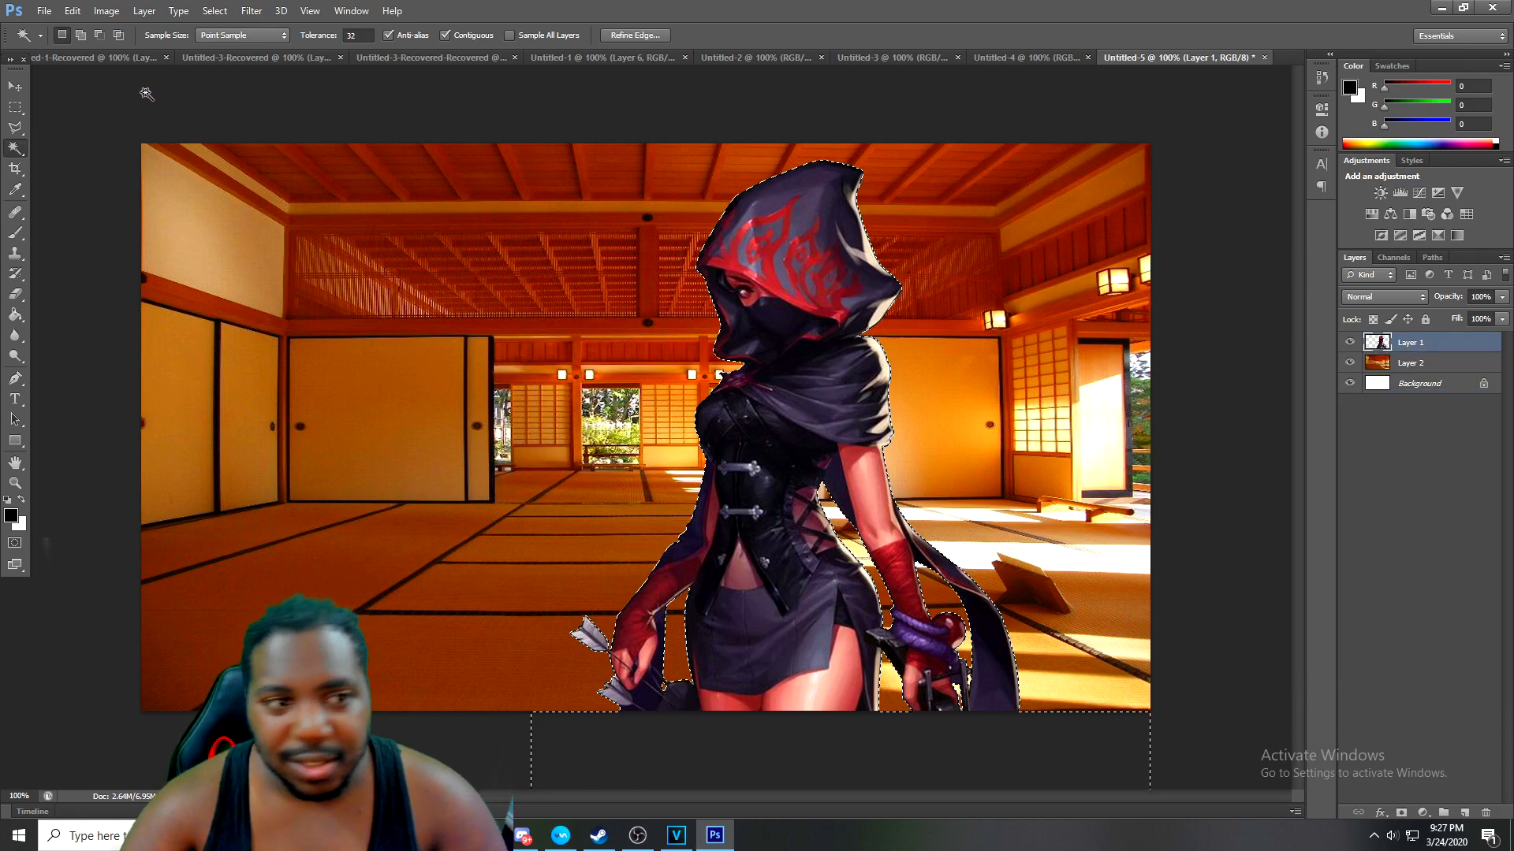
left_click(215, 11)
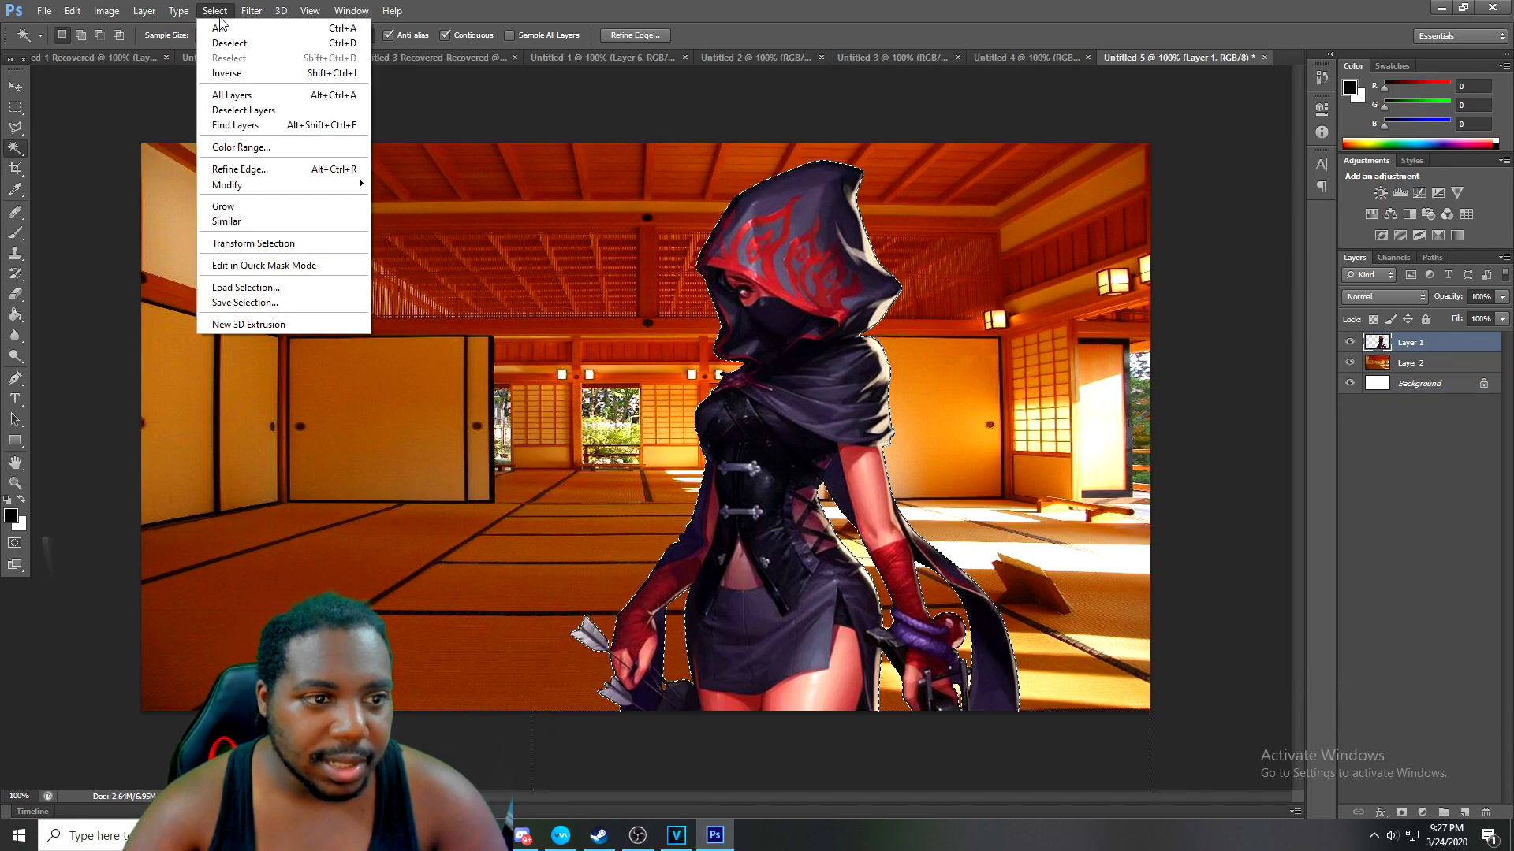
mouse_move(240, 186)
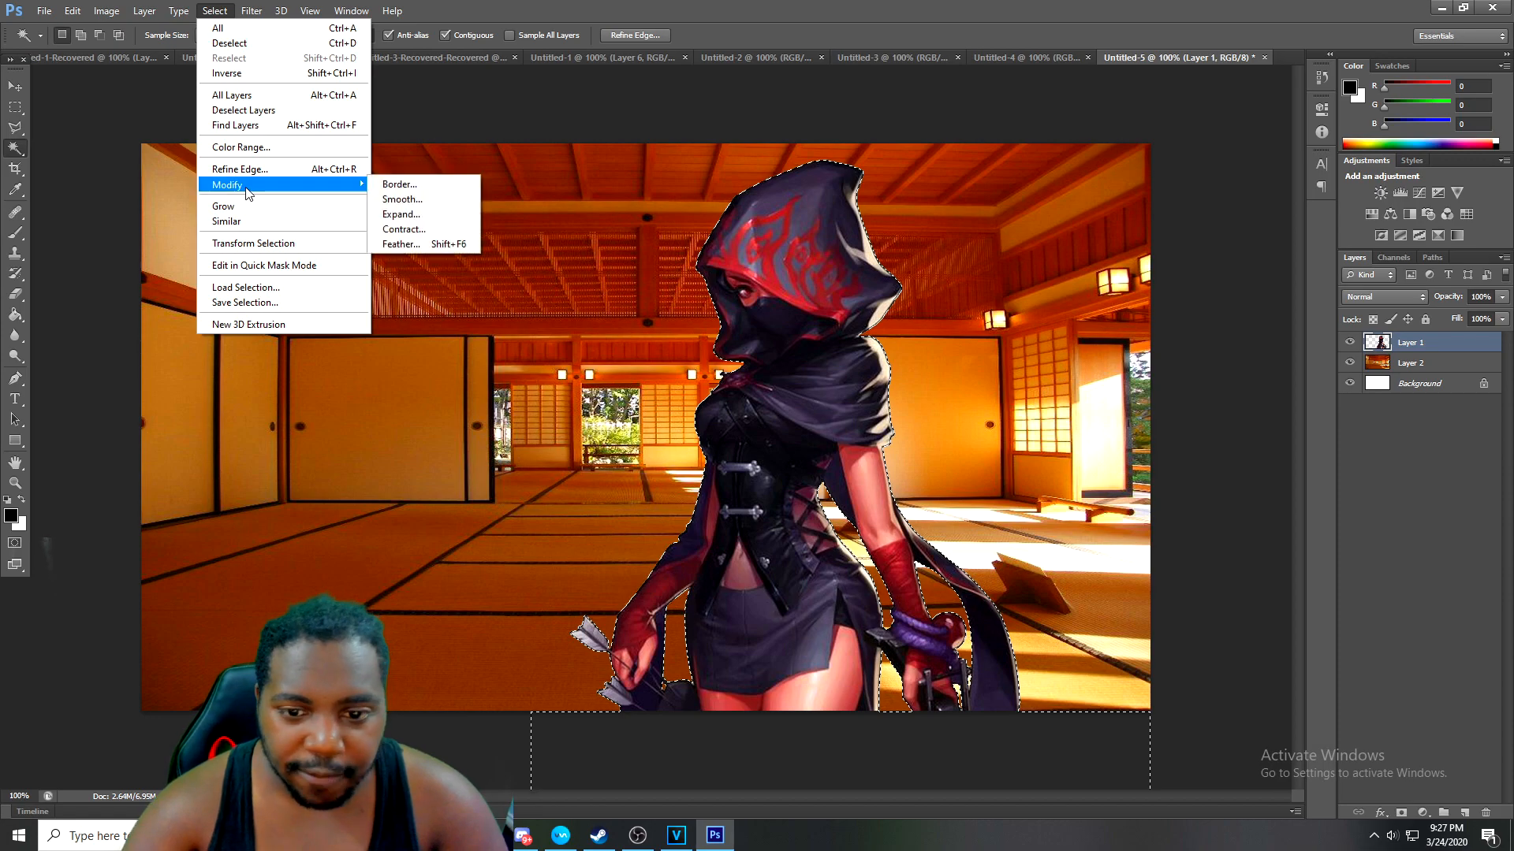
left_click(403, 216)
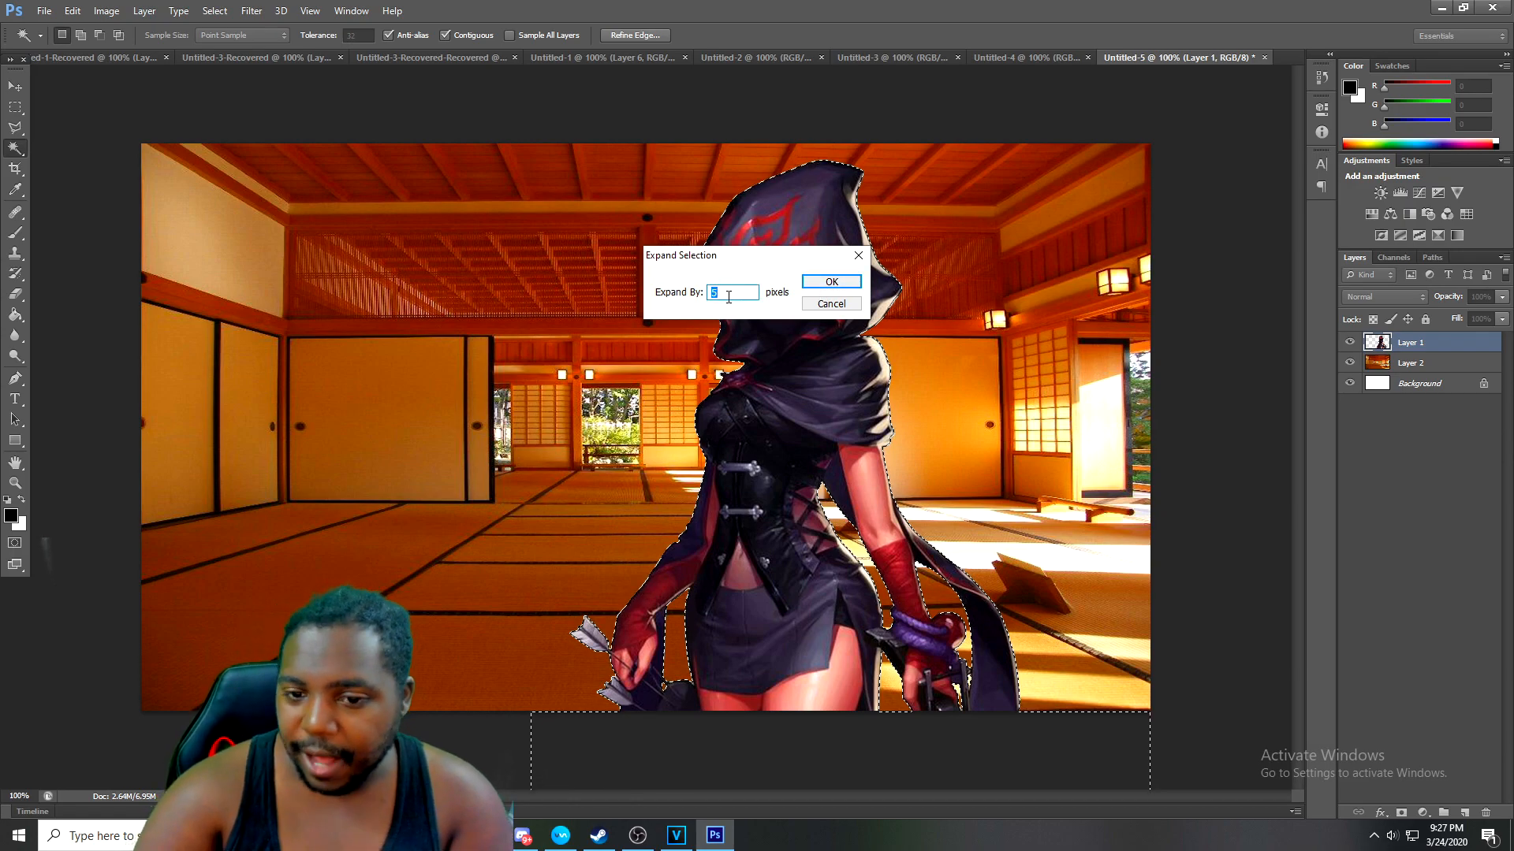
left_click(867, 262)
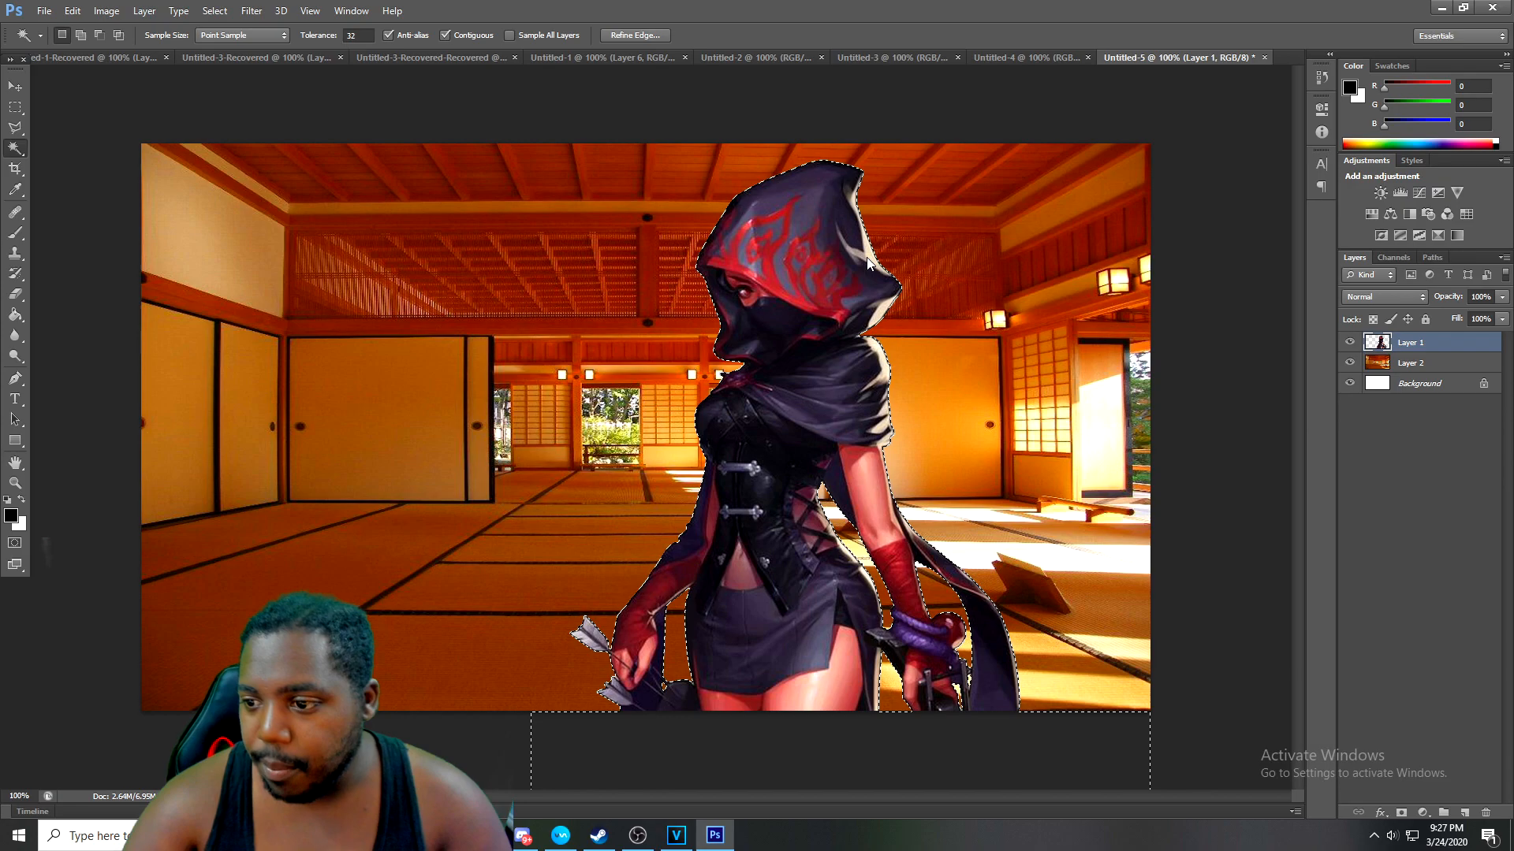
Reload the assassin layer's pixels as a selection and apply the Sharpen filter to her
right_click(1380, 344)
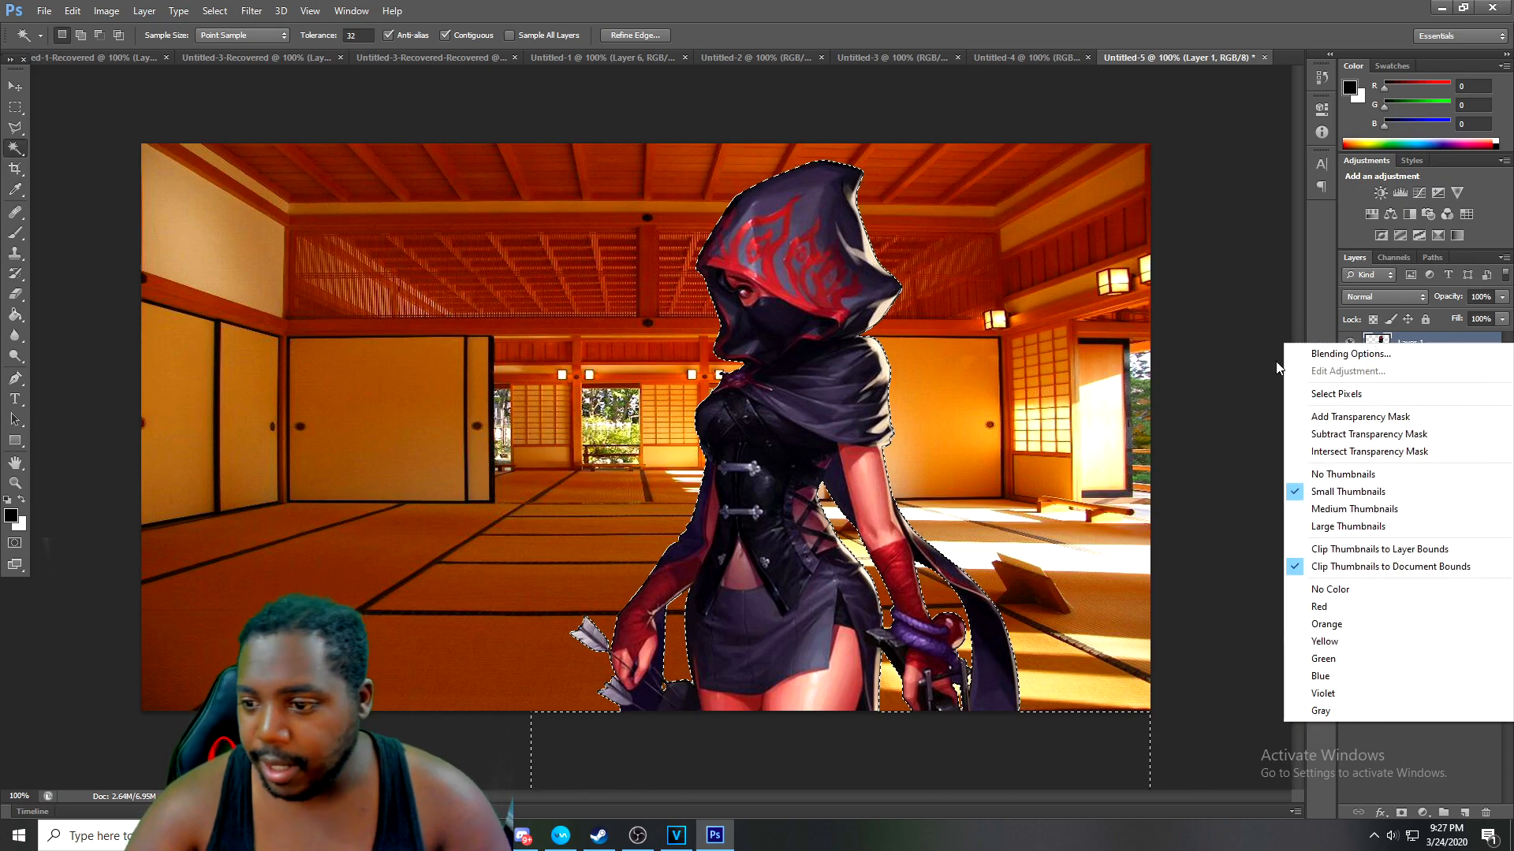
left_click(1336, 394)
left_click(251, 10)
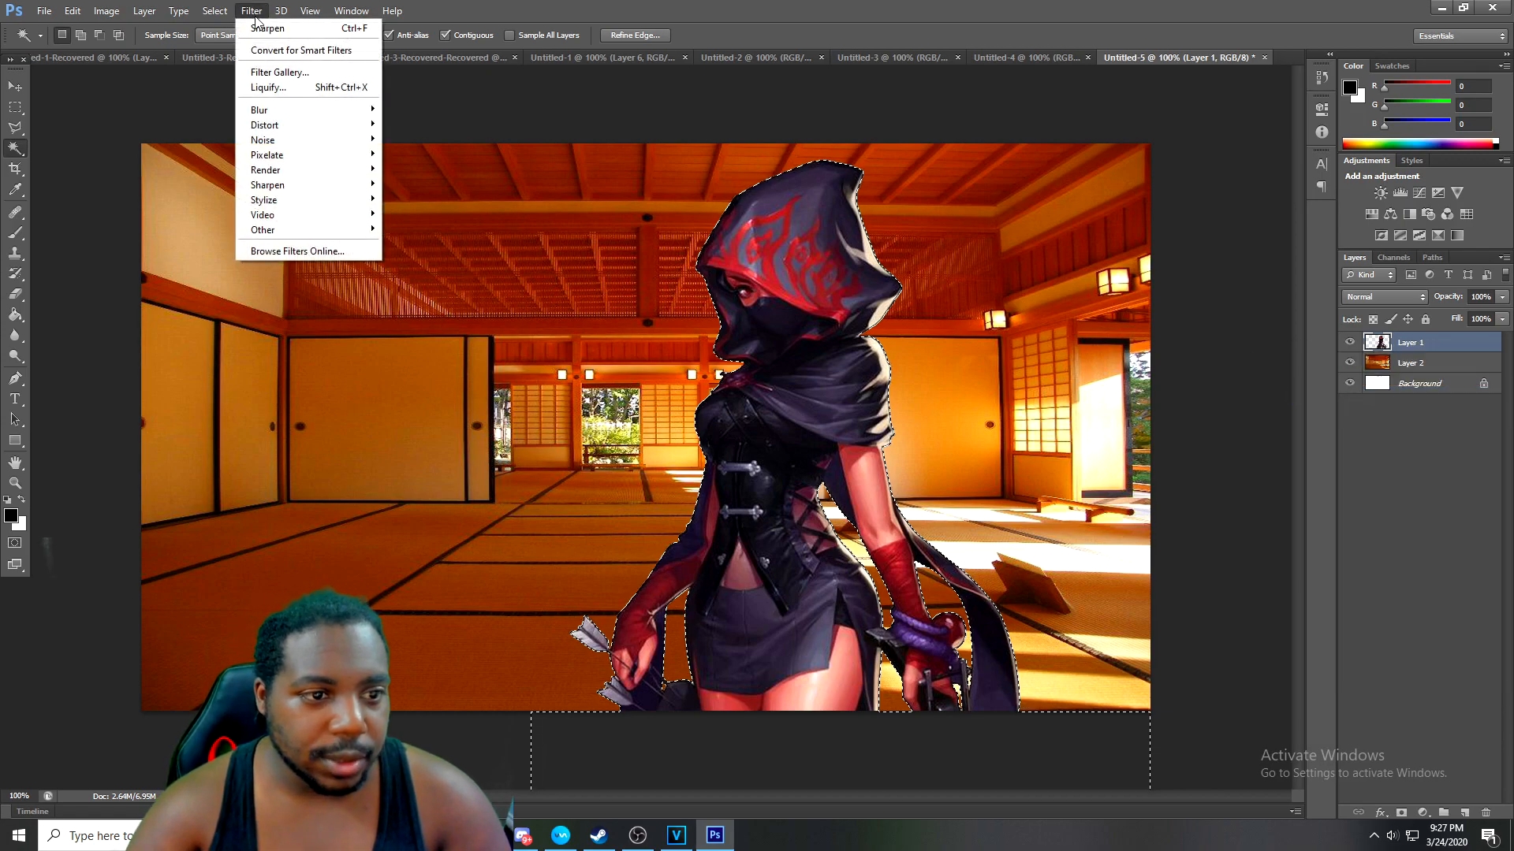
mouse_move(293, 193)
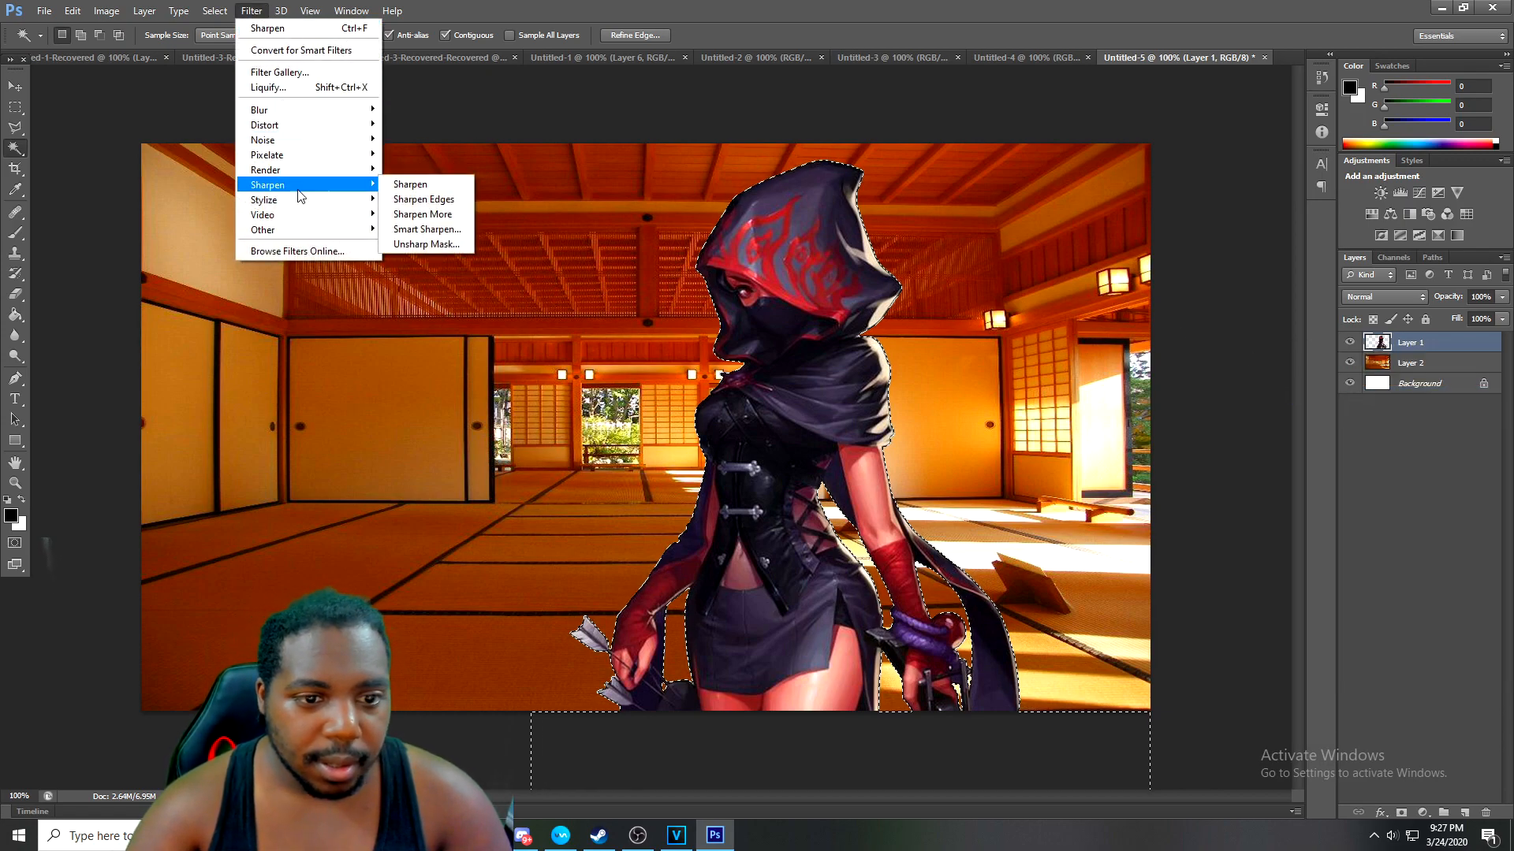
left_click(409, 184)
Clear the selection around the assassin and keep her layer active
left_click(707, 750)
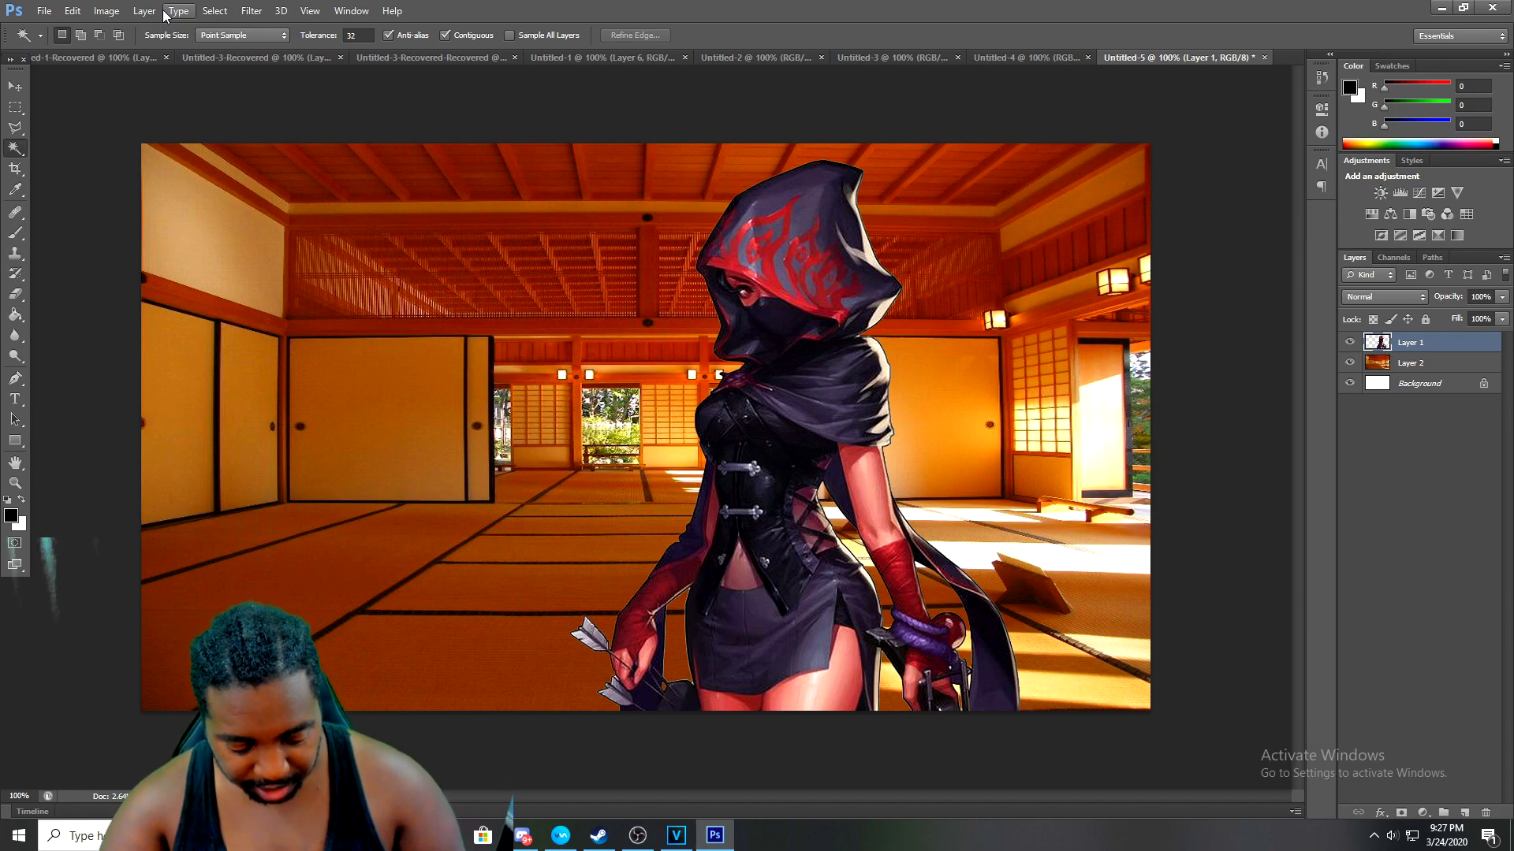
key("ctrl+z")
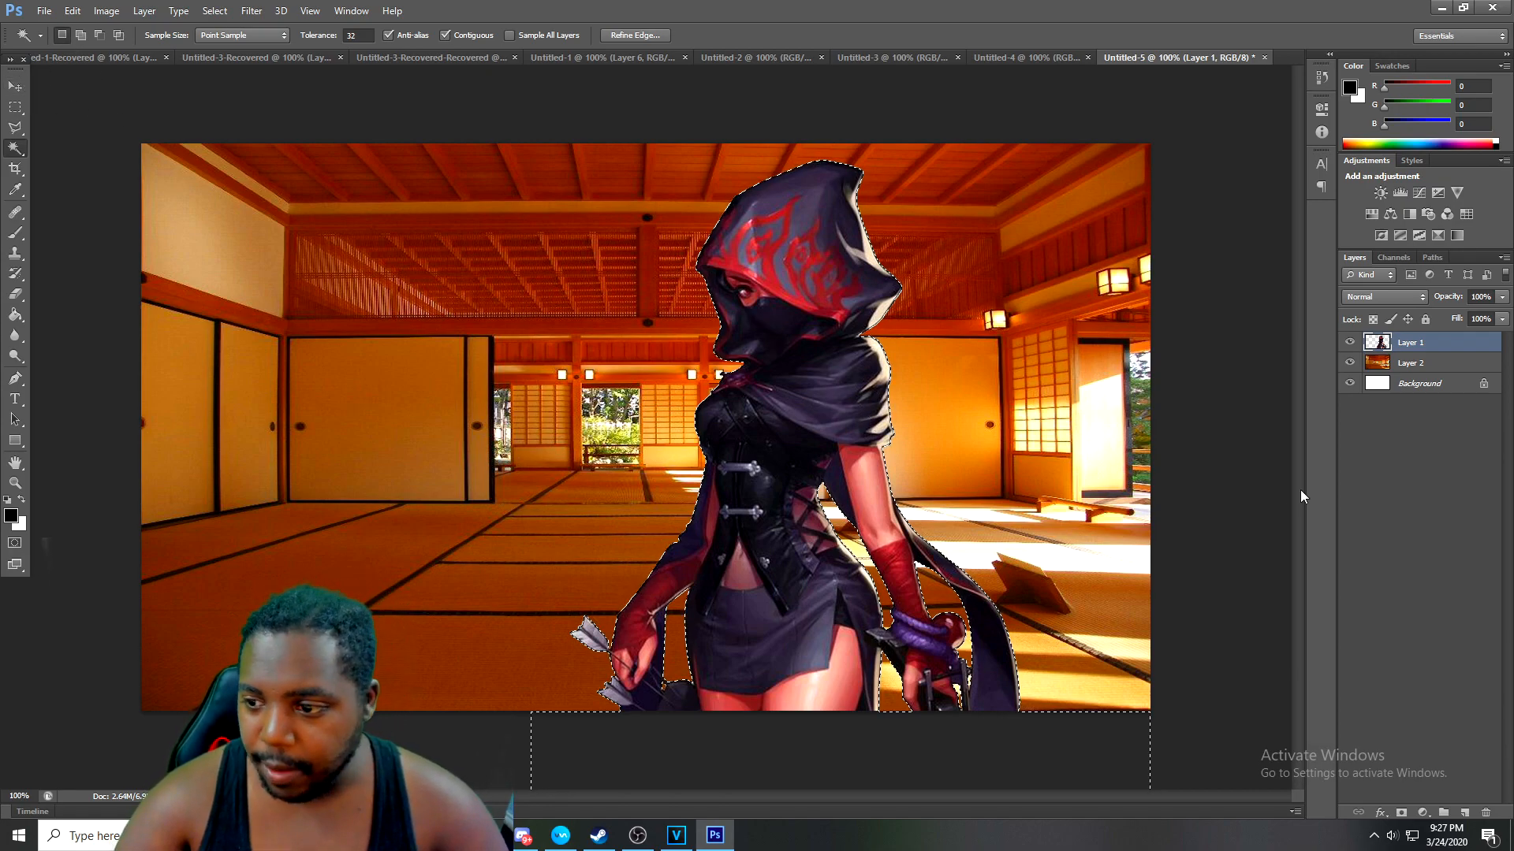
left_click(144, 11)
left_click(1233, 260)
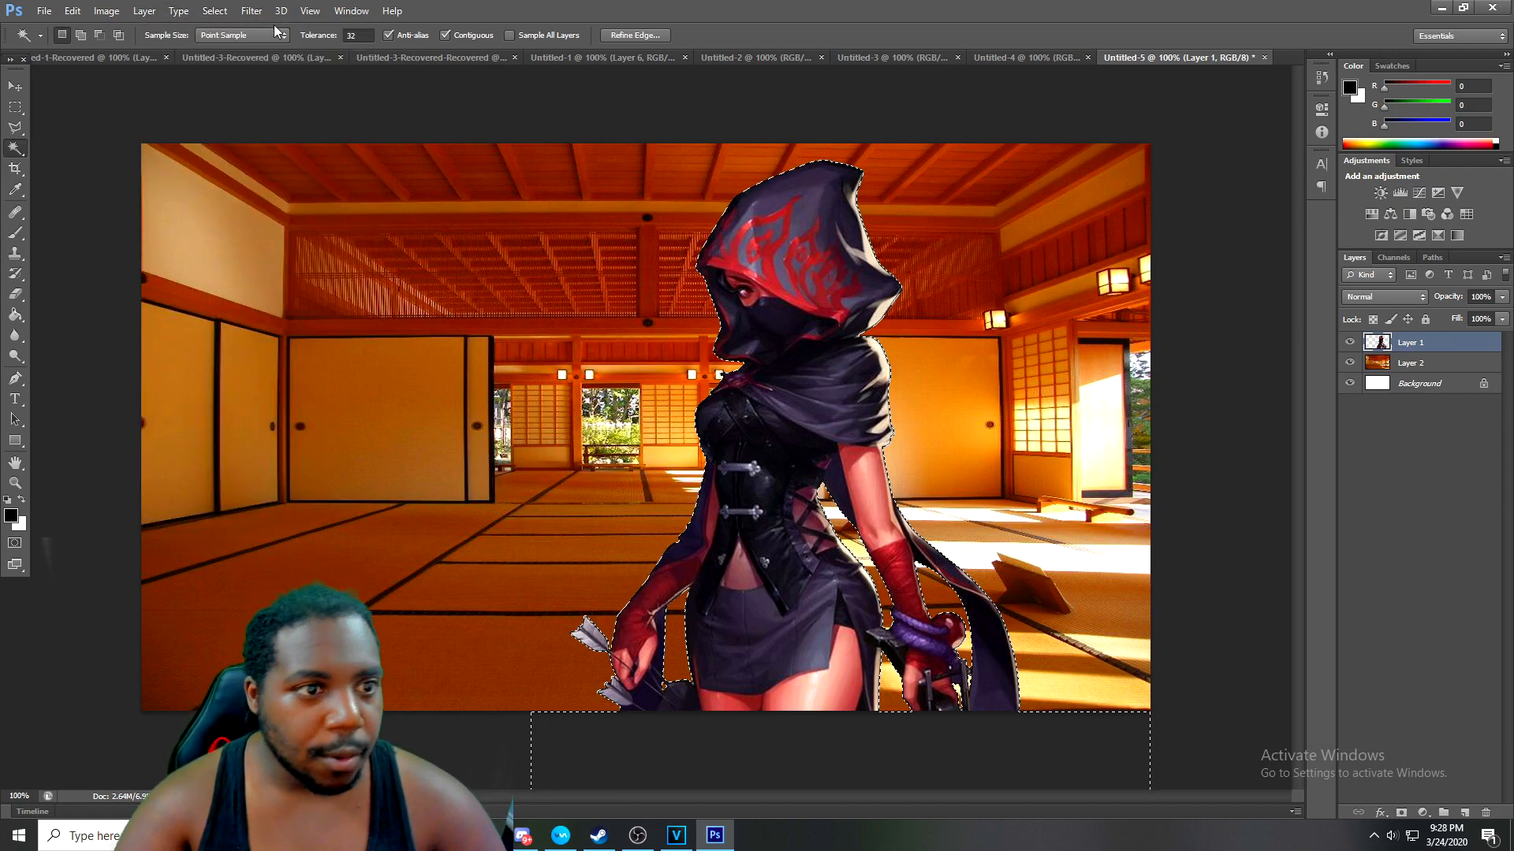
left_click(215, 11)
left_click(230, 41)
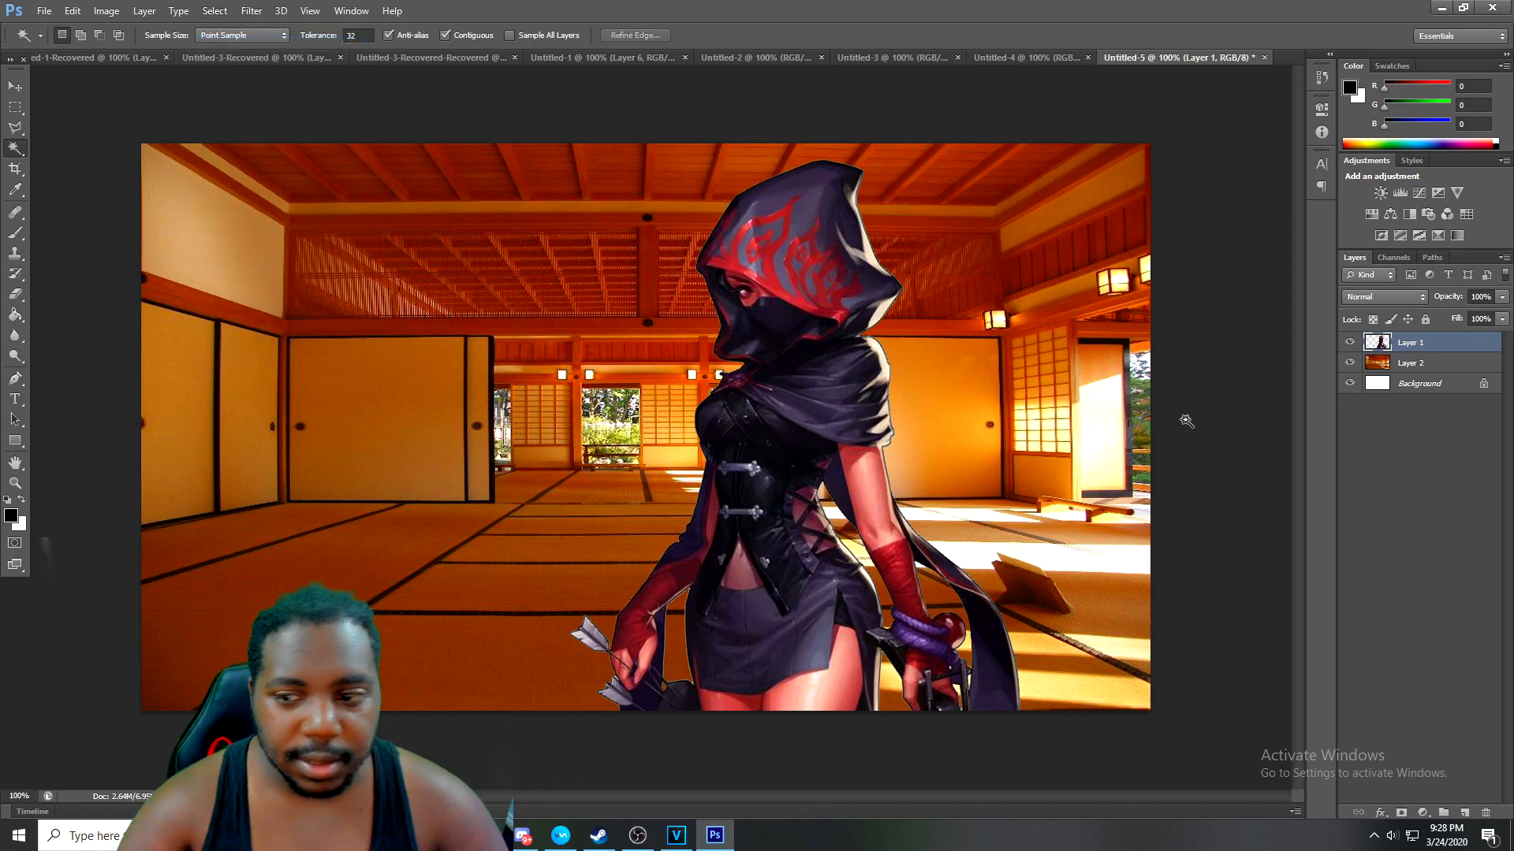
left_click(1417, 363)
left_click(1439, 347)
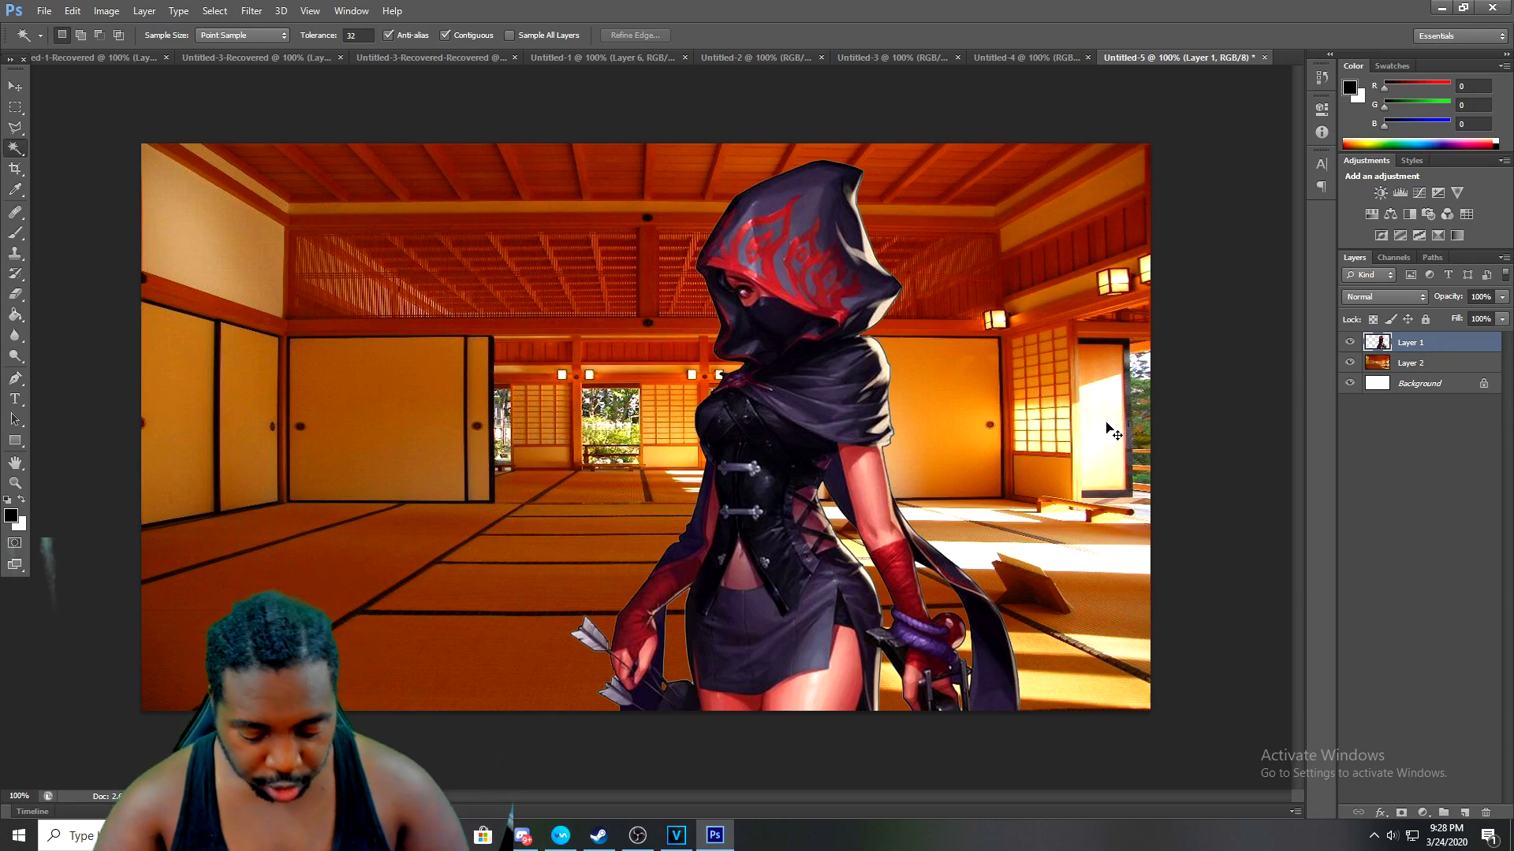
key("ctrl+m")
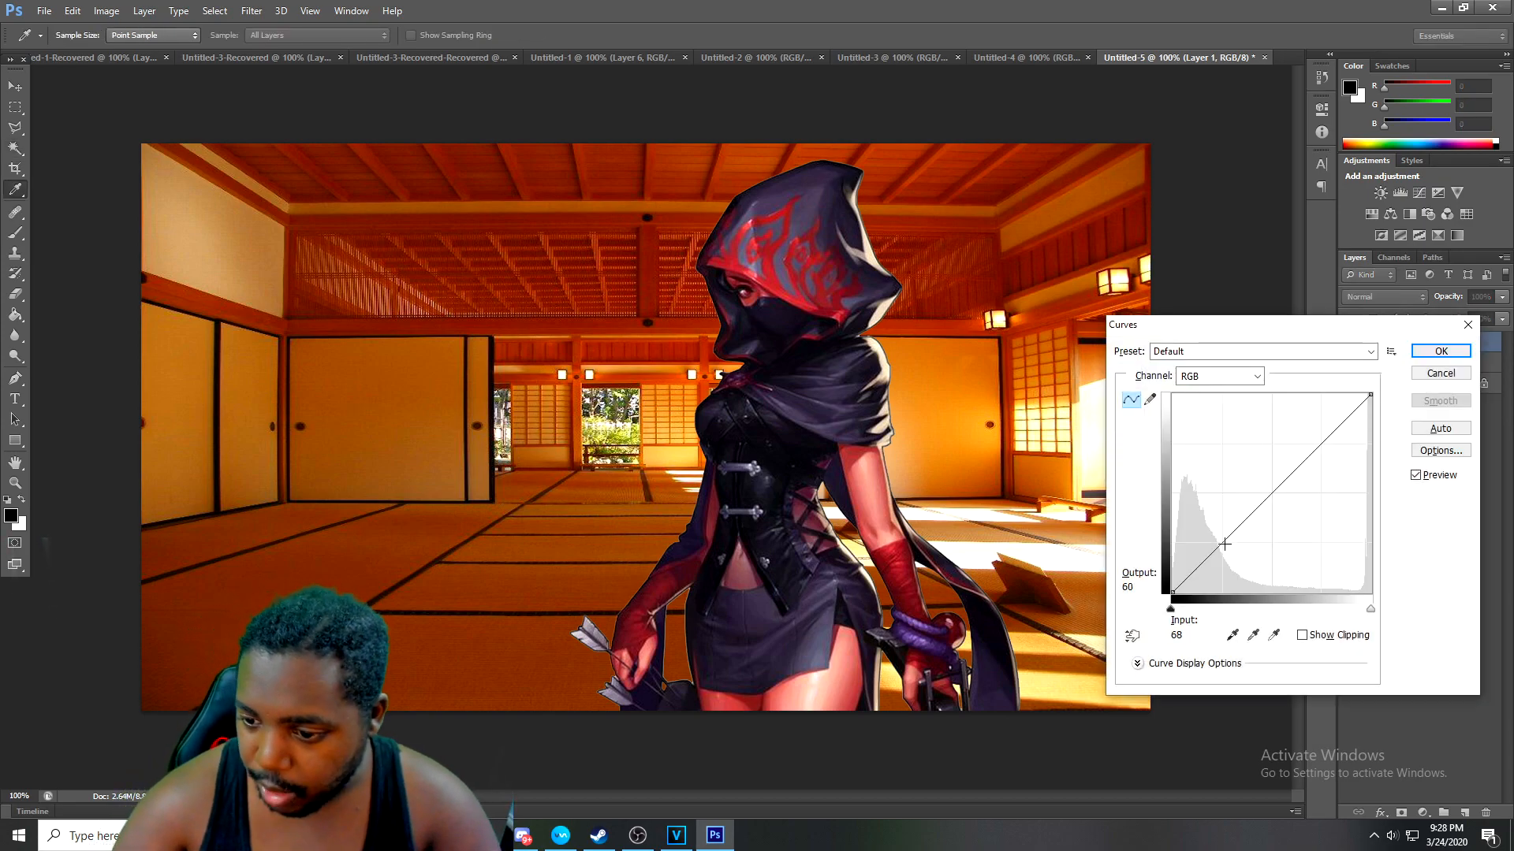
left_click_drag(1222, 544, 1252, 566)
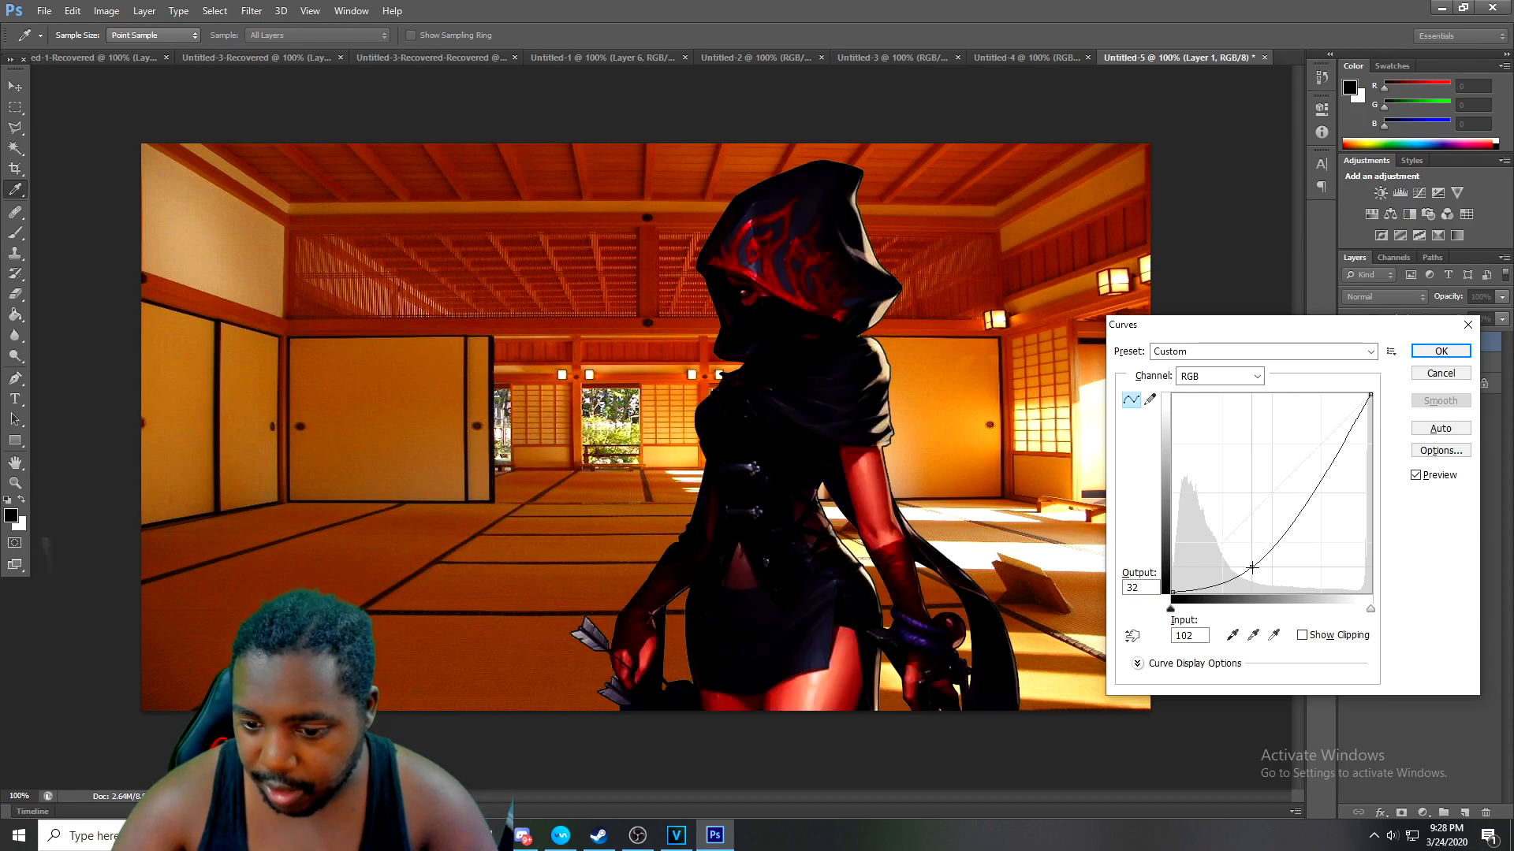
left_click_drag(1252, 567, 1202, 558)
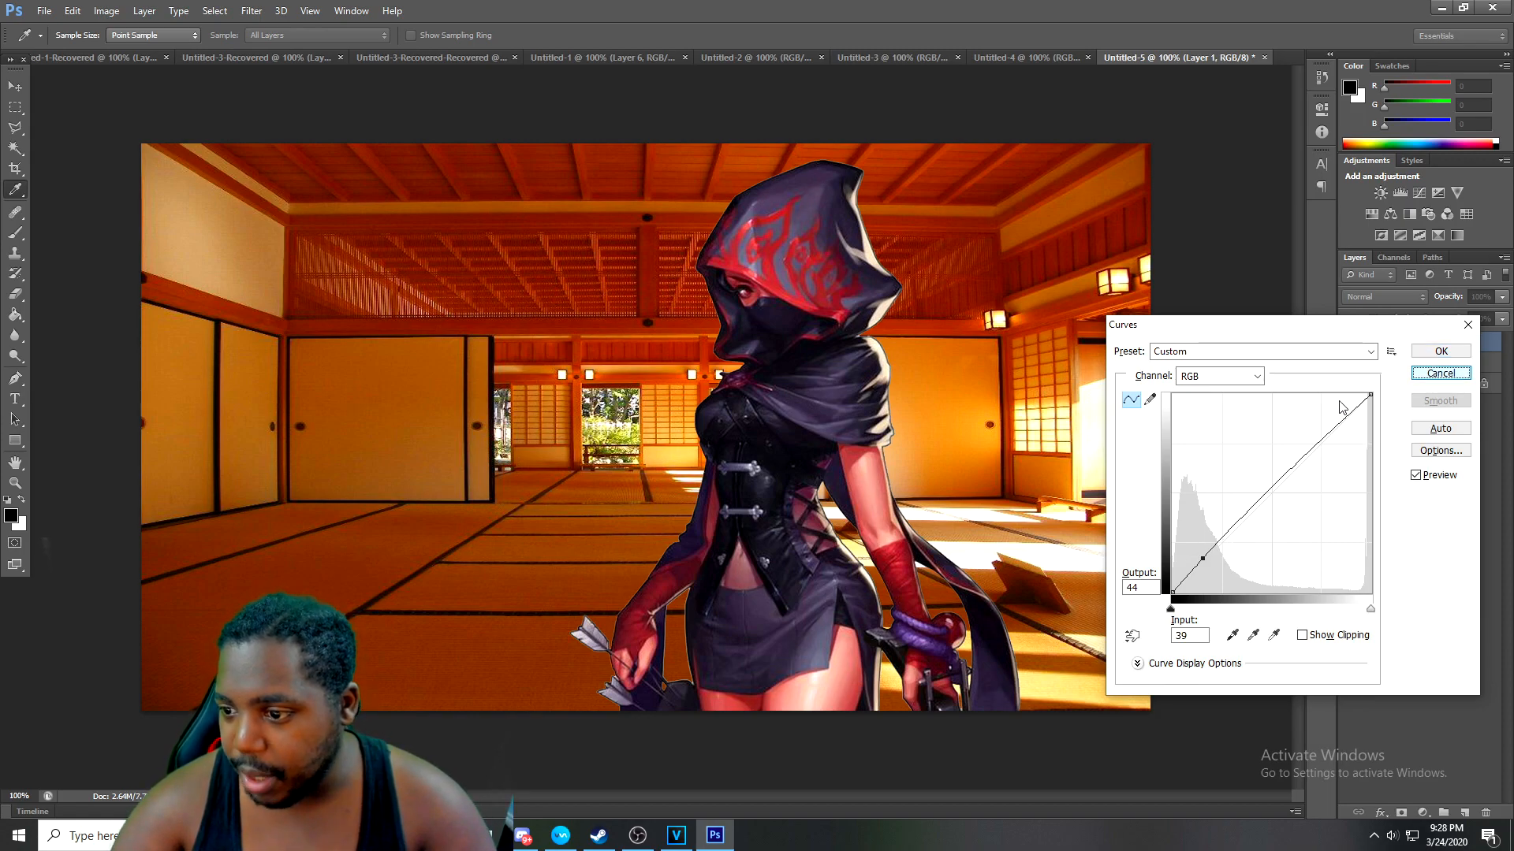
left_click_drag(1333, 432, 1279, 466)
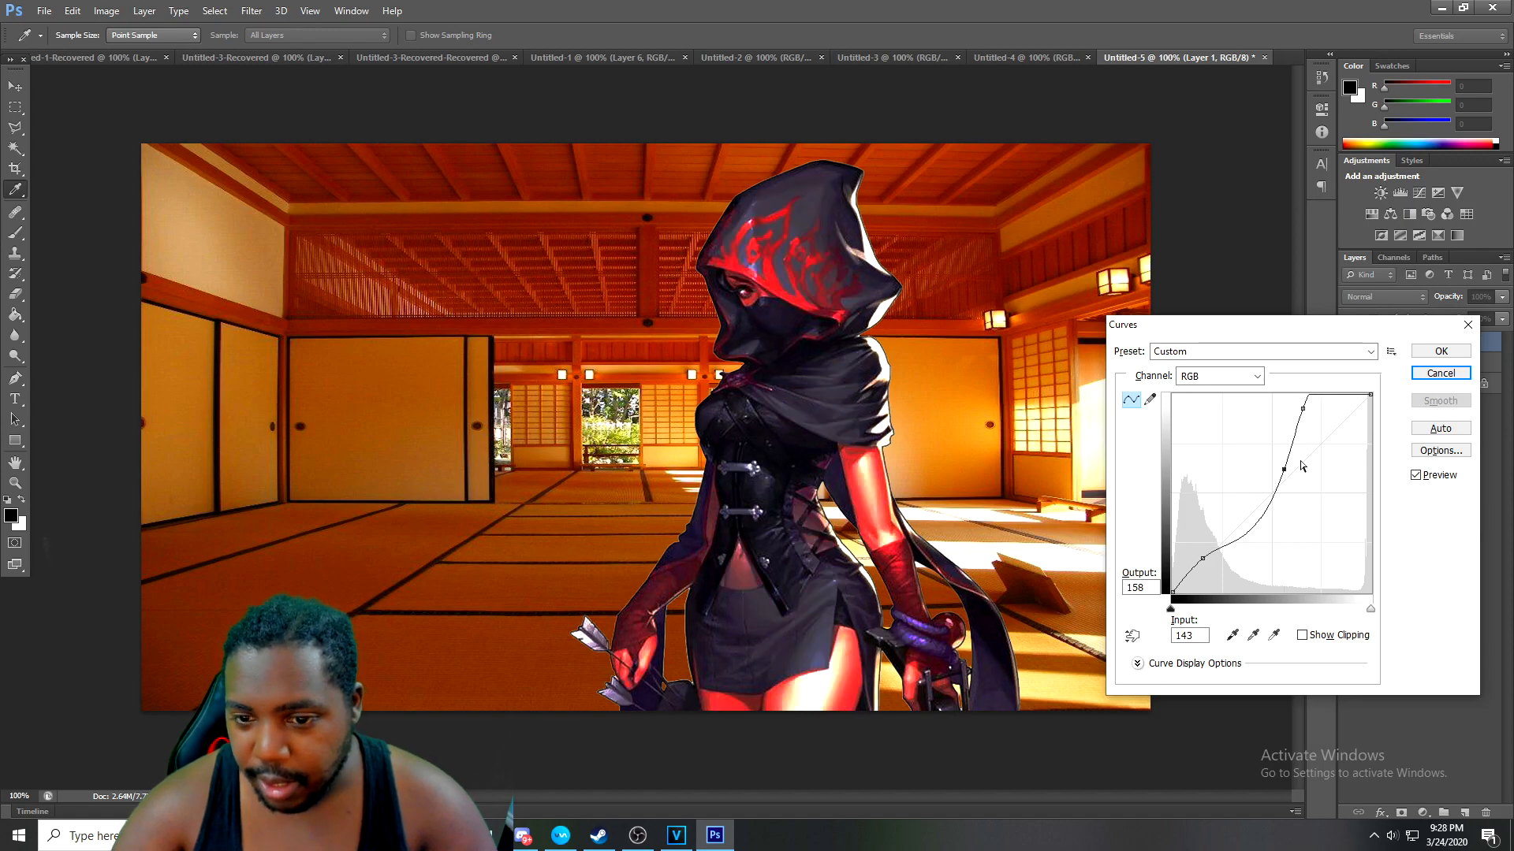
left_click(1468, 324)
key("w")
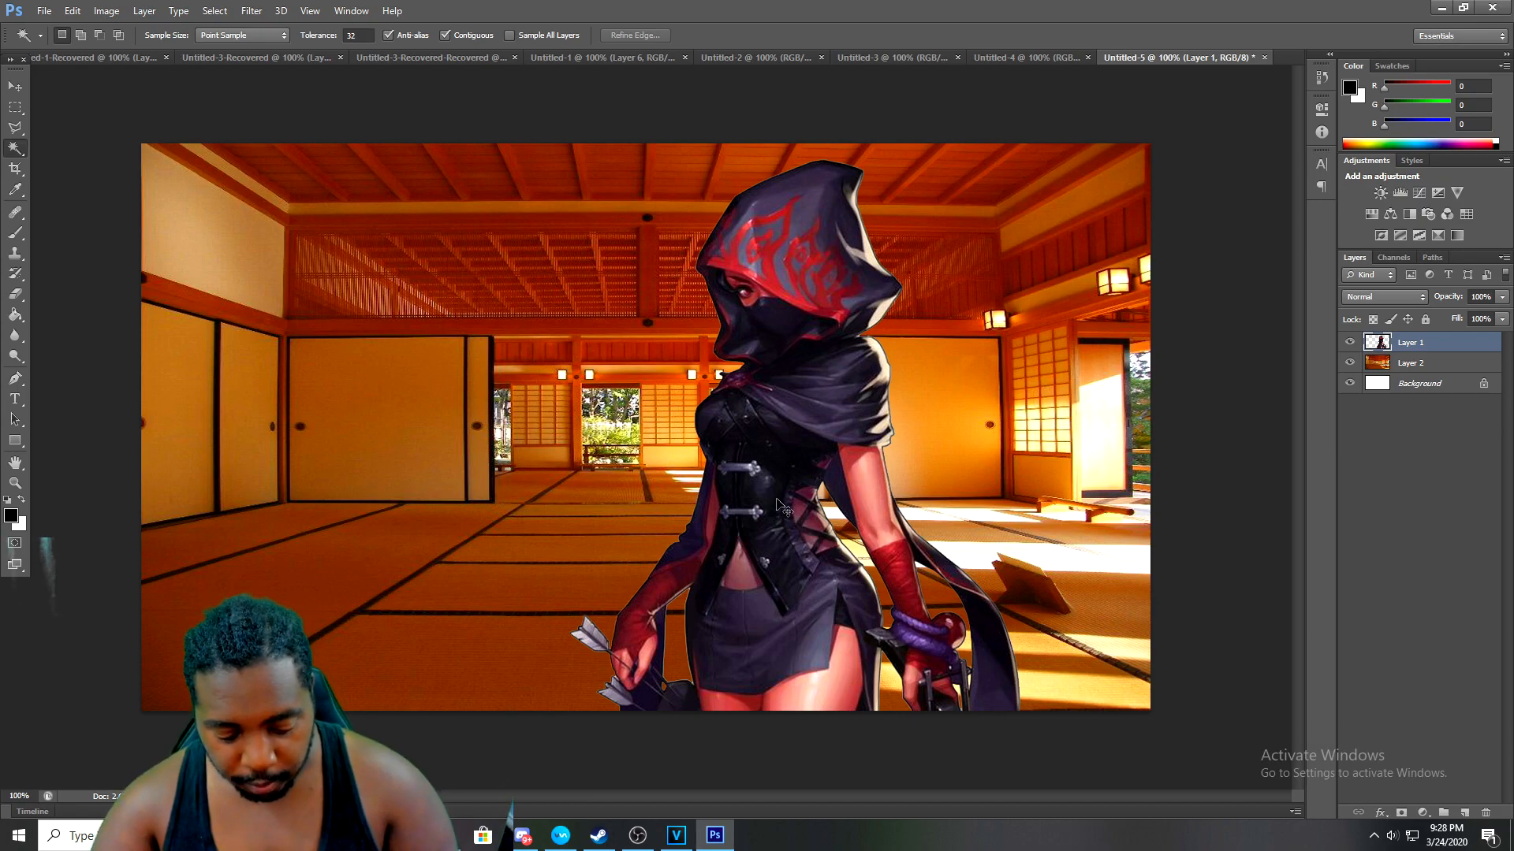
Apply a Curves adjustment to the assassin layer with RGB points at input 43, output 49 and input 186, output 232
key("ctrl+m")
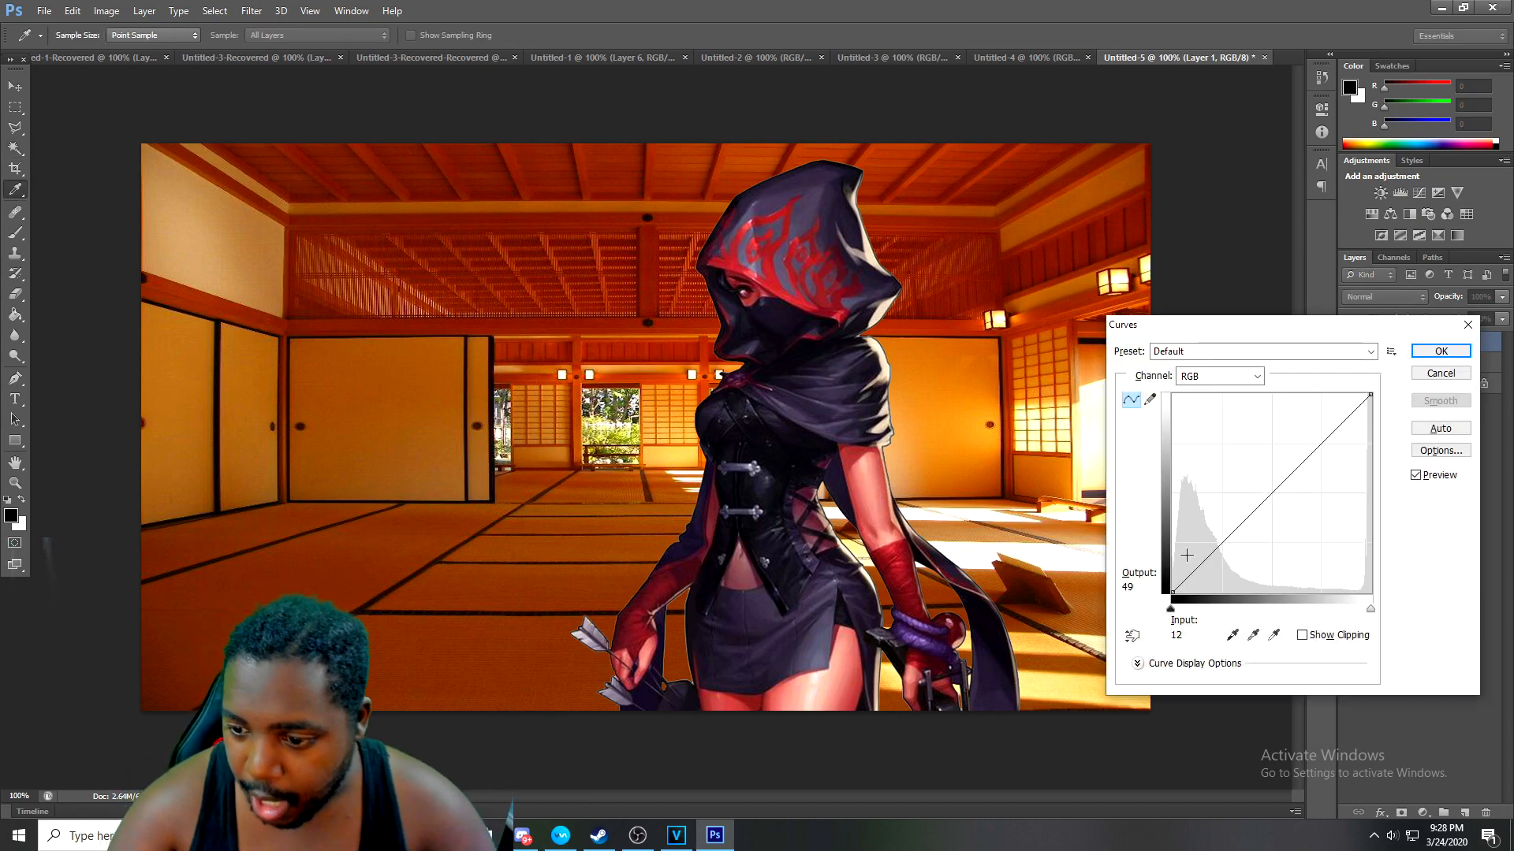
mouse_move(1222, 543)
left_mouse_down()
mouse_move(1235, 556)
mouse_move(1208, 527)
mouse_move(1205, 555)
left_mouse_up()
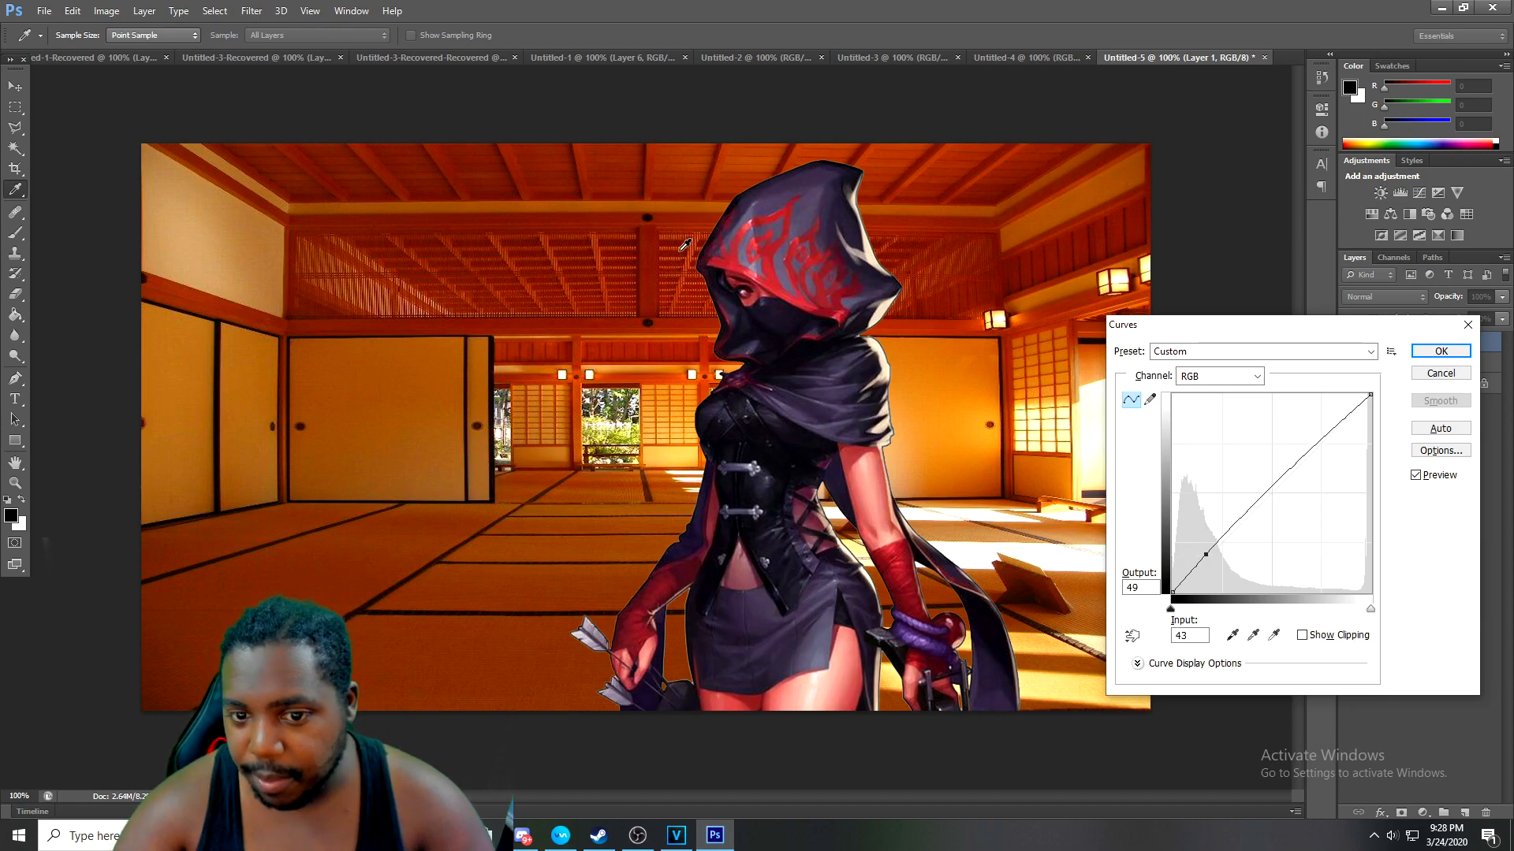
left_click_drag(1337, 424, 1317, 413)
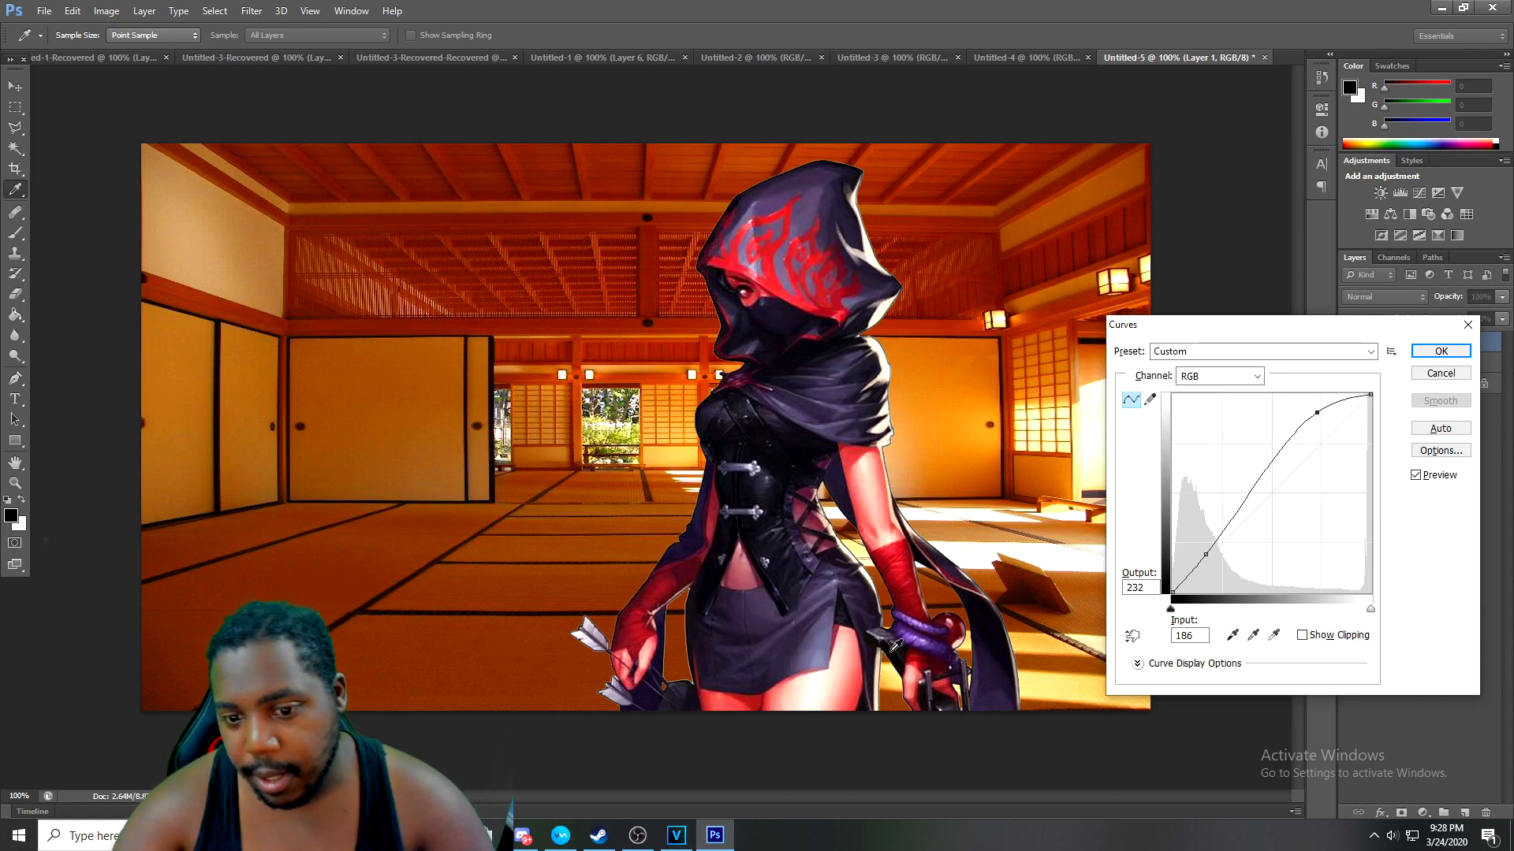
left_click(1432, 363)
key("w")
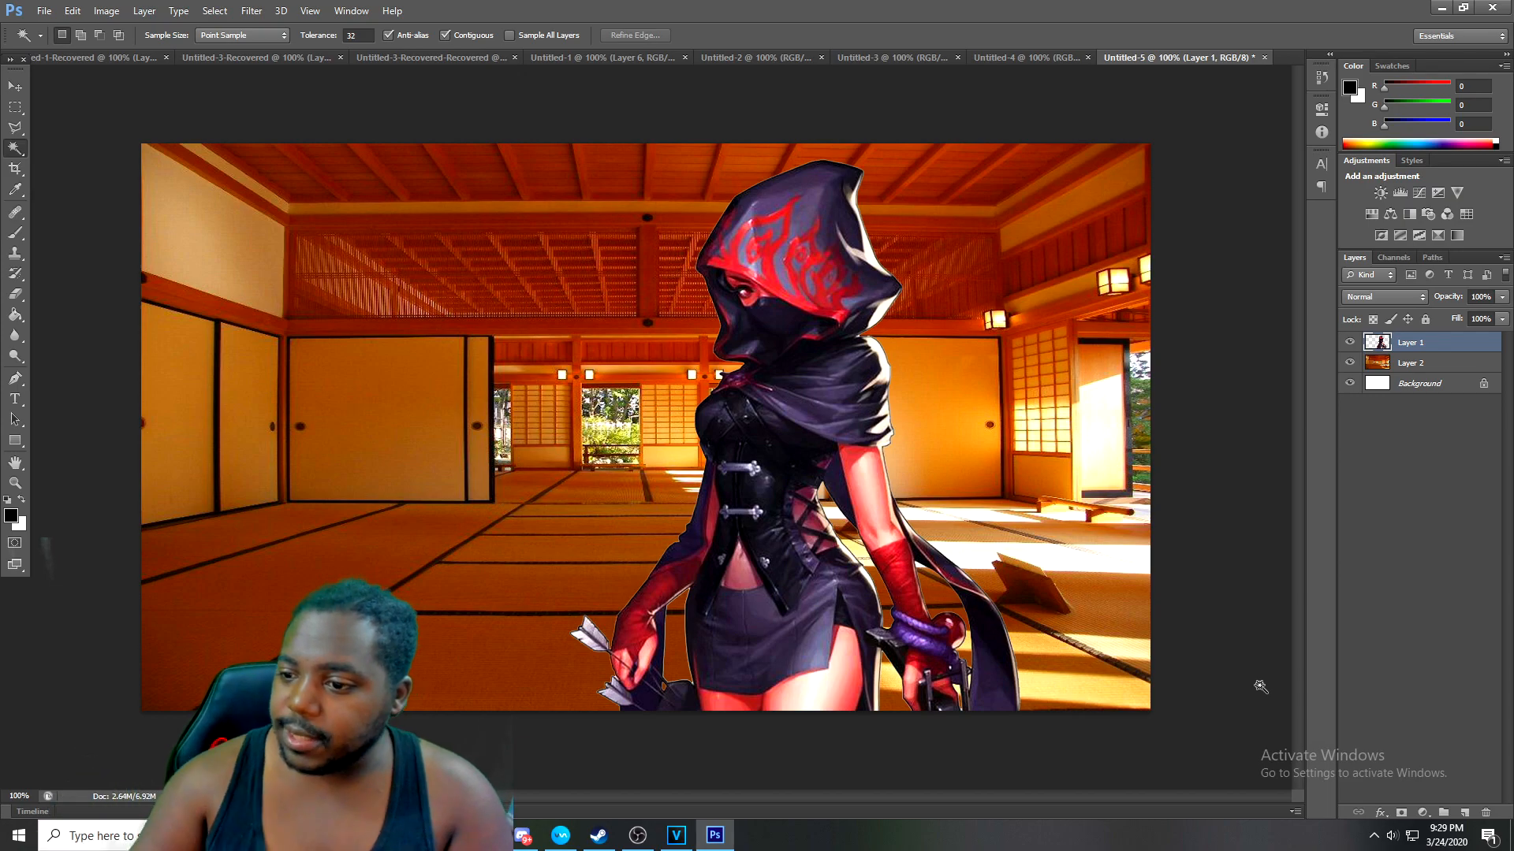
Boost the dojo layer's contrast with Curves, using RGB points at input 41, output 35 and input 200, output 228
left_click(1434, 366)
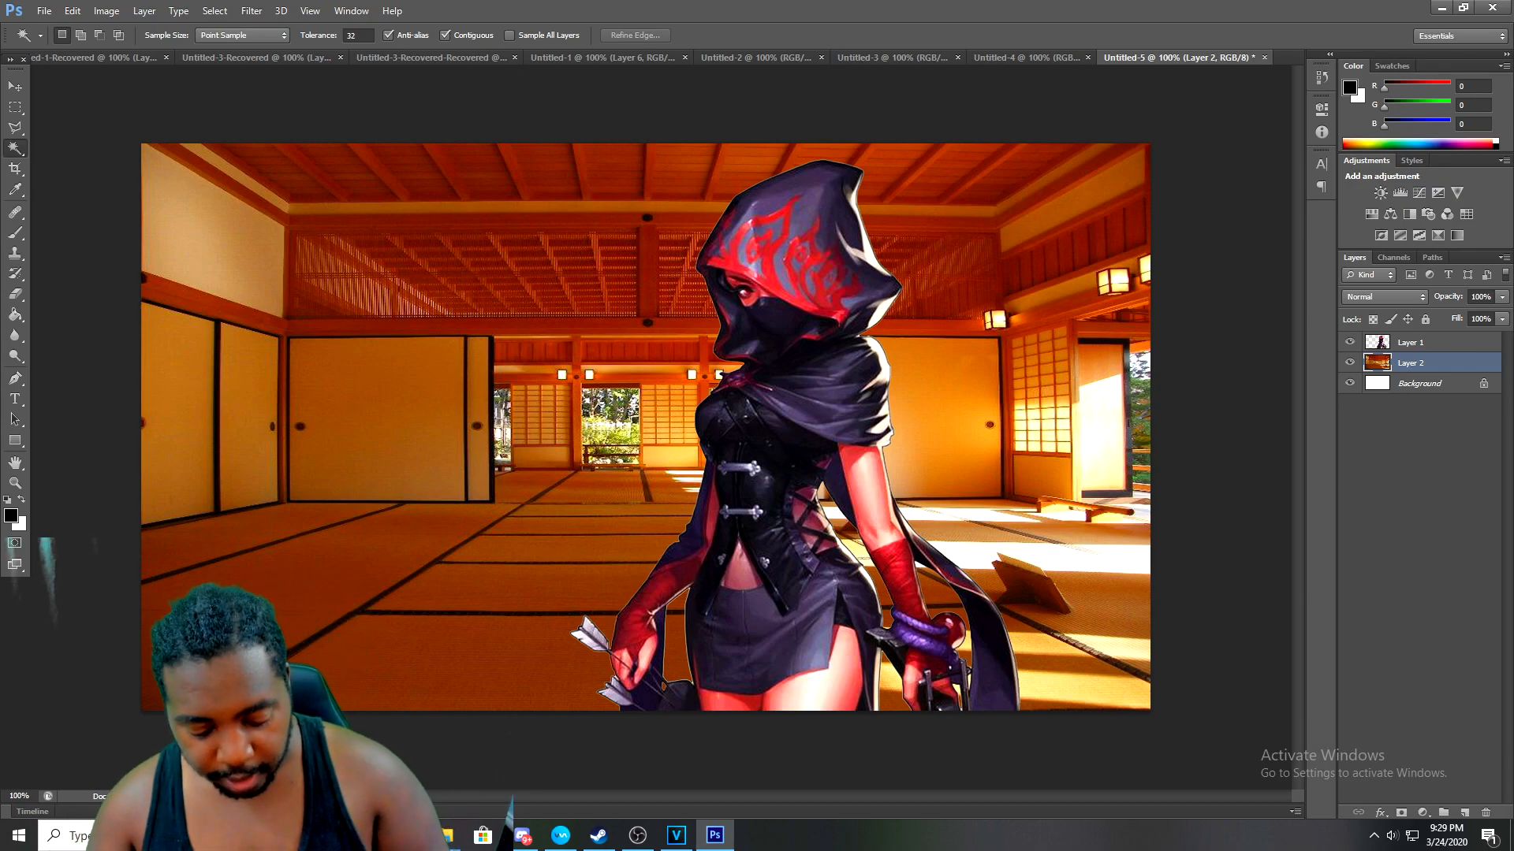
key("ctrl+m")
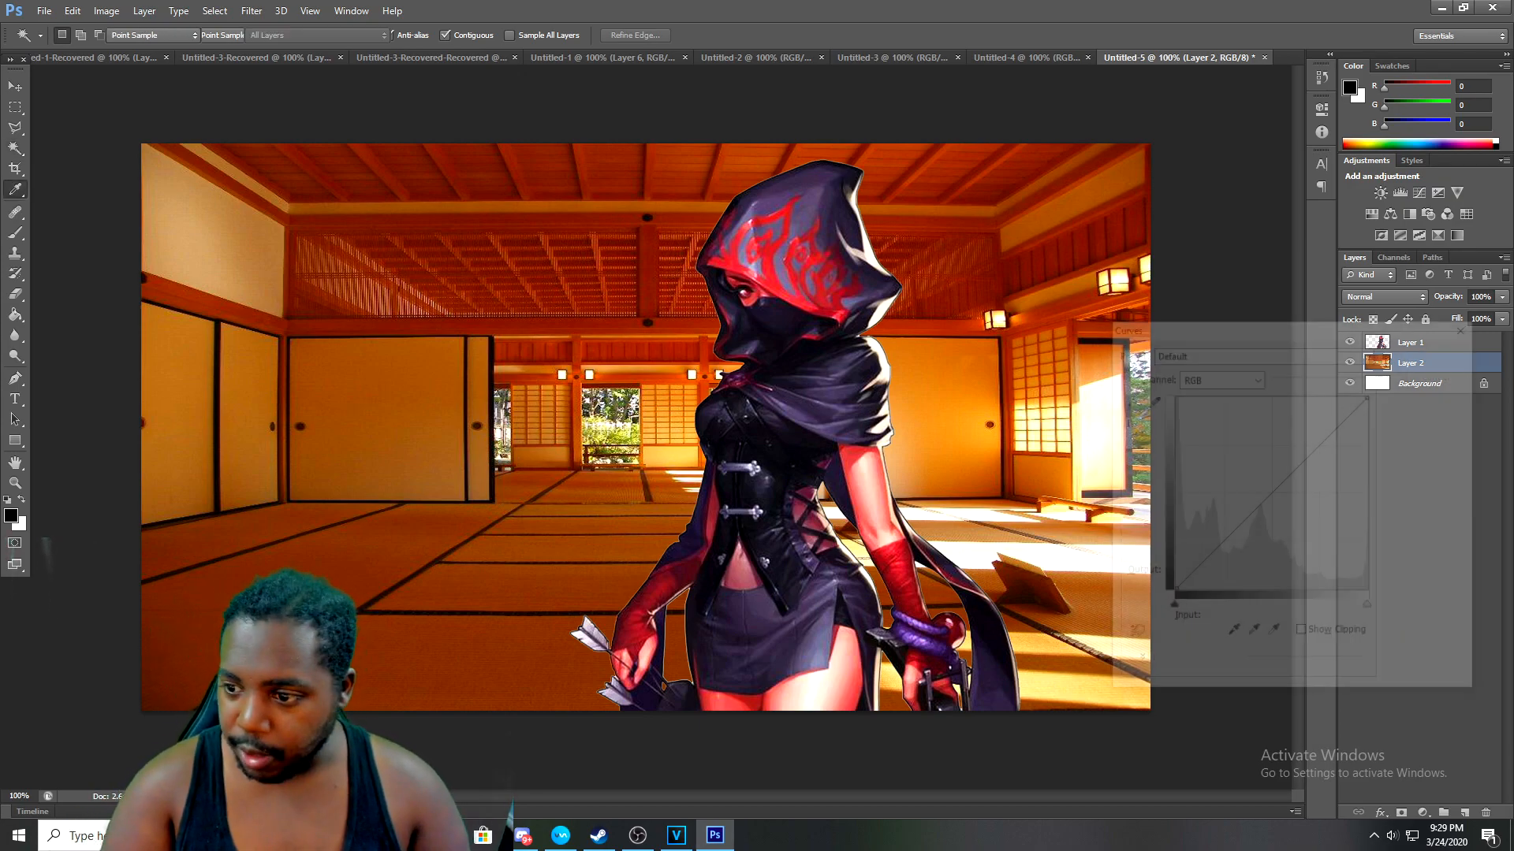
left_click_drag(1213, 549, 1226, 554)
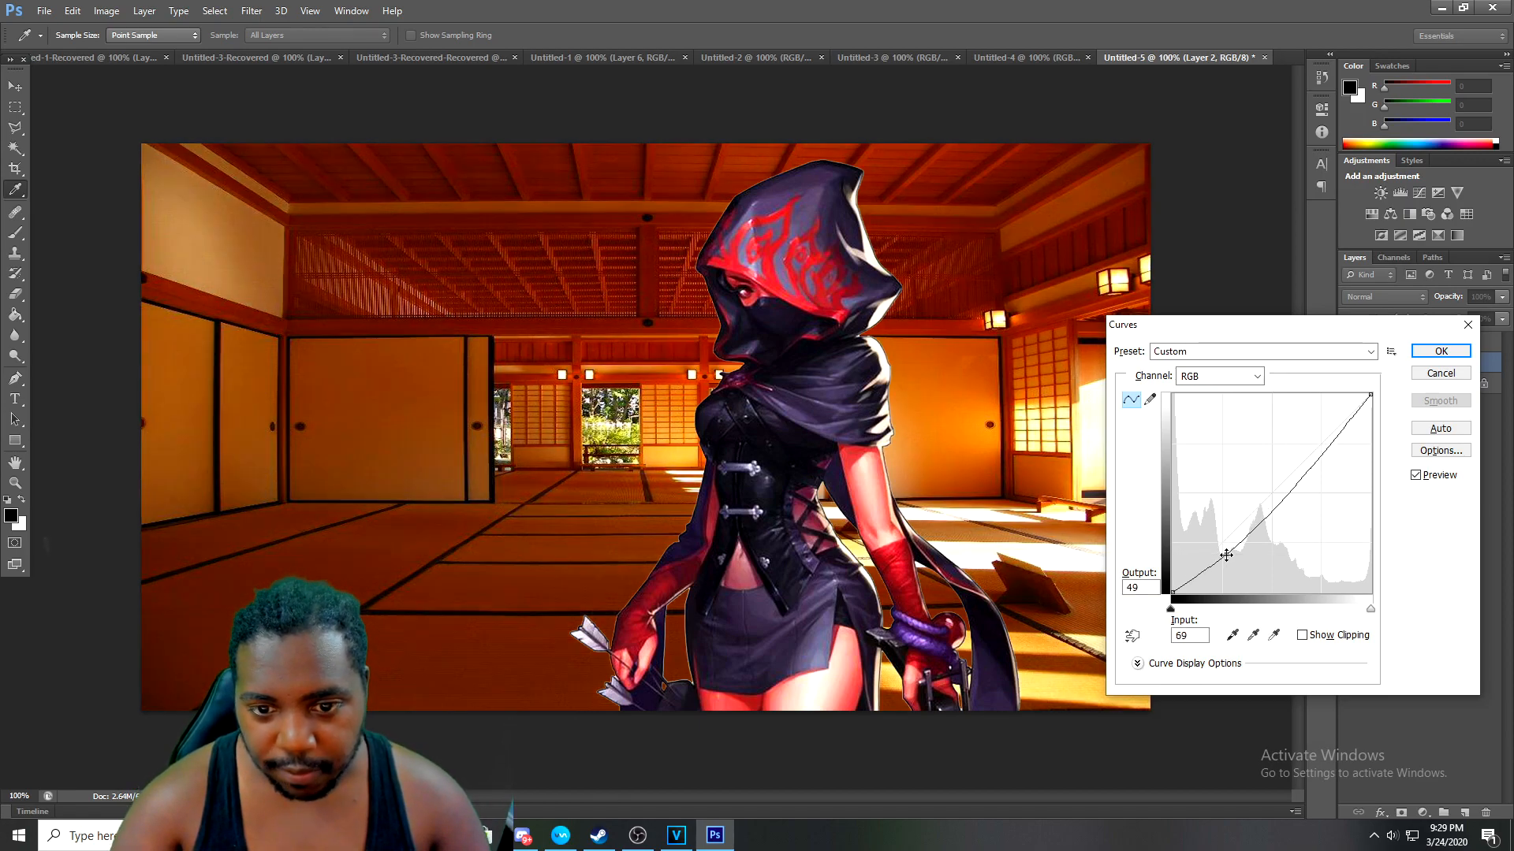
left_click_drag(1225, 554, 1208, 536)
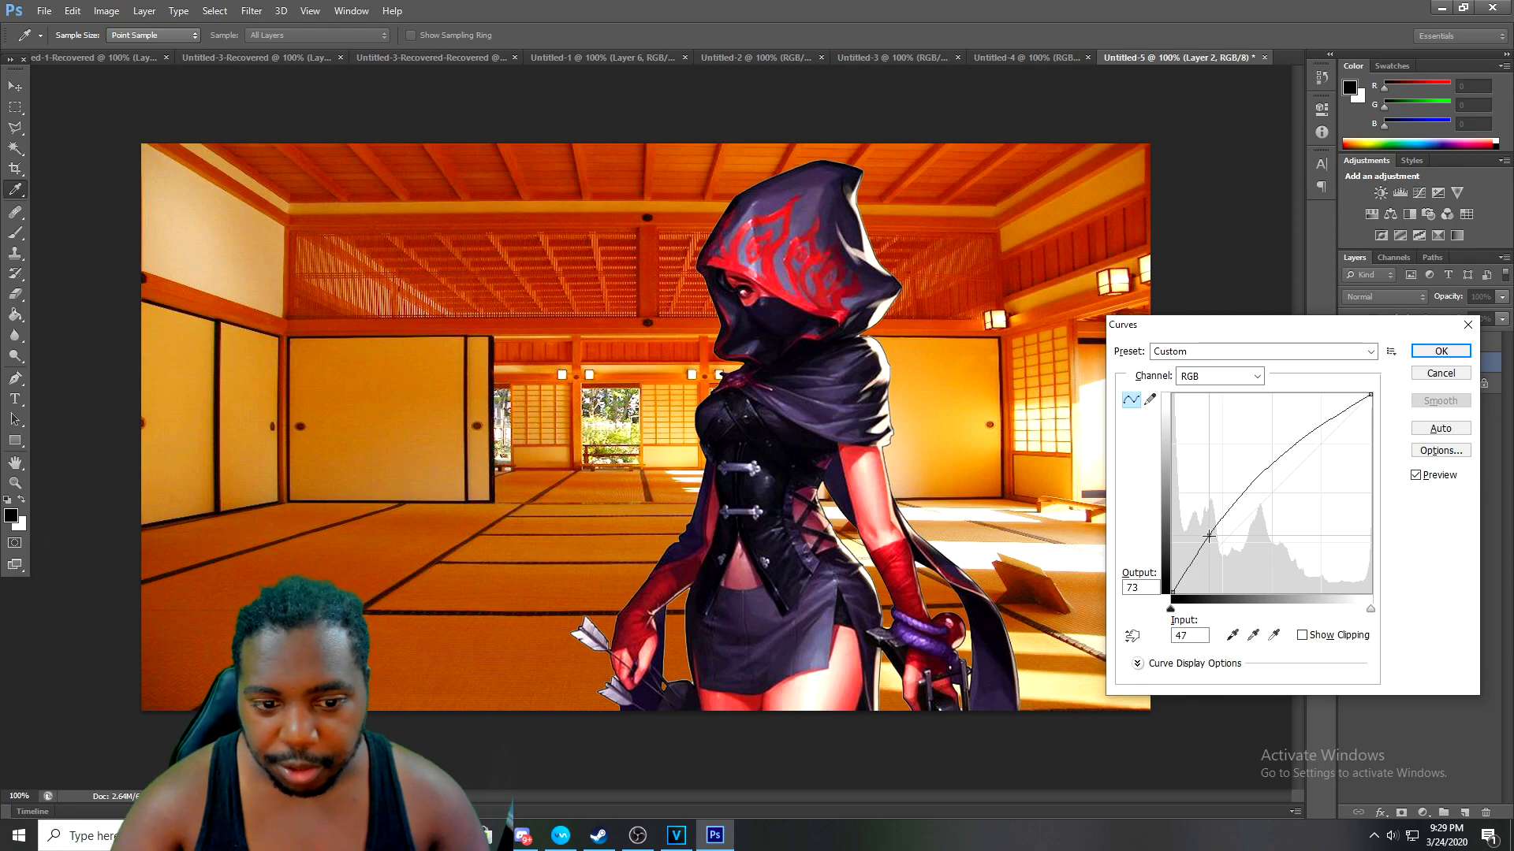
left_click_drag(1208, 537, 1233, 568)
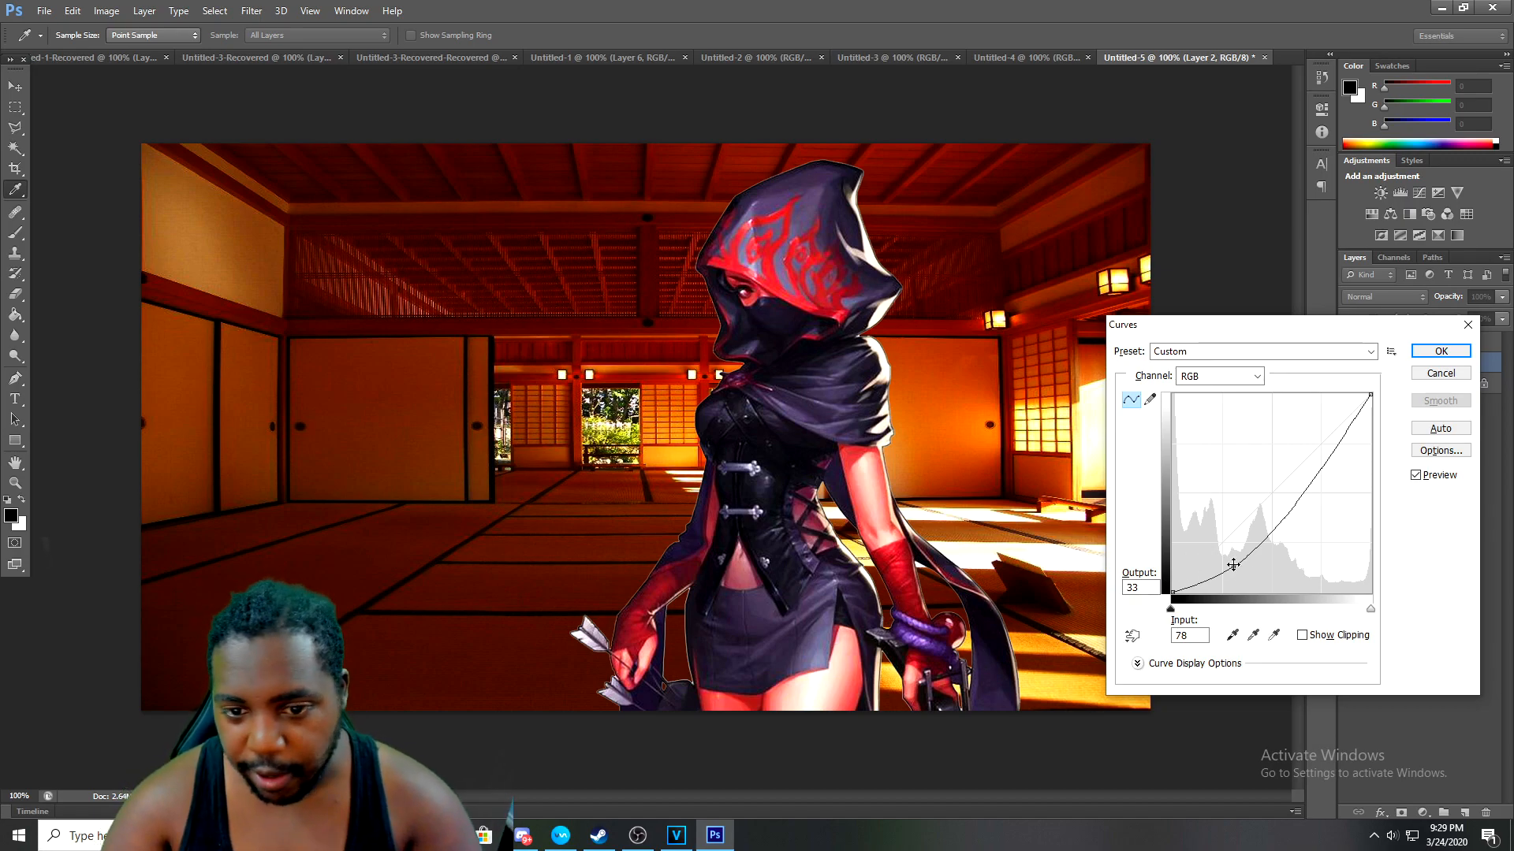
left_click_drag(1230, 565, 1218, 550)
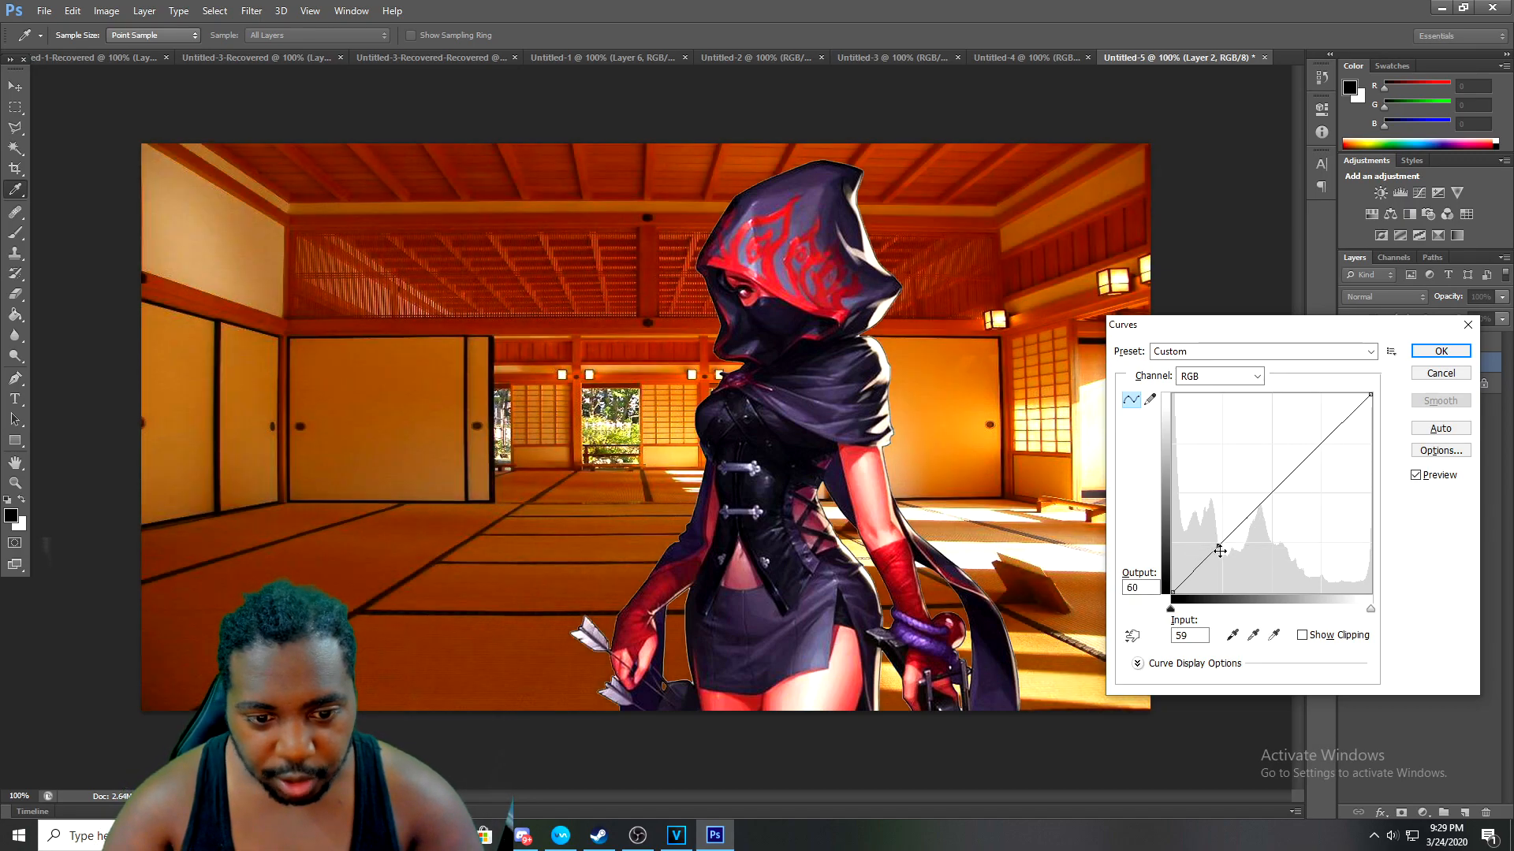
mouse_move(1218, 546)
left_mouse_down()
mouse_move(1227, 569)
mouse_move(1209, 569)
left_mouse_up()
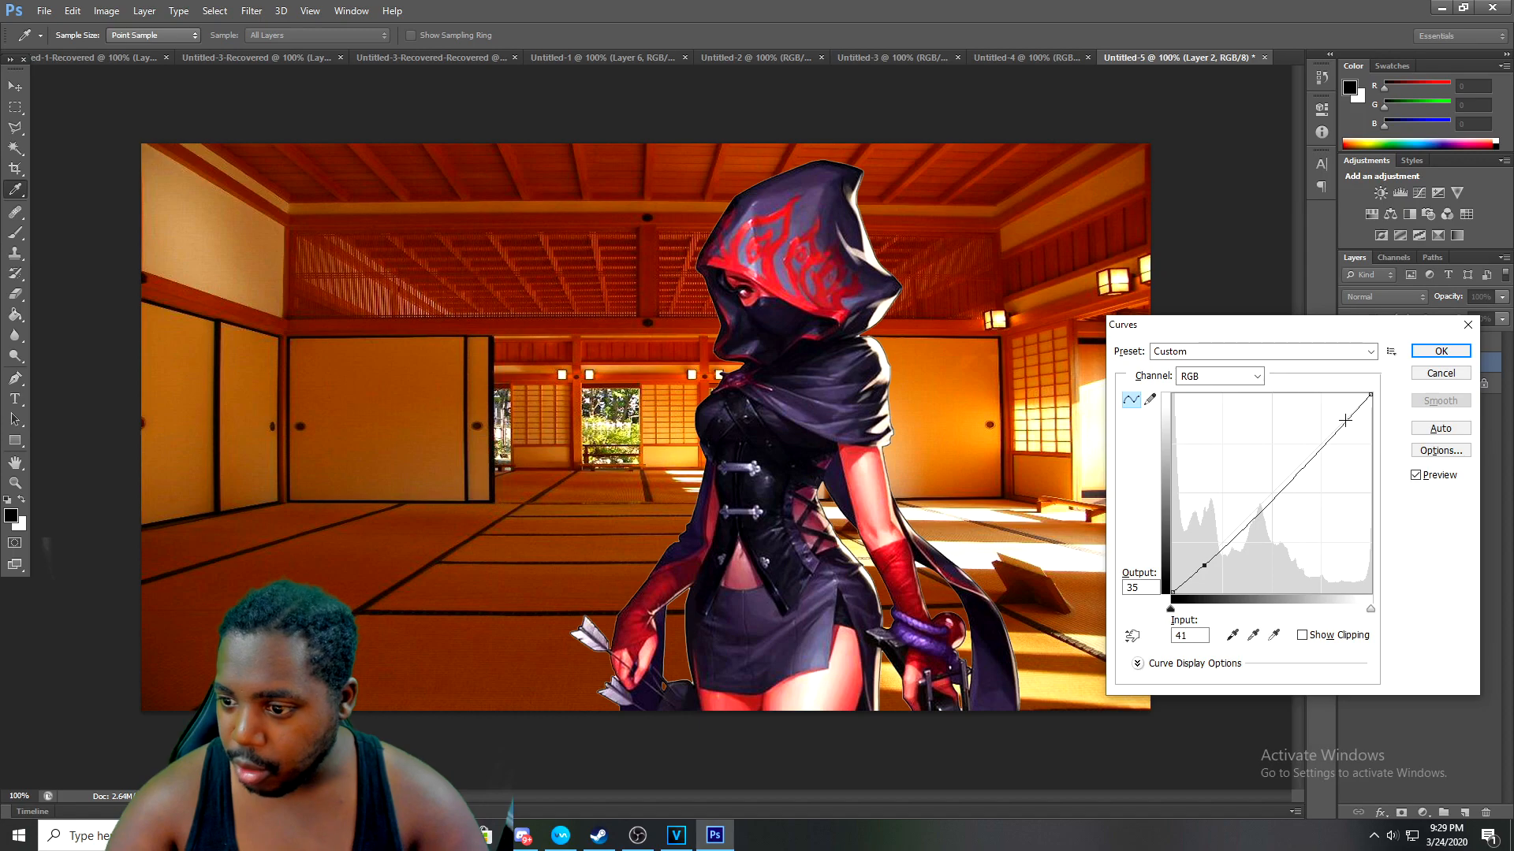
left_click_drag(1341, 427, 1328, 414)
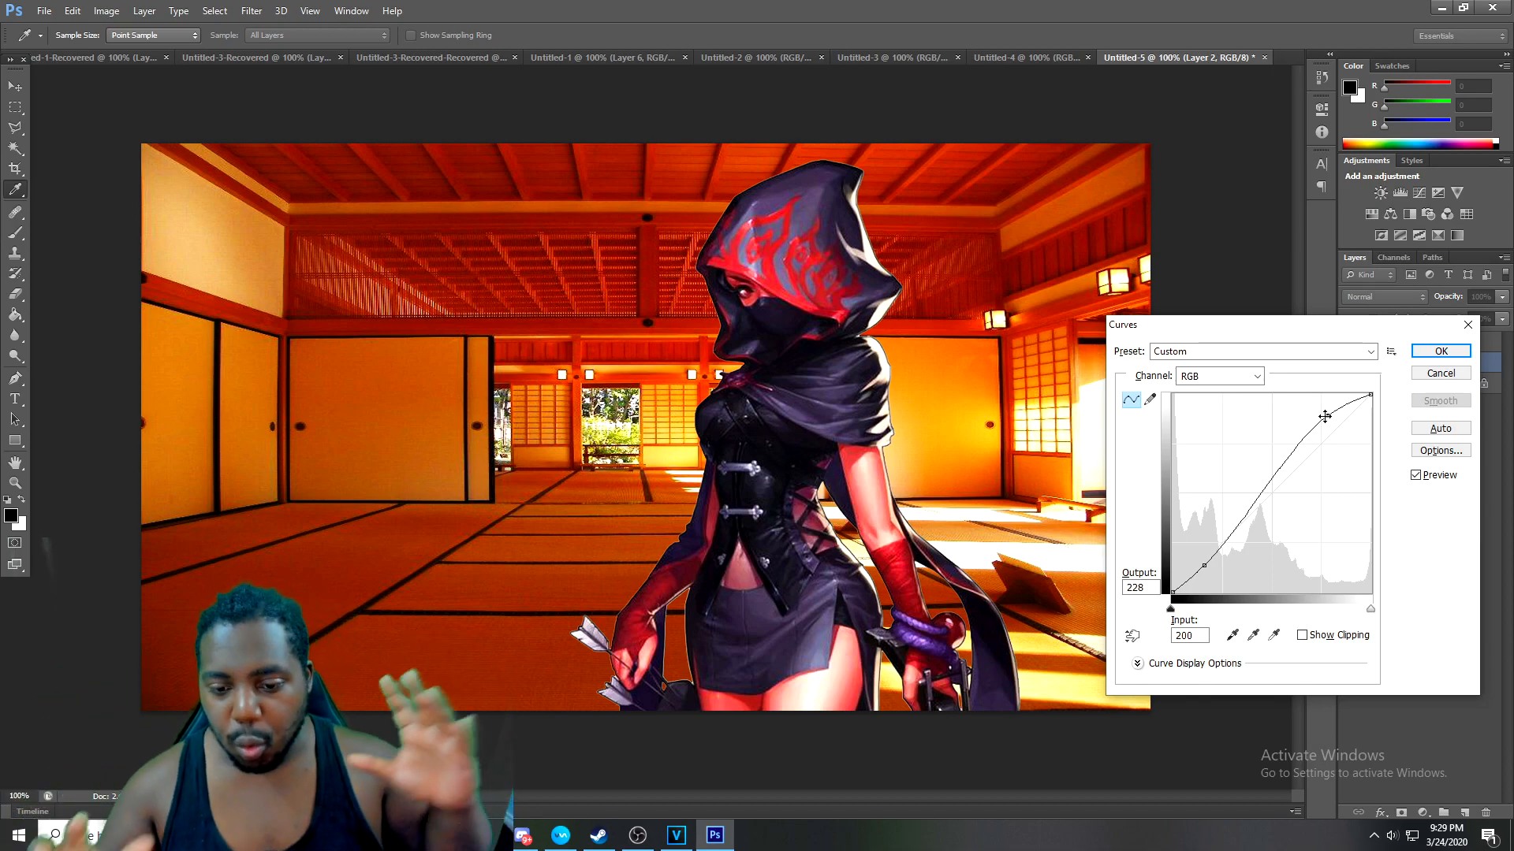
left_click(1440, 351)
key("w")
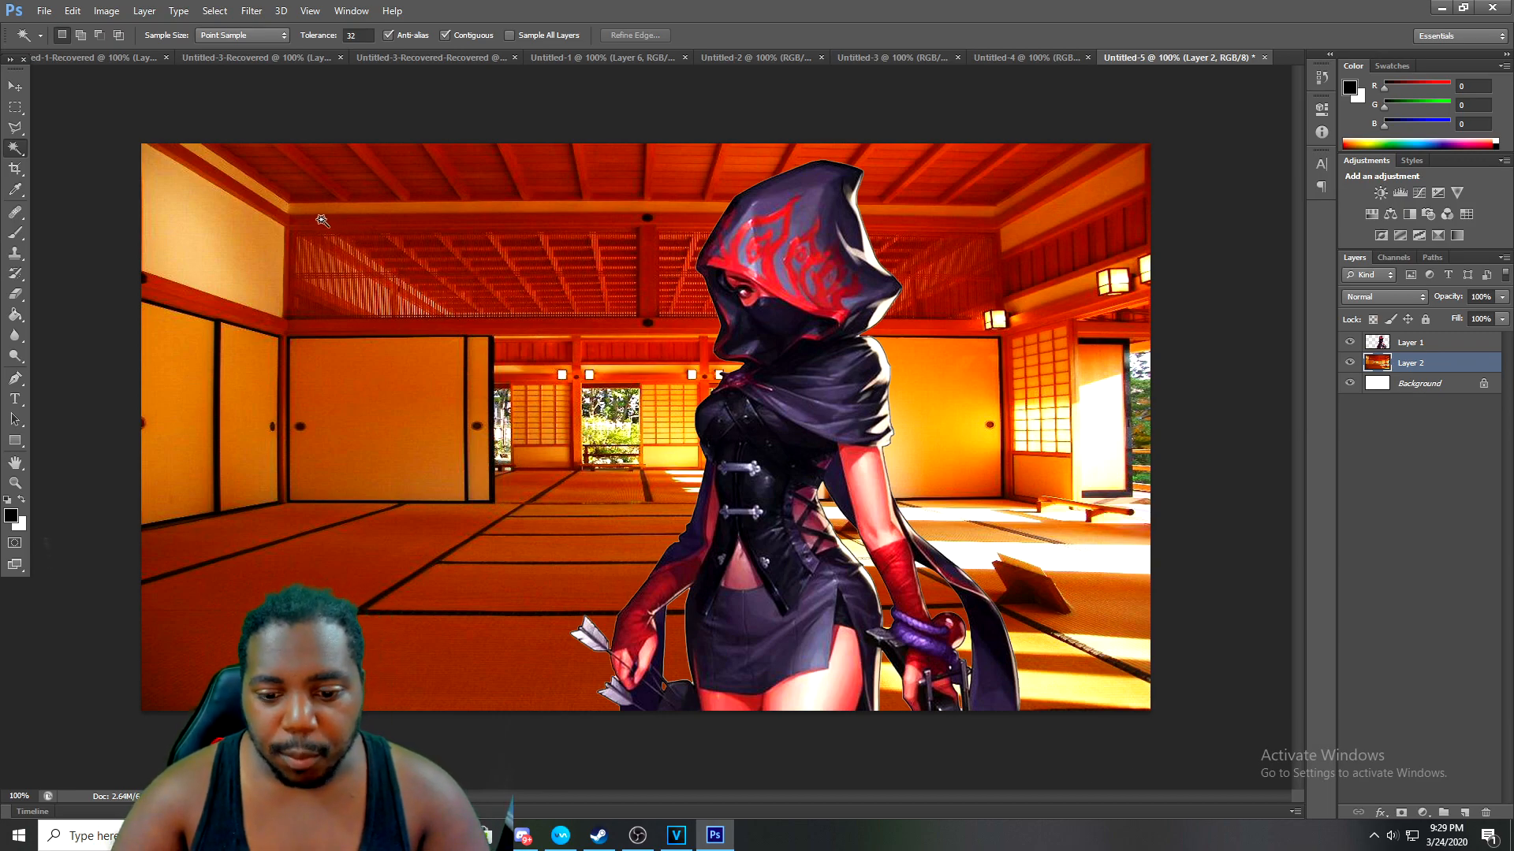
left_click(78, 12)
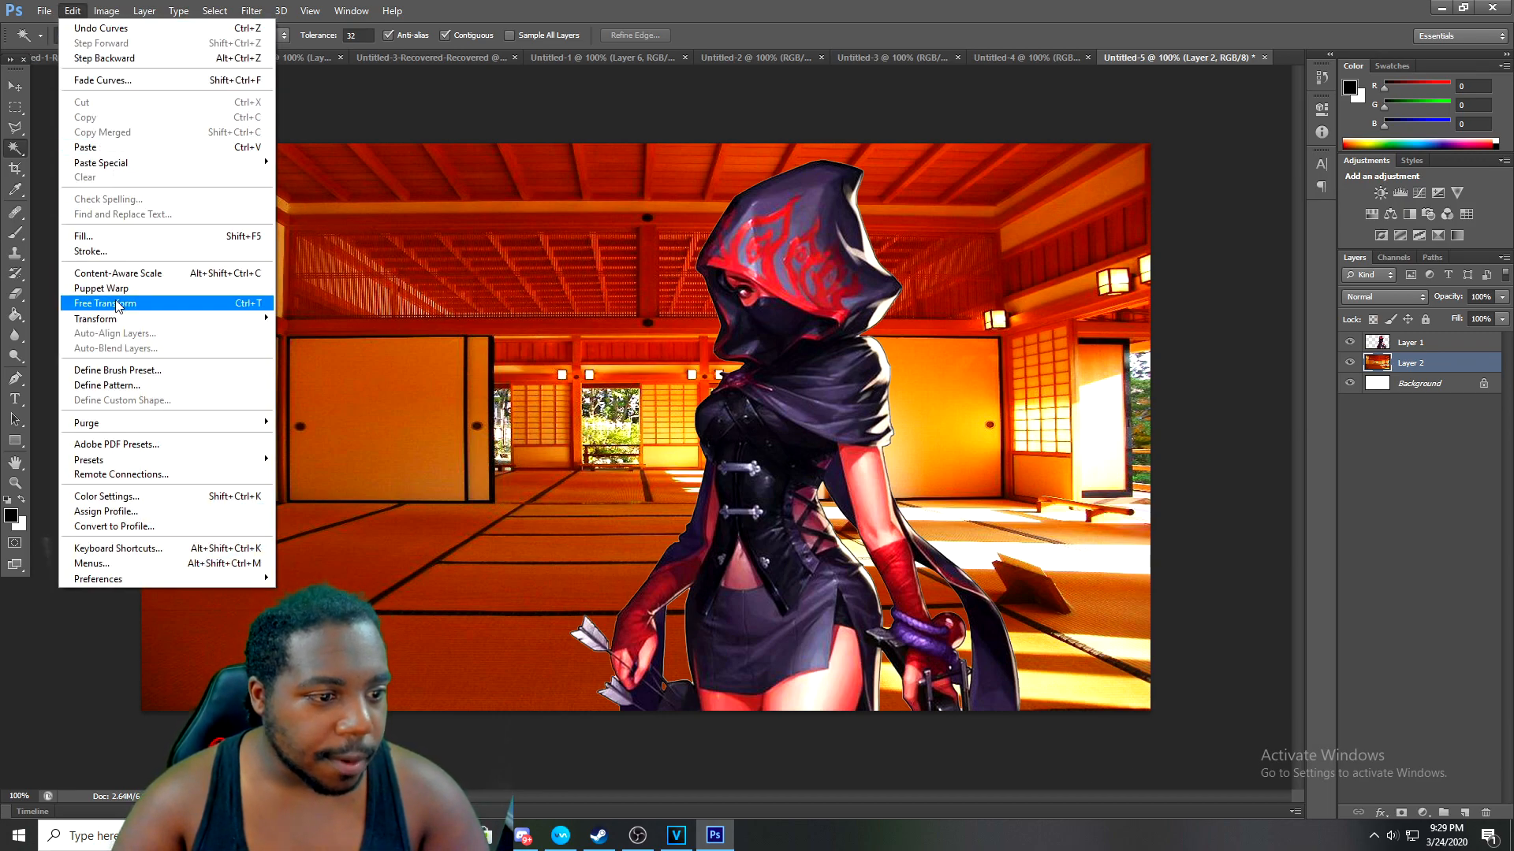
left_click(118, 303)
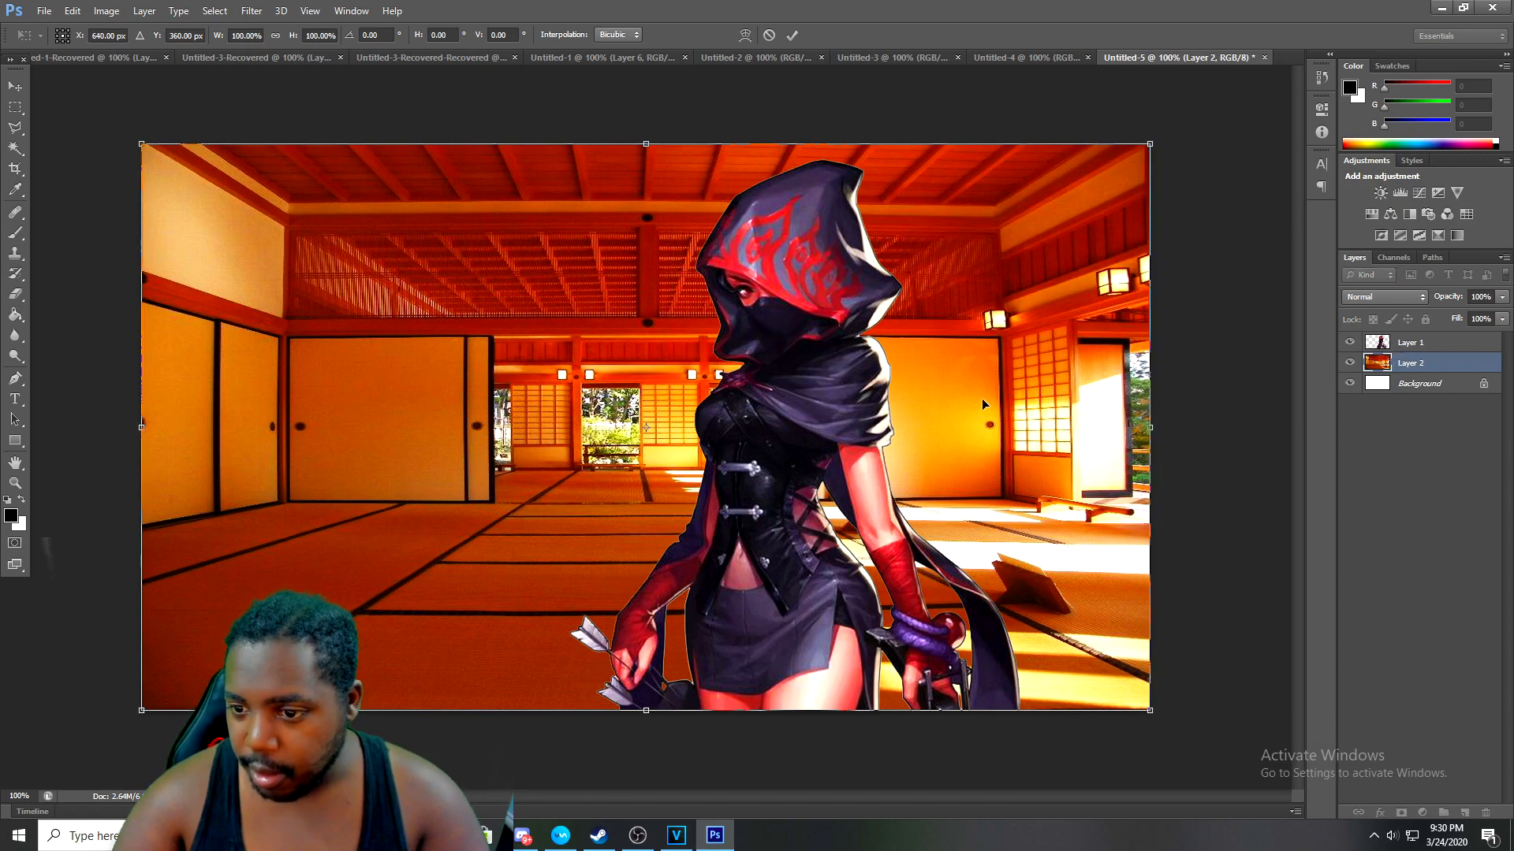
key("Return")
Free Transform the assassin layer to shift her slightly to the right within the dojo
left_click(1415, 343)
left_click(78, 11)
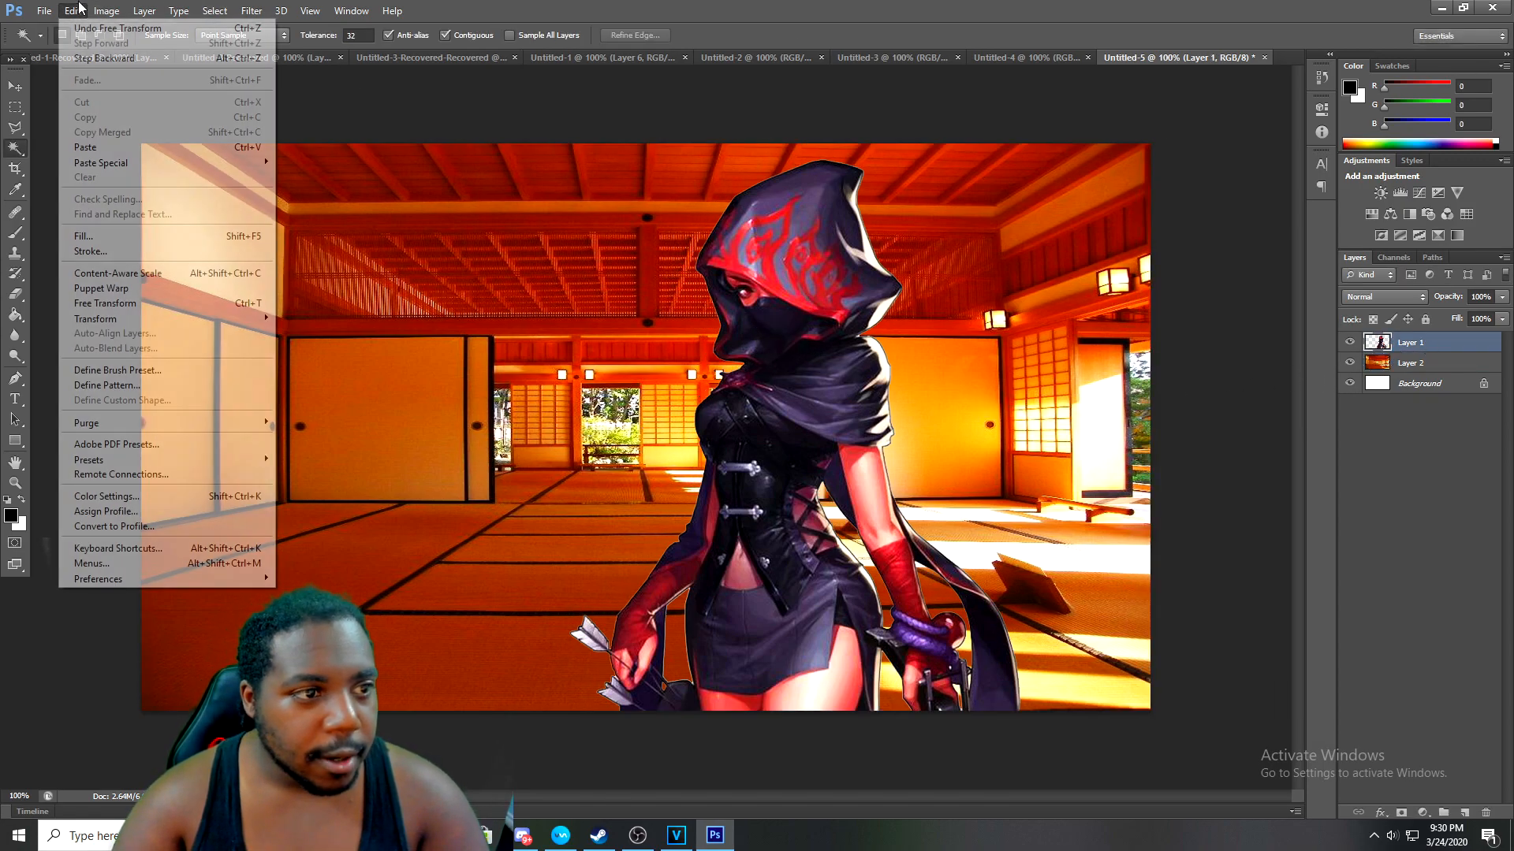
left_click(118, 304)
left_click_drag(747, 406, 783, 408)
key("Return")
key("w")
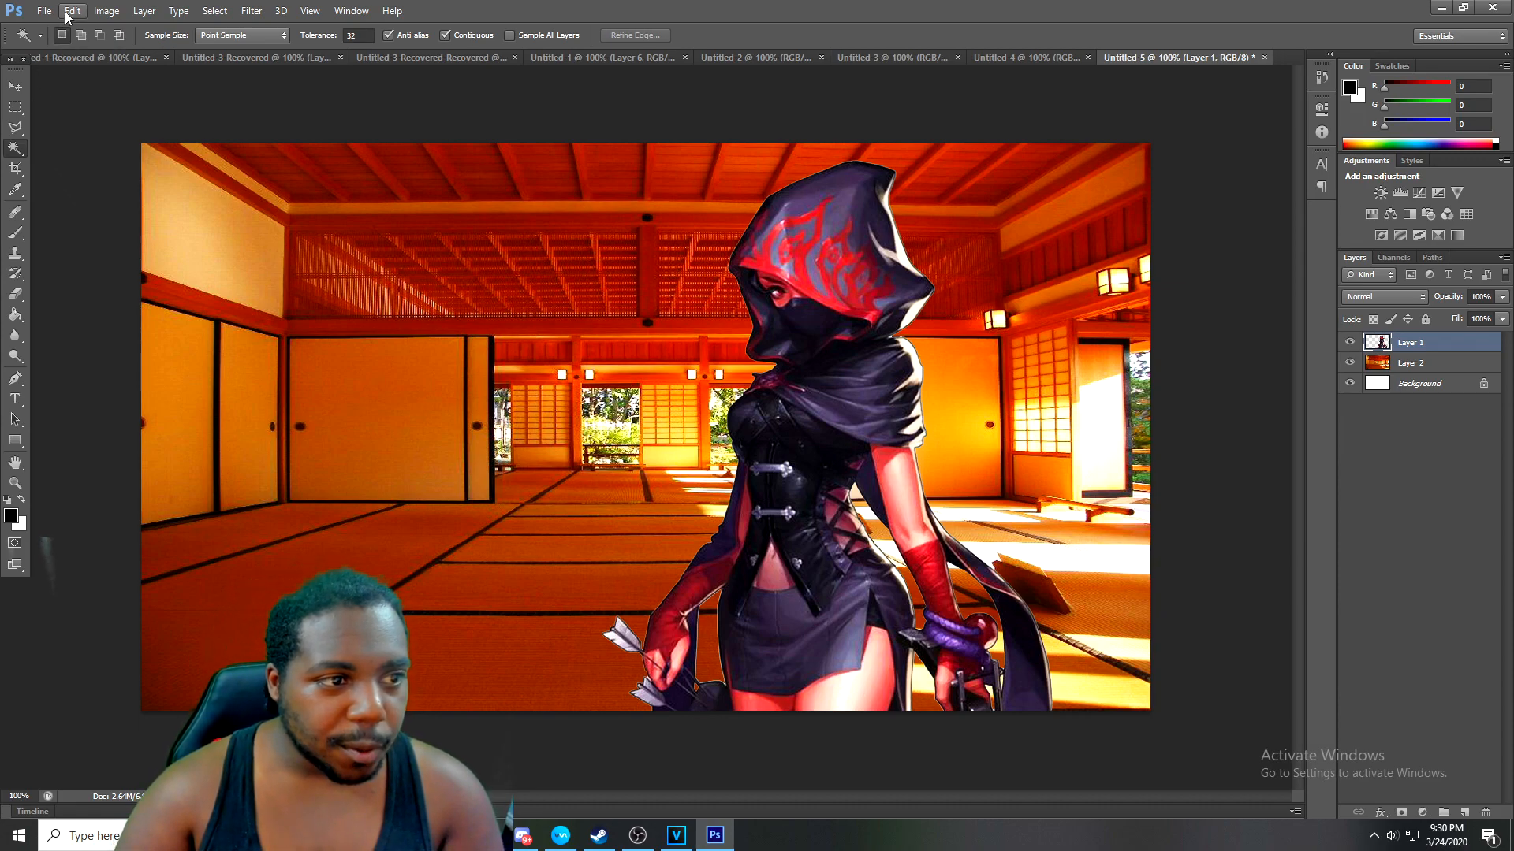
Add a two-line yellow Road Rage text reading "FULL AD" and "12/0/0" at the upper left of the canvas
left_click(15, 401)
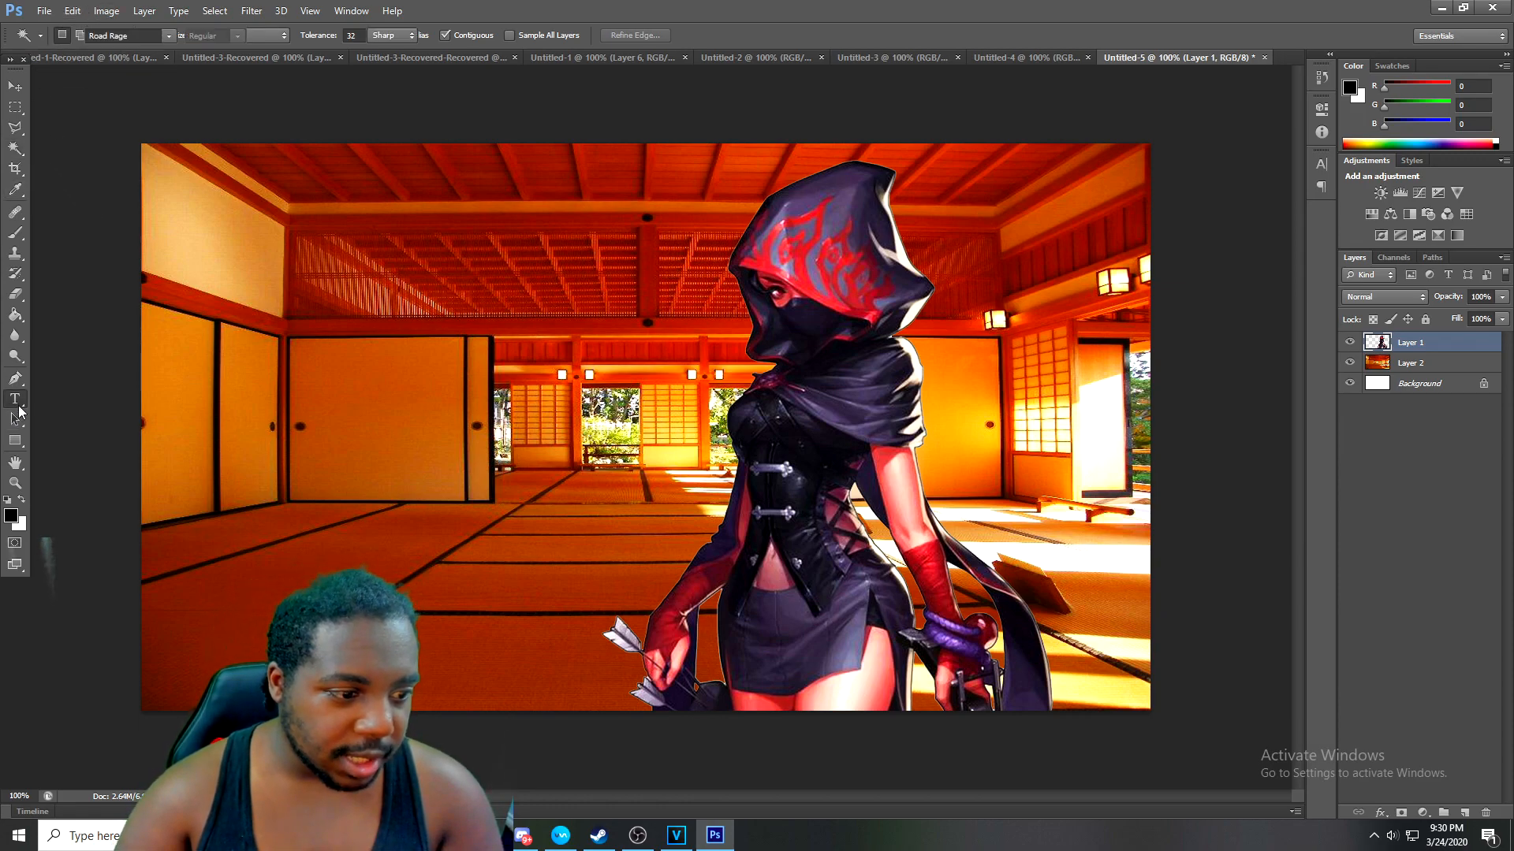
left_click(266, 273)
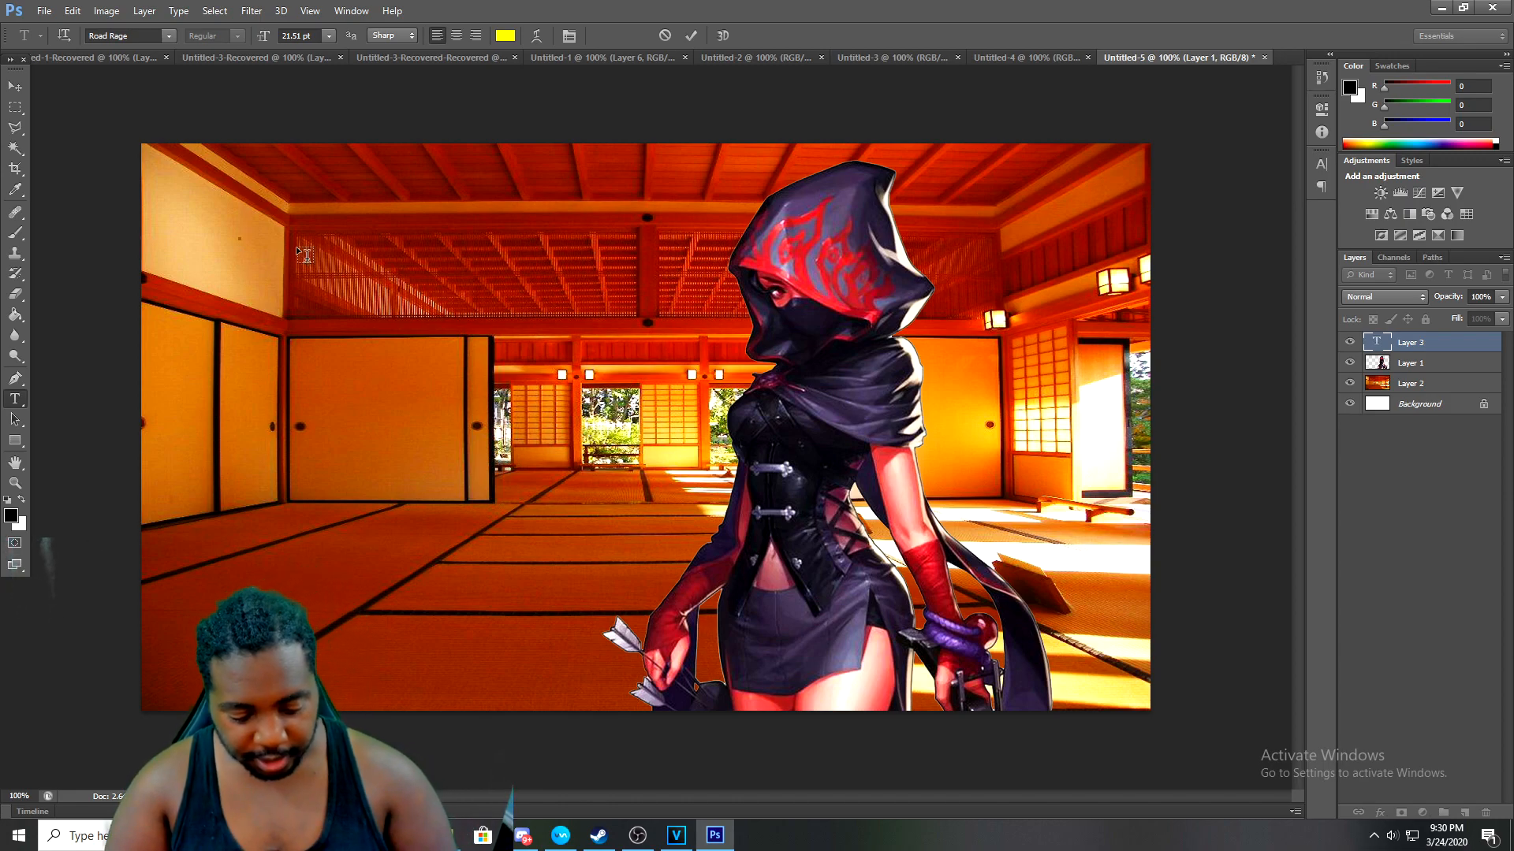
type("FULL AD")
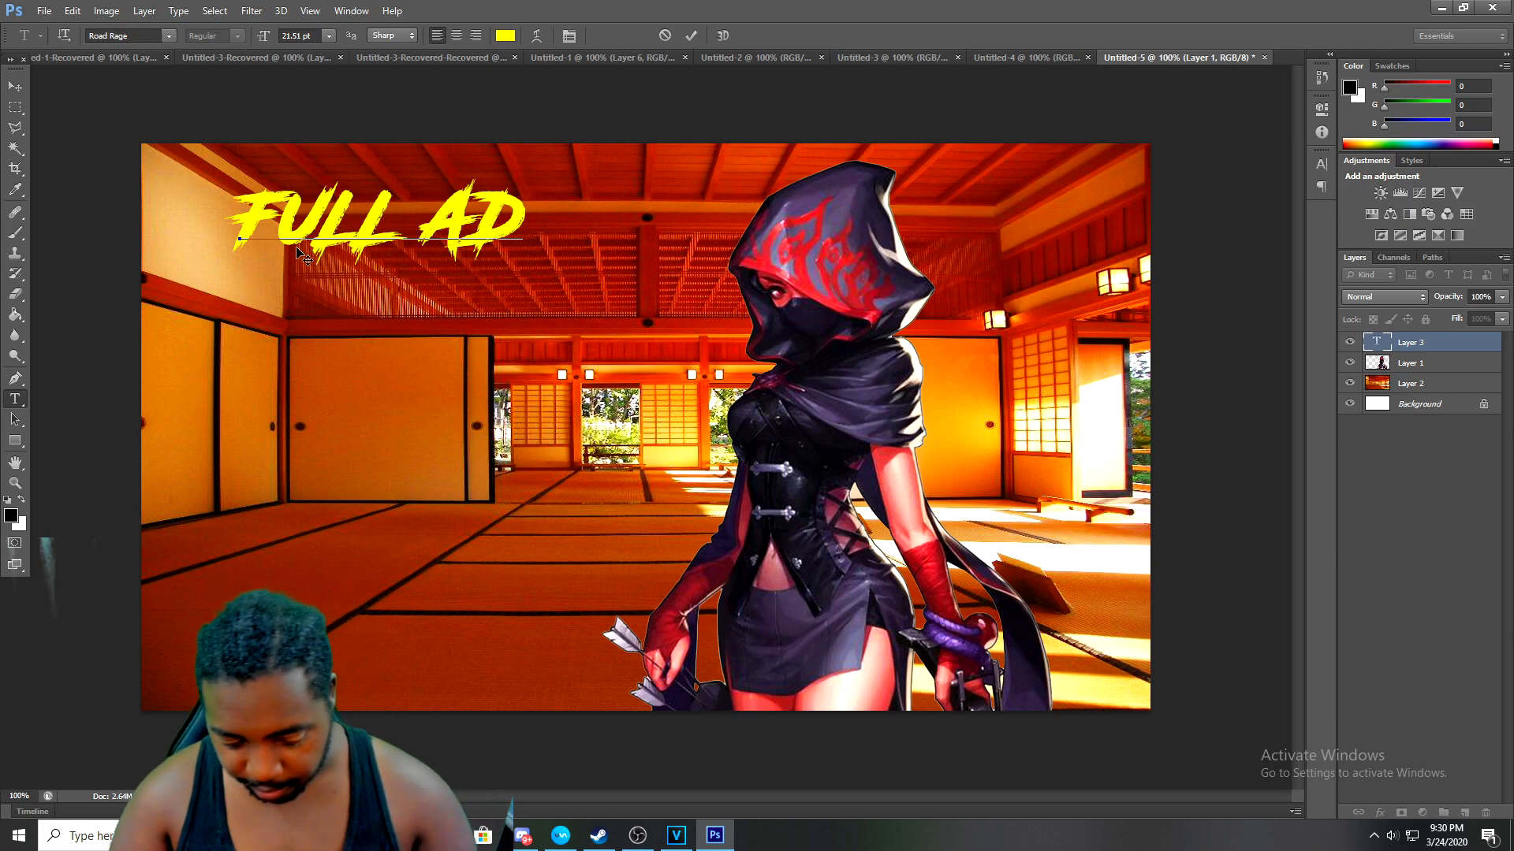
key("Return")
type("12")
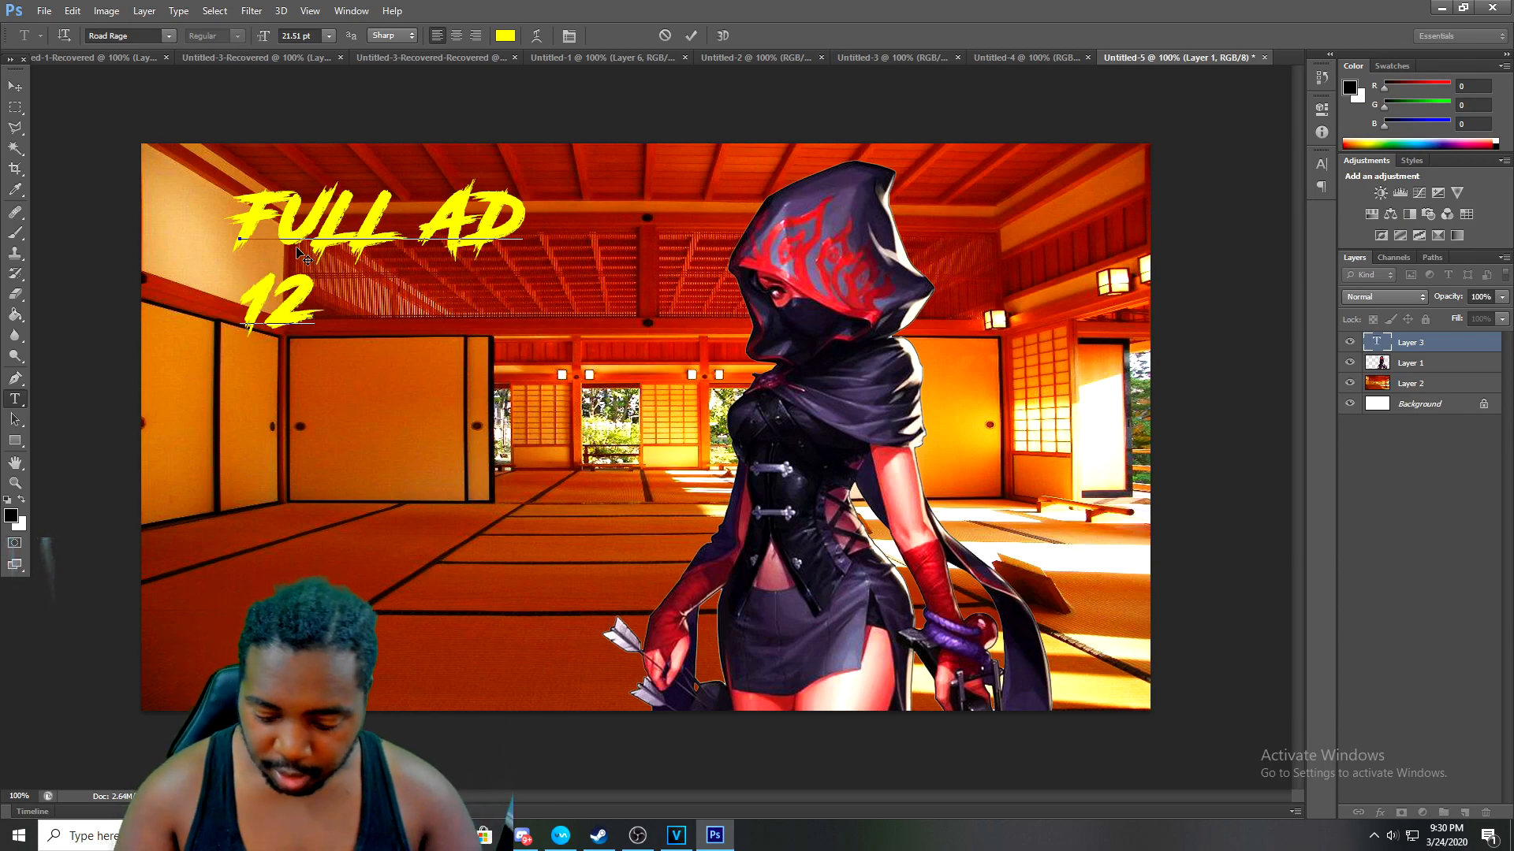
type("/0")
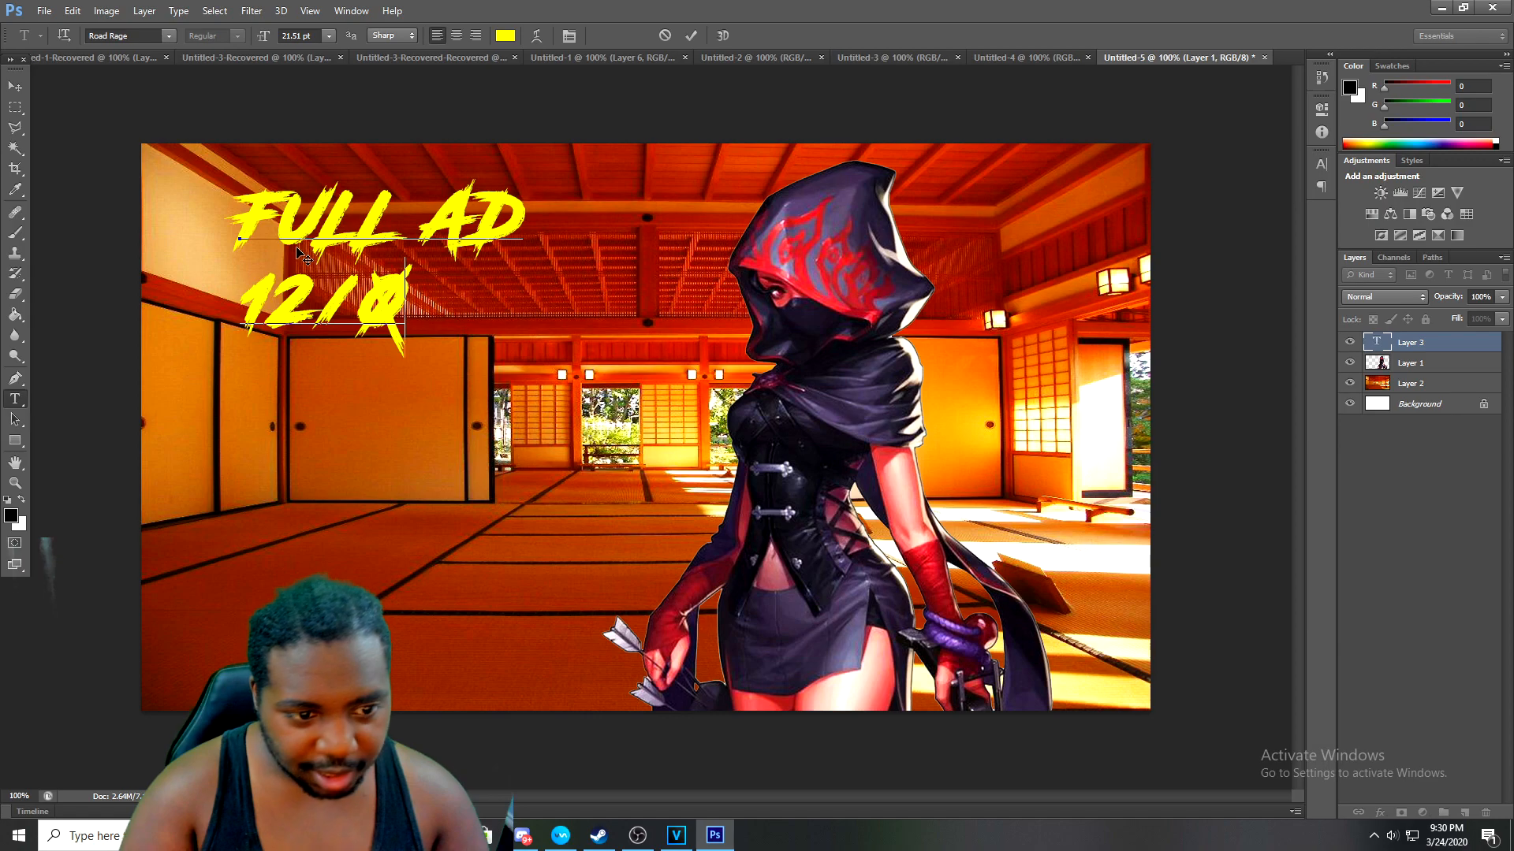
type("1")
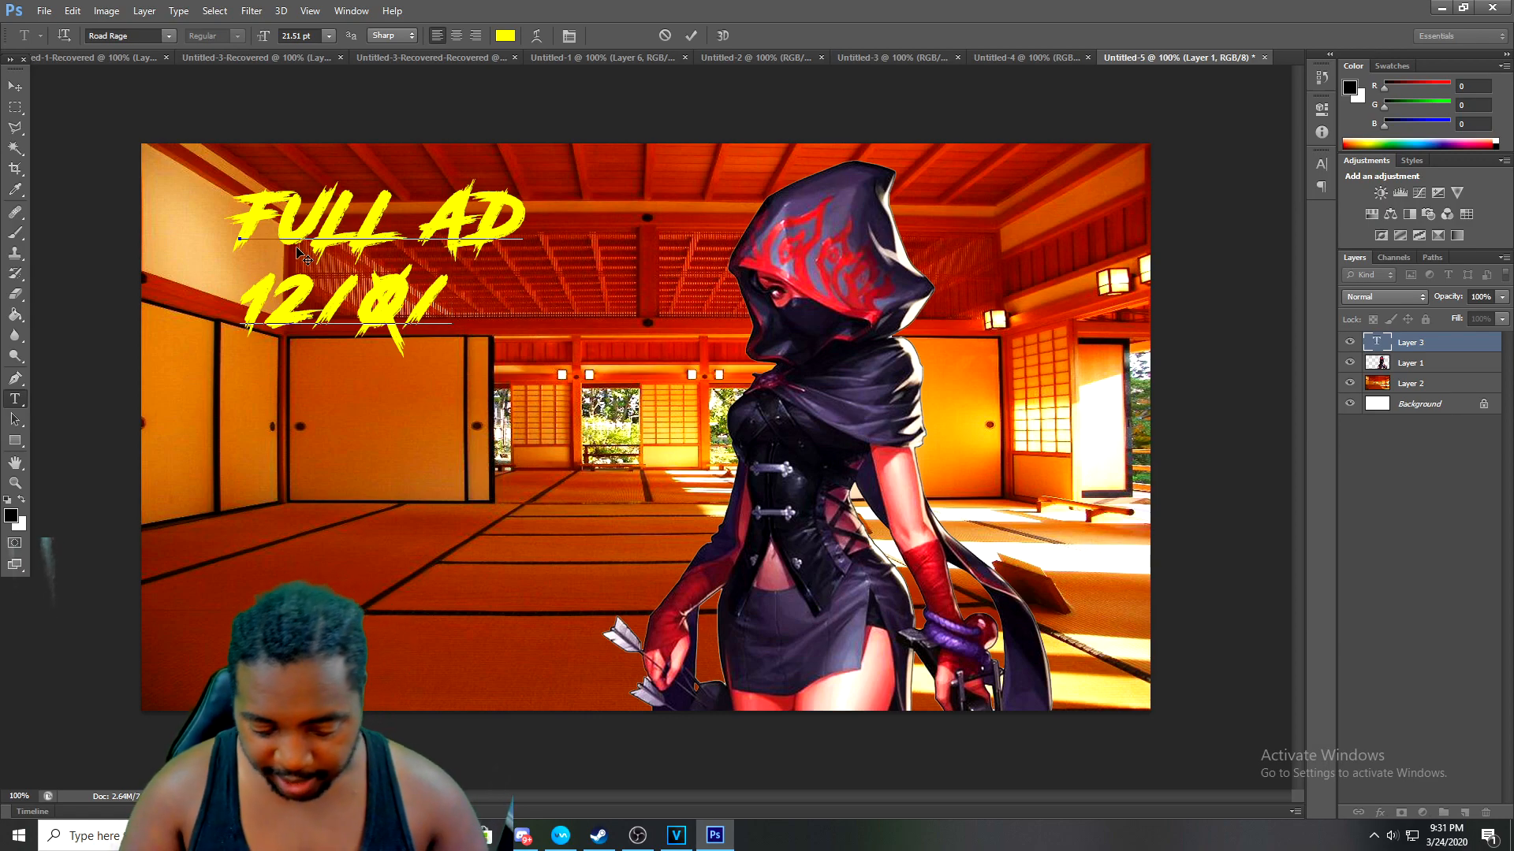
type("0")
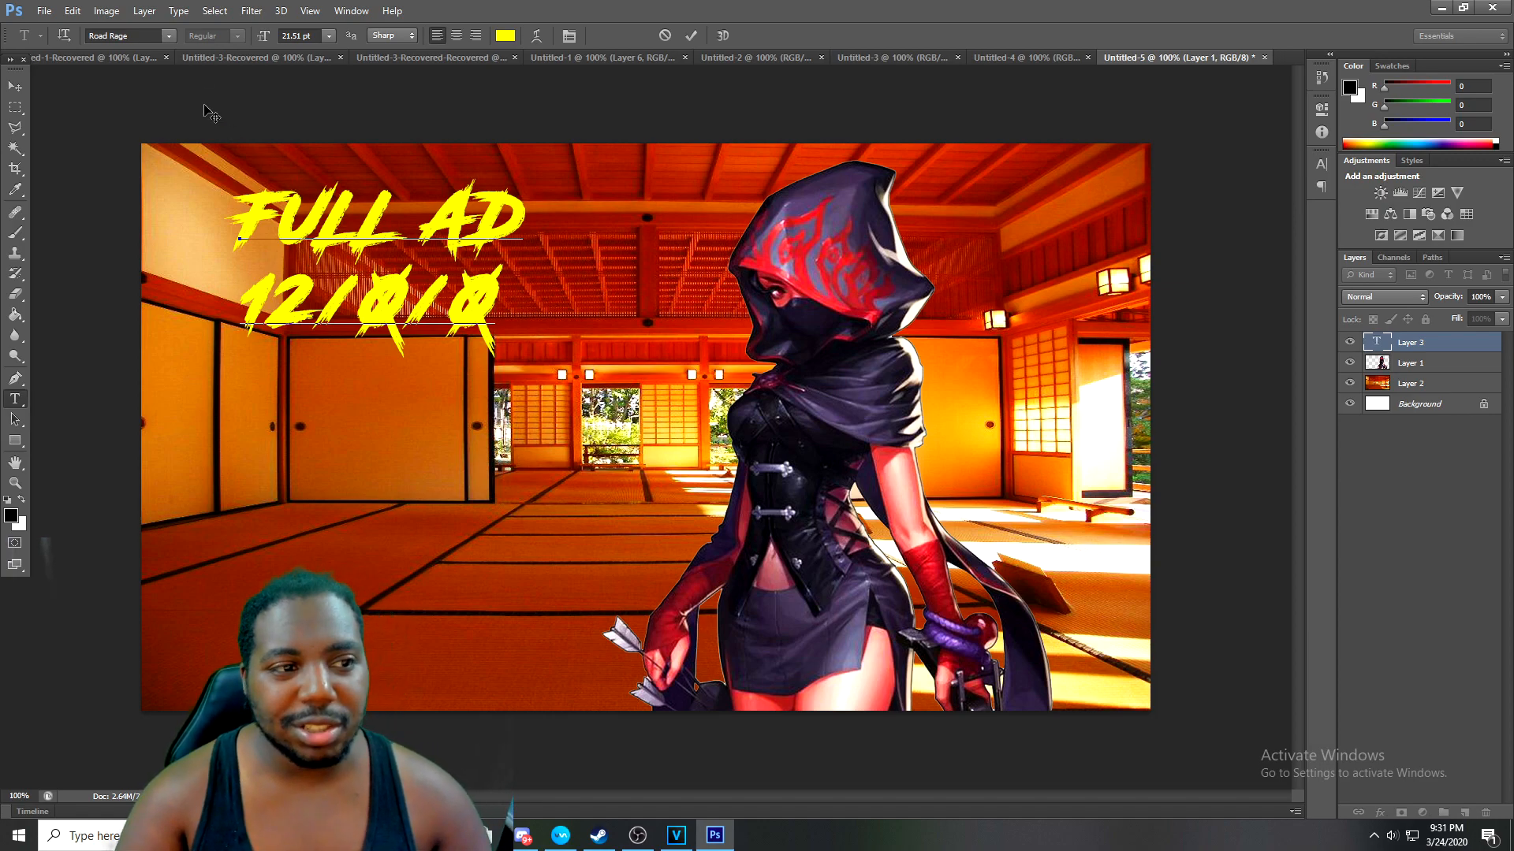
left_click(91, 14)
mouse_move(78, 15)
left_click(358, 323)
double_click(376, 294)
left_click(398, 287)
left_click(498, 287)
key("ctrl+a")
left_click(72, 11)
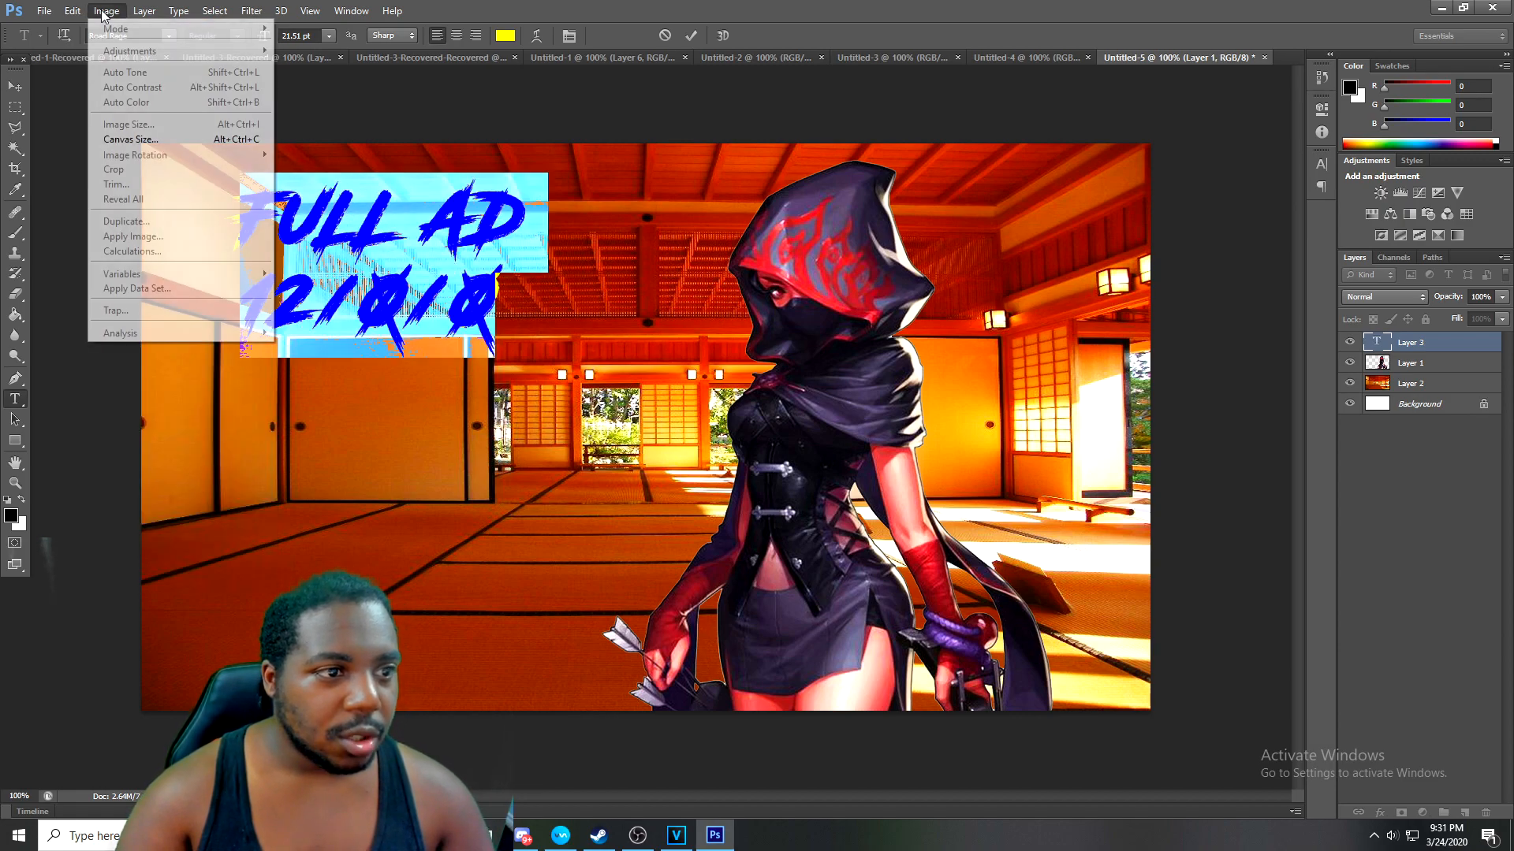
left_click(81, 671)
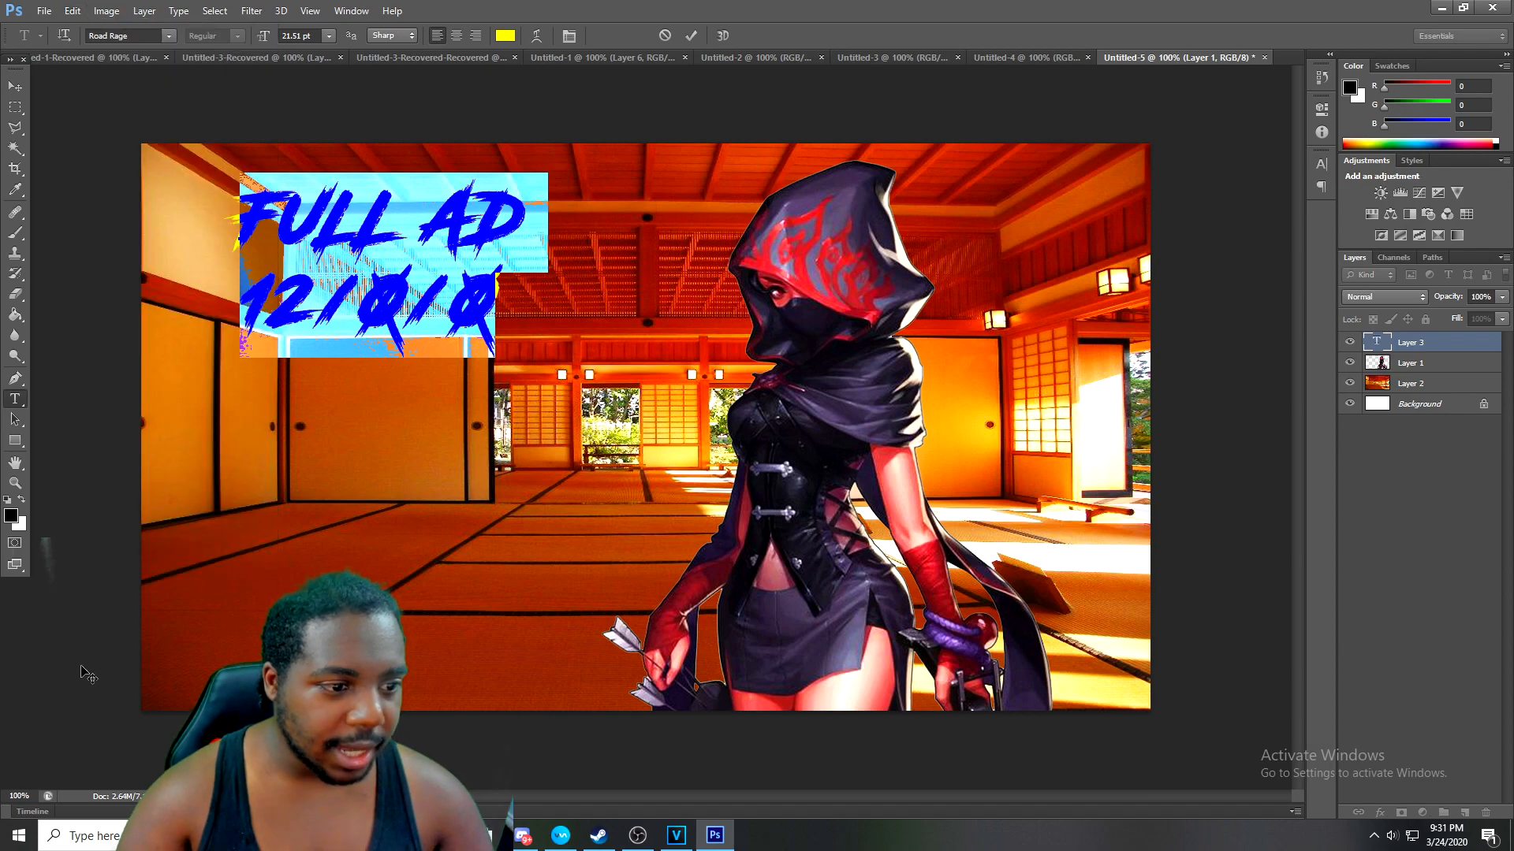
Commit the title text and Free Transform it to fill the canvas's left half at full height, about 170% wide and 308% high
left_click(1416, 352)
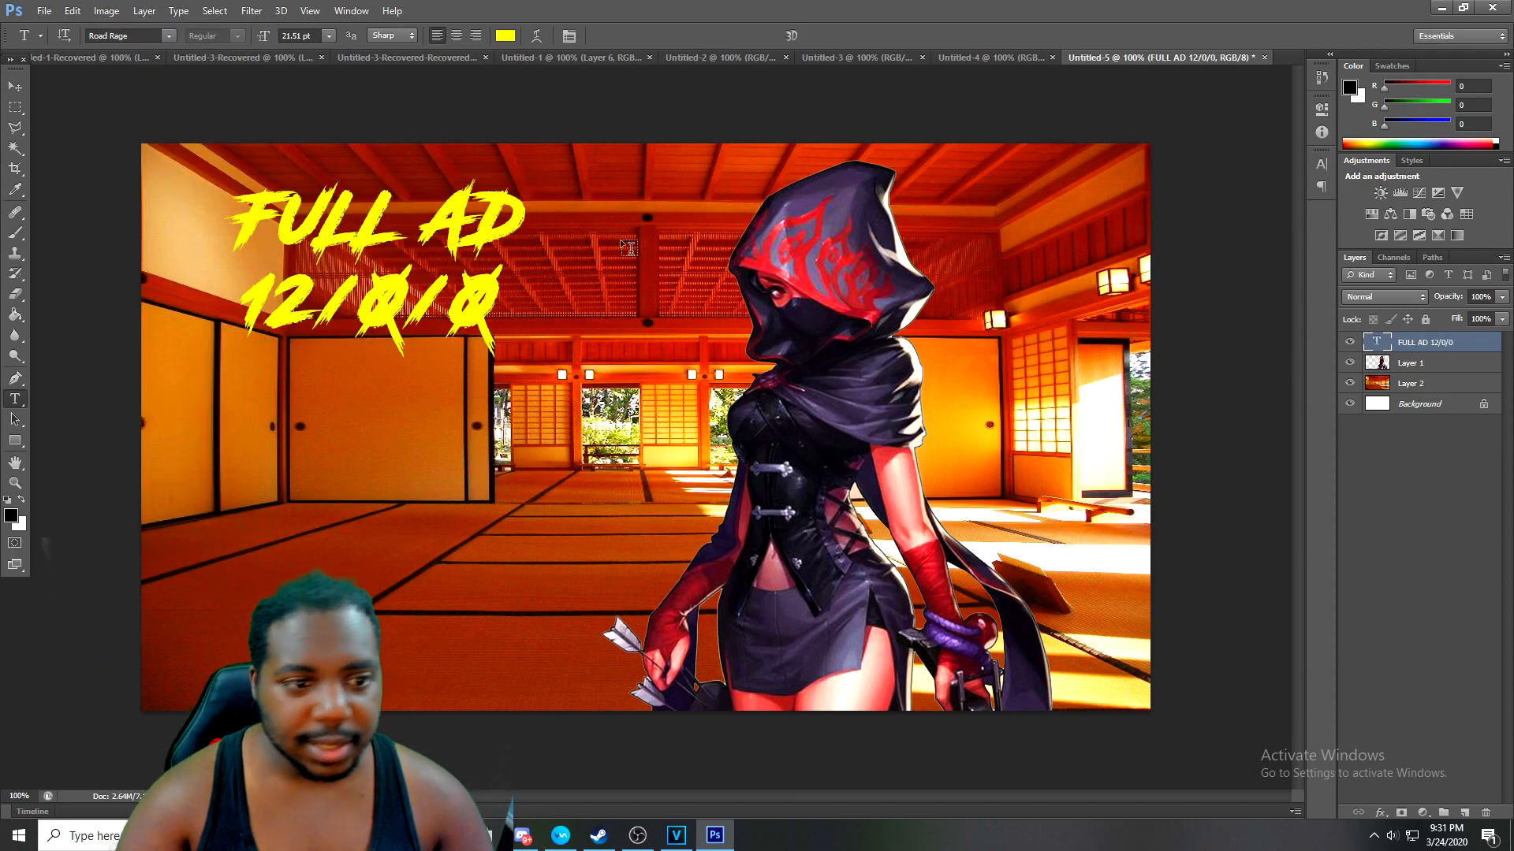
left_click(72, 11)
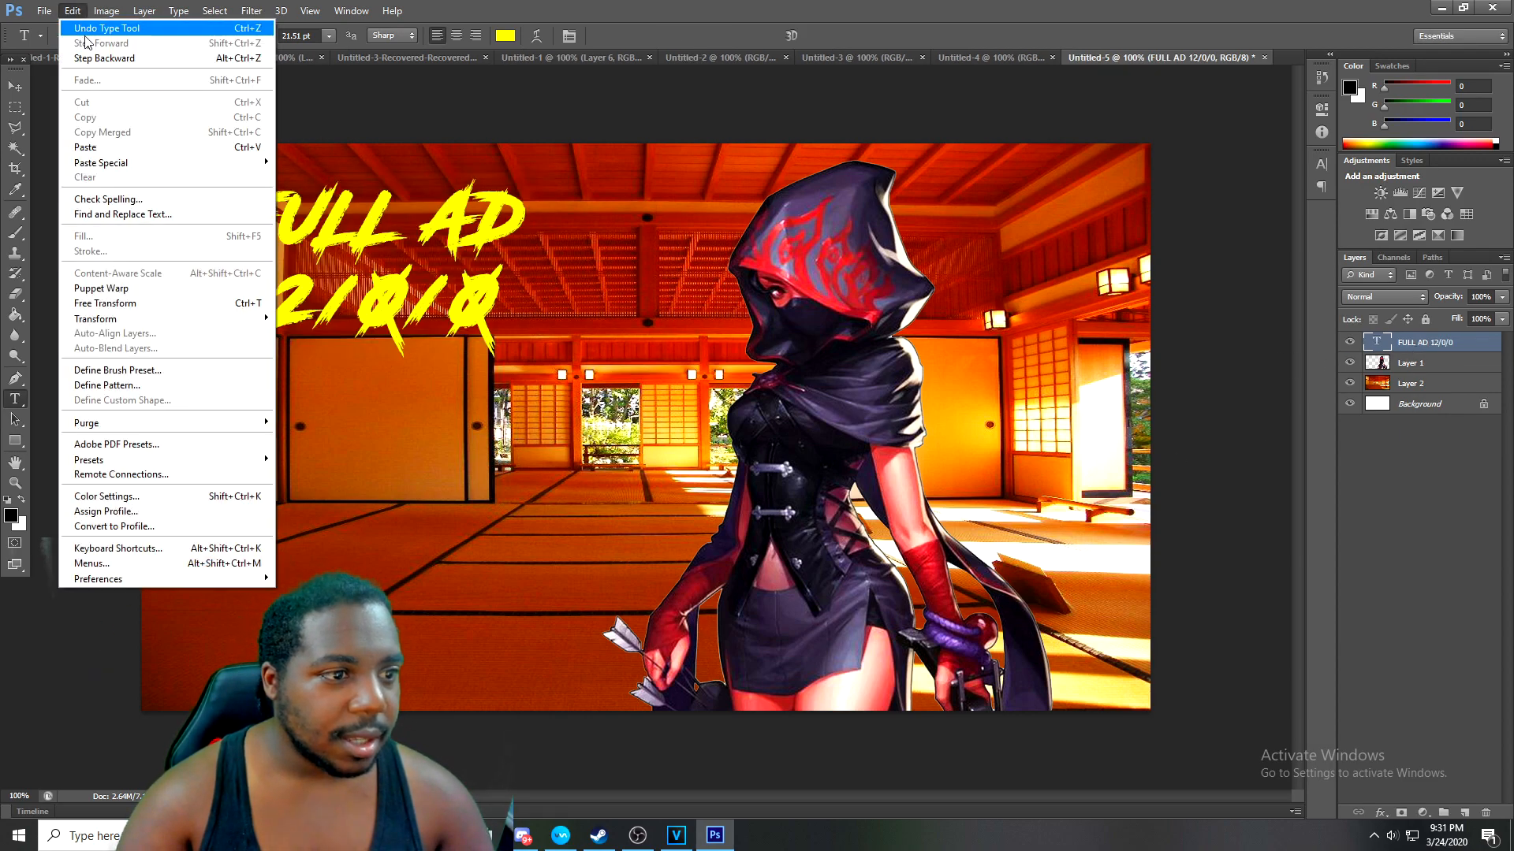
left_click(158, 304)
left_click_drag(398, 293, 299, 477)
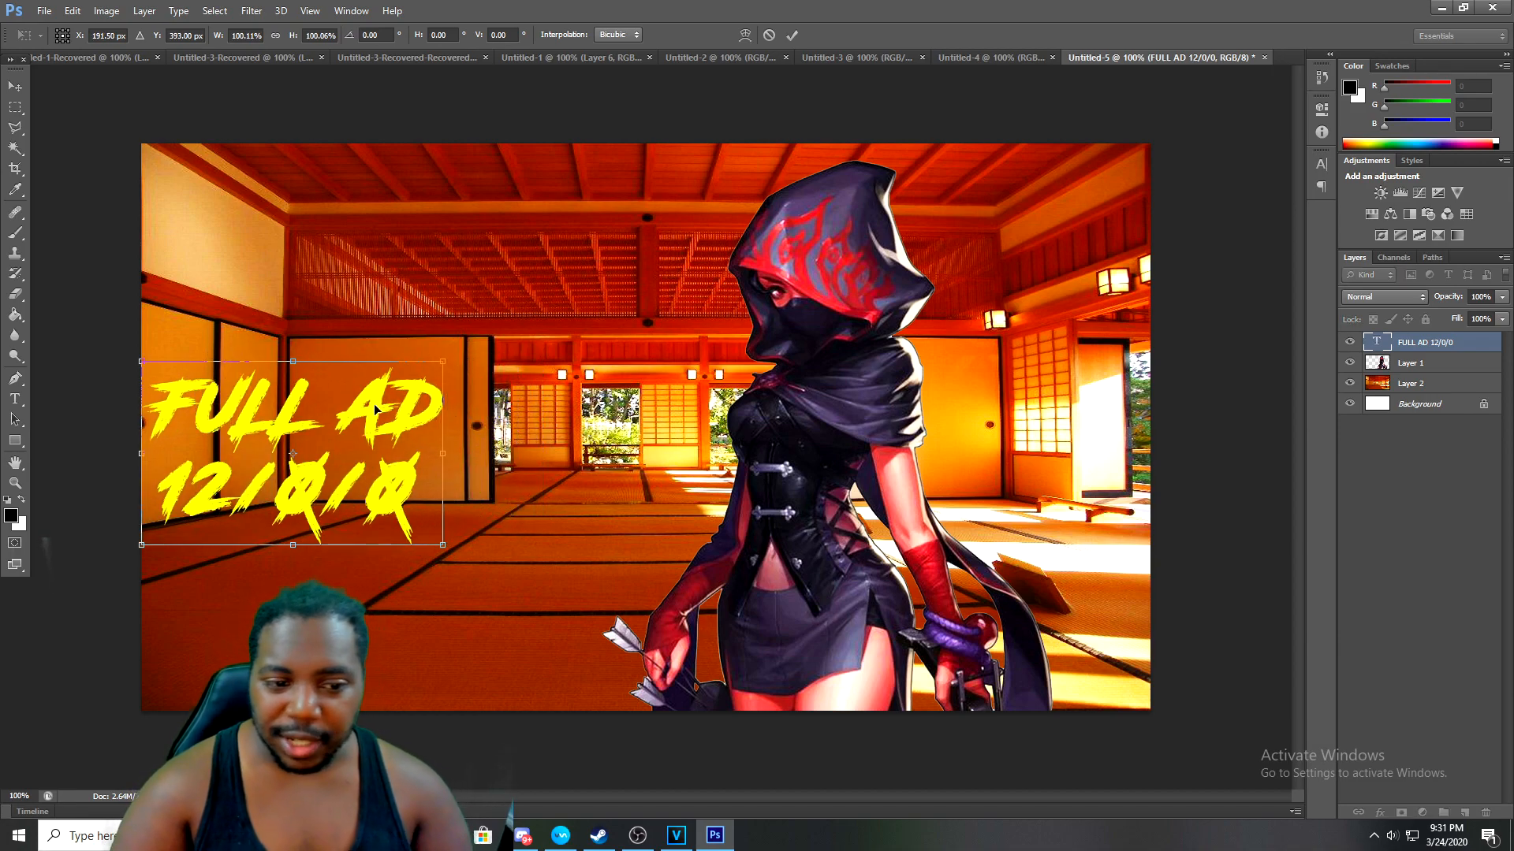
left_click_drag(305, 369, 312, 146)
left_click_drag(326, 554, 325, 711)
left_click_drag(442, 430, 652, 429)
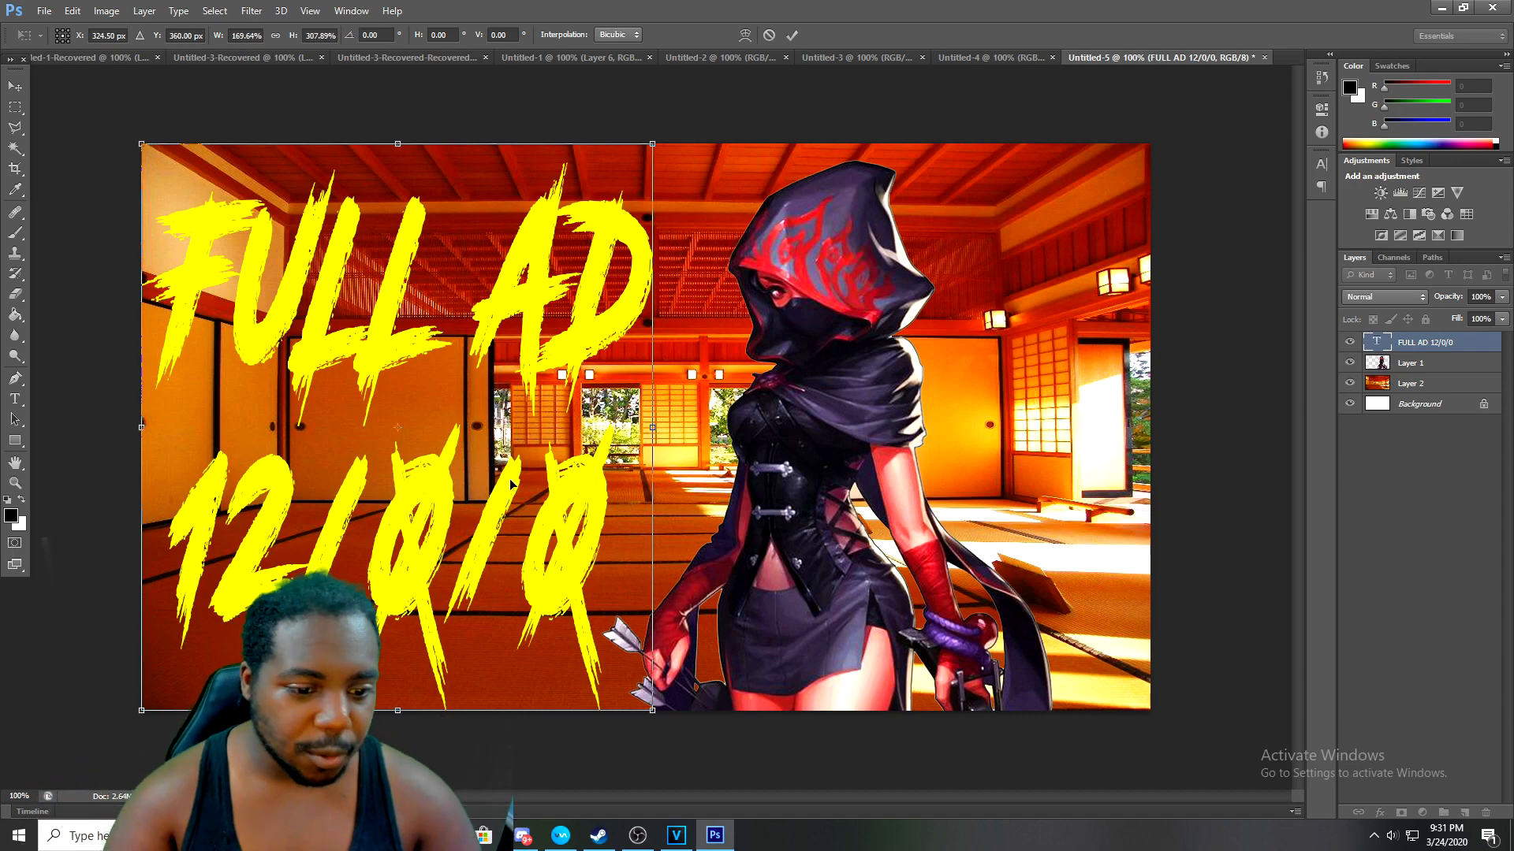
key("Return")
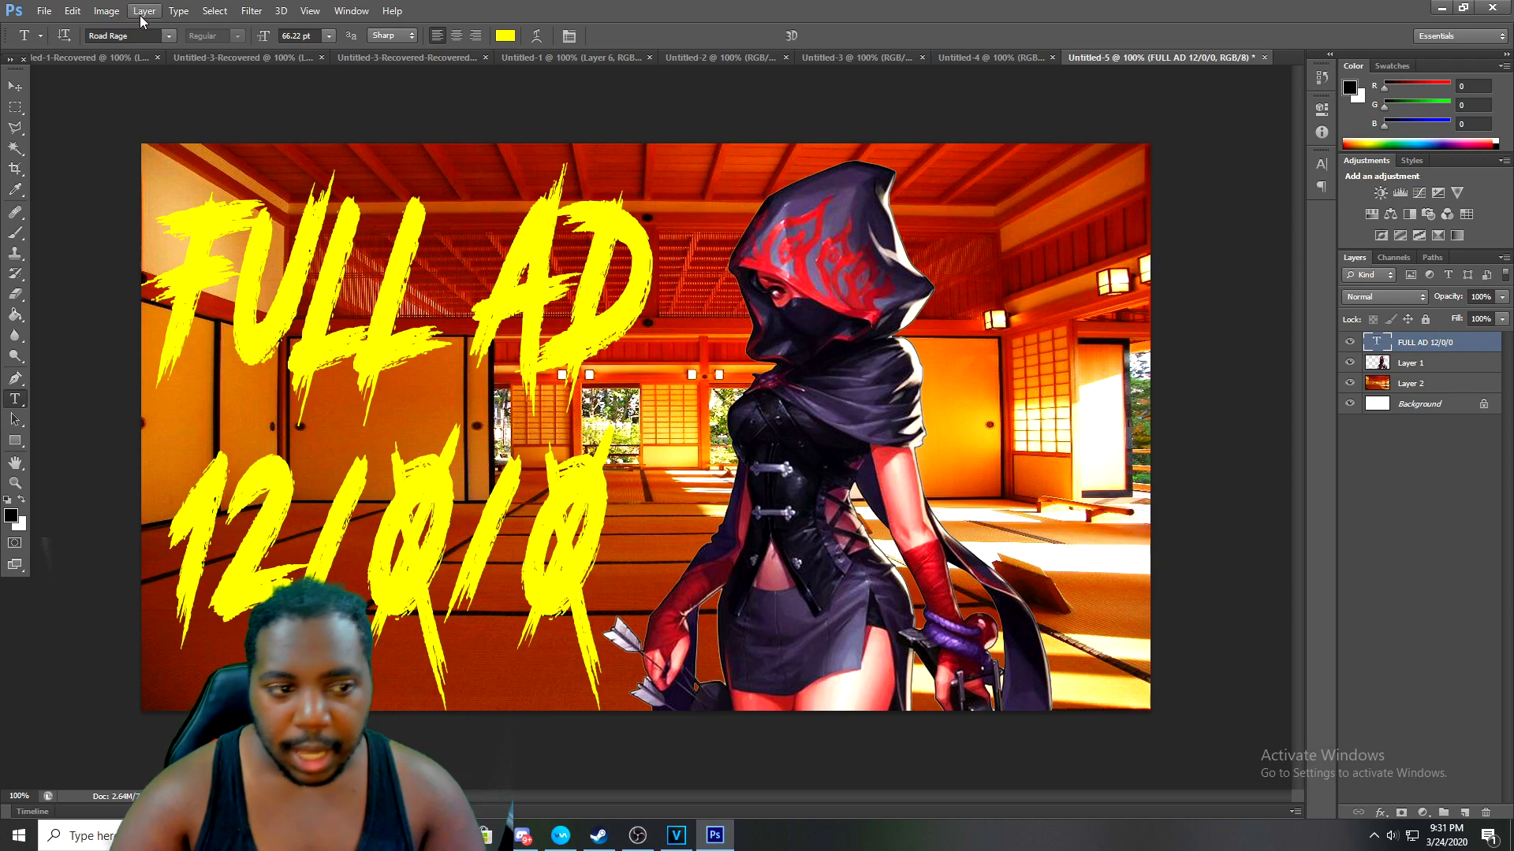
Recolor all of the "FULL AD 12/0/0" title text to off-white fdf4ec
left_click(614, 554)
left_click_drag(614, 555, 180, 233)
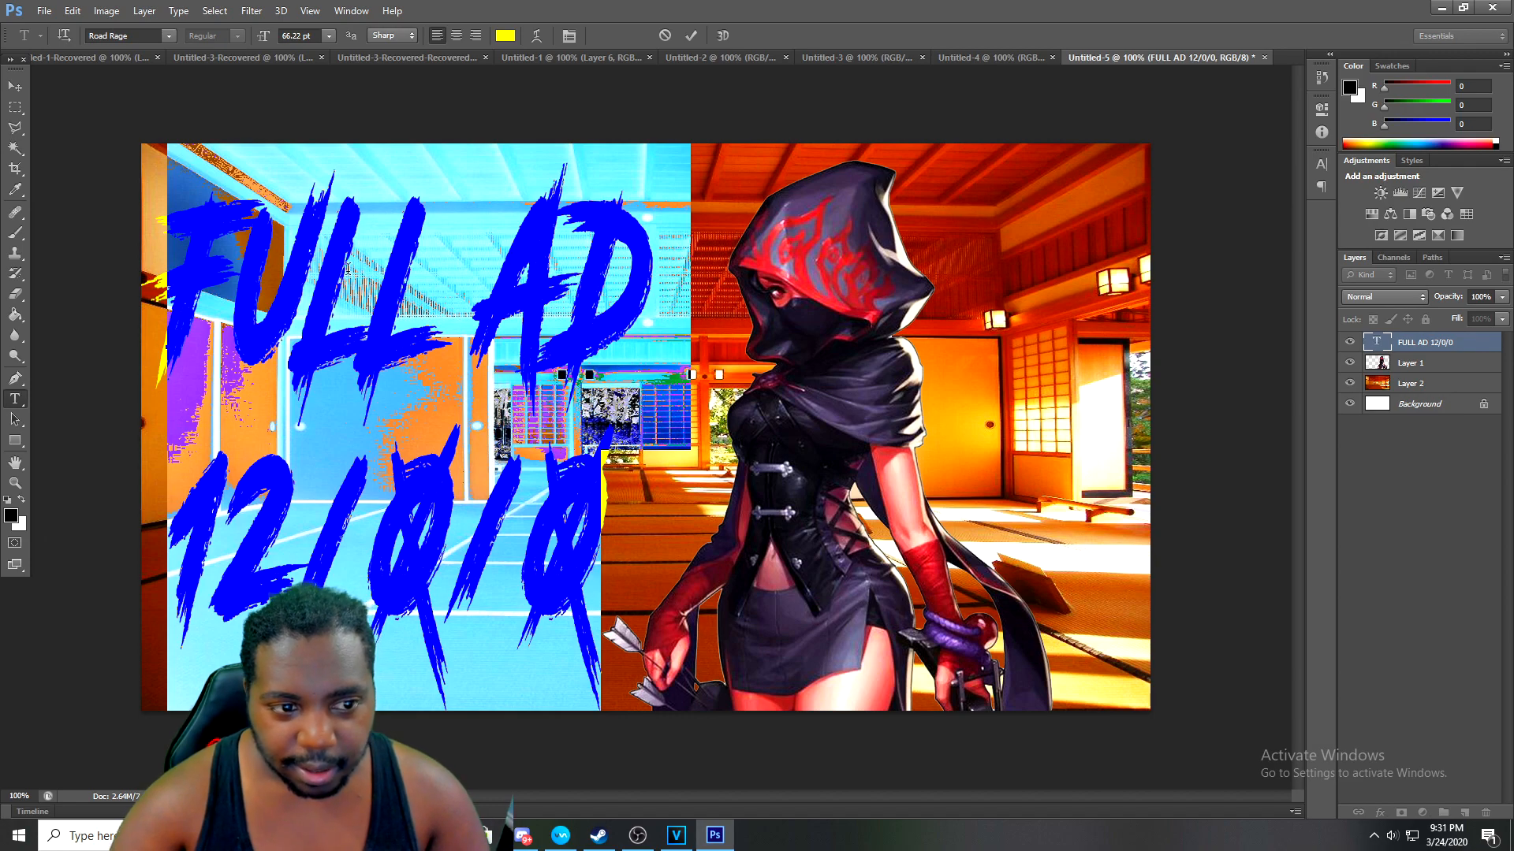
left_click(505, 36)
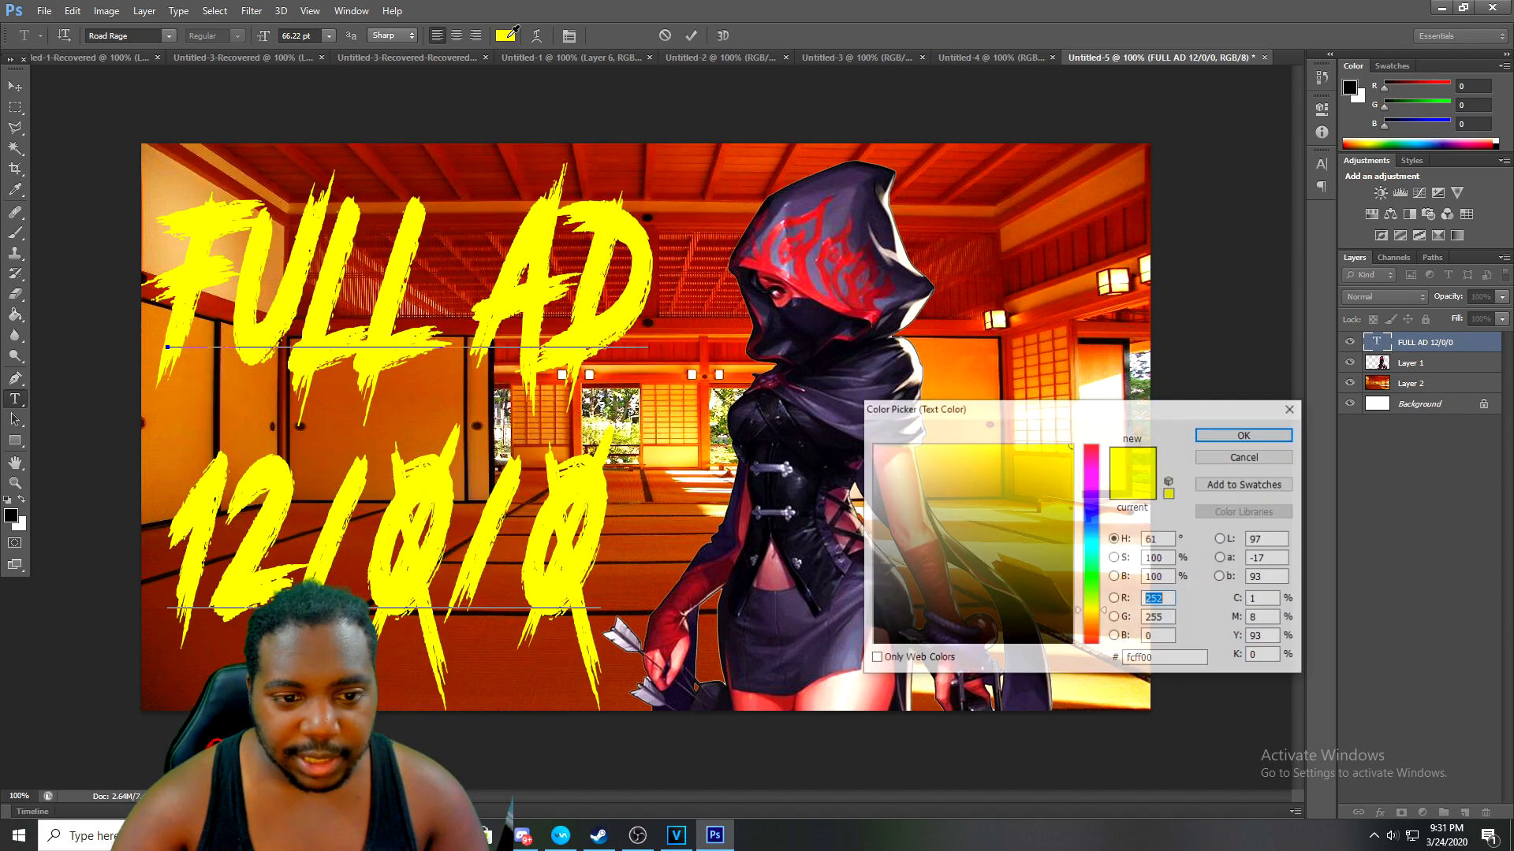
left_click(812, 278)
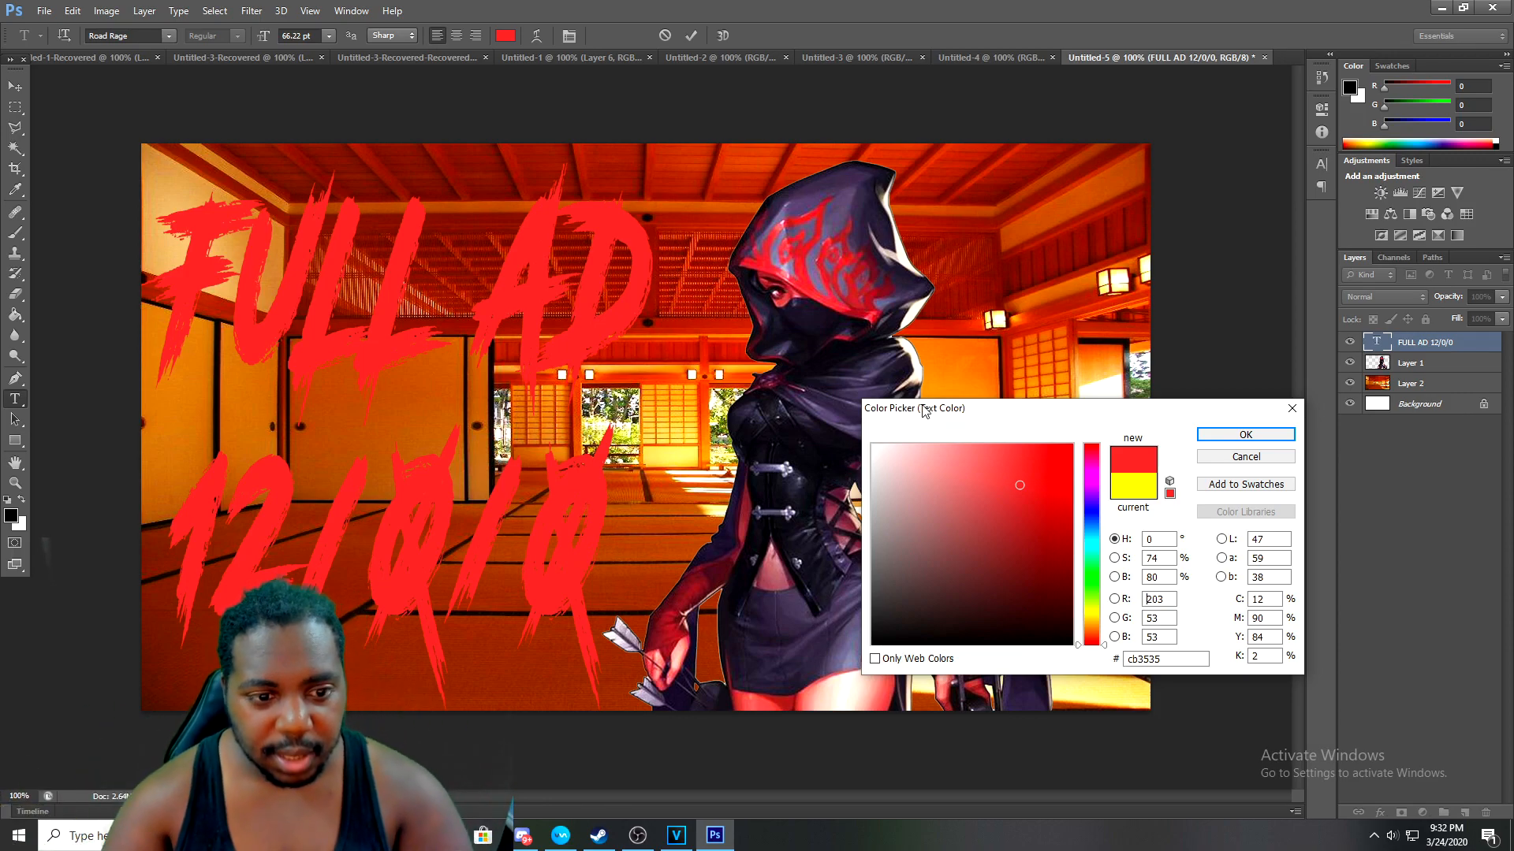
left_click(854, 698)
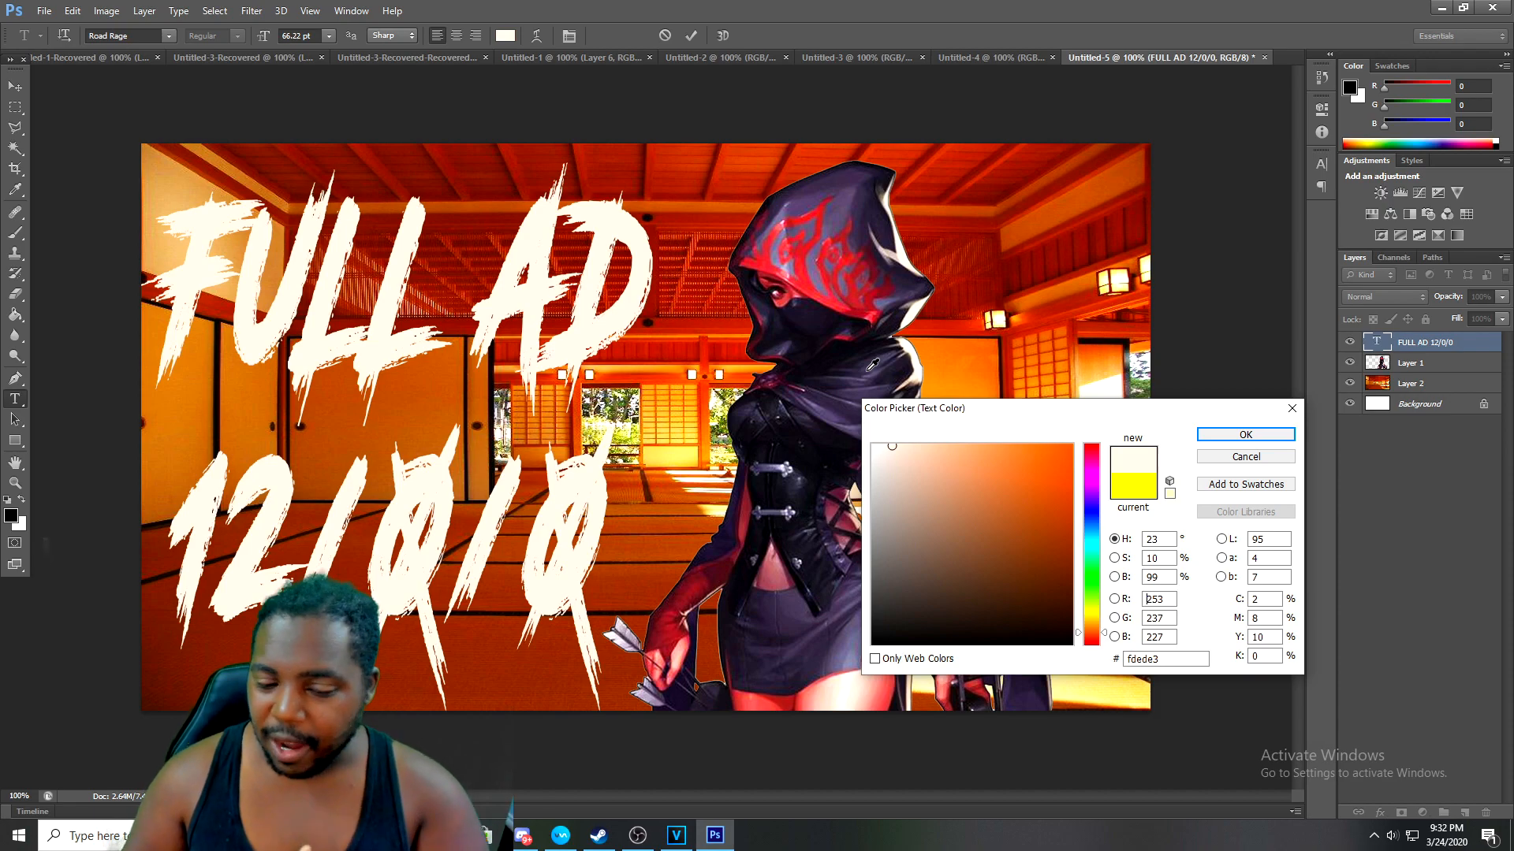
left_click(844, 689)
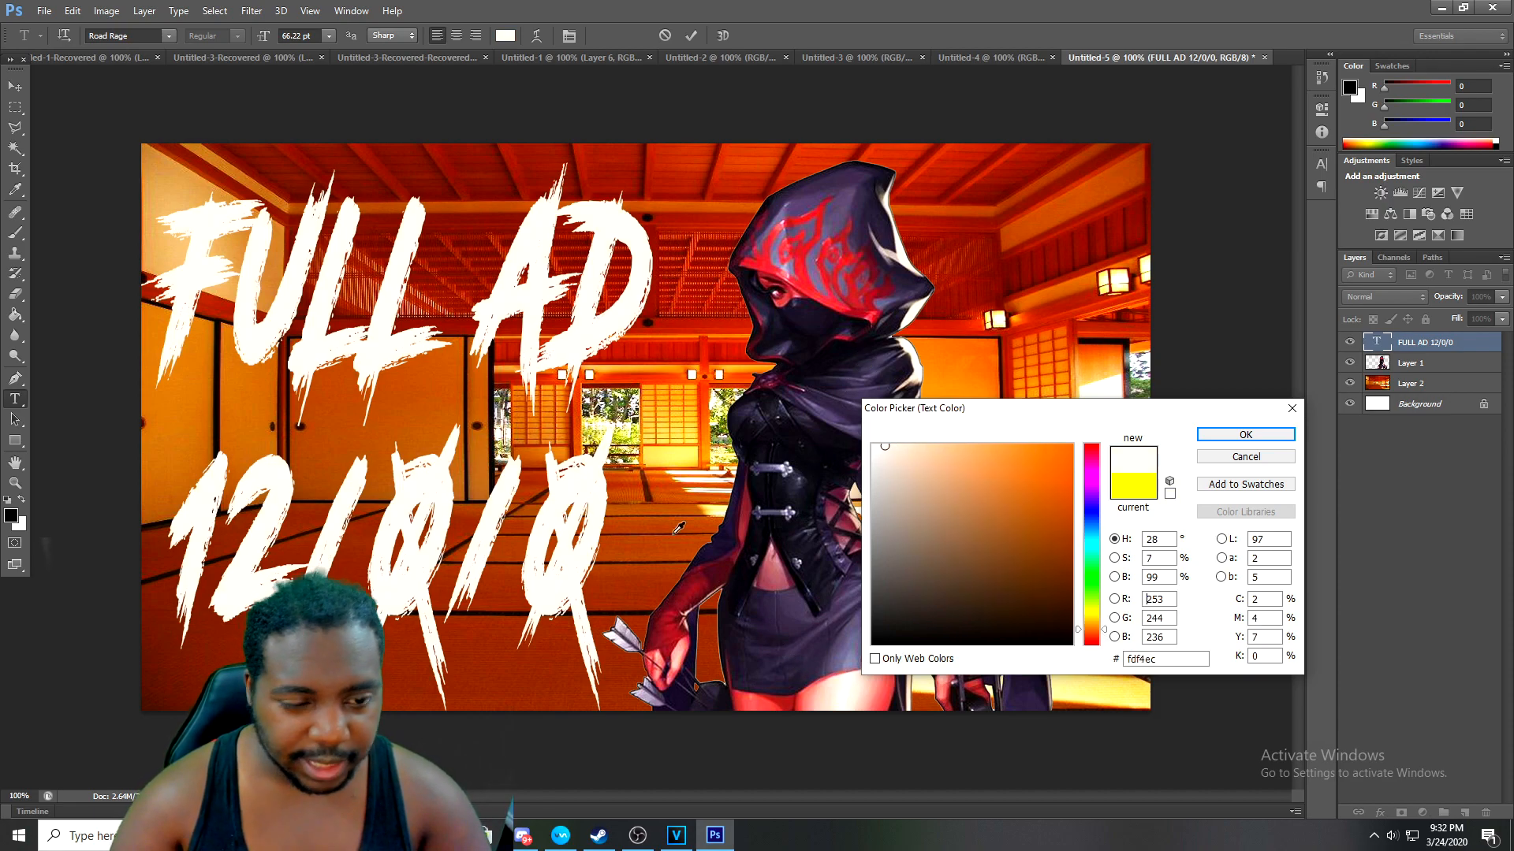
left_click(1271, 457)
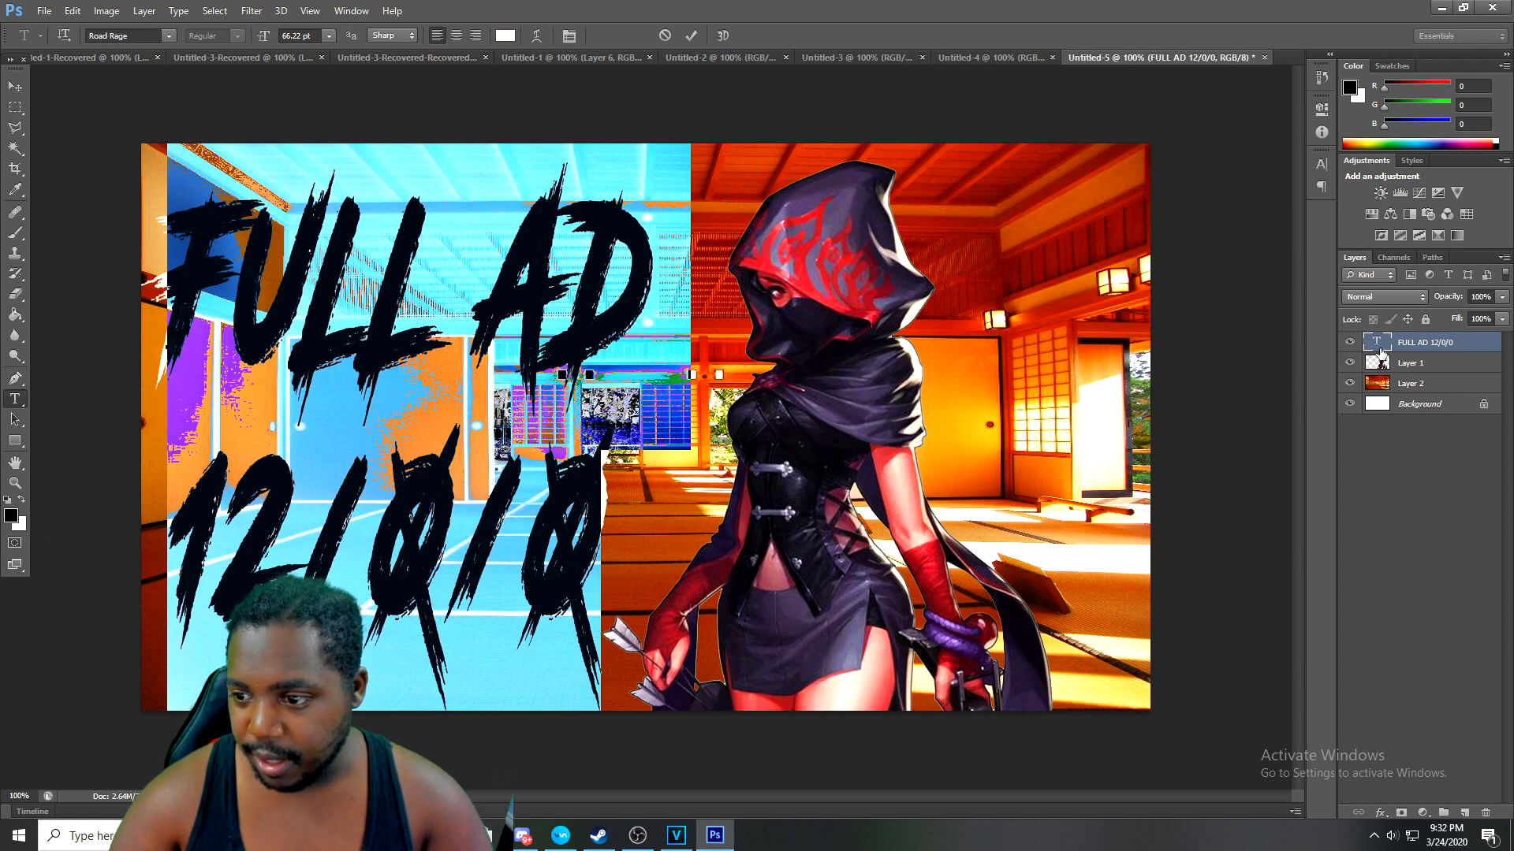
left_click(1381, 352)
Duplicate the title text layer under its default name and place the copy directly beneath the original
right_click(1422, 346)
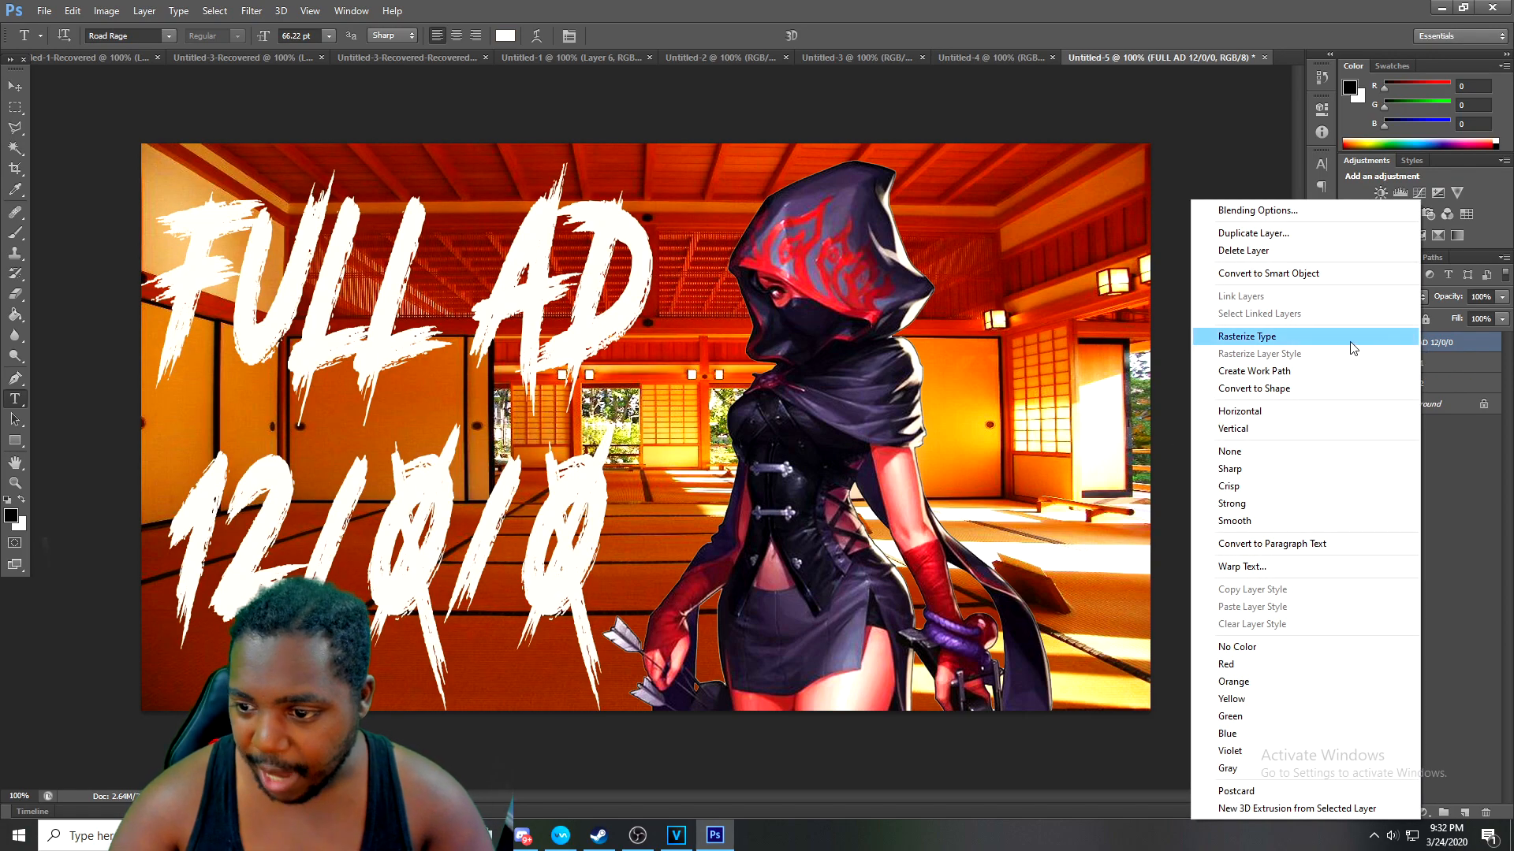
left_click(1244, 235)
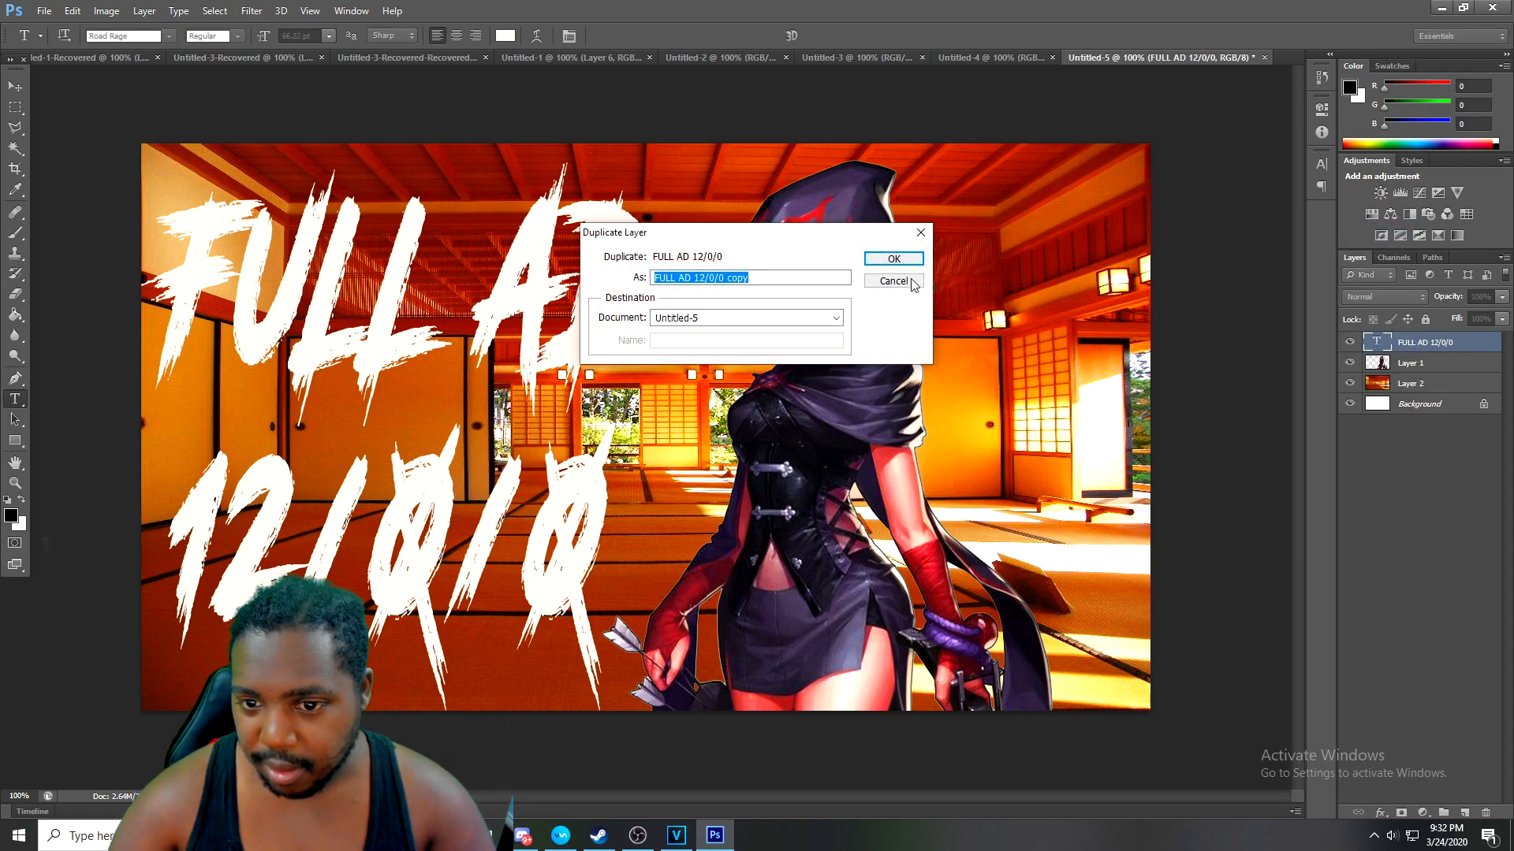
key("Return")
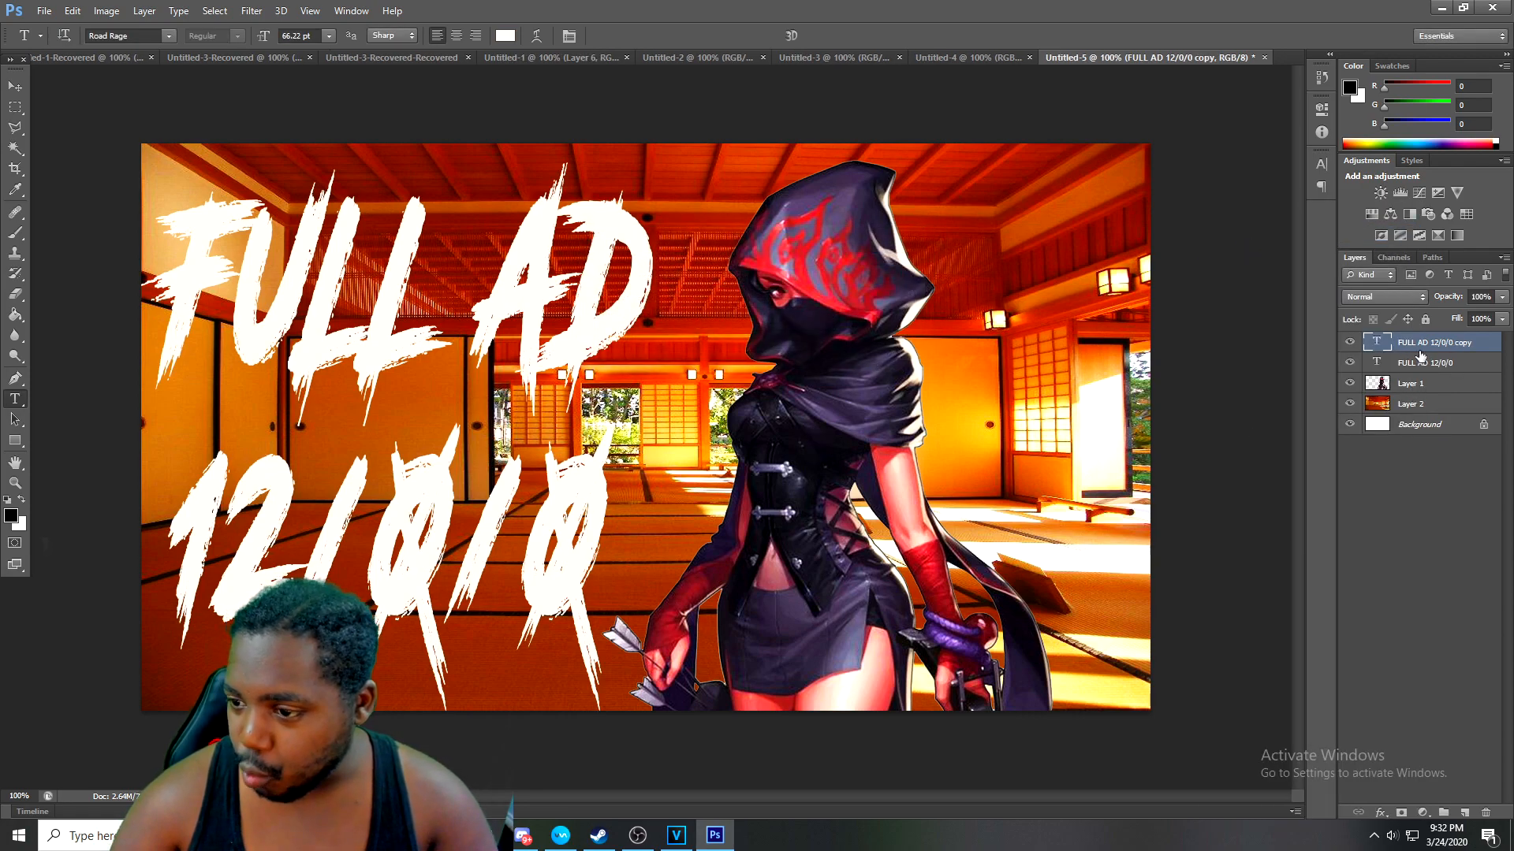
left_click_drag(1411, 354, 1416, 372)
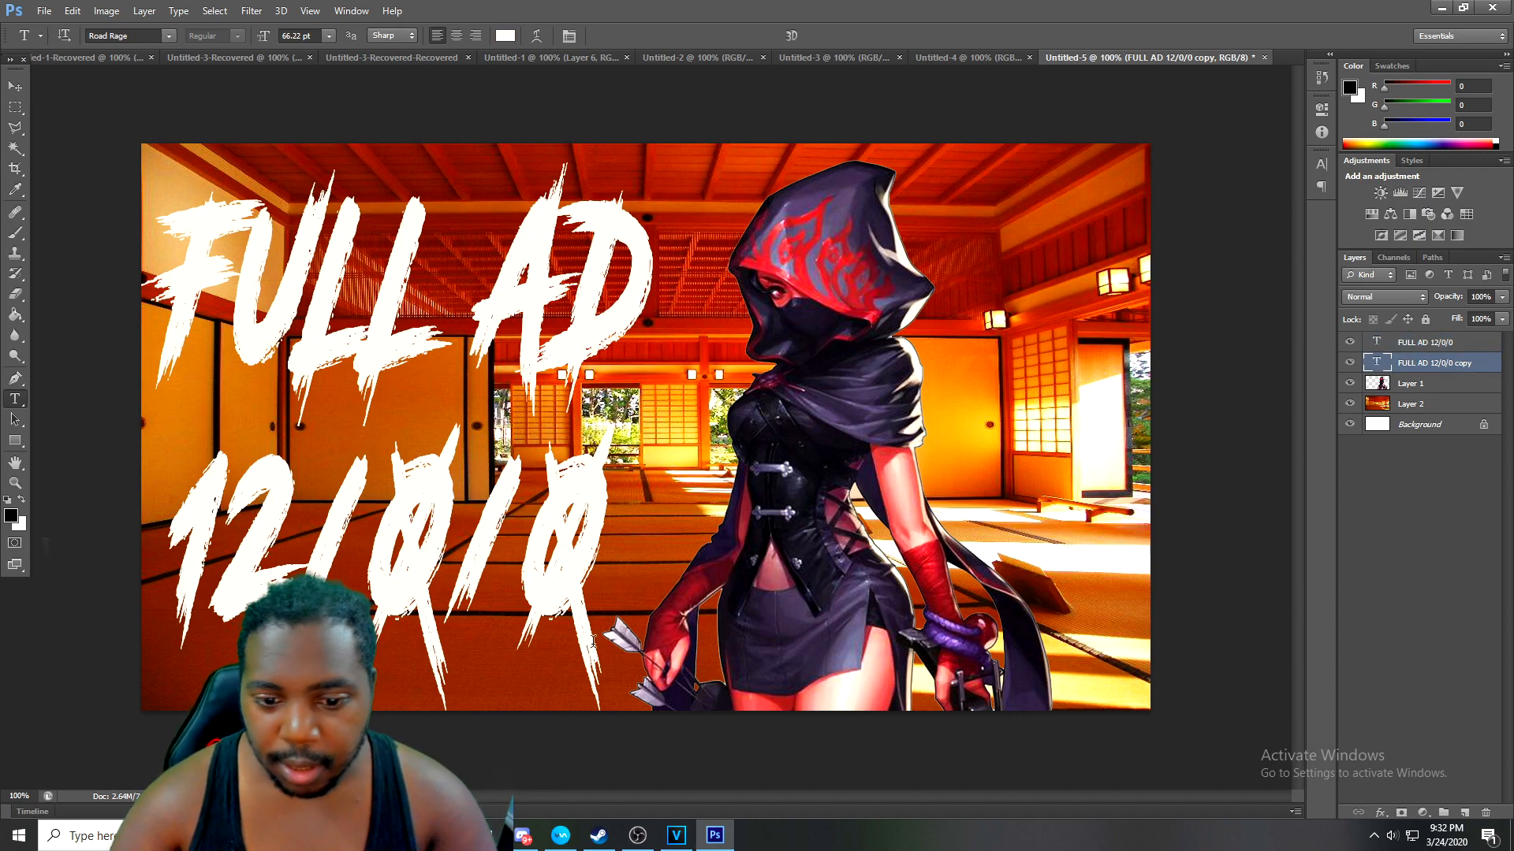
Recolor the original title text black and move its layer beneath the white copy
left_click_drag(608, 587, 180, 278)
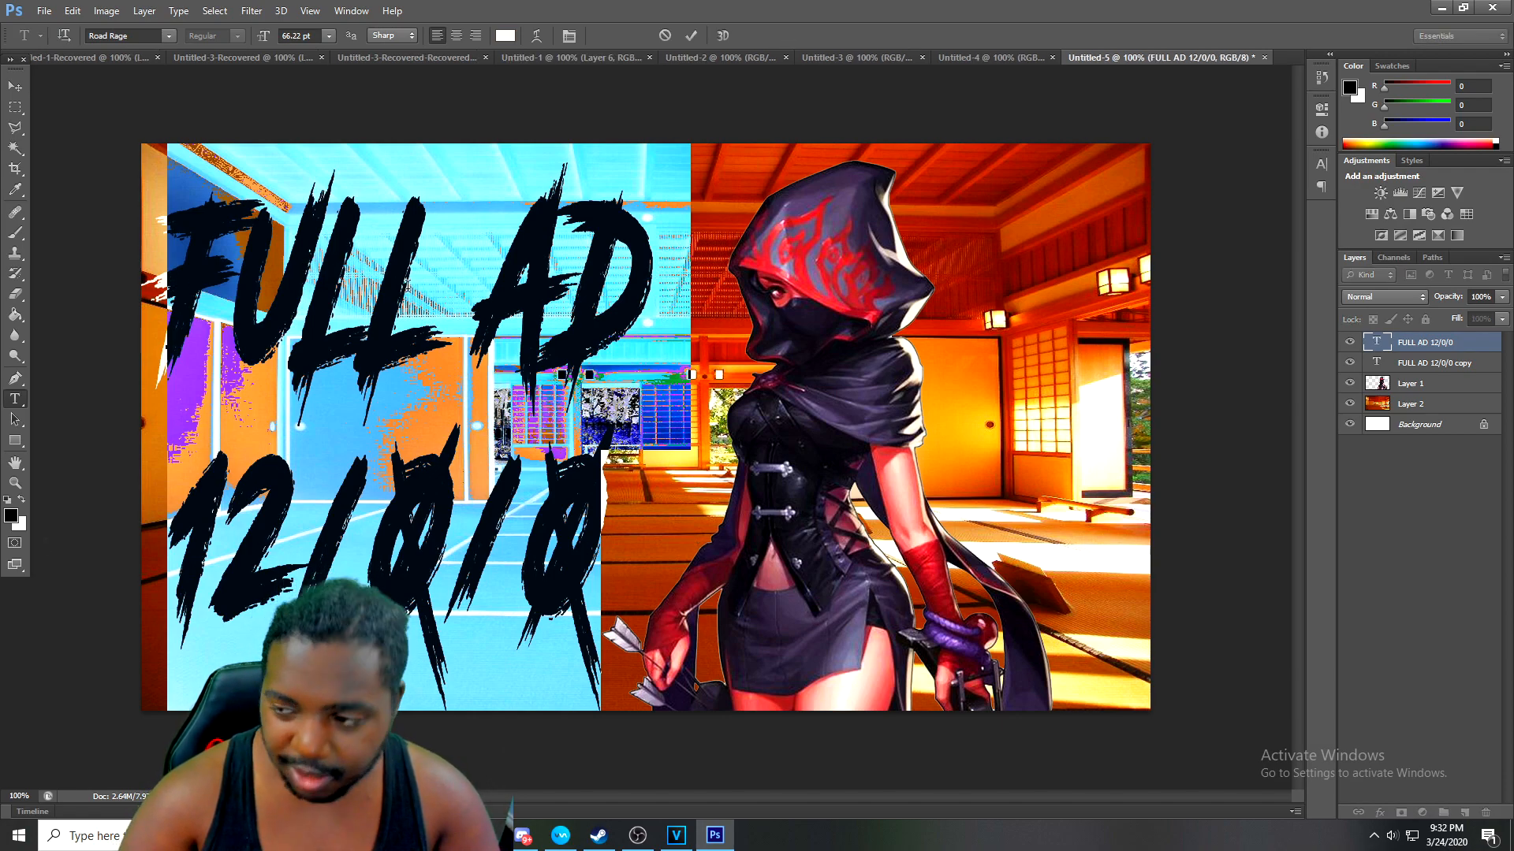
left_click(505, 36)
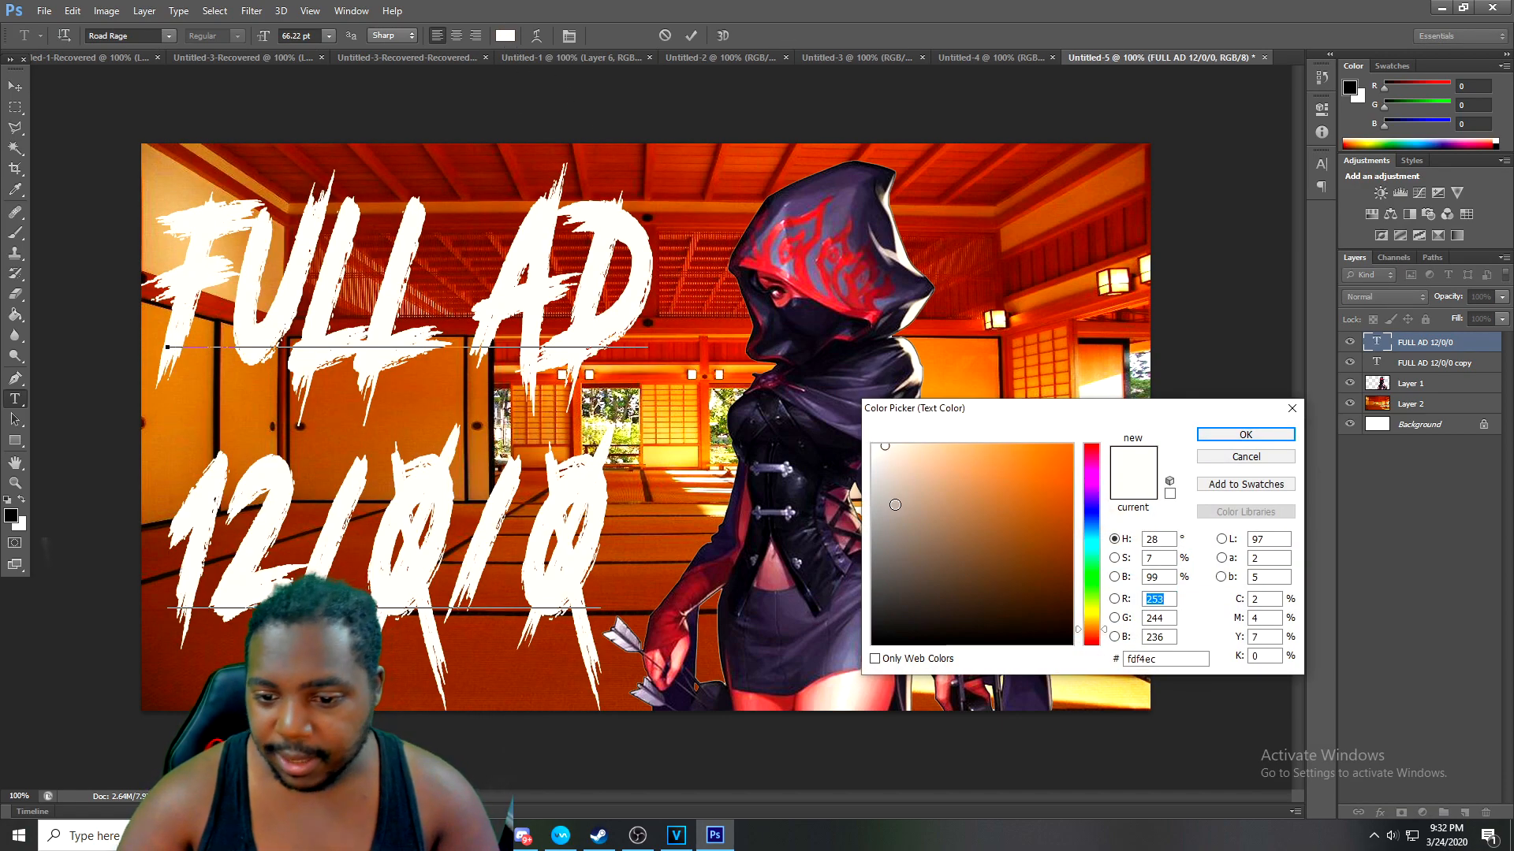
left_click_drag(895, 504, 872, 643)
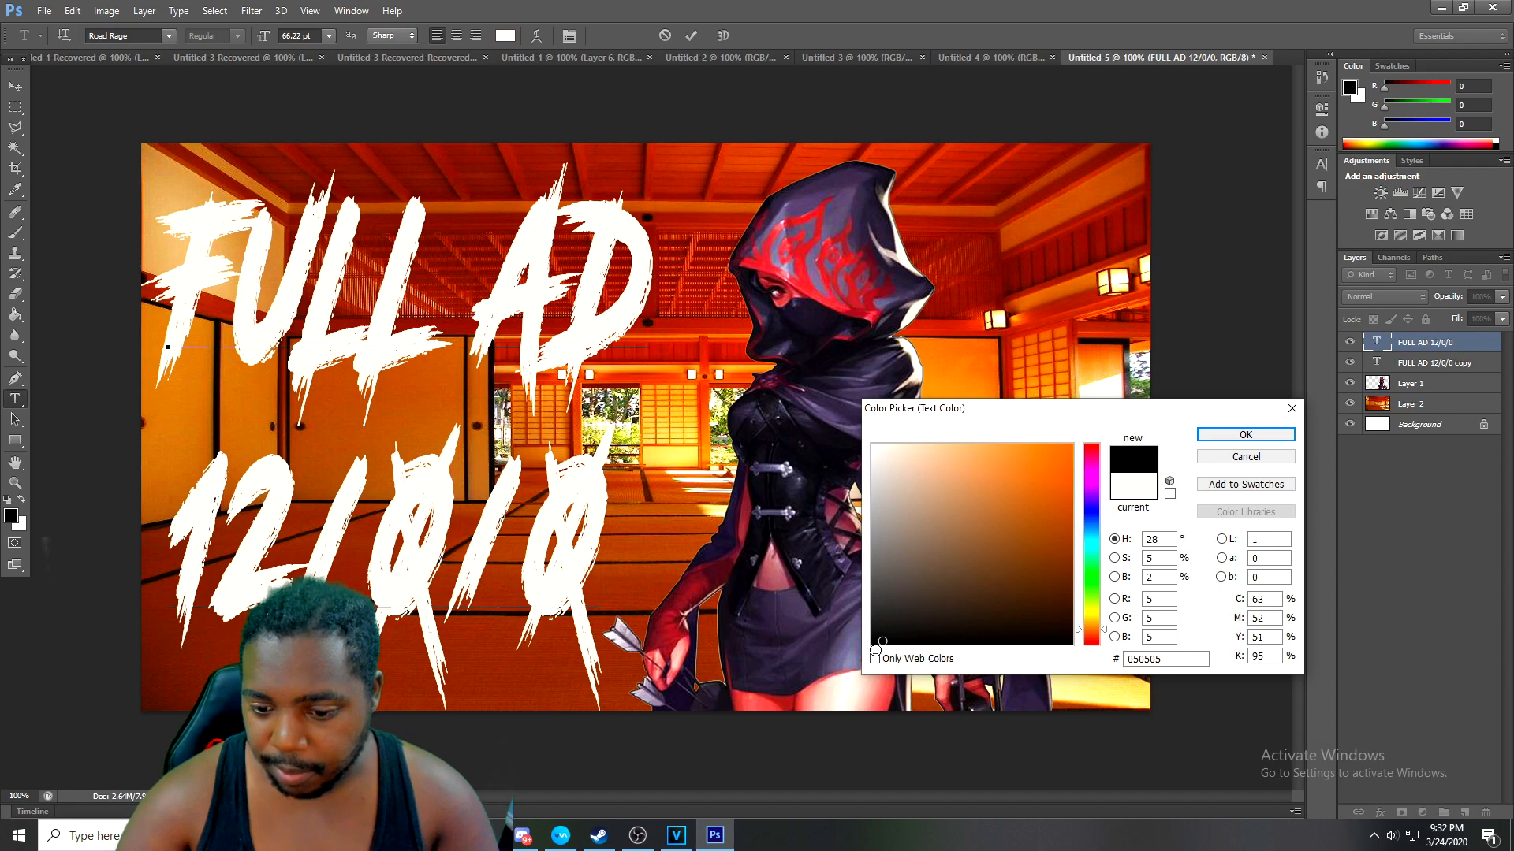
left_click(1244, 436)
left_click_drag(1455, 364, 1449, 374)
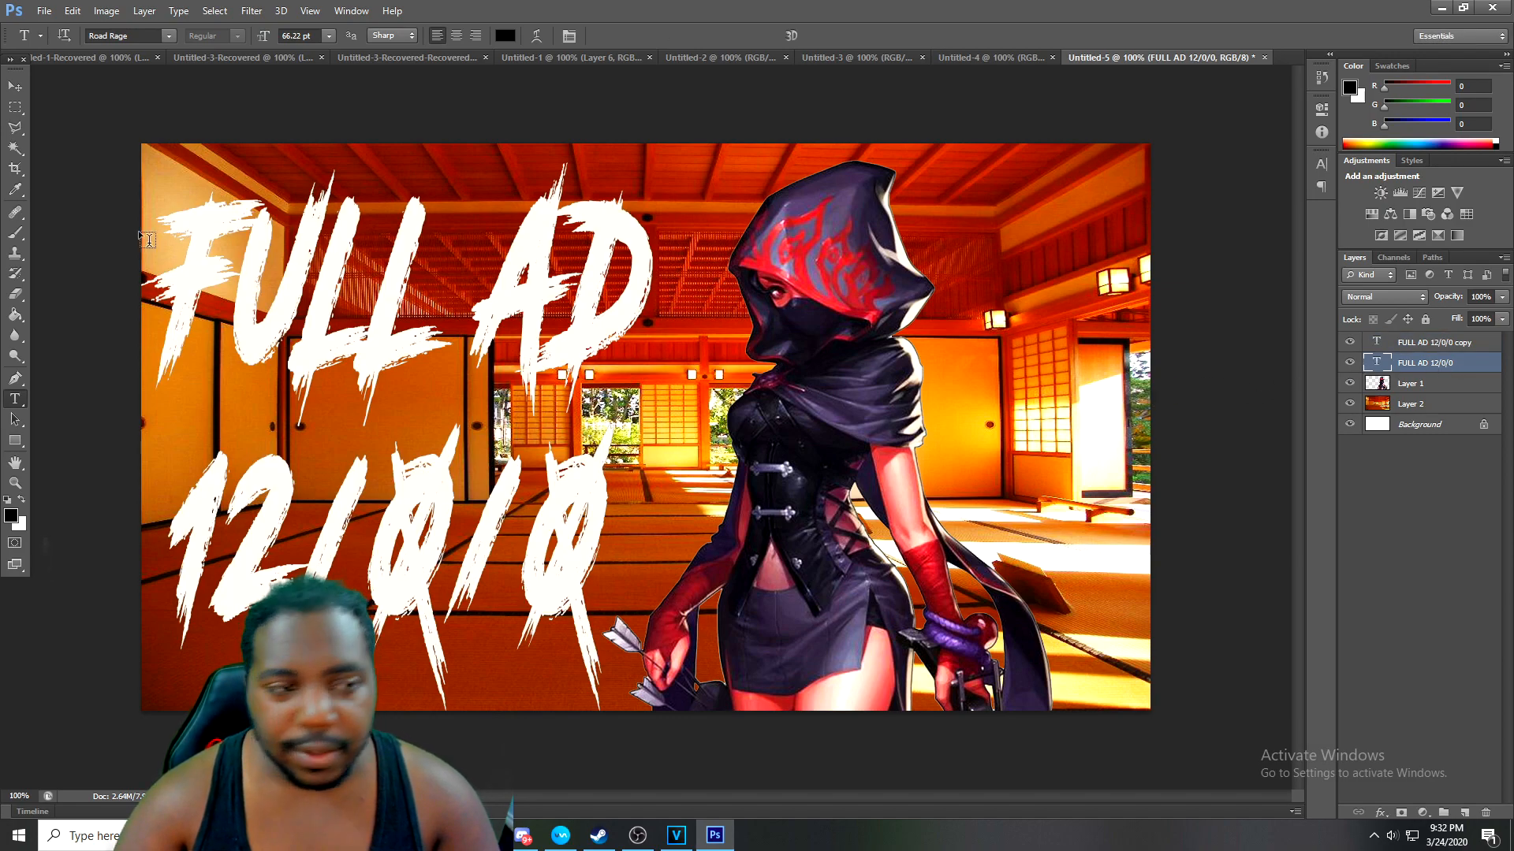
Free Transform the black title text about 13 px to the right so it forms a shadow behind the white text
left_click(75, 11)
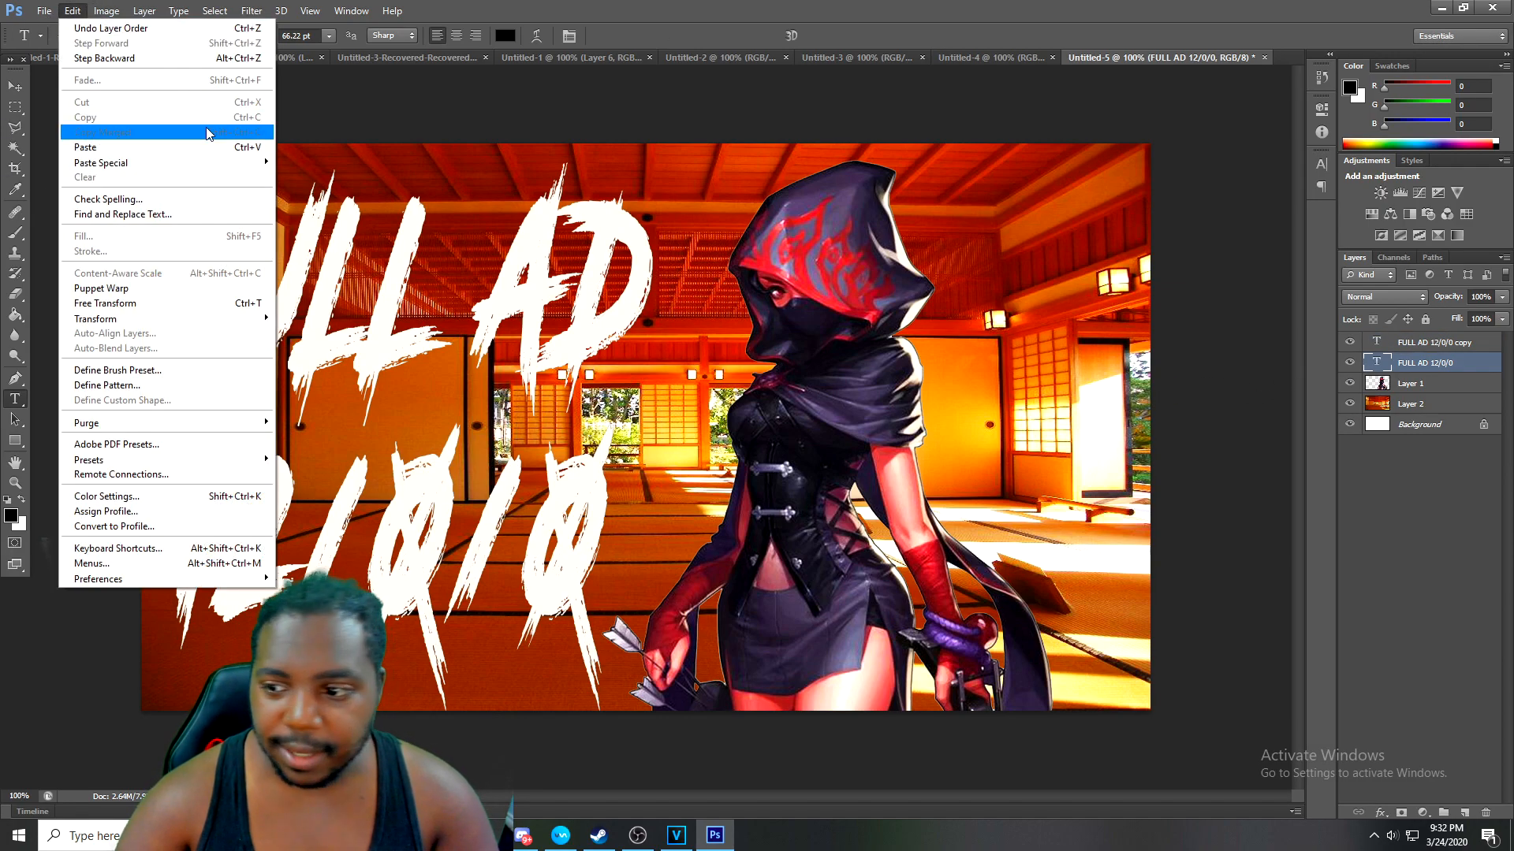
left_click(124, 304)
left_click_drag(220, 328, 225, 328)
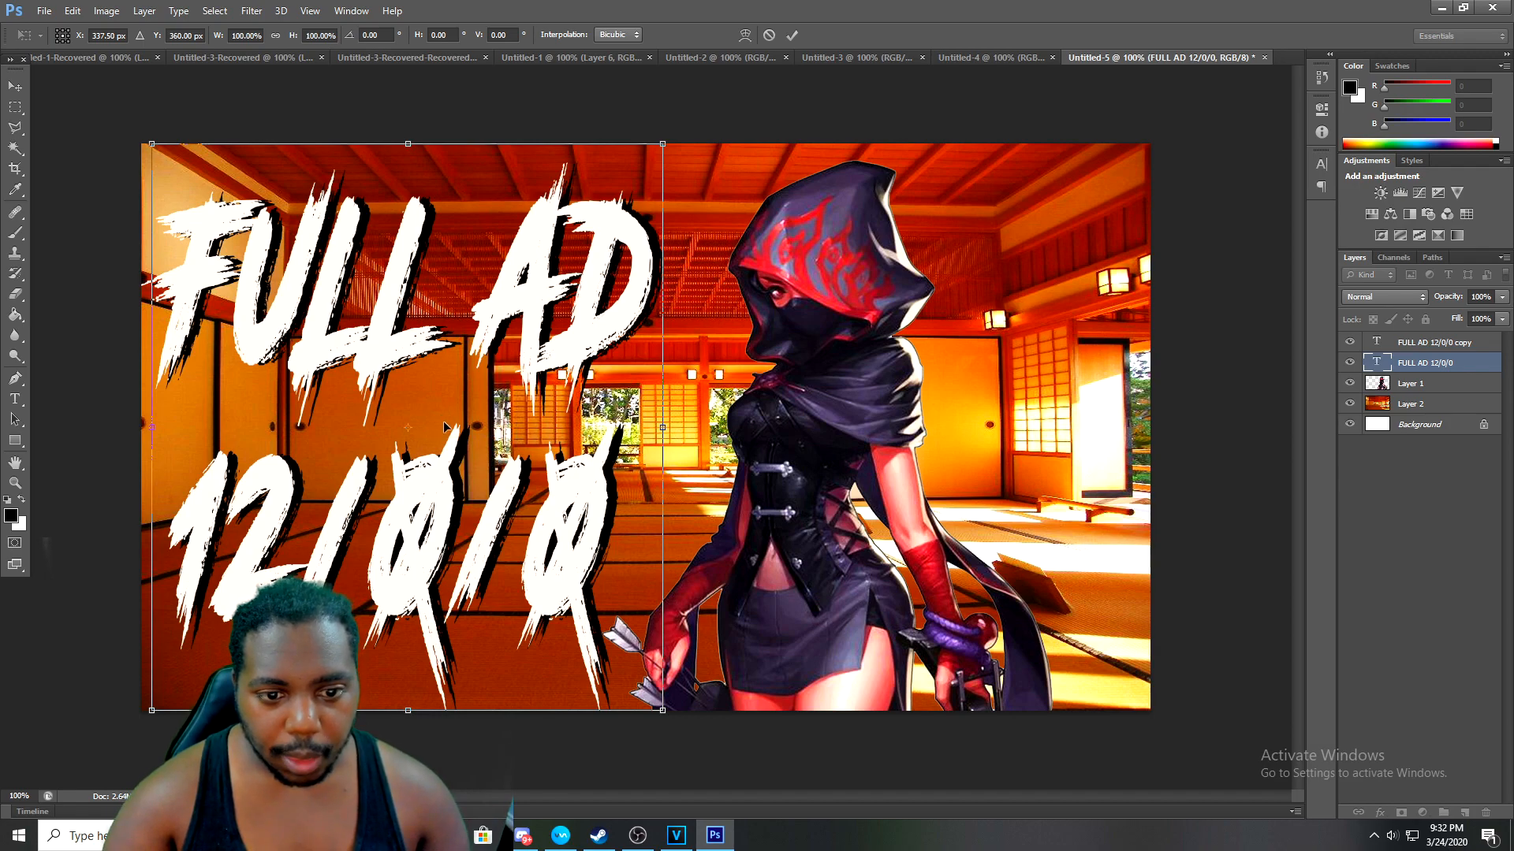
key("Return")
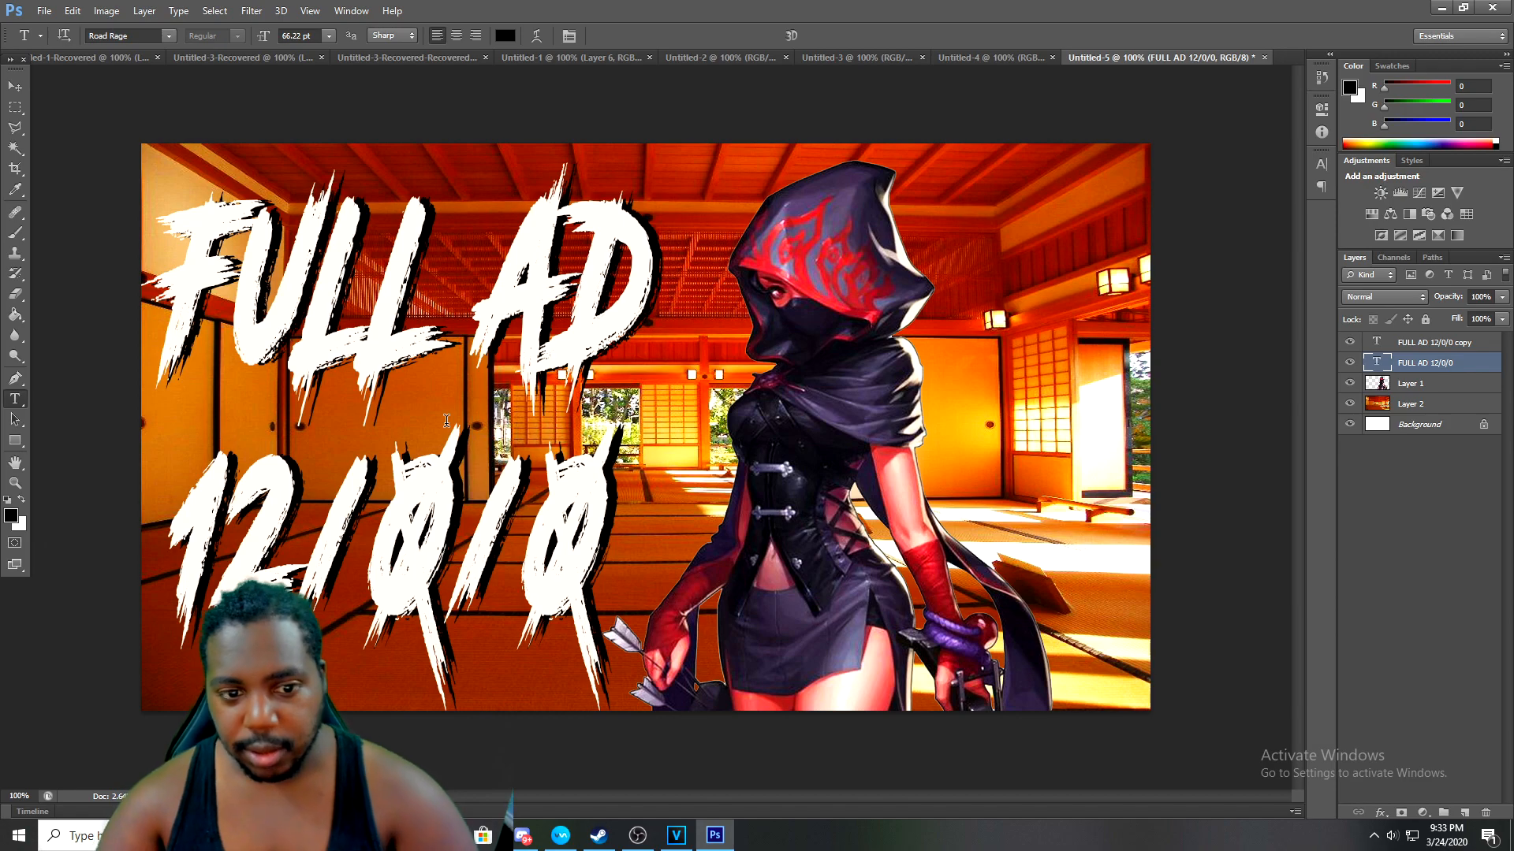
Load the white title copy's letter outlines as a selection and expand it by 5 pixels
right_click(1408, 370)
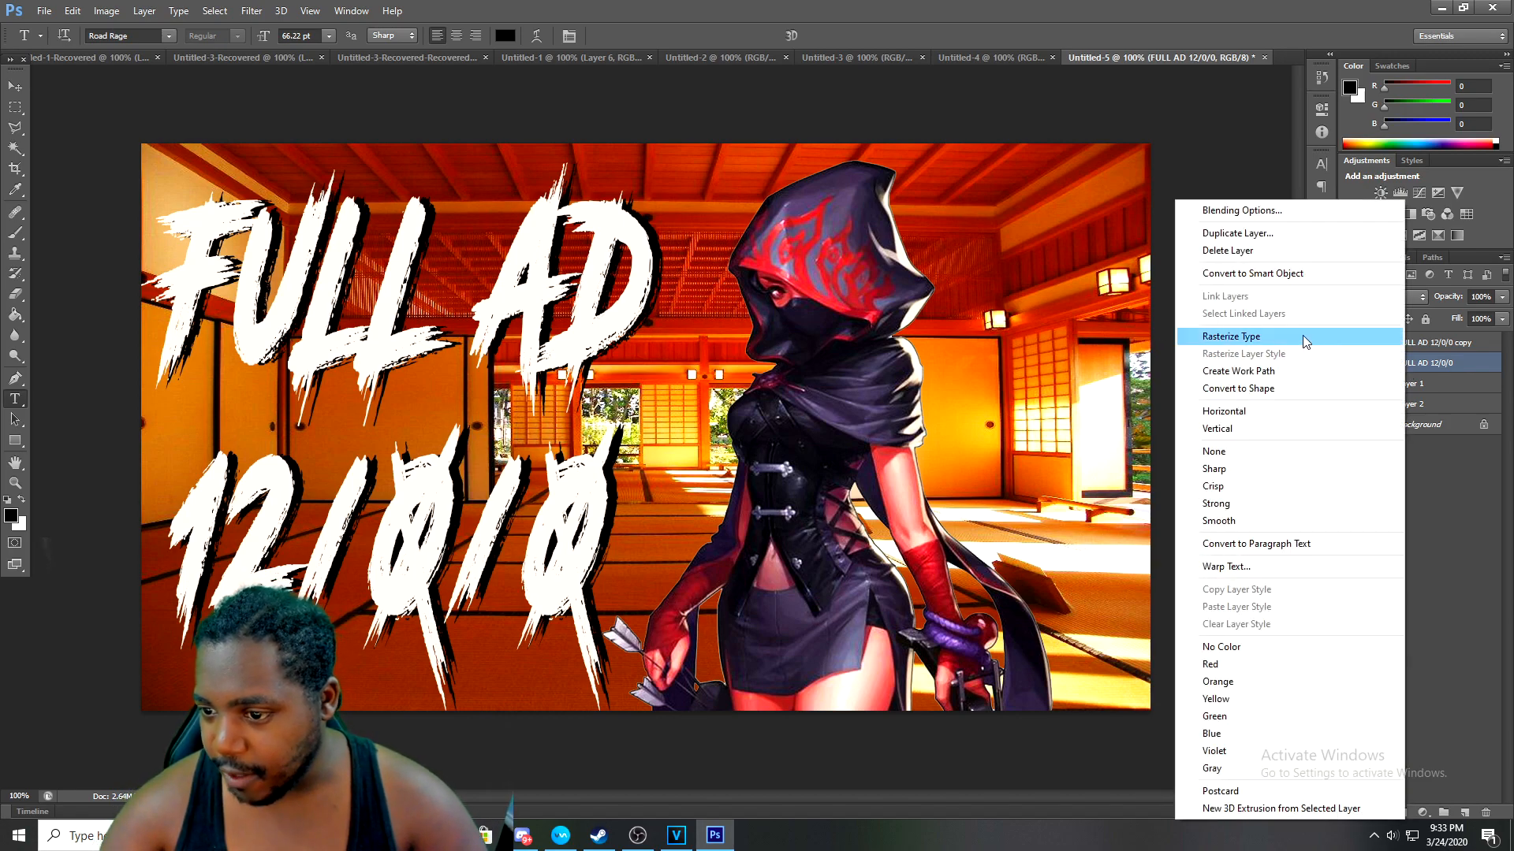
key("Escape")
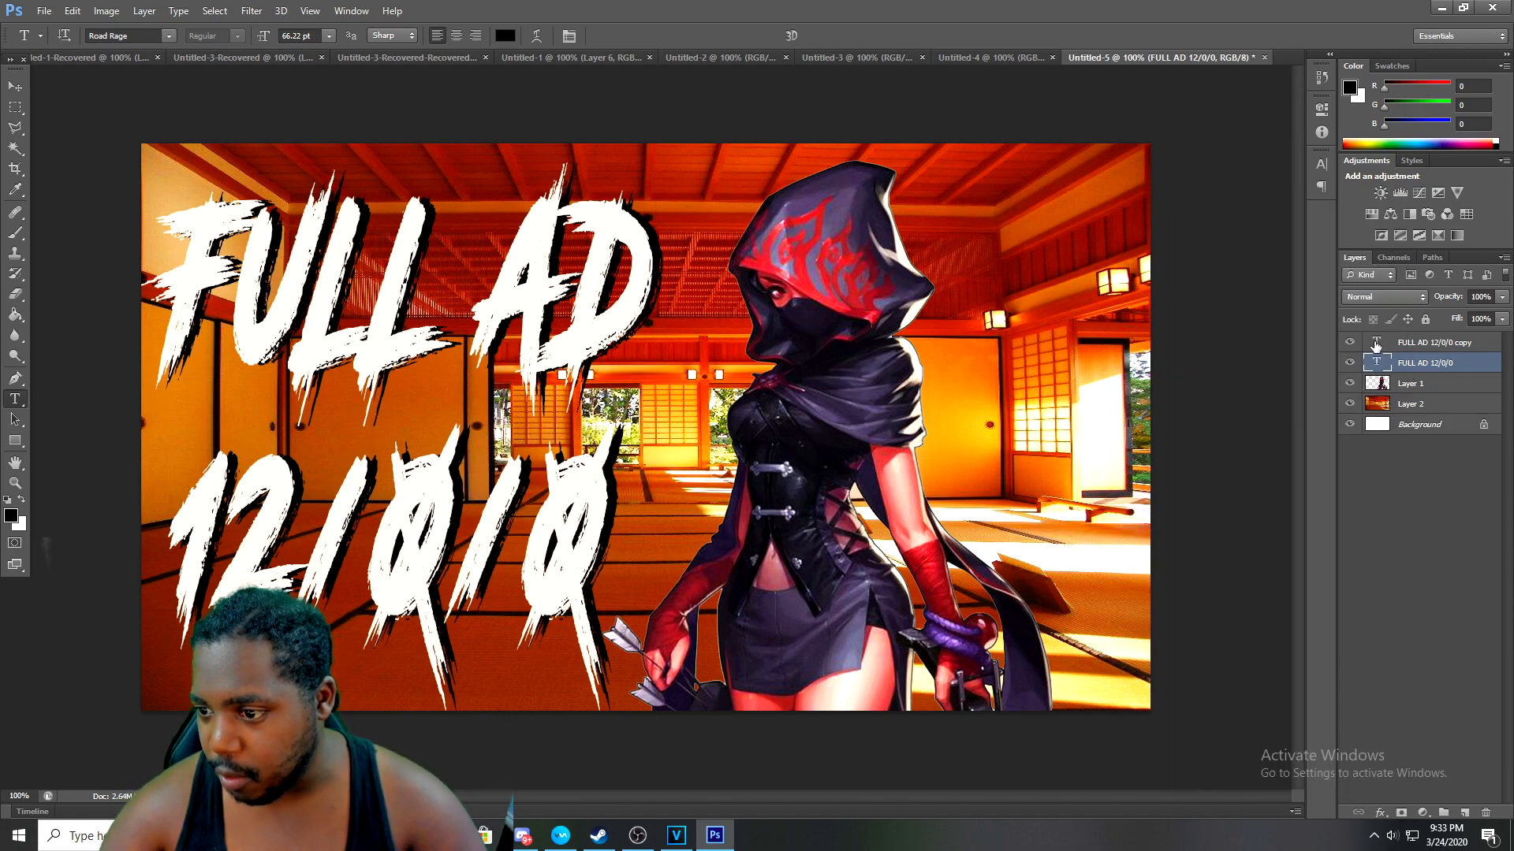
left_click(1405, 345)
right_click(1373, 350)
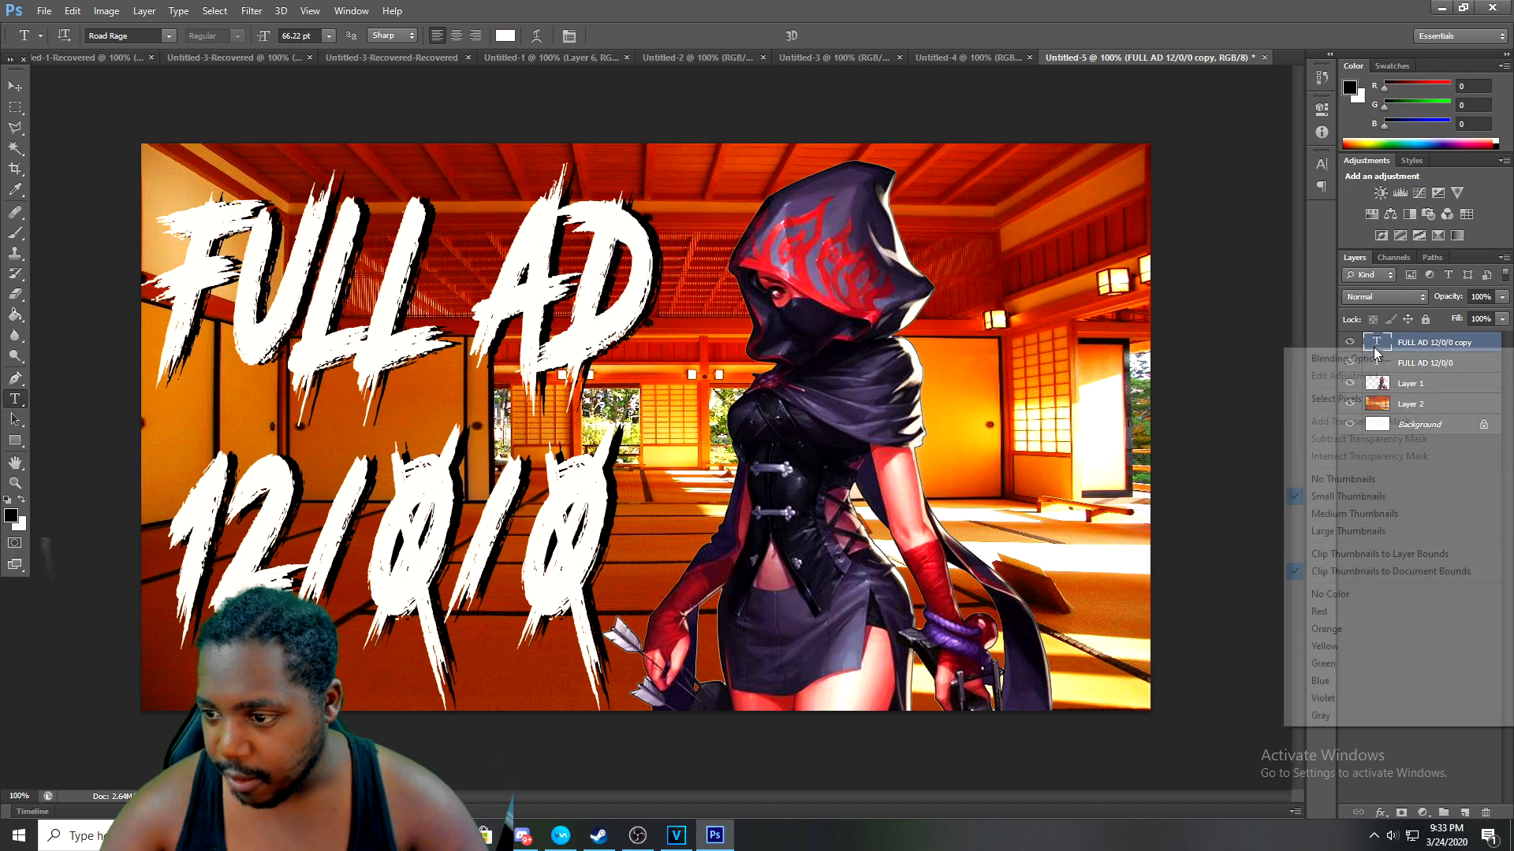
key("Escape")
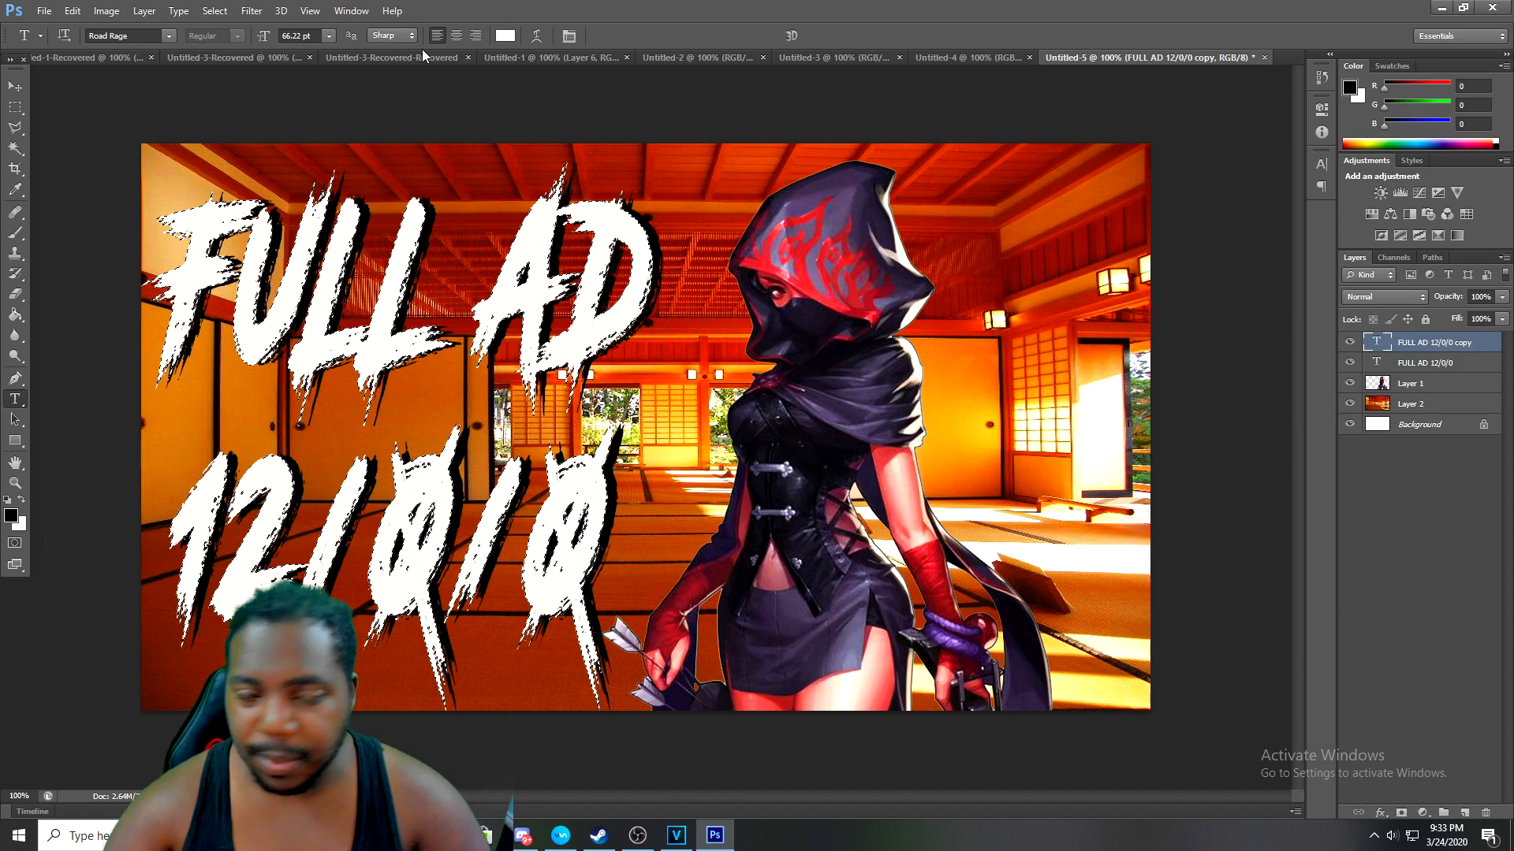
left_click(215, 11)
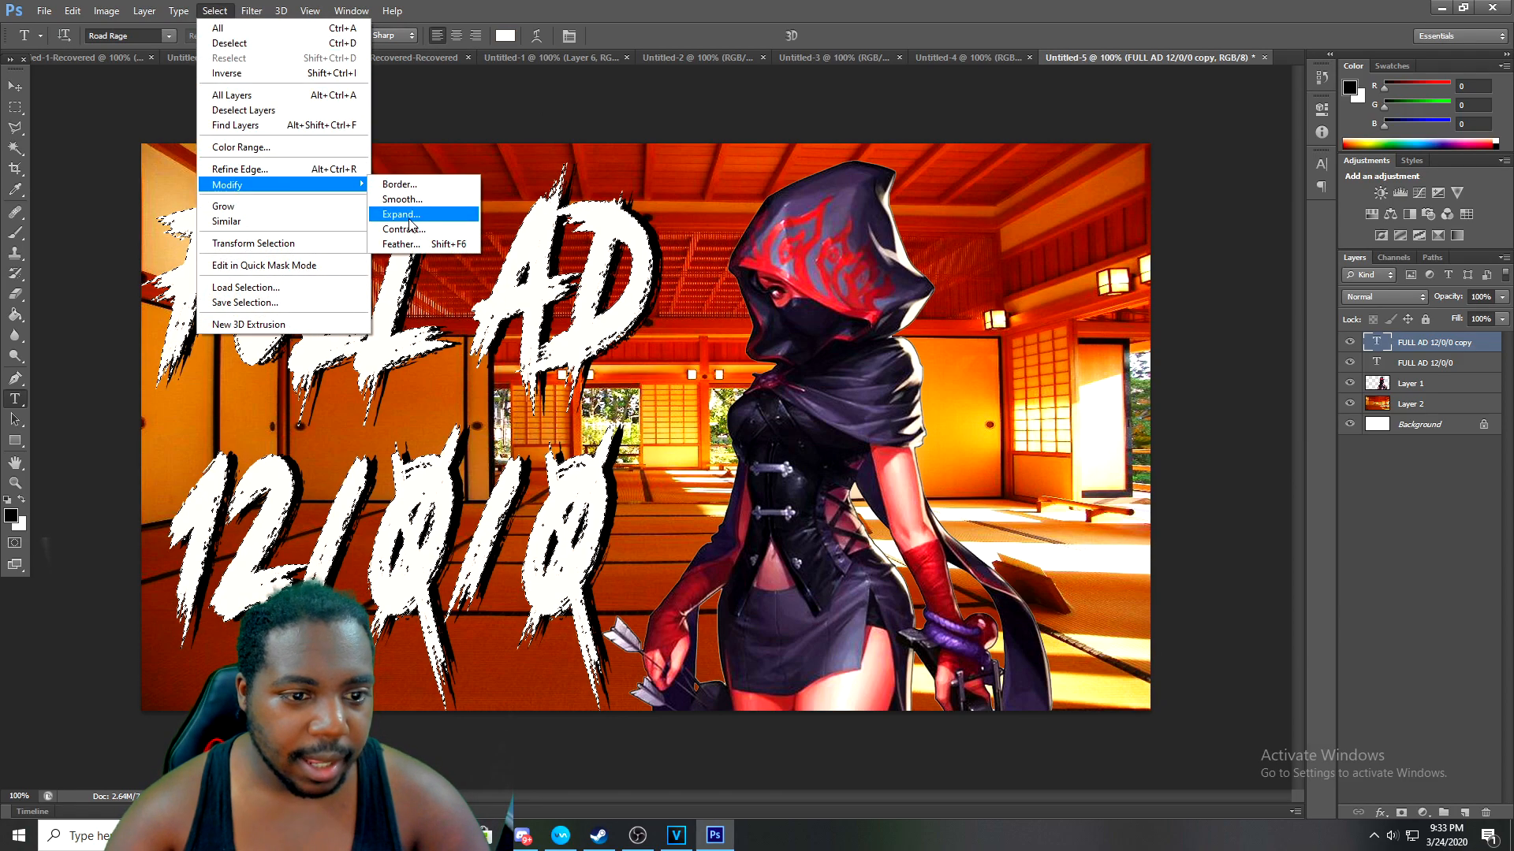
left_click(408, 220)
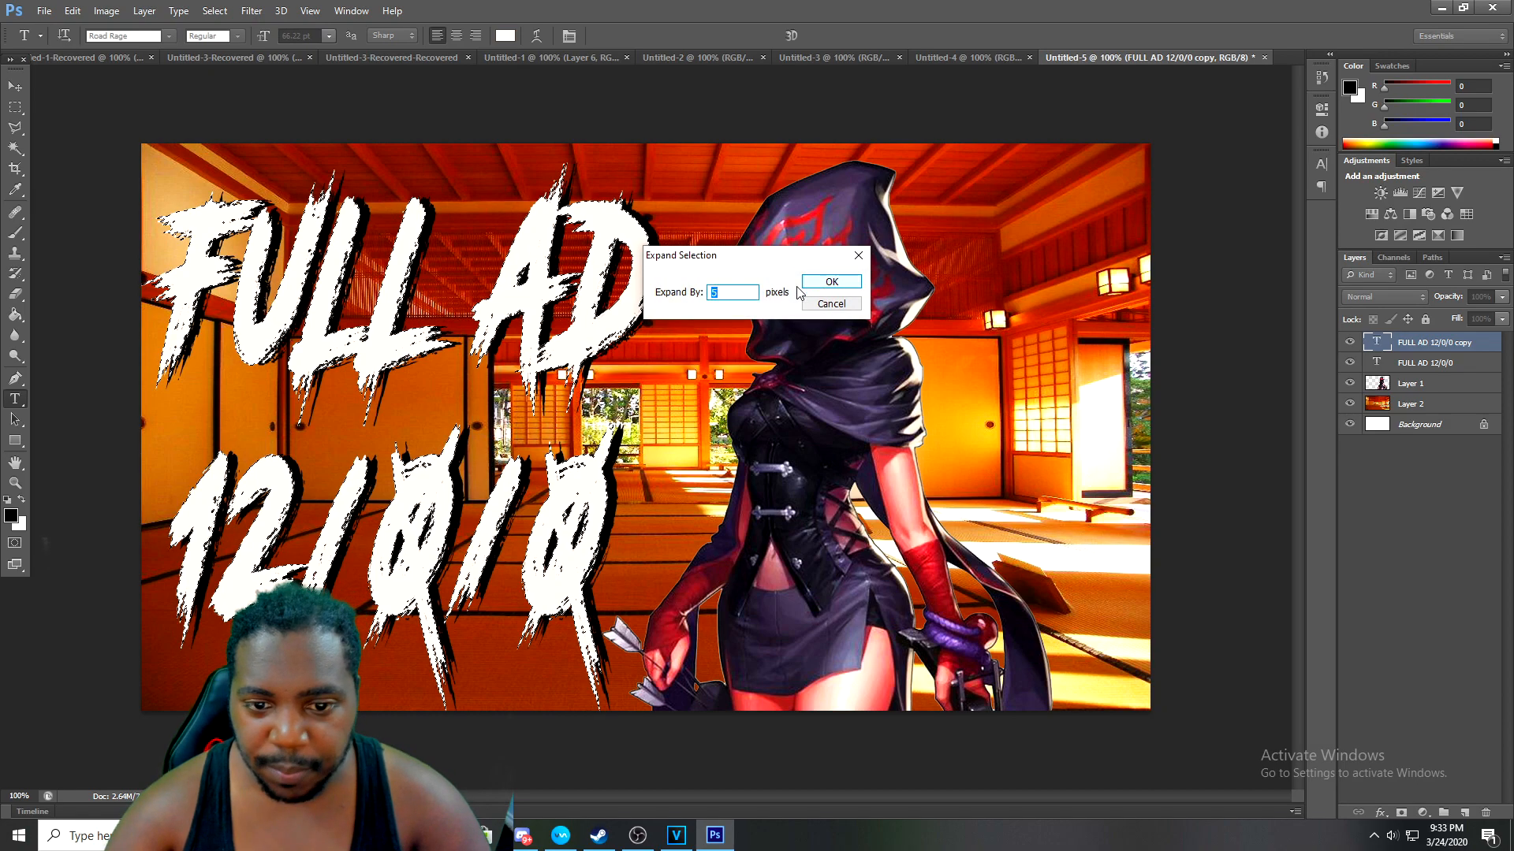
left_click(833, 282)
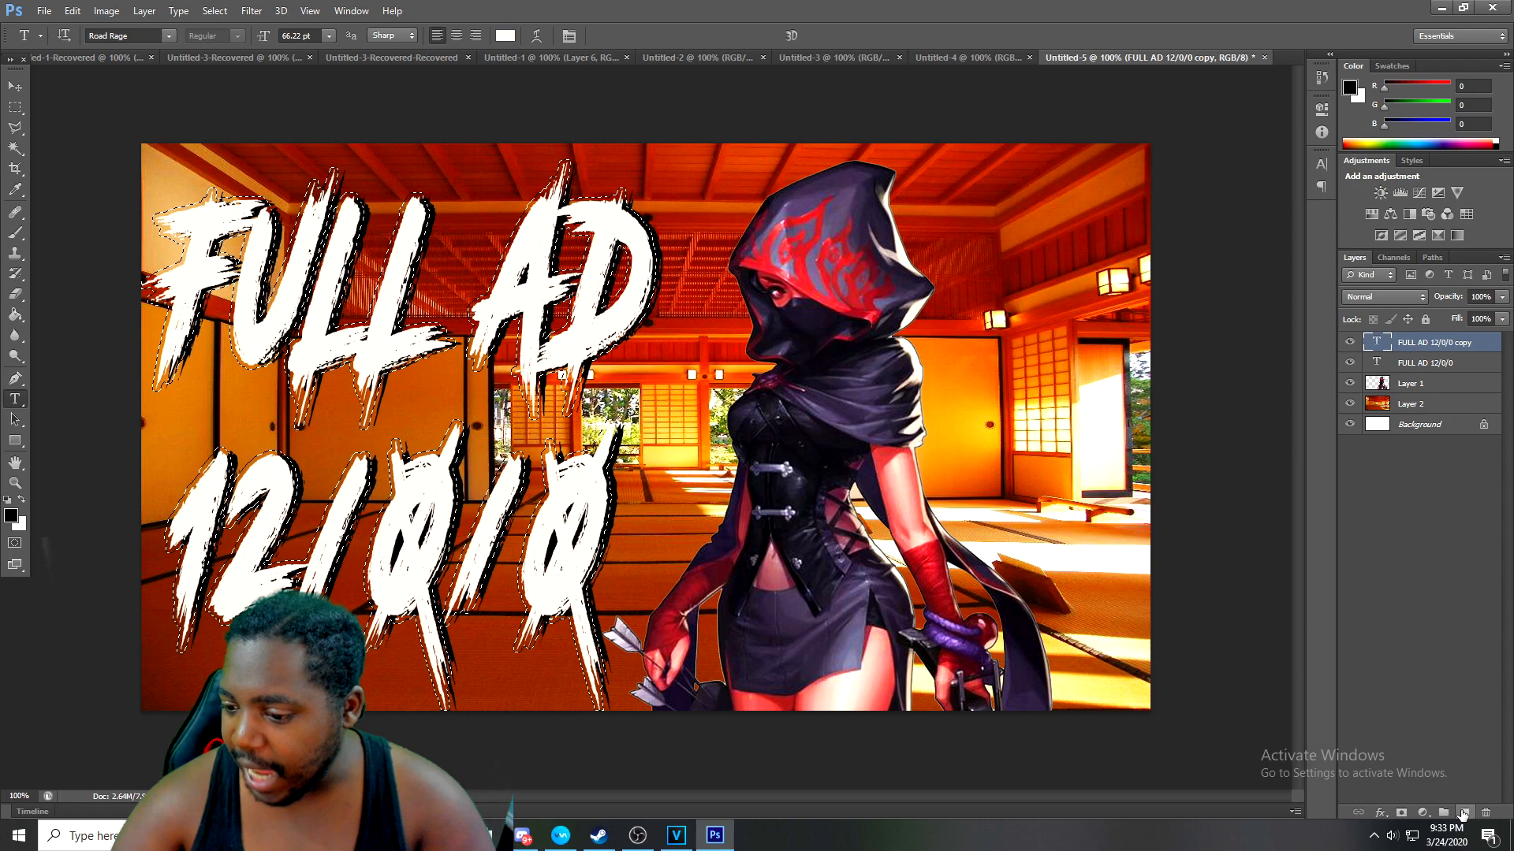
Create a new empty layer and place it between the white and black title text layers
left_click(1463, 814)
left_click_drag(1417, 347, 1430, 403)
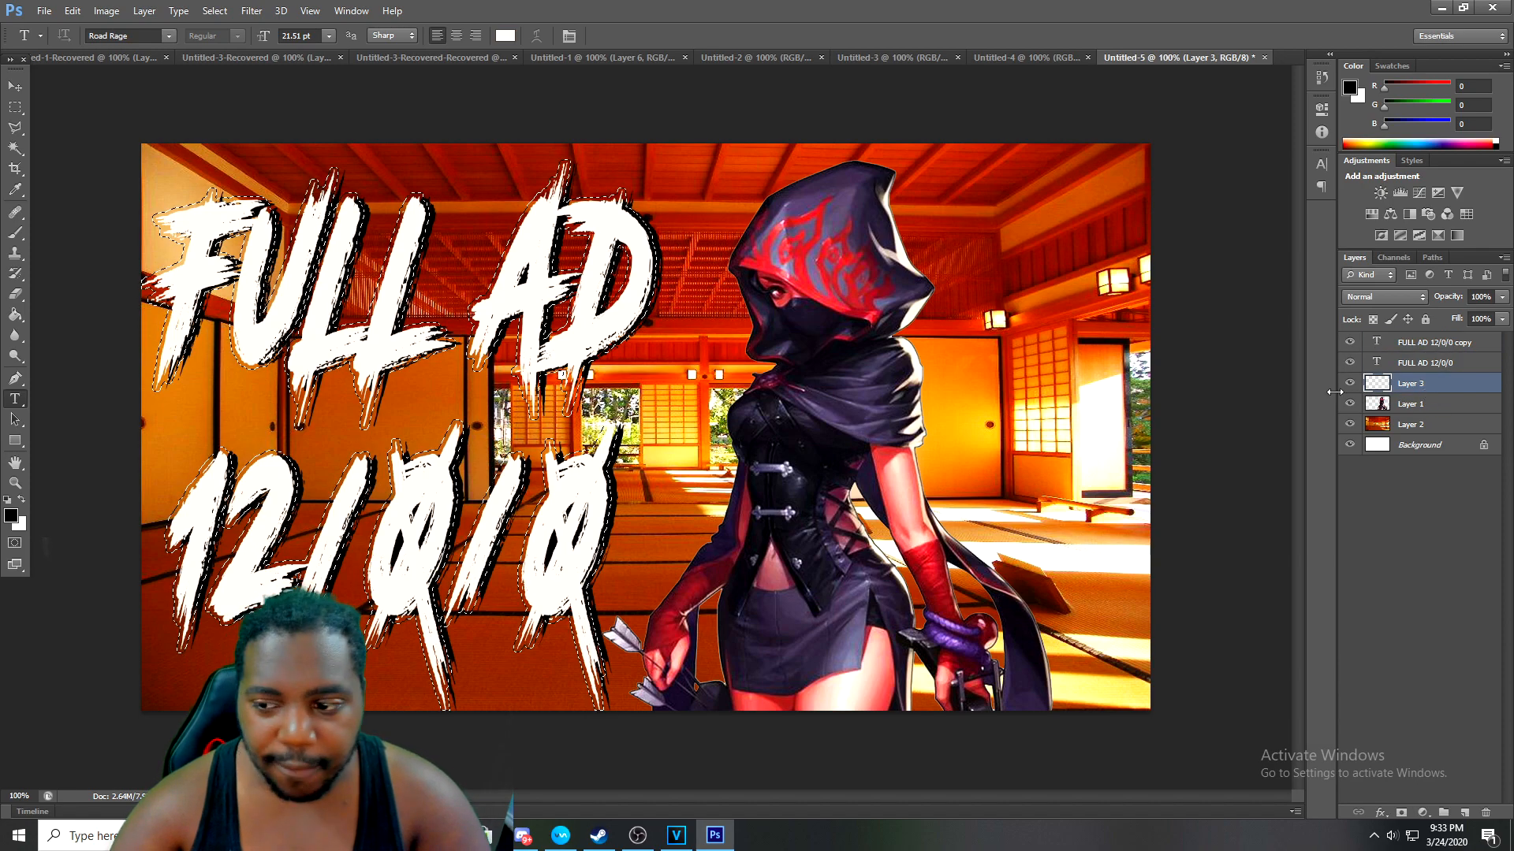
left_click_drag(1414, 386, 1417, 361)
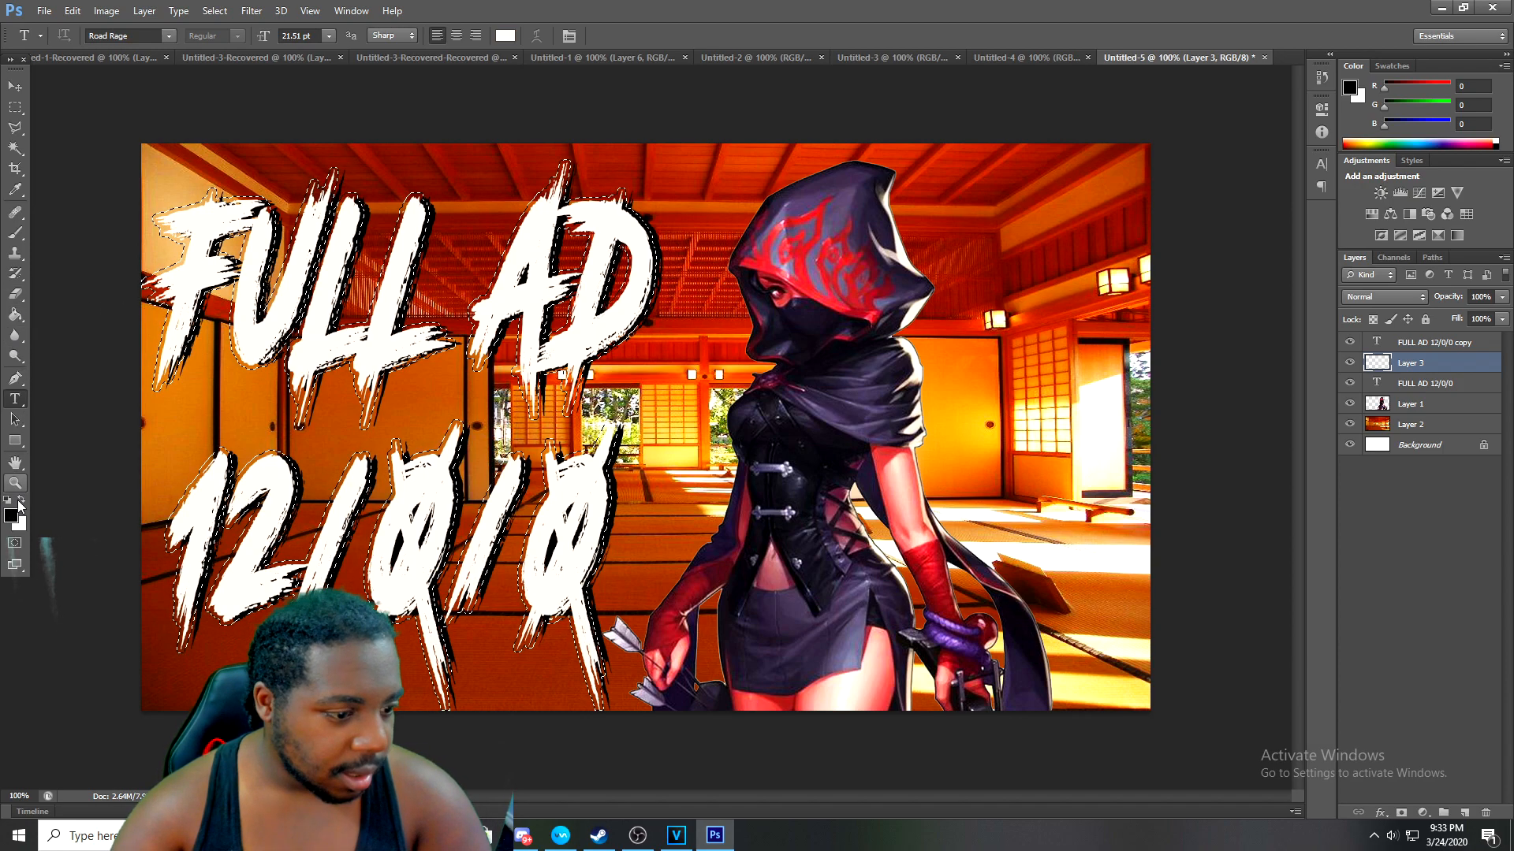
Set the foreground color to a bright yellow-green, RGB 204, 255, 0
left_click(13, 522)
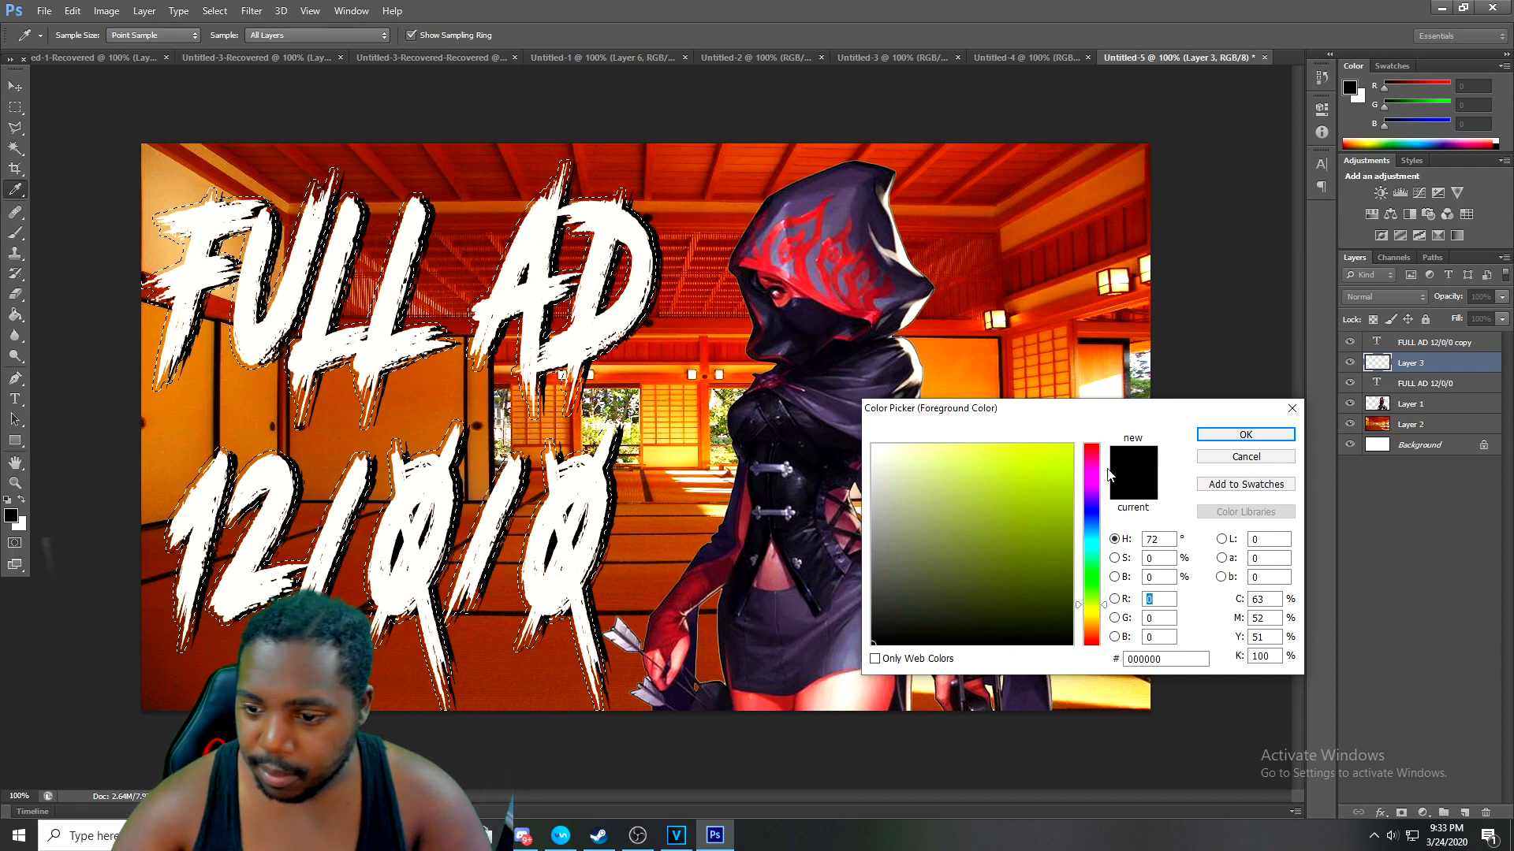
left_click_drag(896, 486, 1073, 440)
left_click(1245, 435)
key("t")
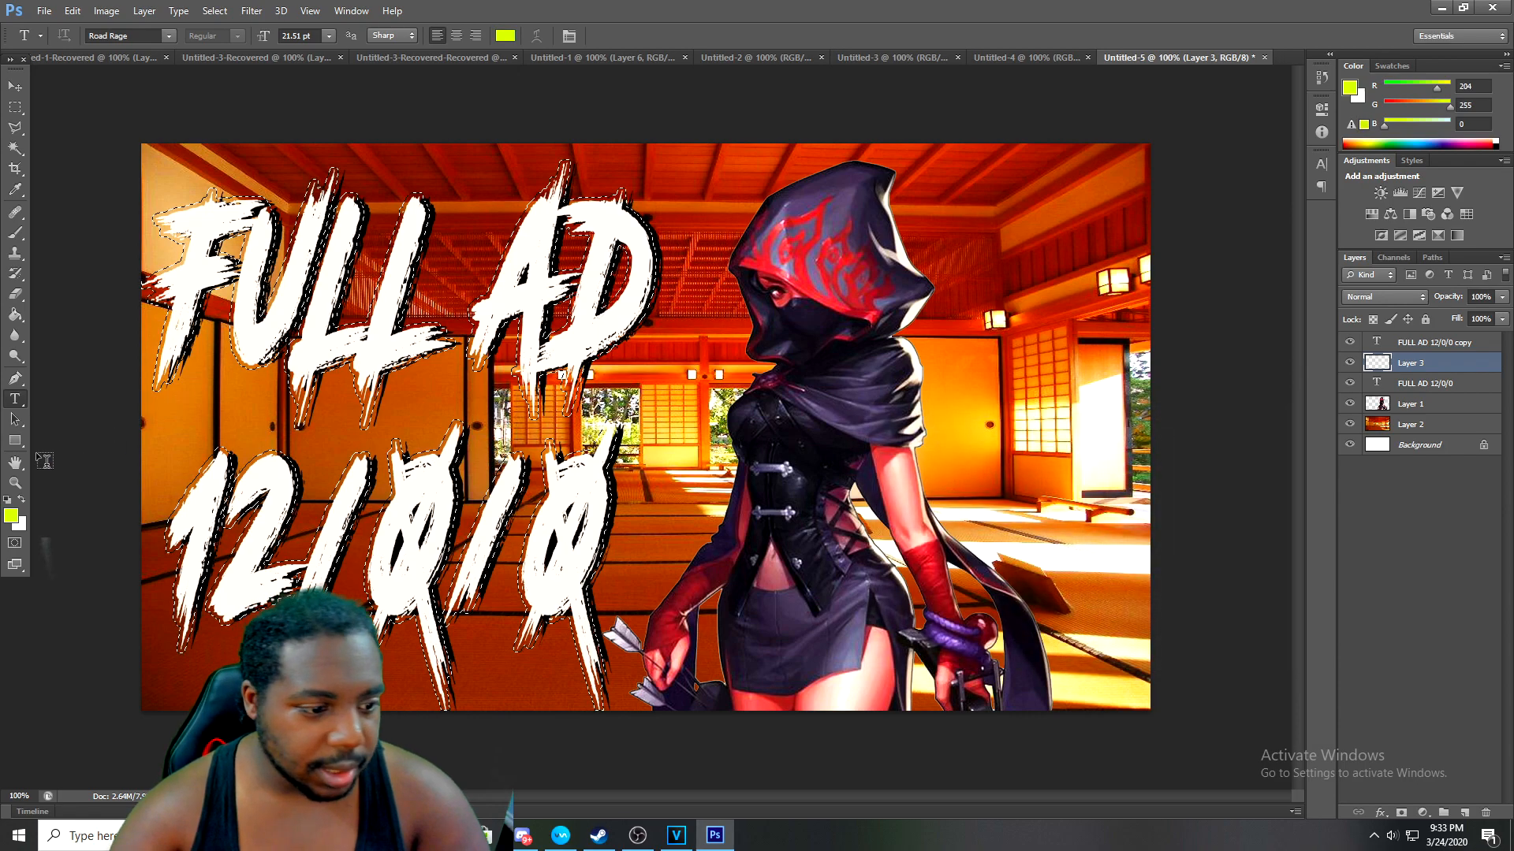
Use the Paint Bucket to fill the expanded selection around the words "FULL AD" with yellow-green on the empty layer
left_click(15, 315)
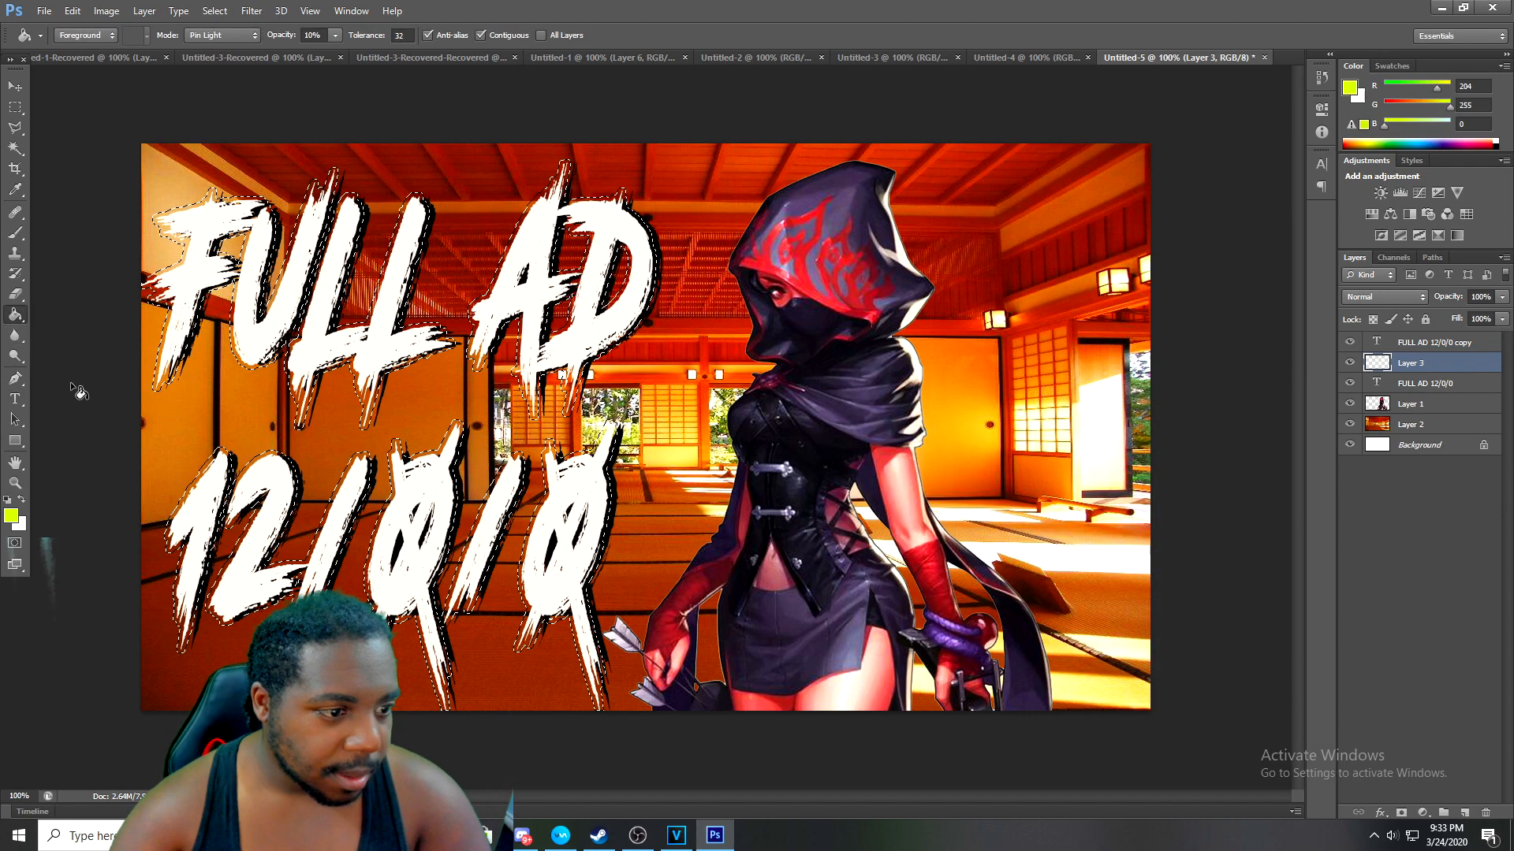
right_click(15, 315)
left_click(87, 326)
left_click(192, 260)
left_click(192, 260)
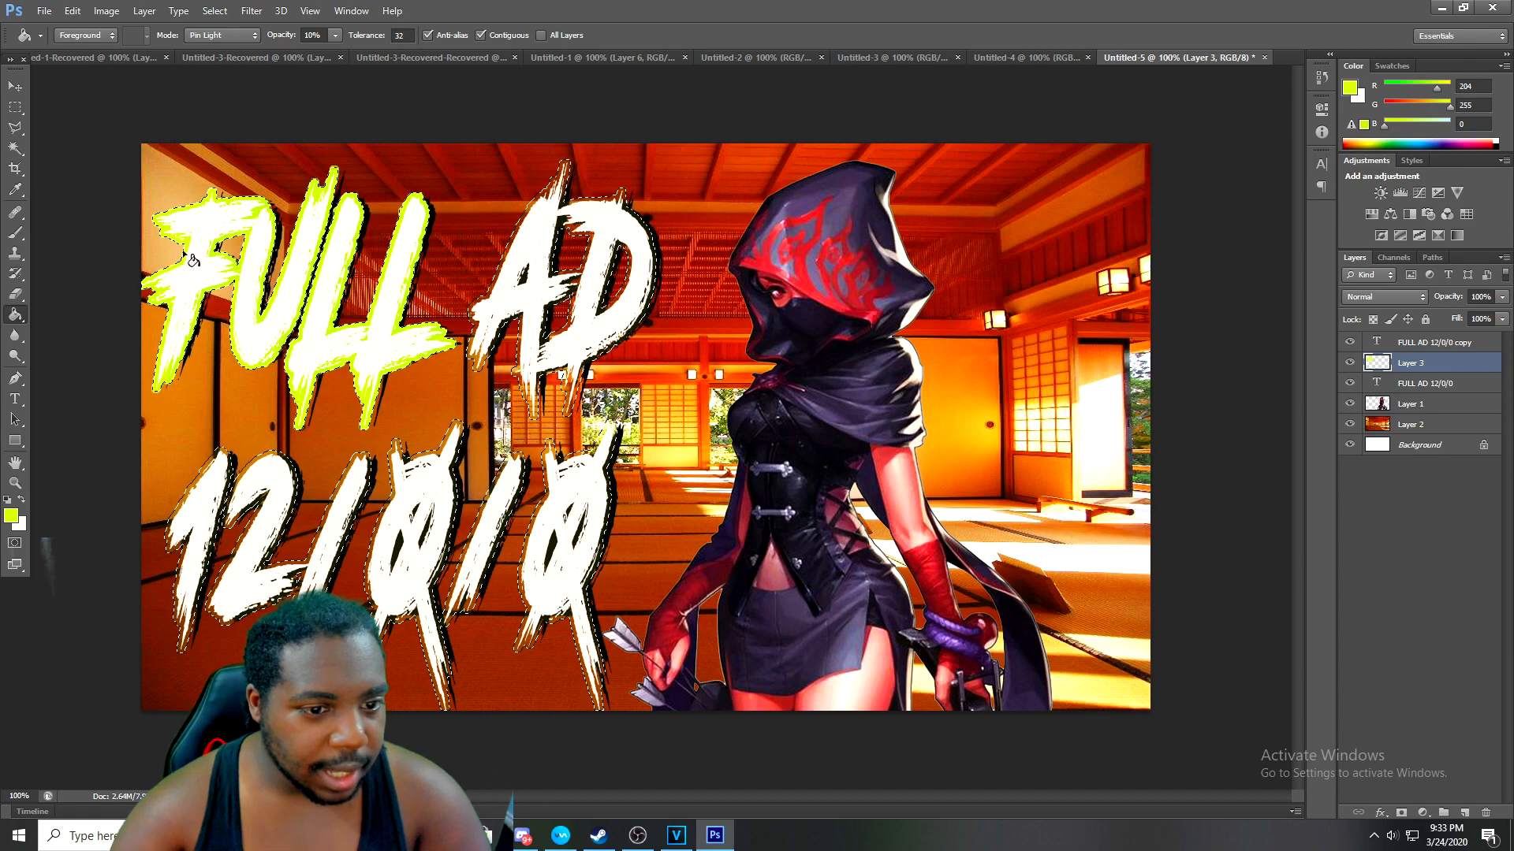
left_click(505, 282)
left_click(504, 282)
left_click(505, 282)
left_click(504, 282)
Fill the expanded selection around "12/0/0" with yellow-green using the Paint Bucket, and deselect everything
left_click(556, 490)
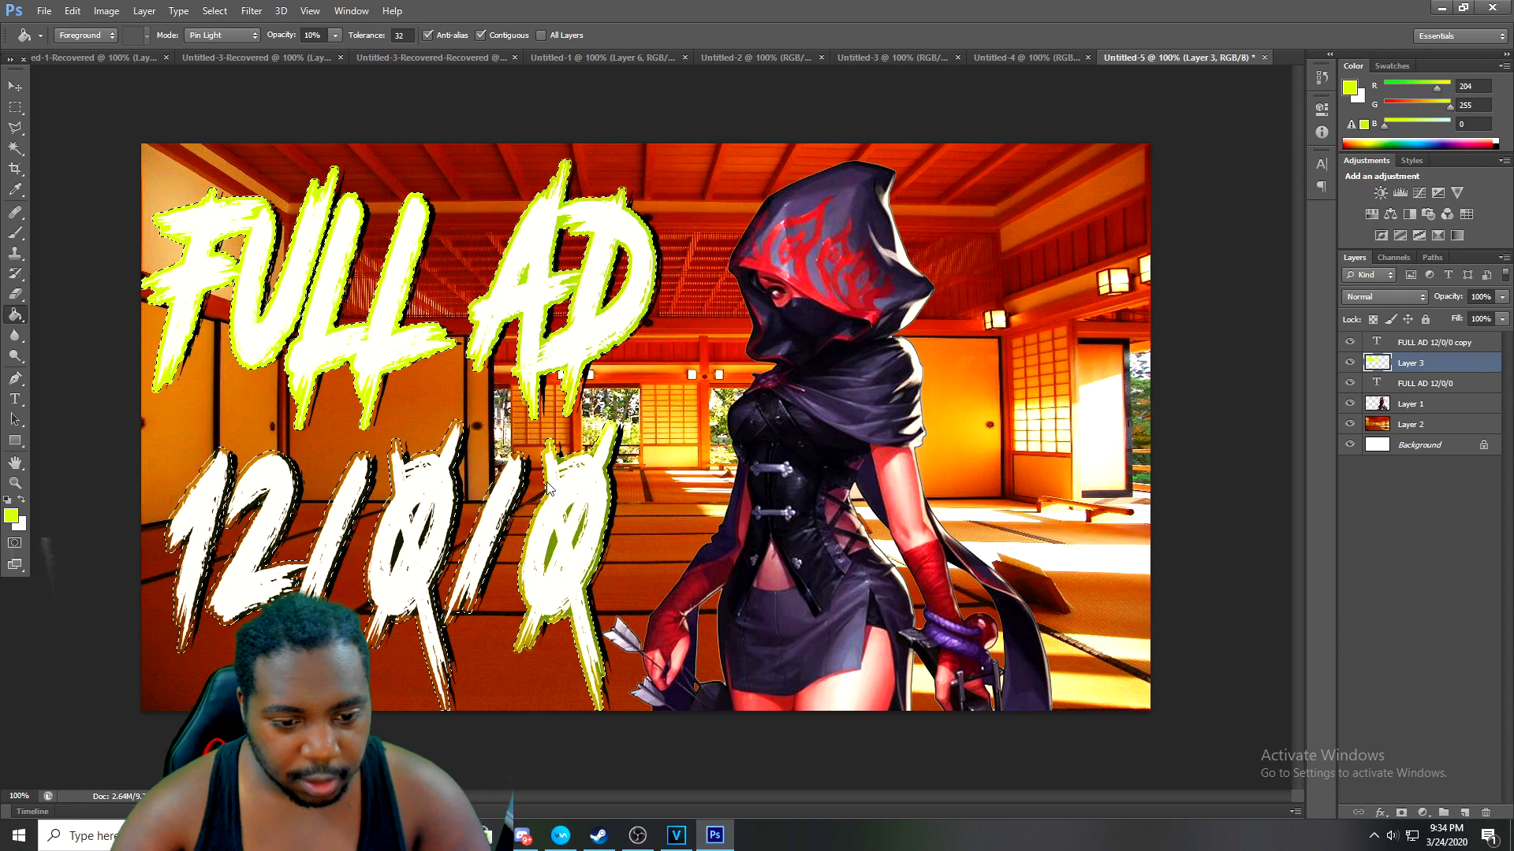
left_click(392, 517)
left_click(391, 517)
left_click(390, 515)
left_click(389, 514)
left_click(336, 488)
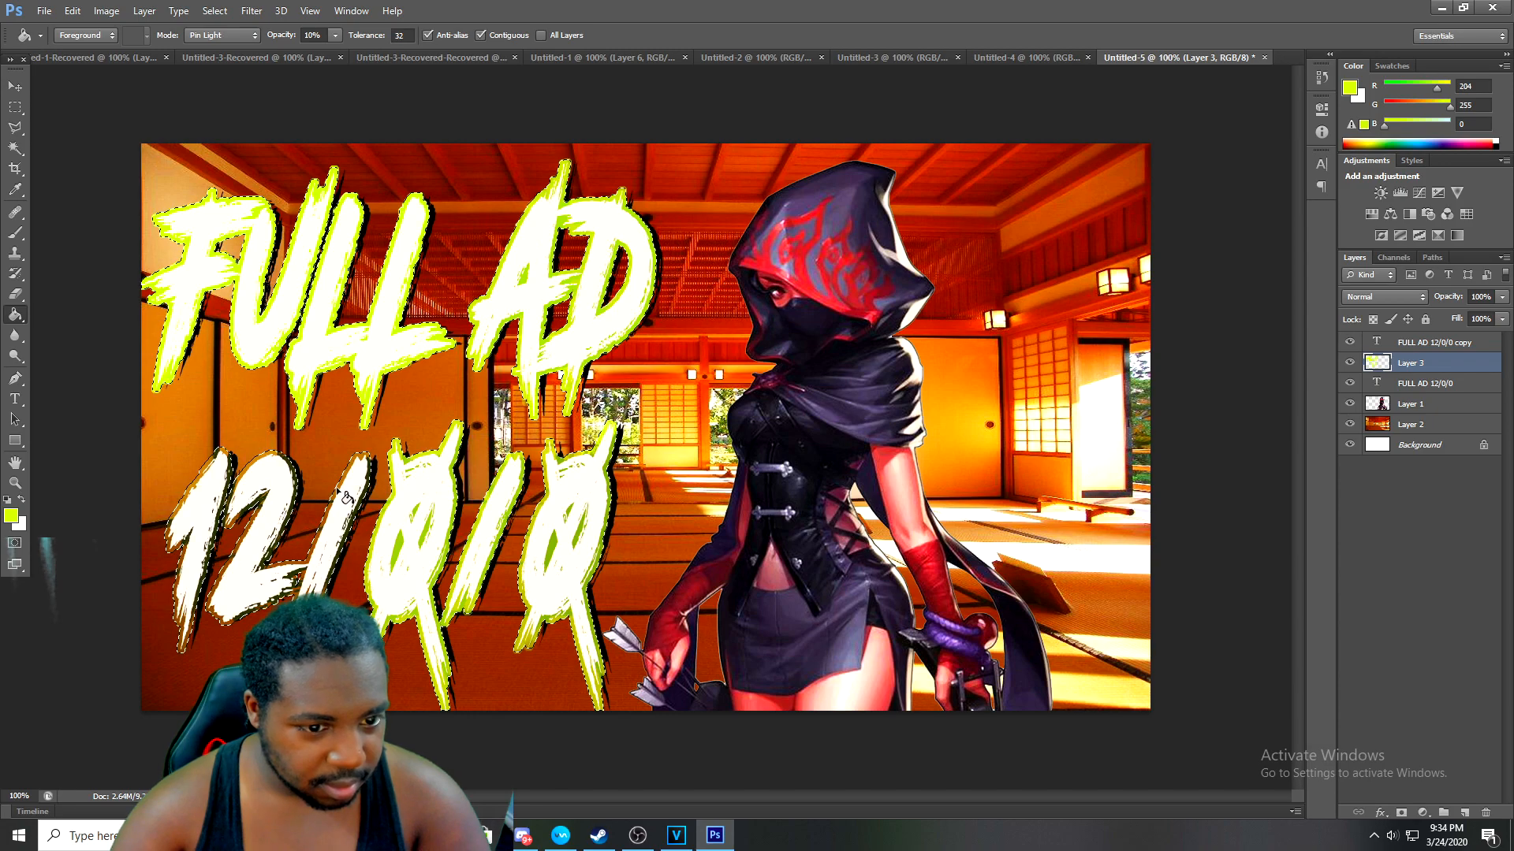
left_click(336, 489)
left_click(336, 489)
left_click(327, 493)
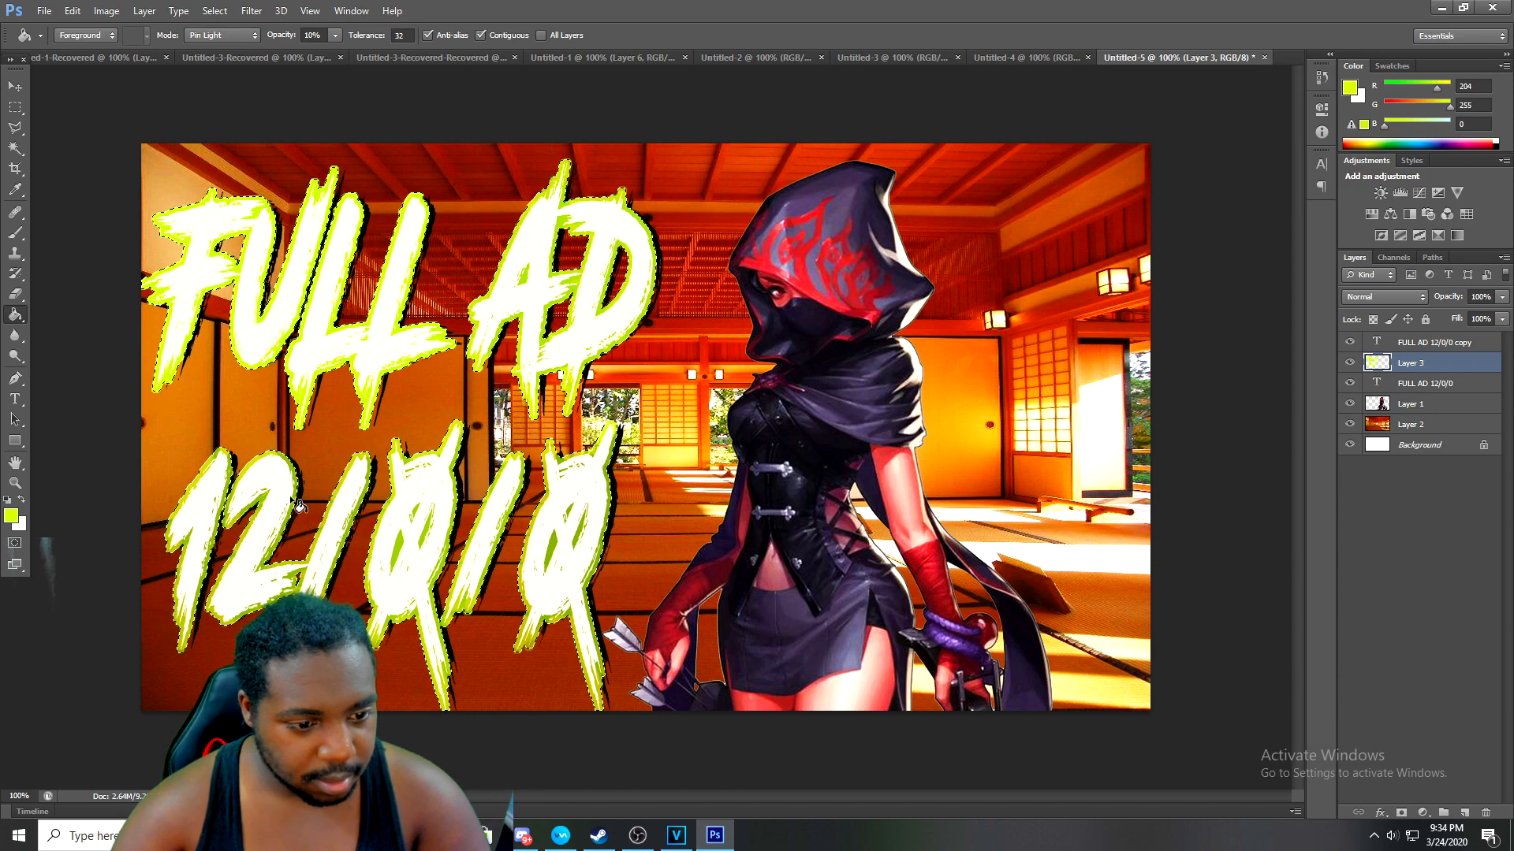
left_click(307, 503)
left_click(303, 505)
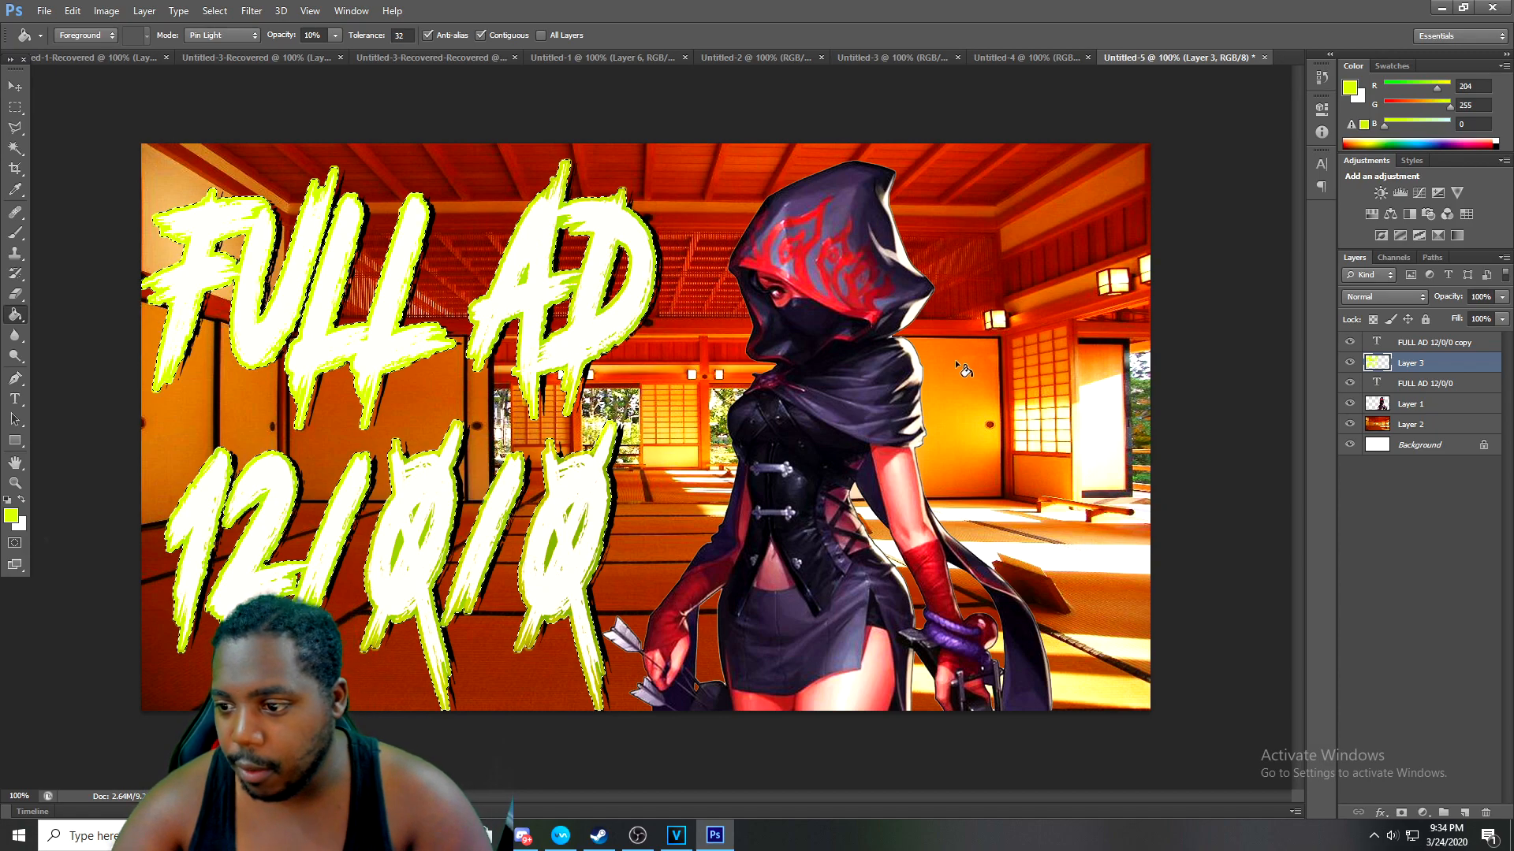
left_click(229, 11)
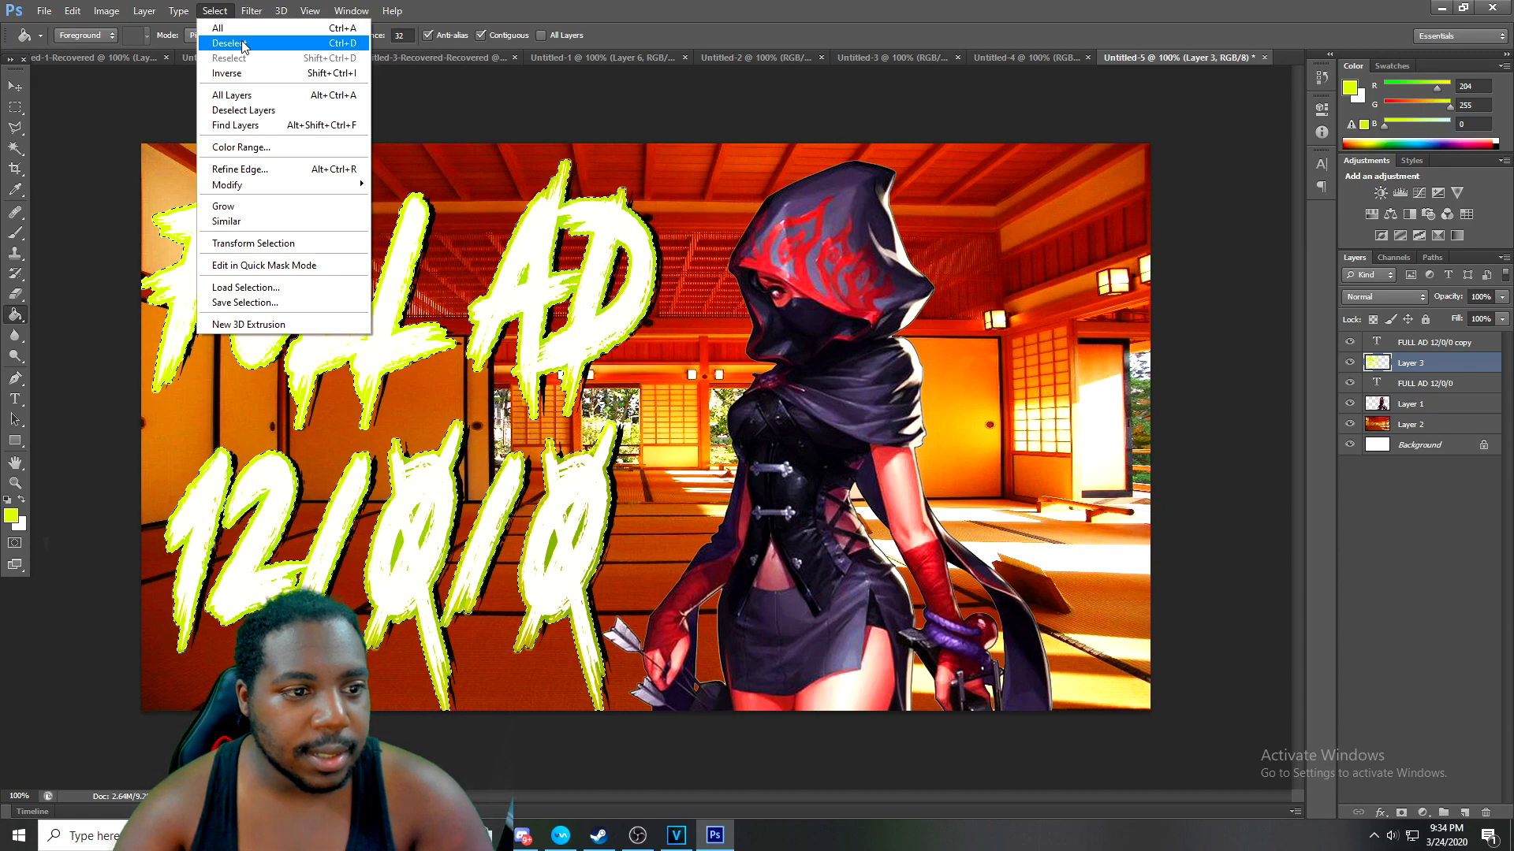
left_click(229, 43)
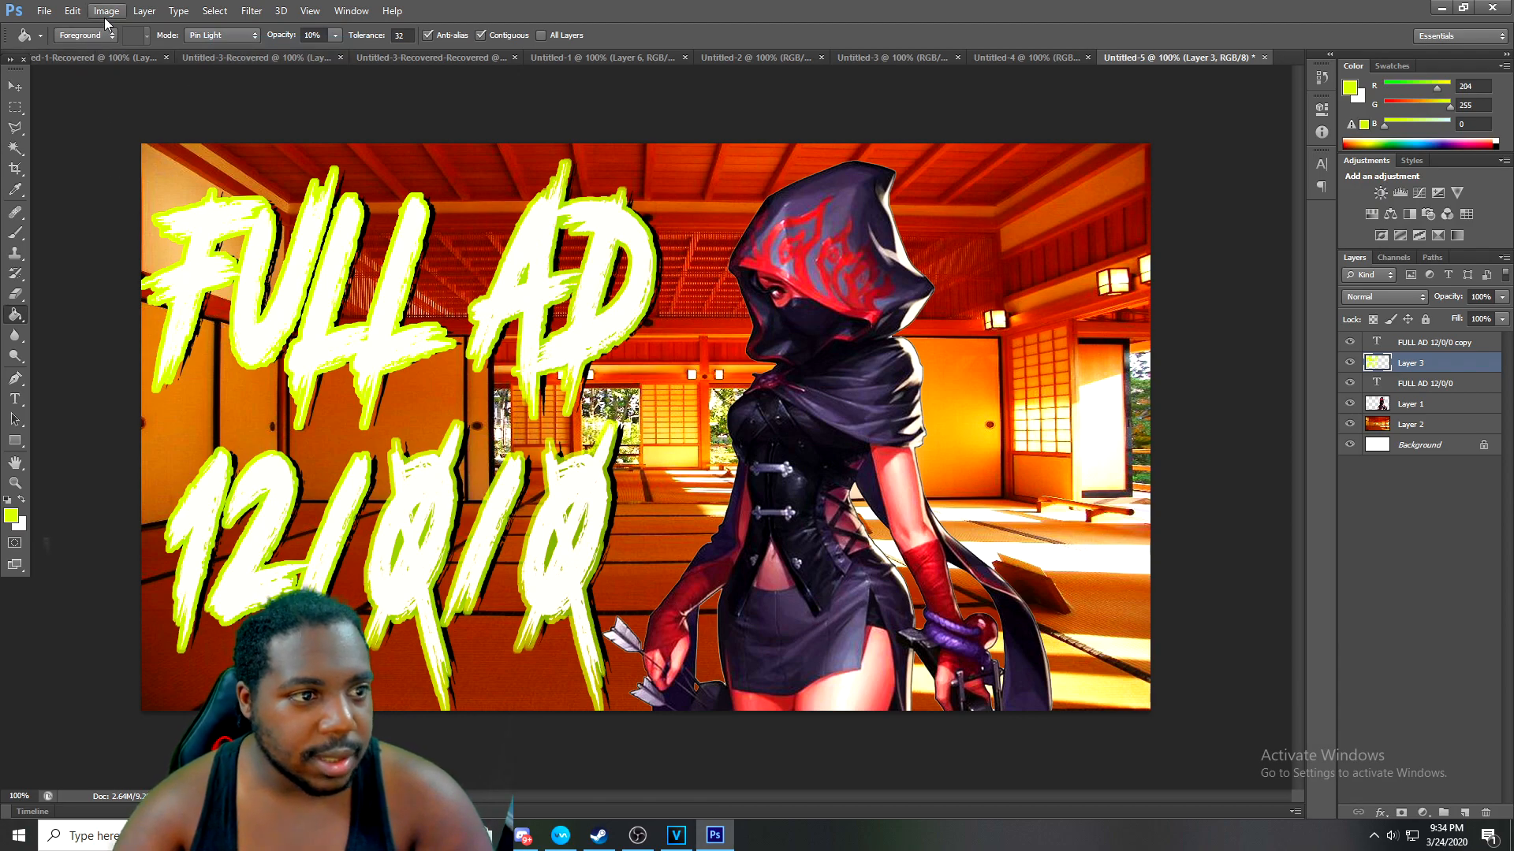
Recolor the topmost title text to the red sampled from the assassin's hood pattern, #a72b34
left_click(1433, 345)
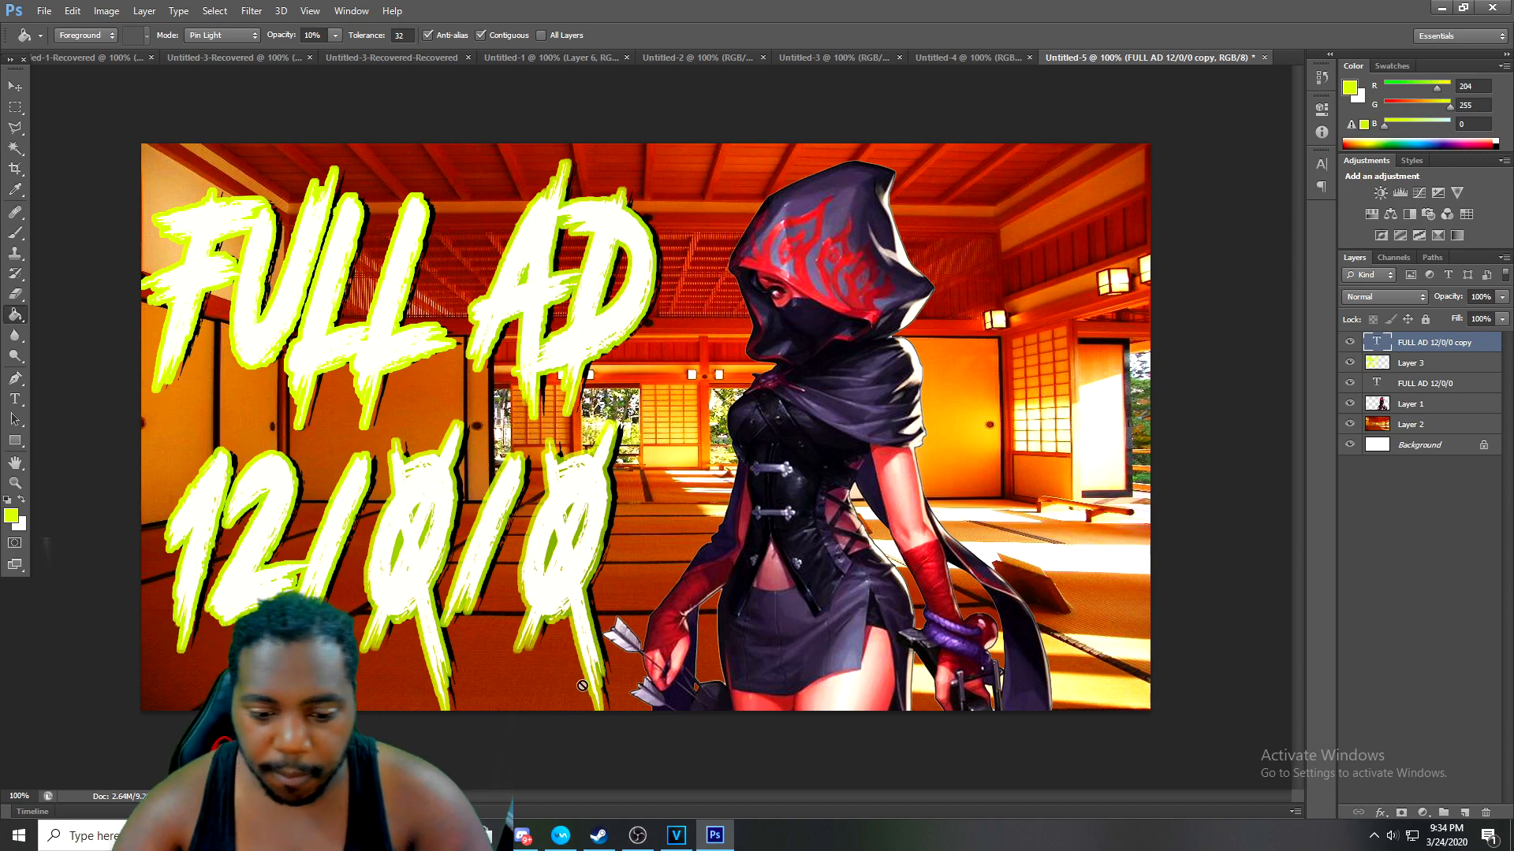
left_click(16, 399)
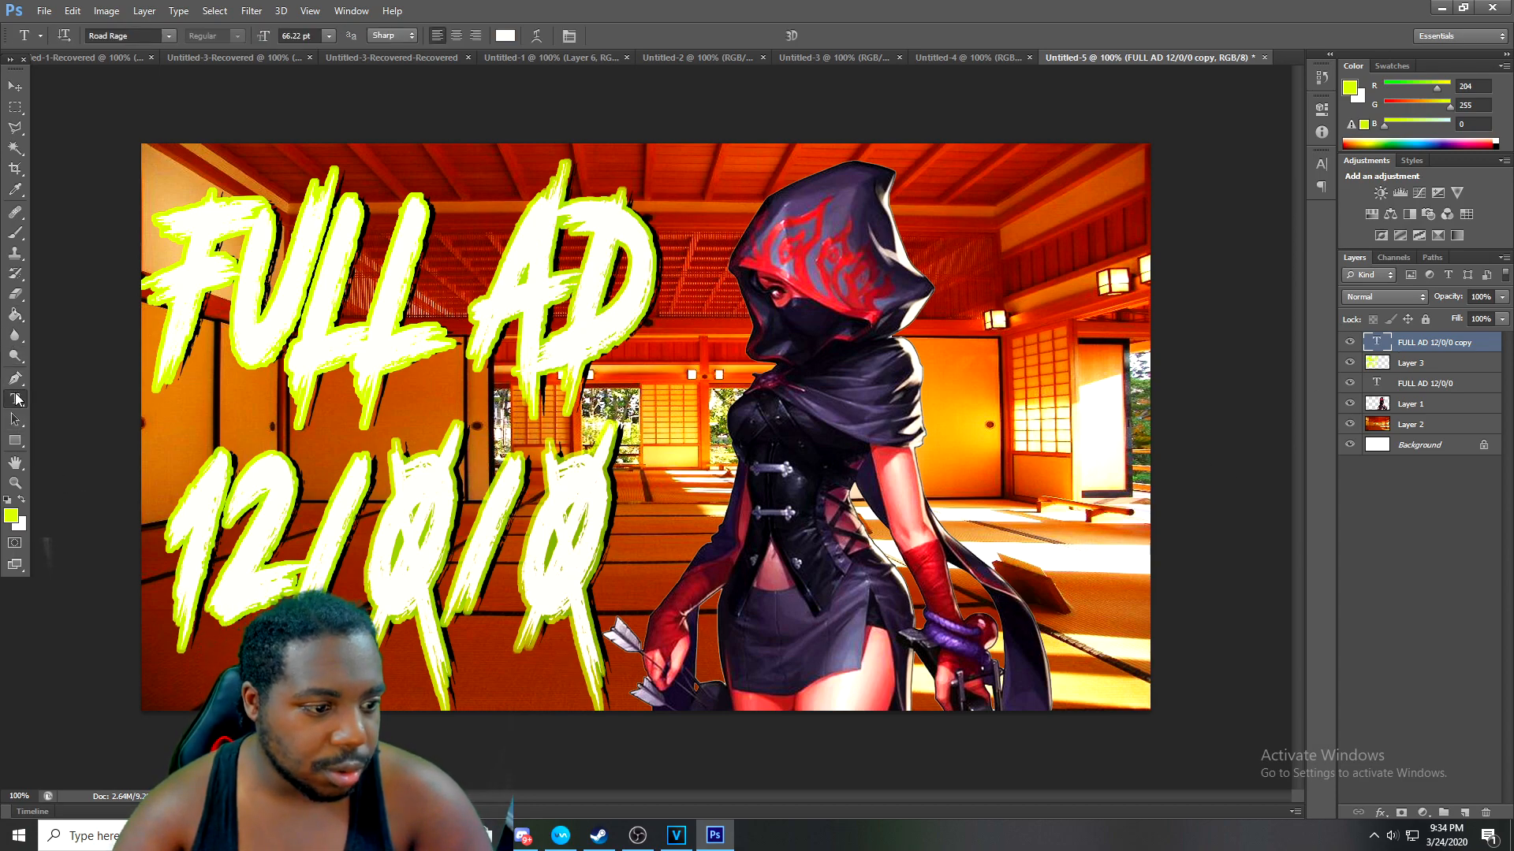
left_click_drag(603, 544, 259, 300)
left_click(504, 35)
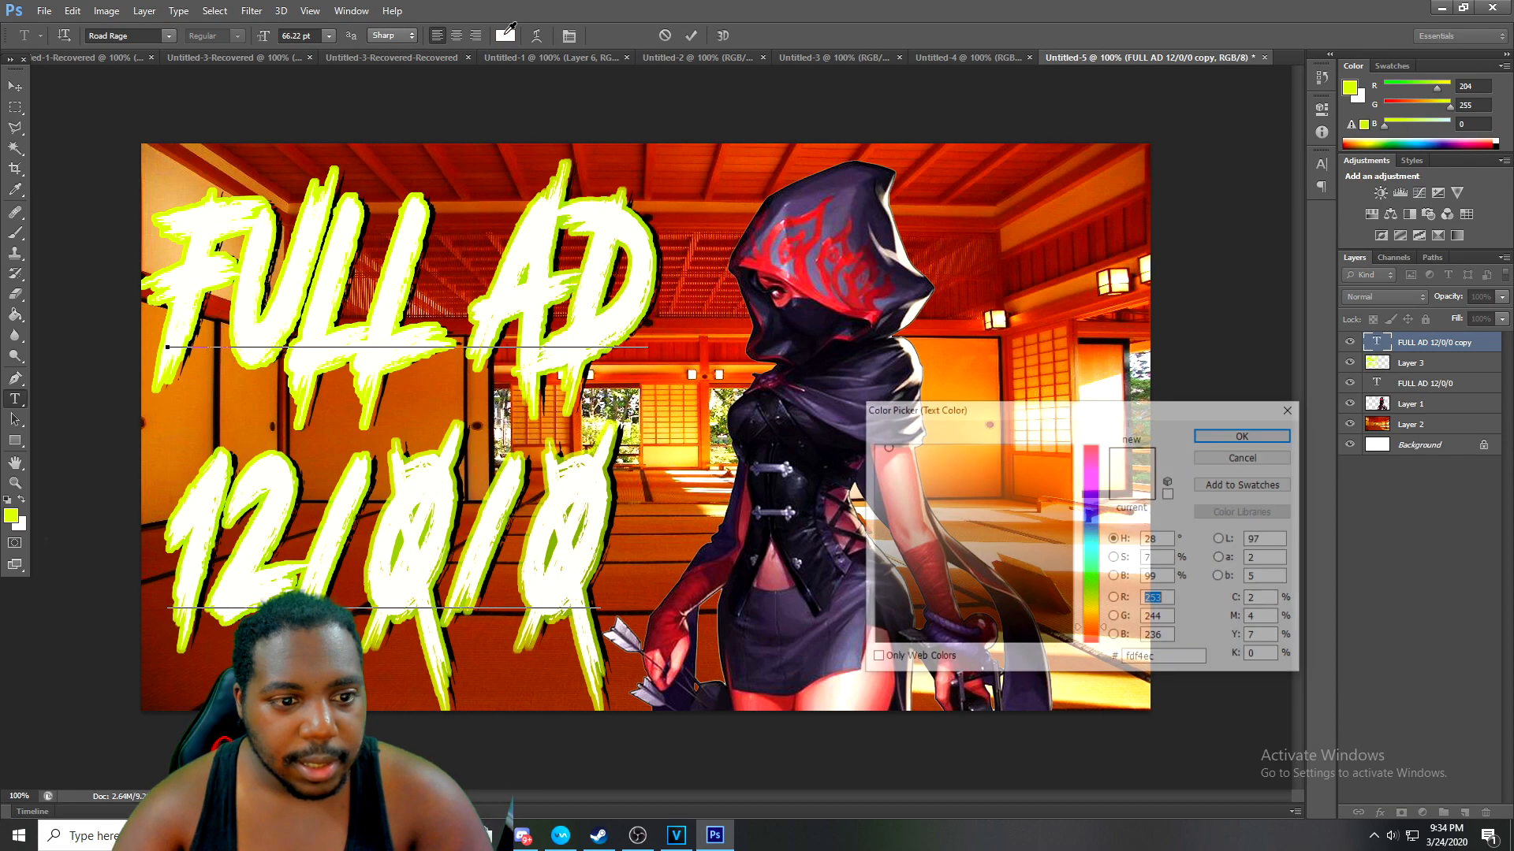
mouse_move(984, 533)
left_mouse_down()
mouse_move(886, 444)
mouse_move(884, 619)
mouse_move(873, 458)
left_mouse_up()
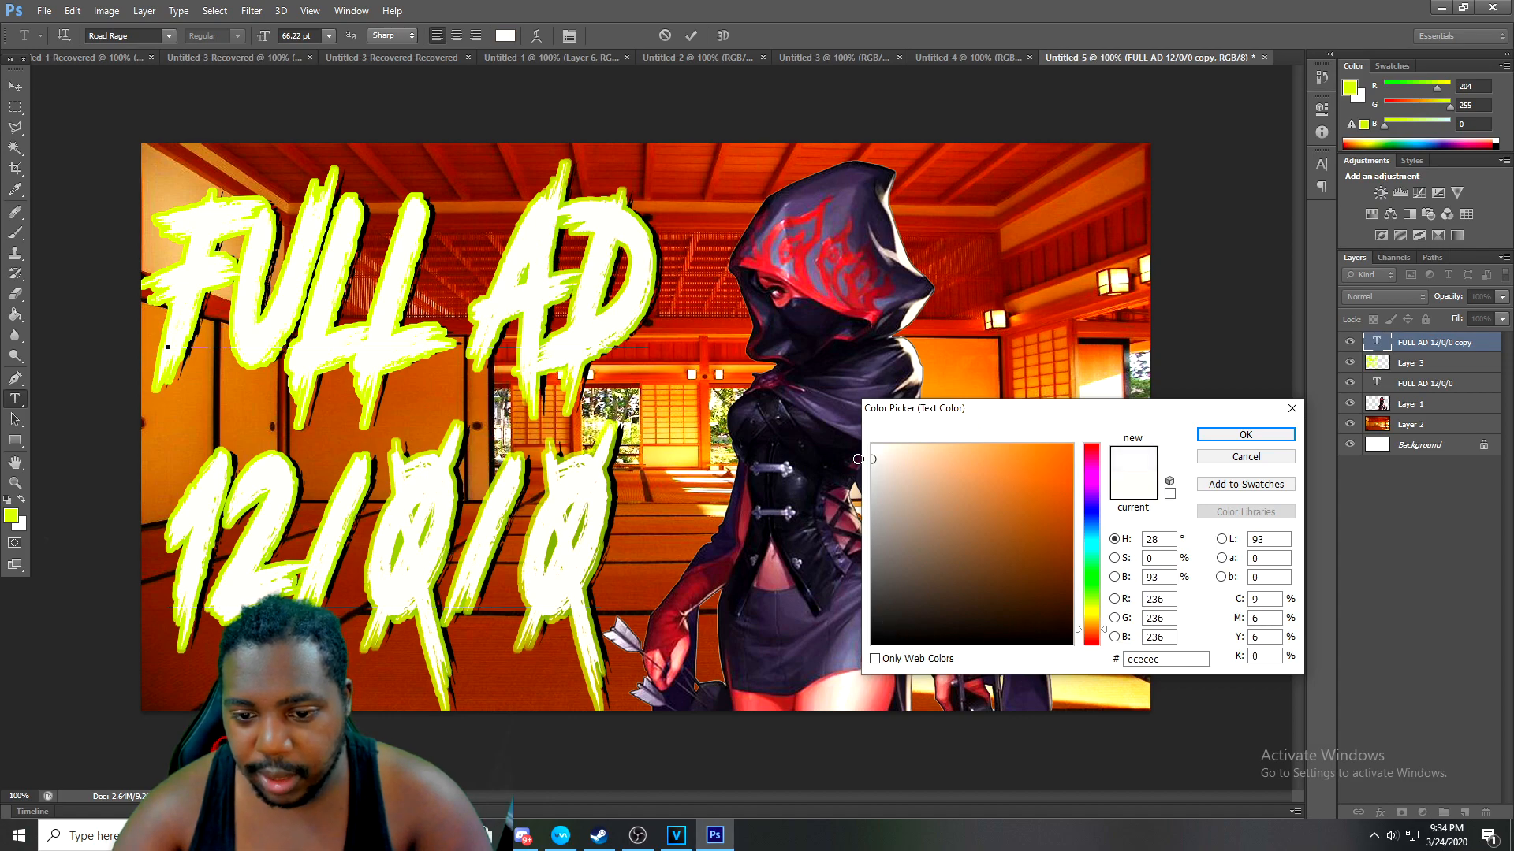
left_click(830, 229)
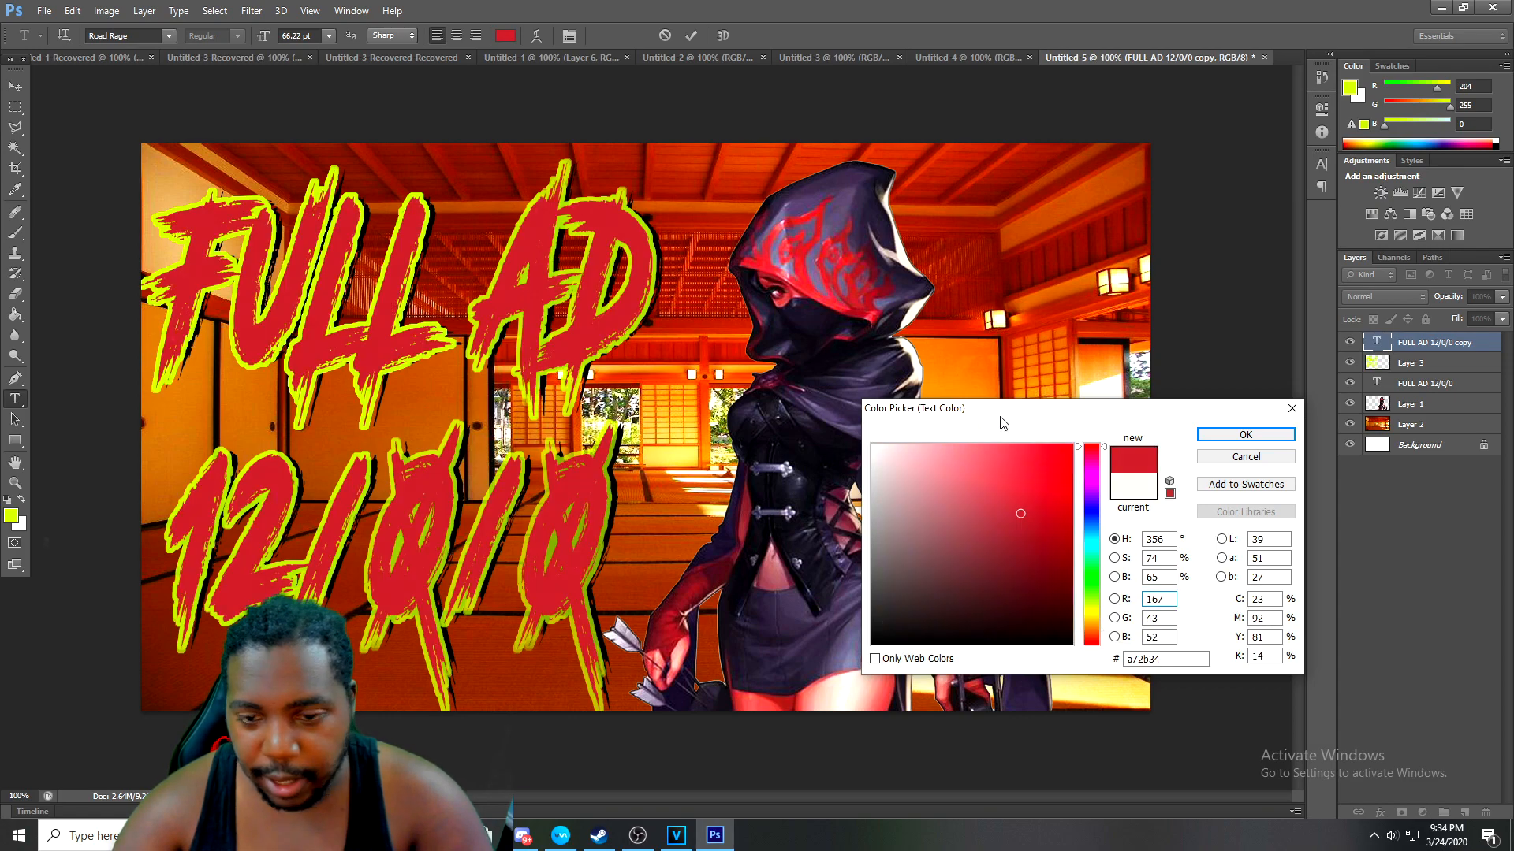
left_click(1245, 434)
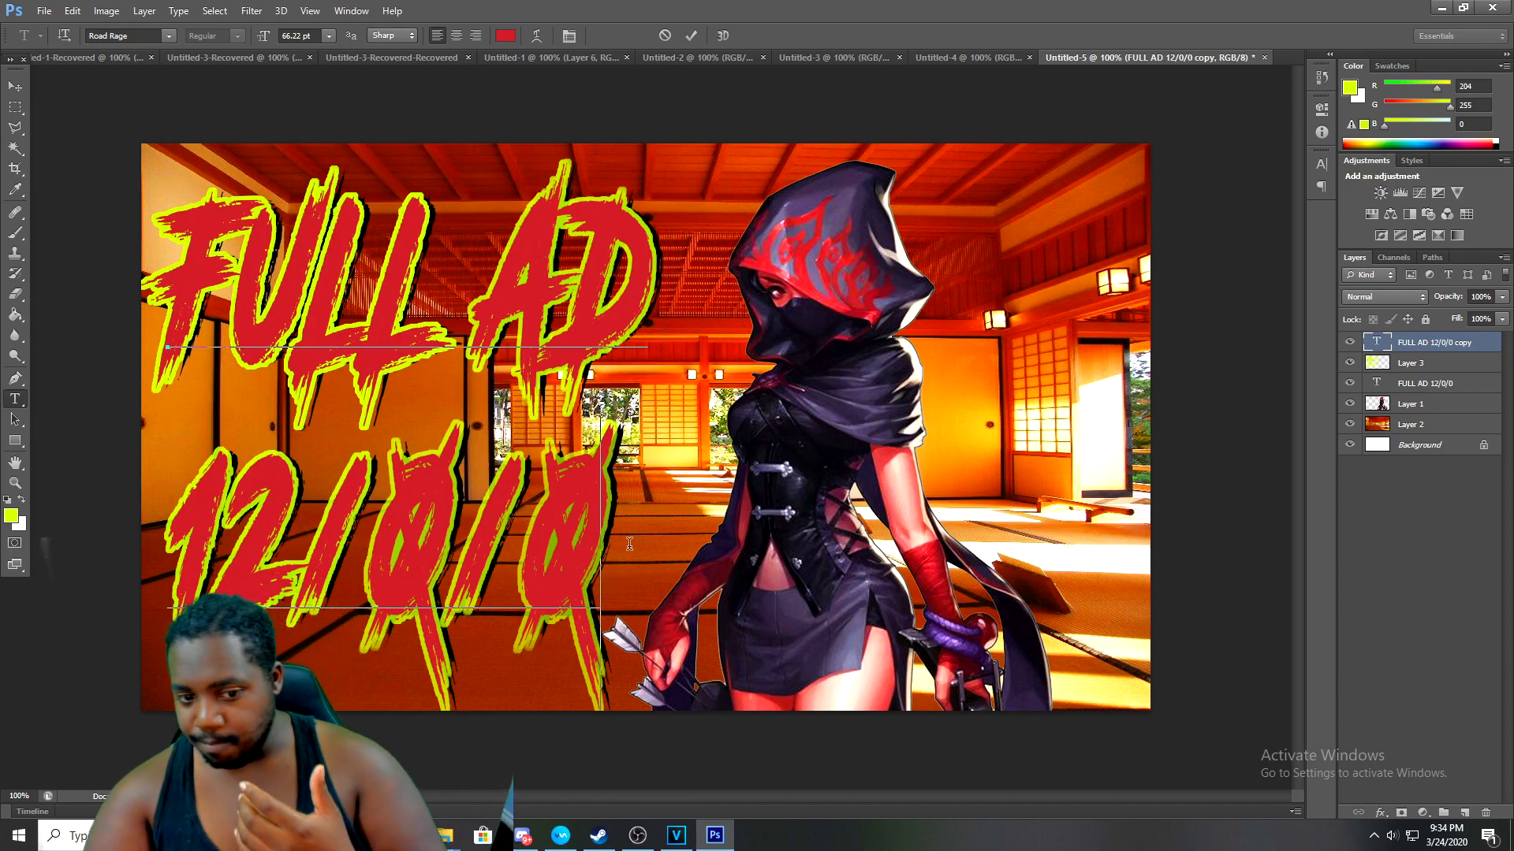
Free Transform the black shadow text slightly further right, to X 346.50 px
left_click(1441, 384)
right_click(1428, 394)
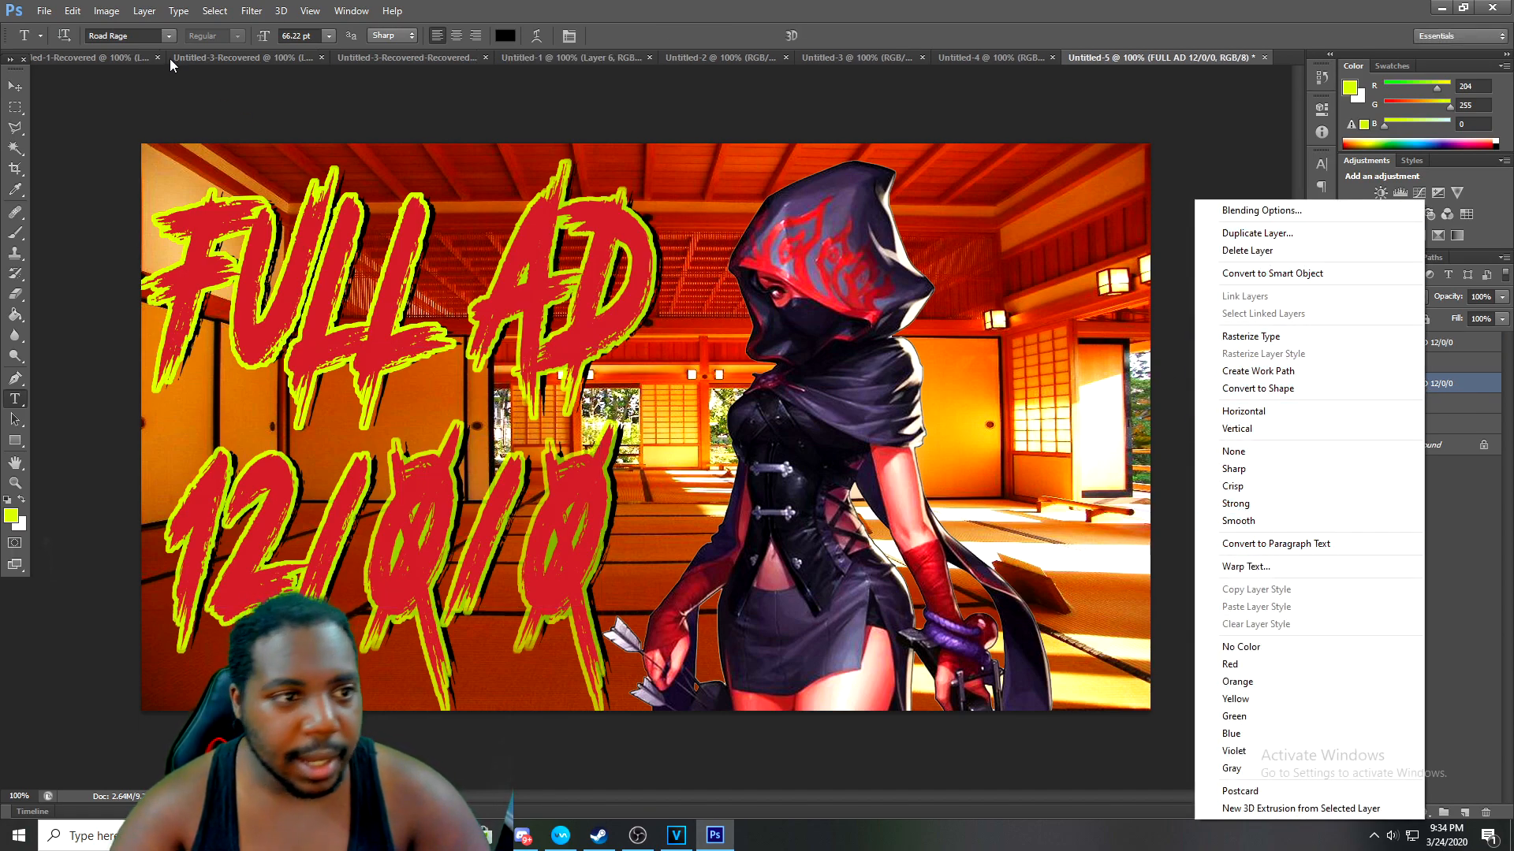
left_click(163, 86)
left_click(72, 11)
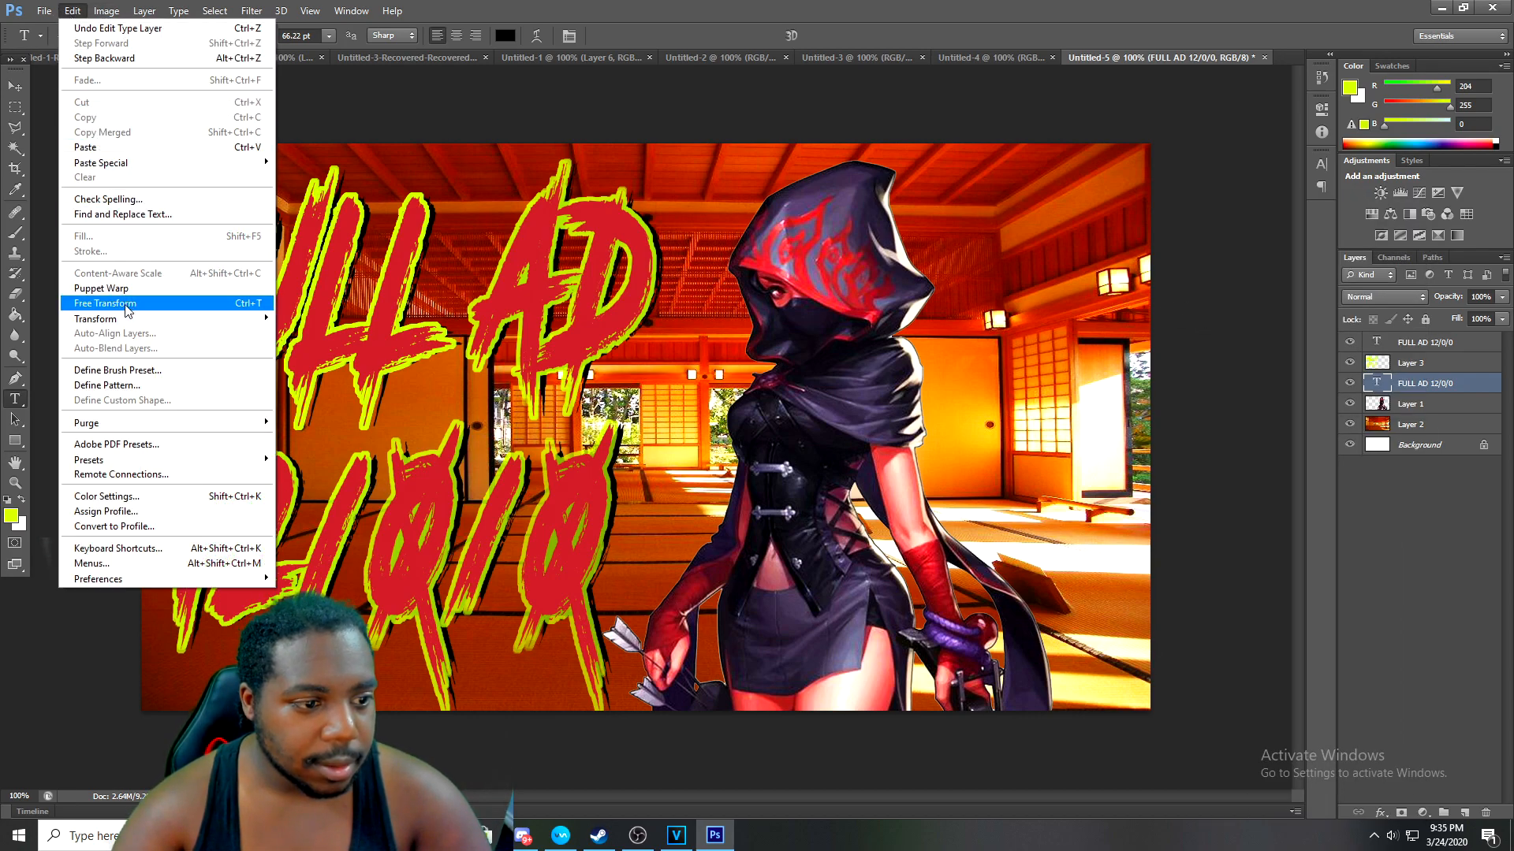
left_click(129, 304)
left_click_drag(282, 332, 288, 333)
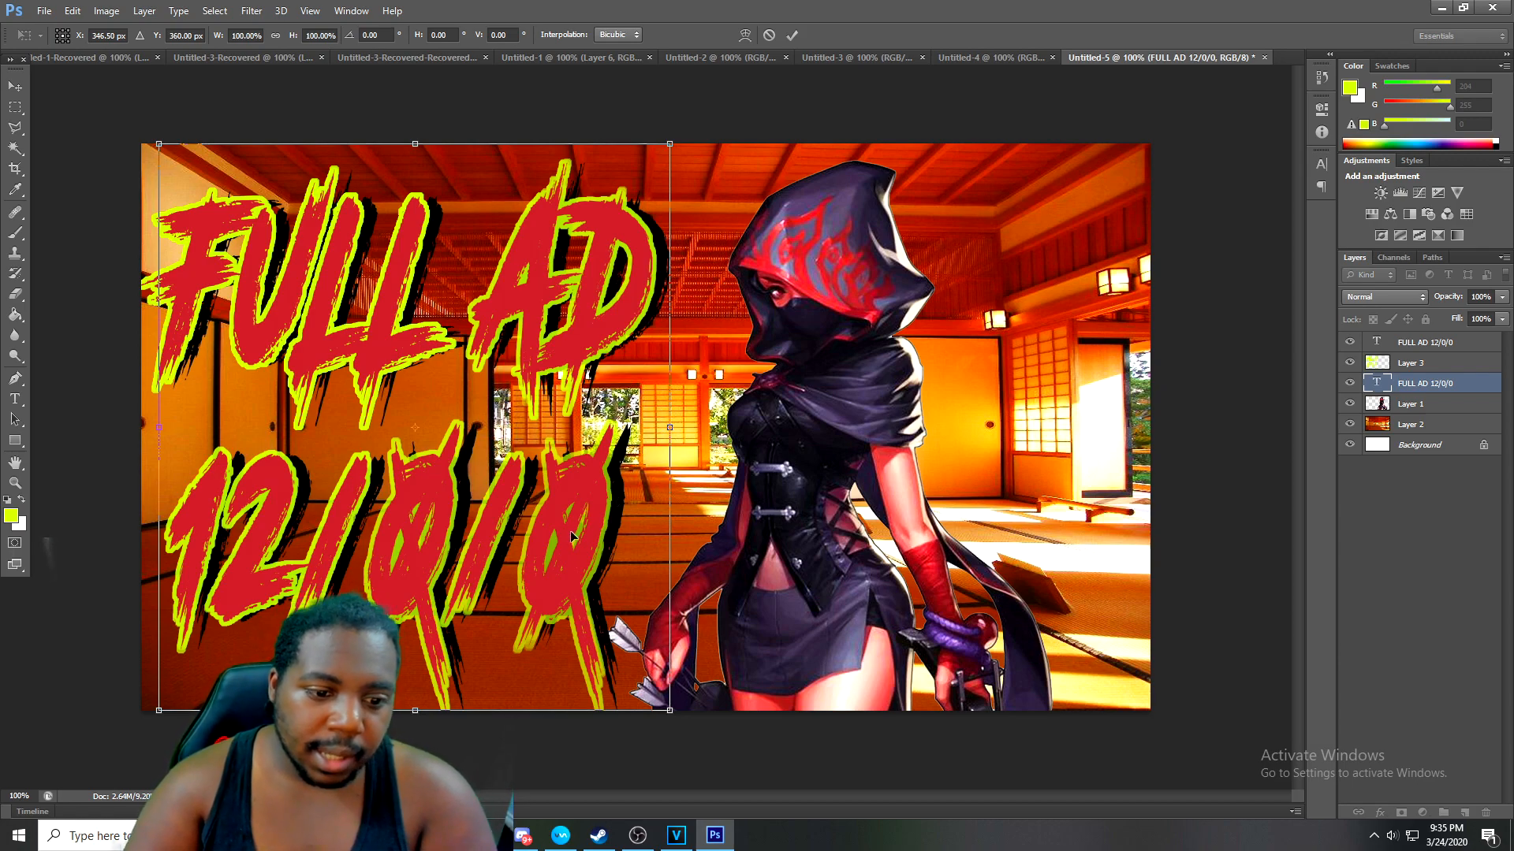
key("Return")
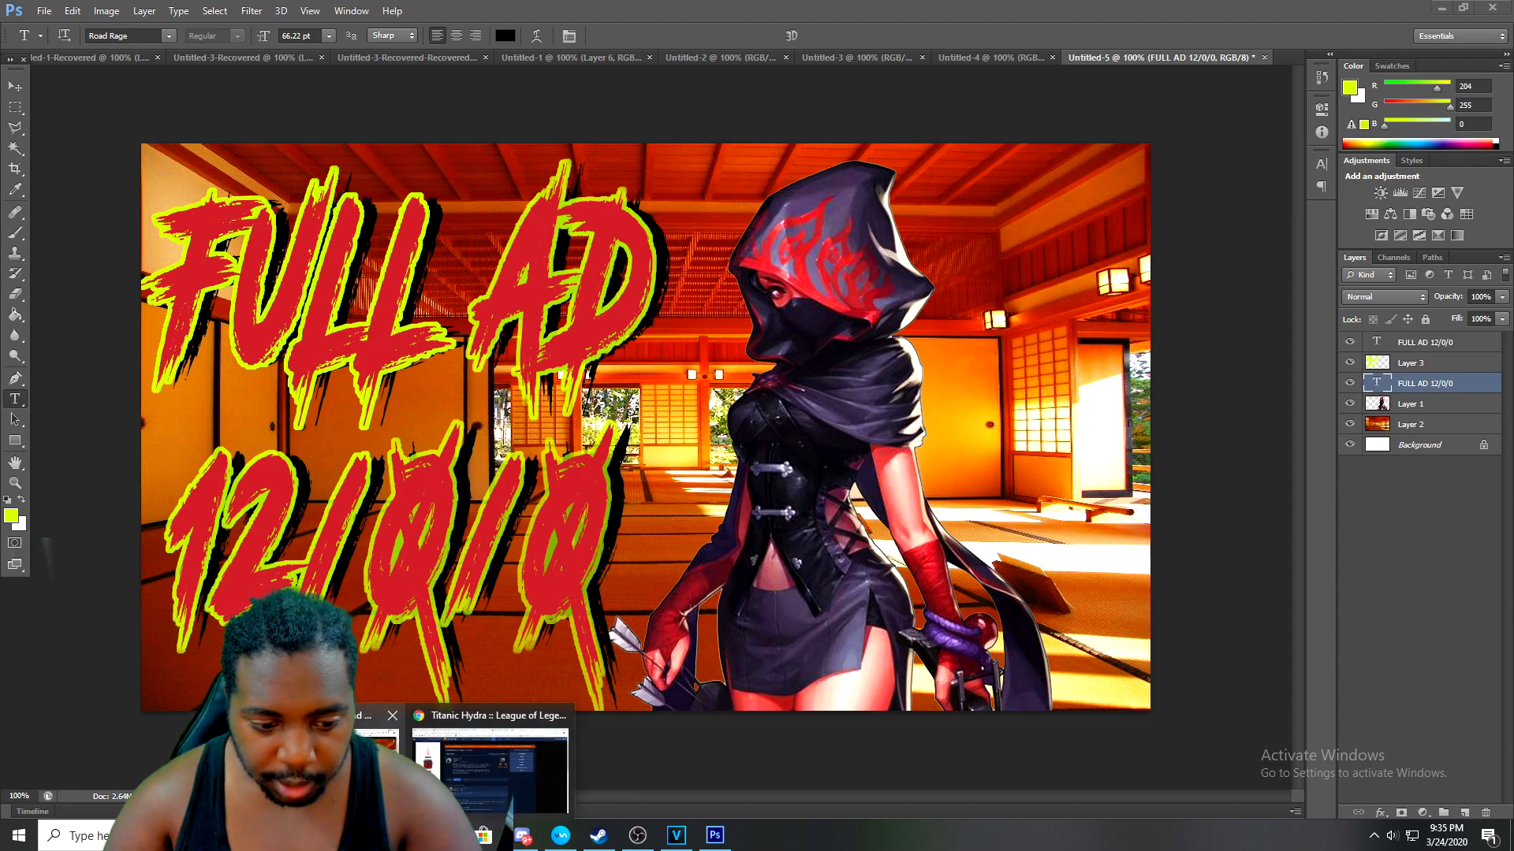
Switch to Chrome and look through the Titanic Hydra item page on Mobafire
left_click(528, 760)
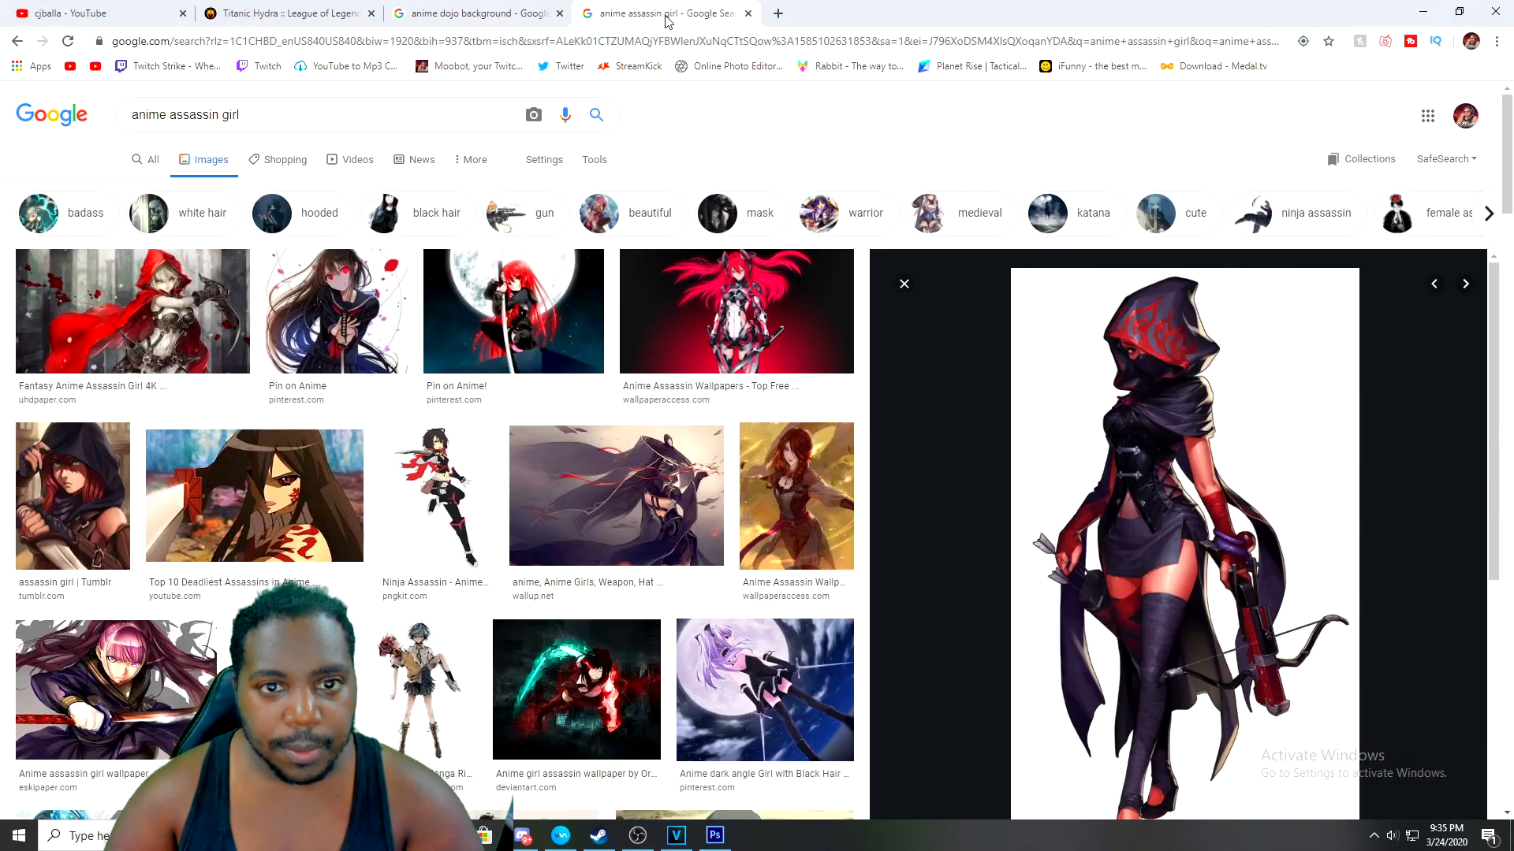
left_click(292, 13)
scroll(542, 522, "down", 3)
scroll(513, 514, "up", 1)
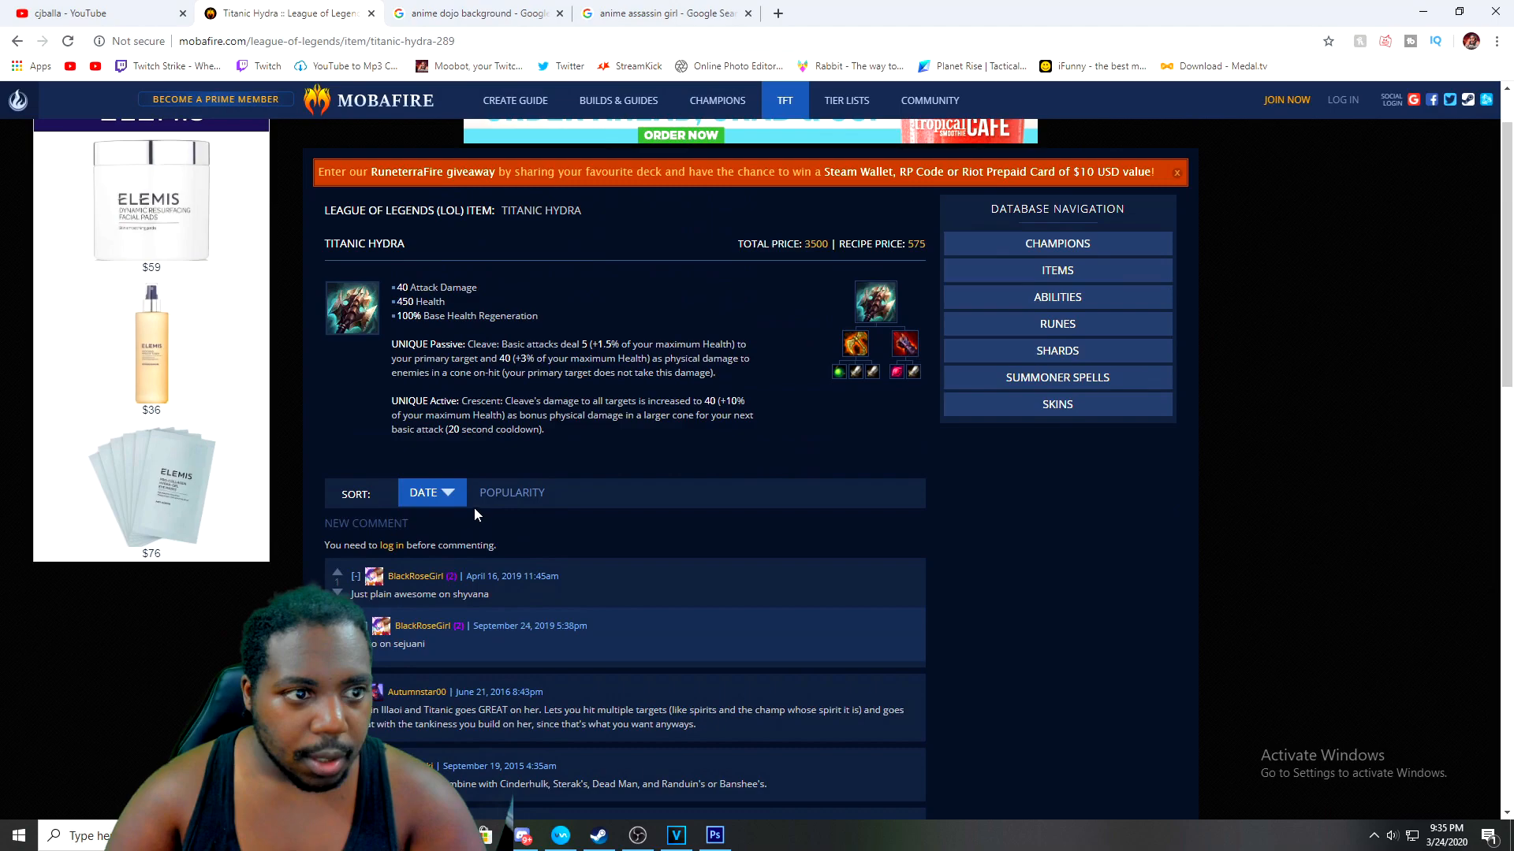
scroll(528, 539, "down", 3)
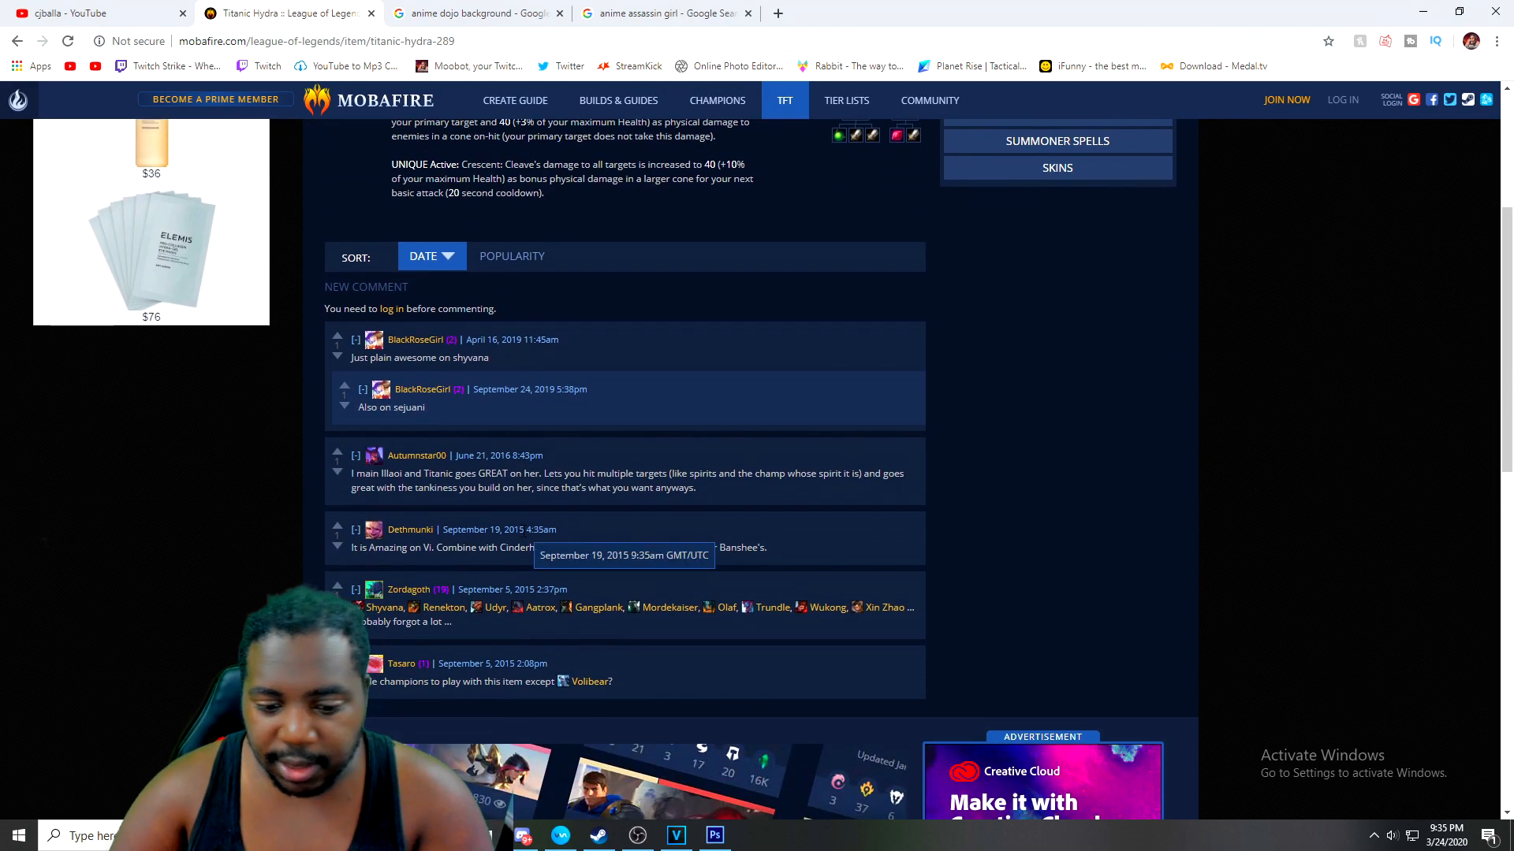
scroll(621, 558, "up", 3)
scroll(621, 558, "up", 1)
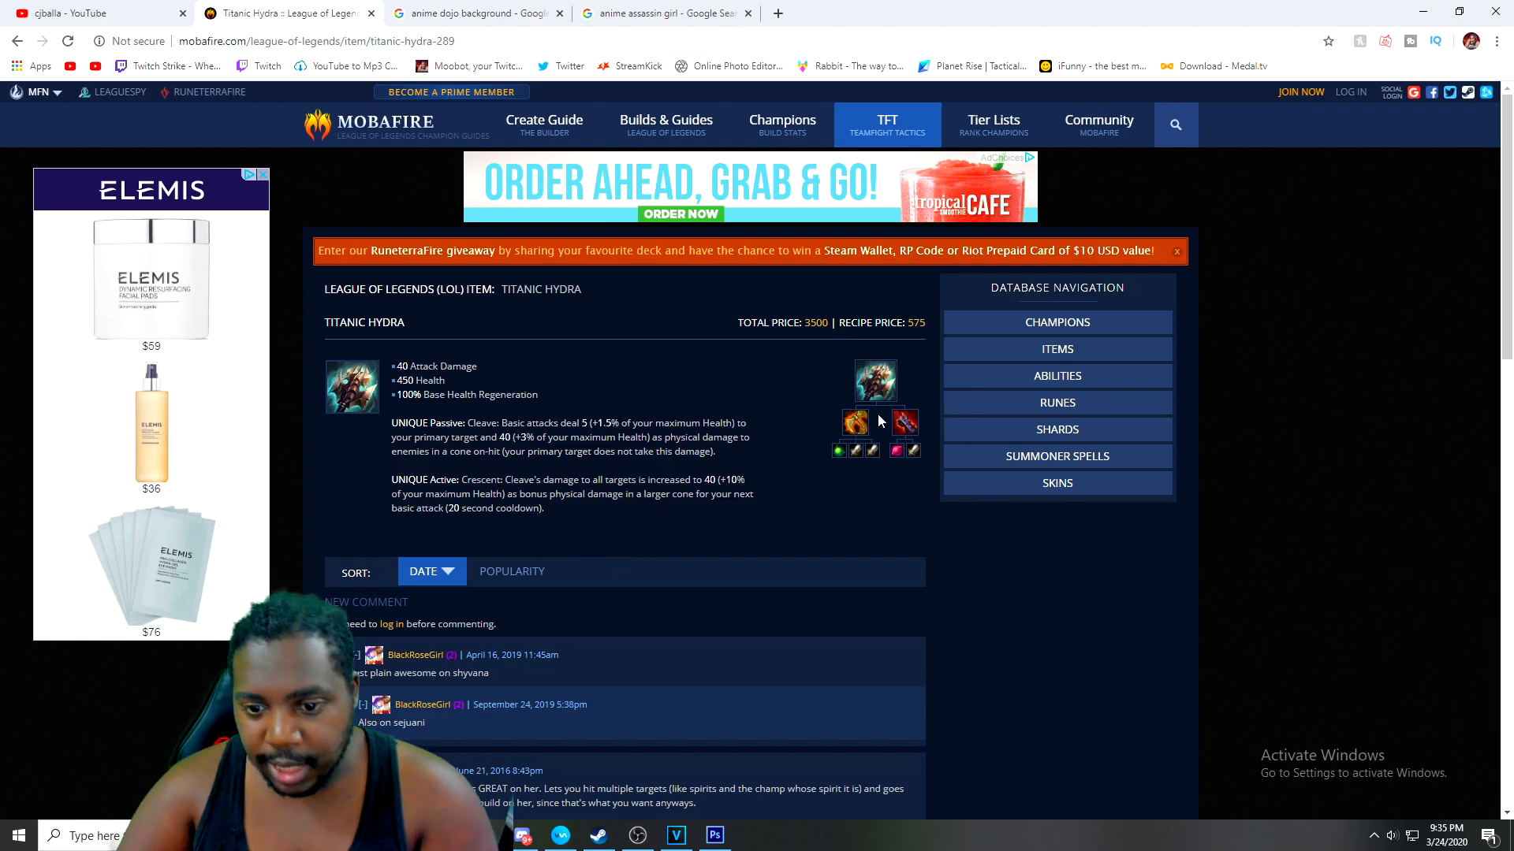
Navigate through Tiamat, Long Sword and Serrated Dirk to the Duskblade of Draktharr page and copy its main icon image
mouse_move(868, 434)
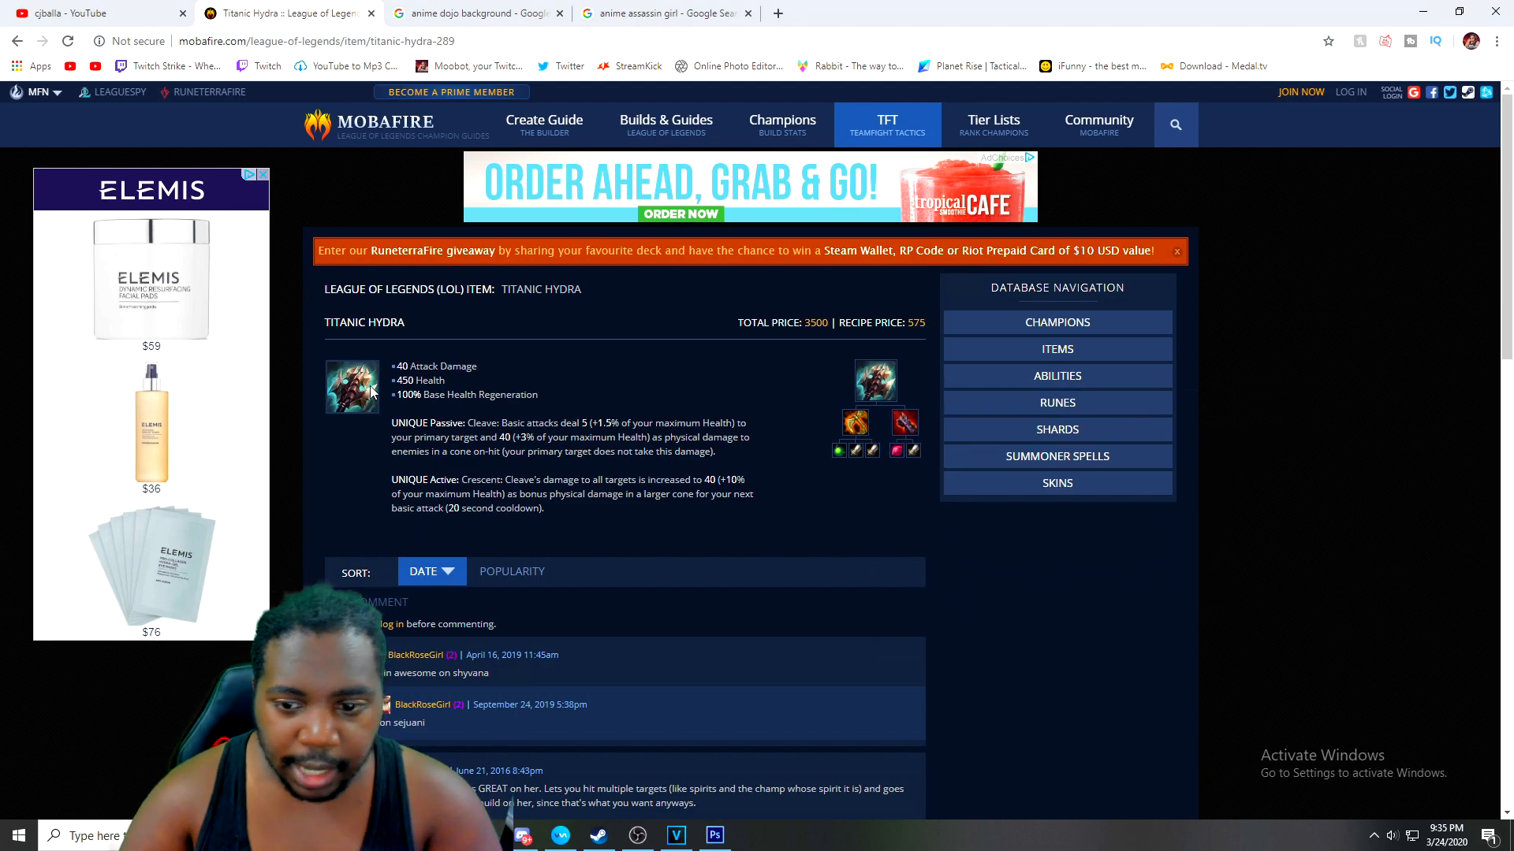
left_click(857, 428)
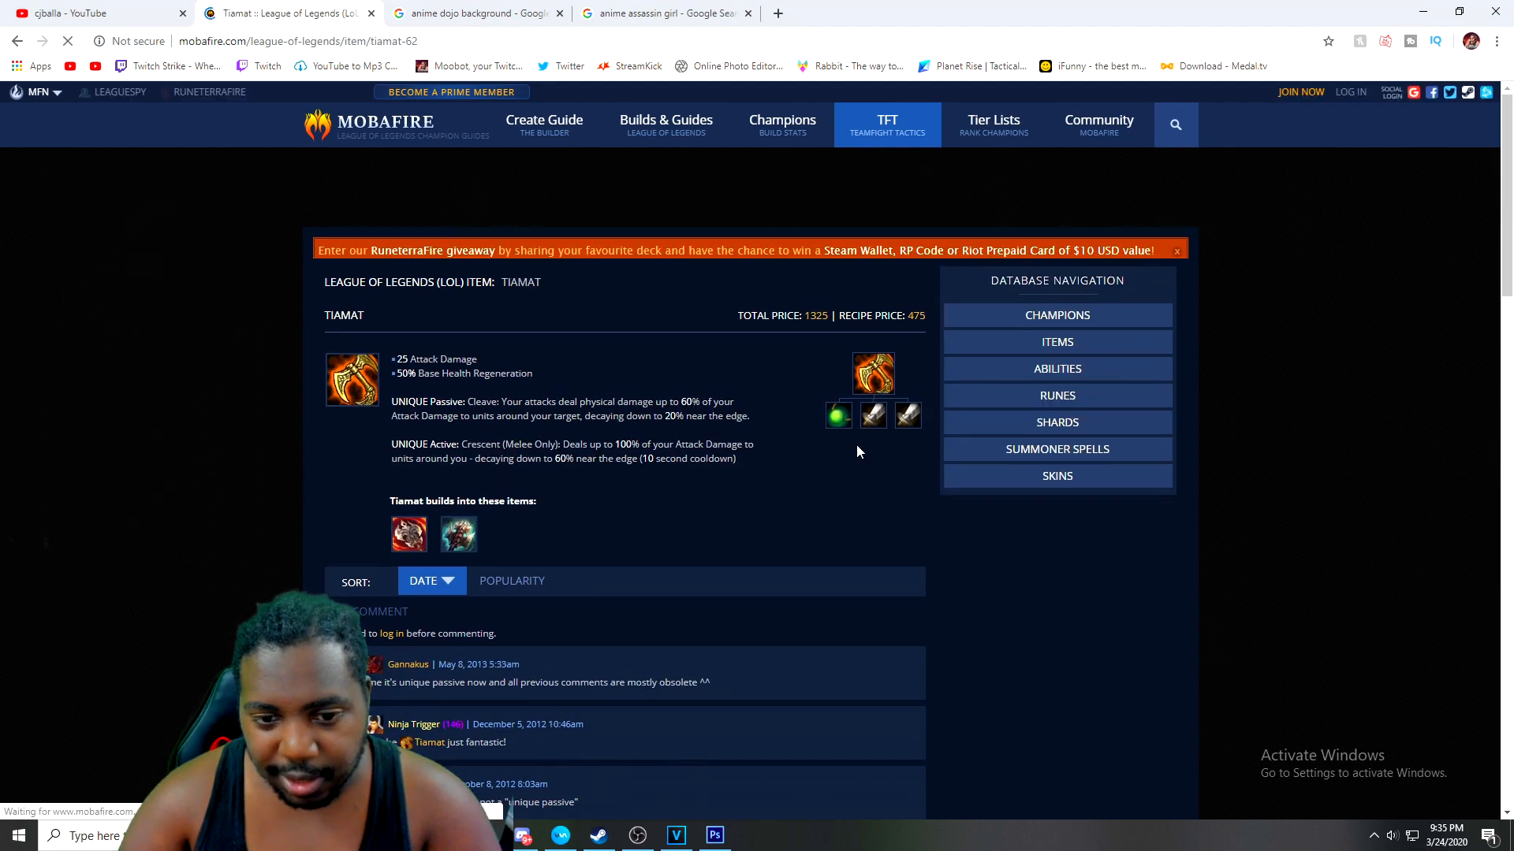
left_click(873, 418)
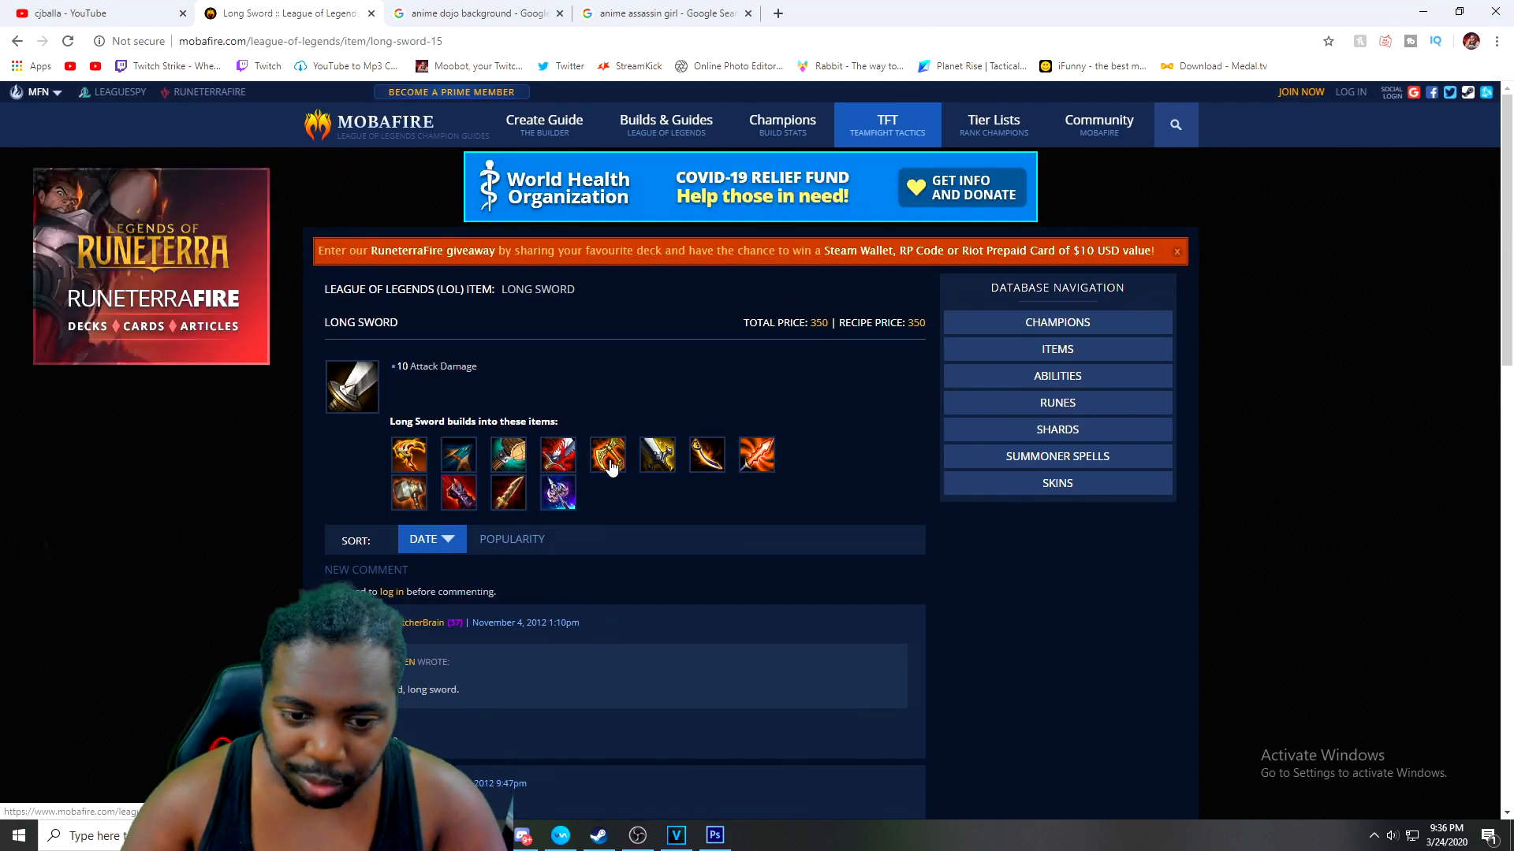
left_click(508, 493)
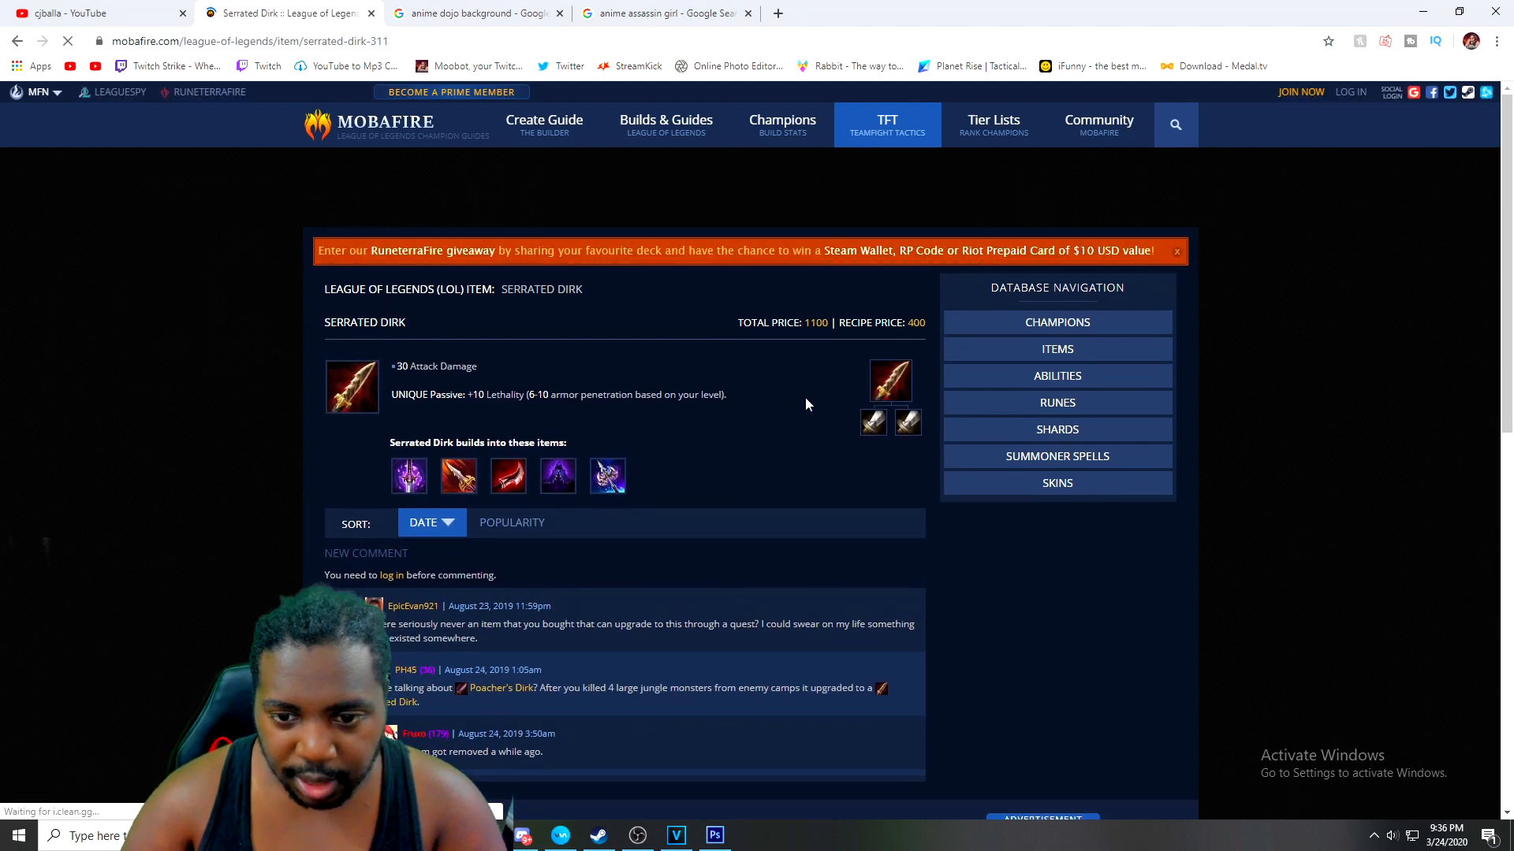
left_click(508, 476)
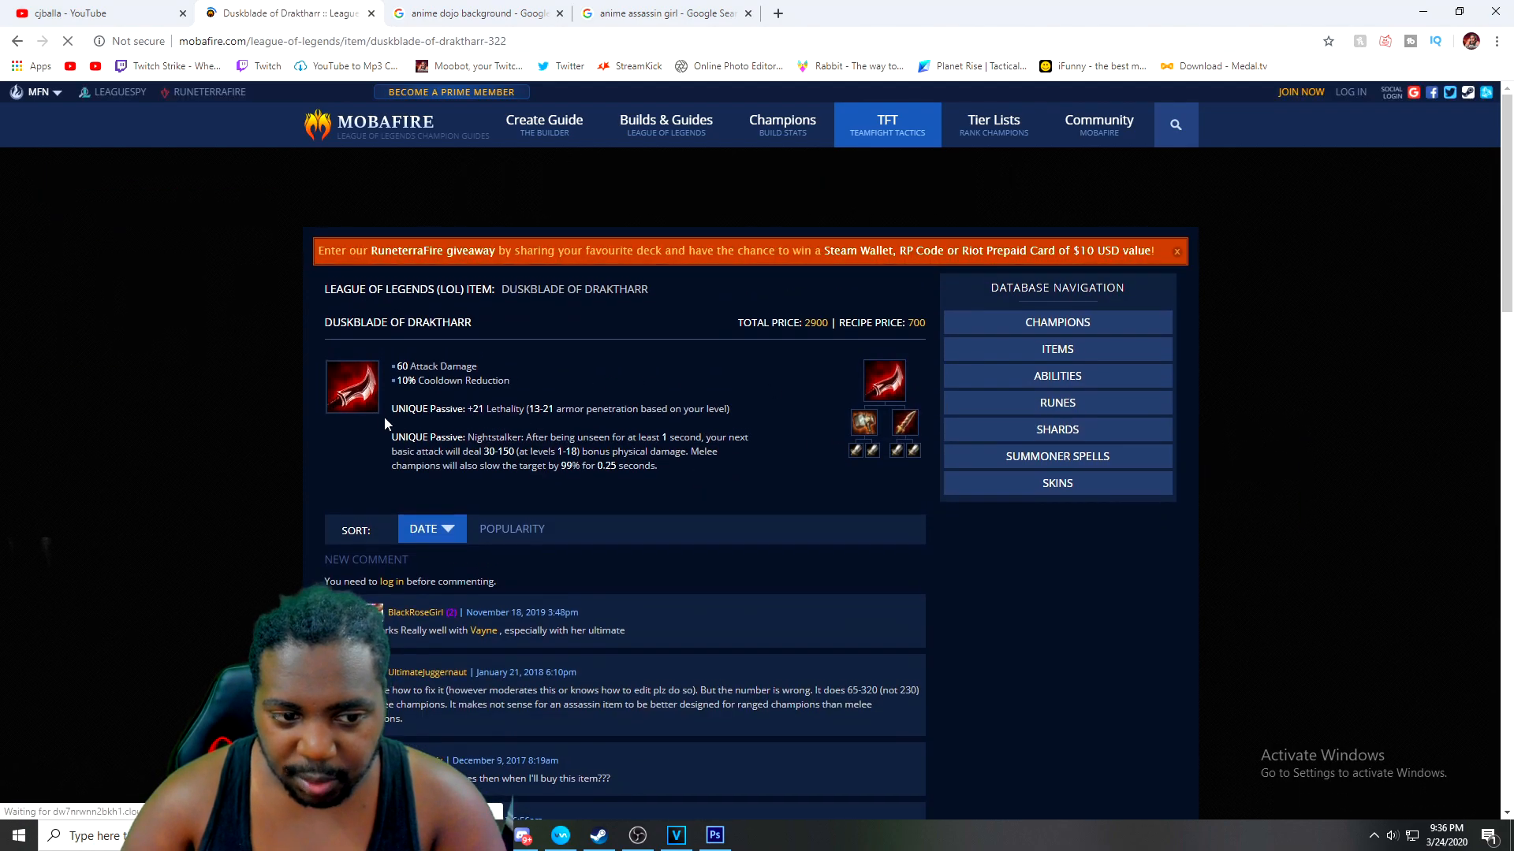
right_click(365, 398)
left_click(406, 450)
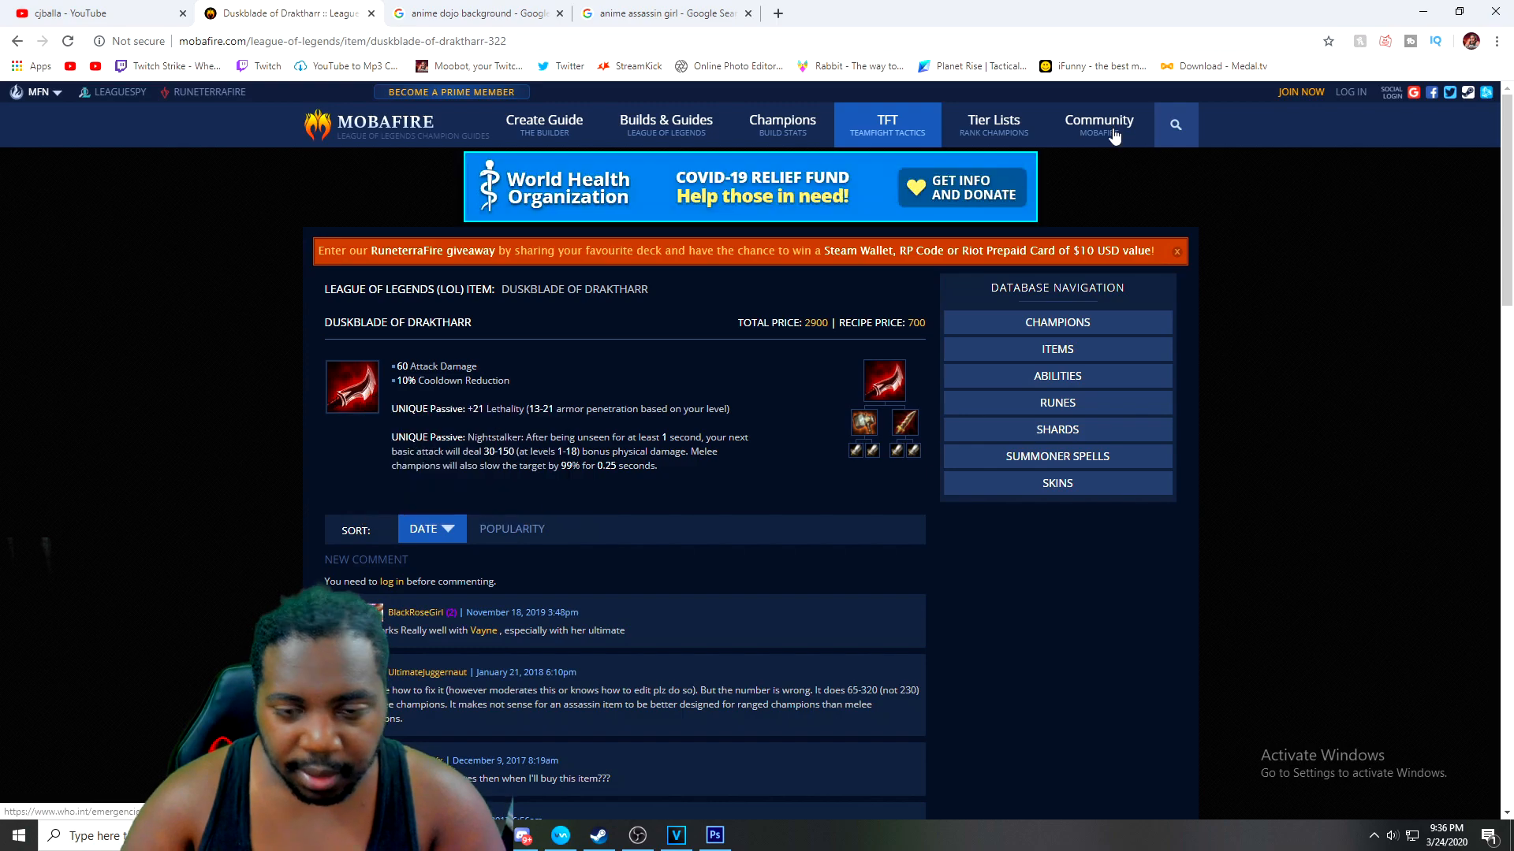
Switch back to Photoshop, paste the Duskblade icon into the thumbnail and move its layer to the top of the stack
key("alt+Tab")
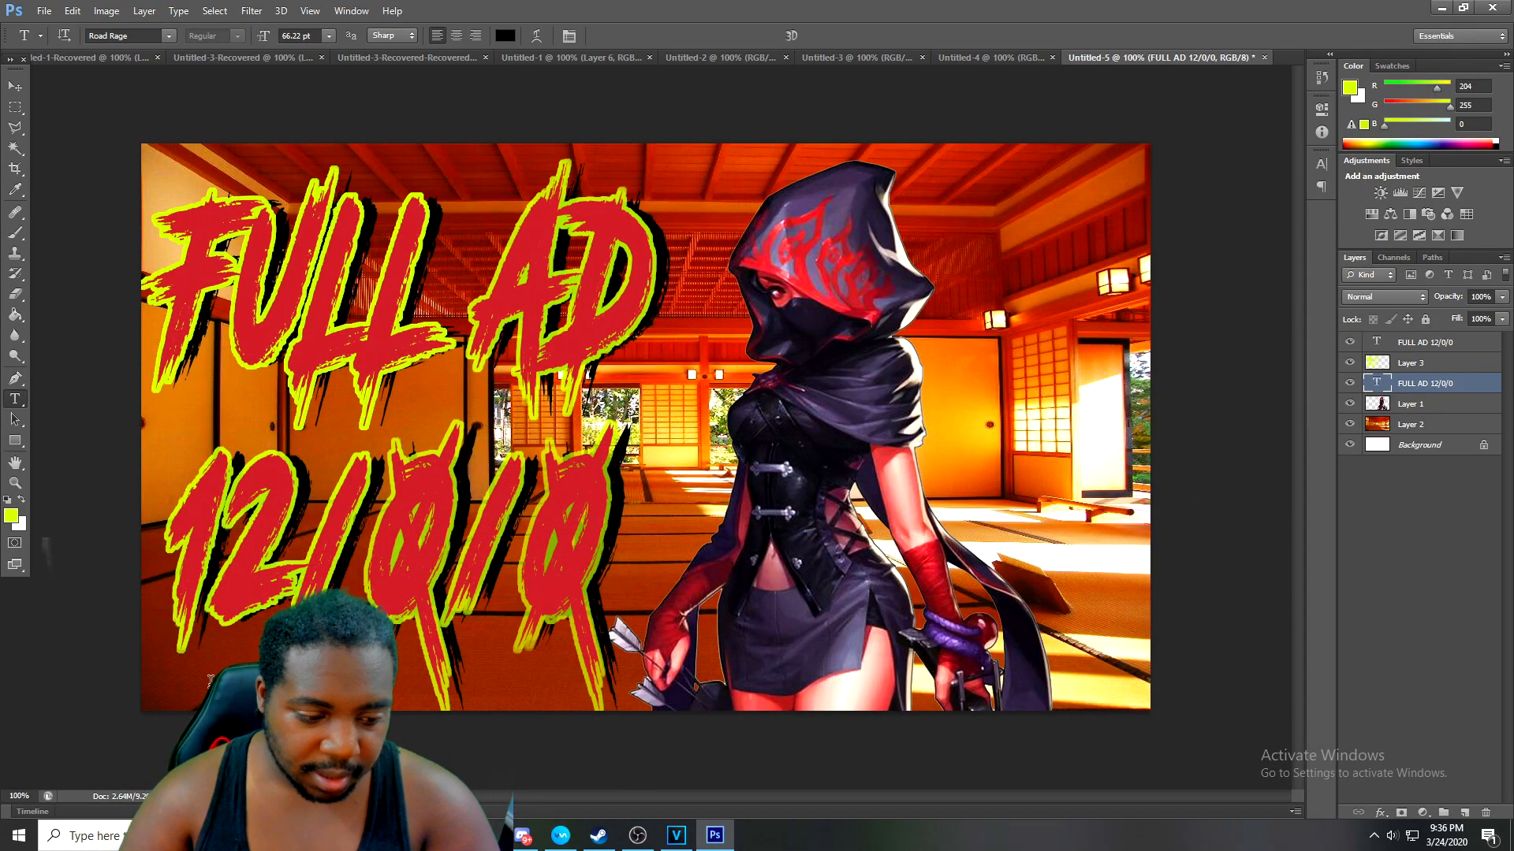
left_click(126, 703)
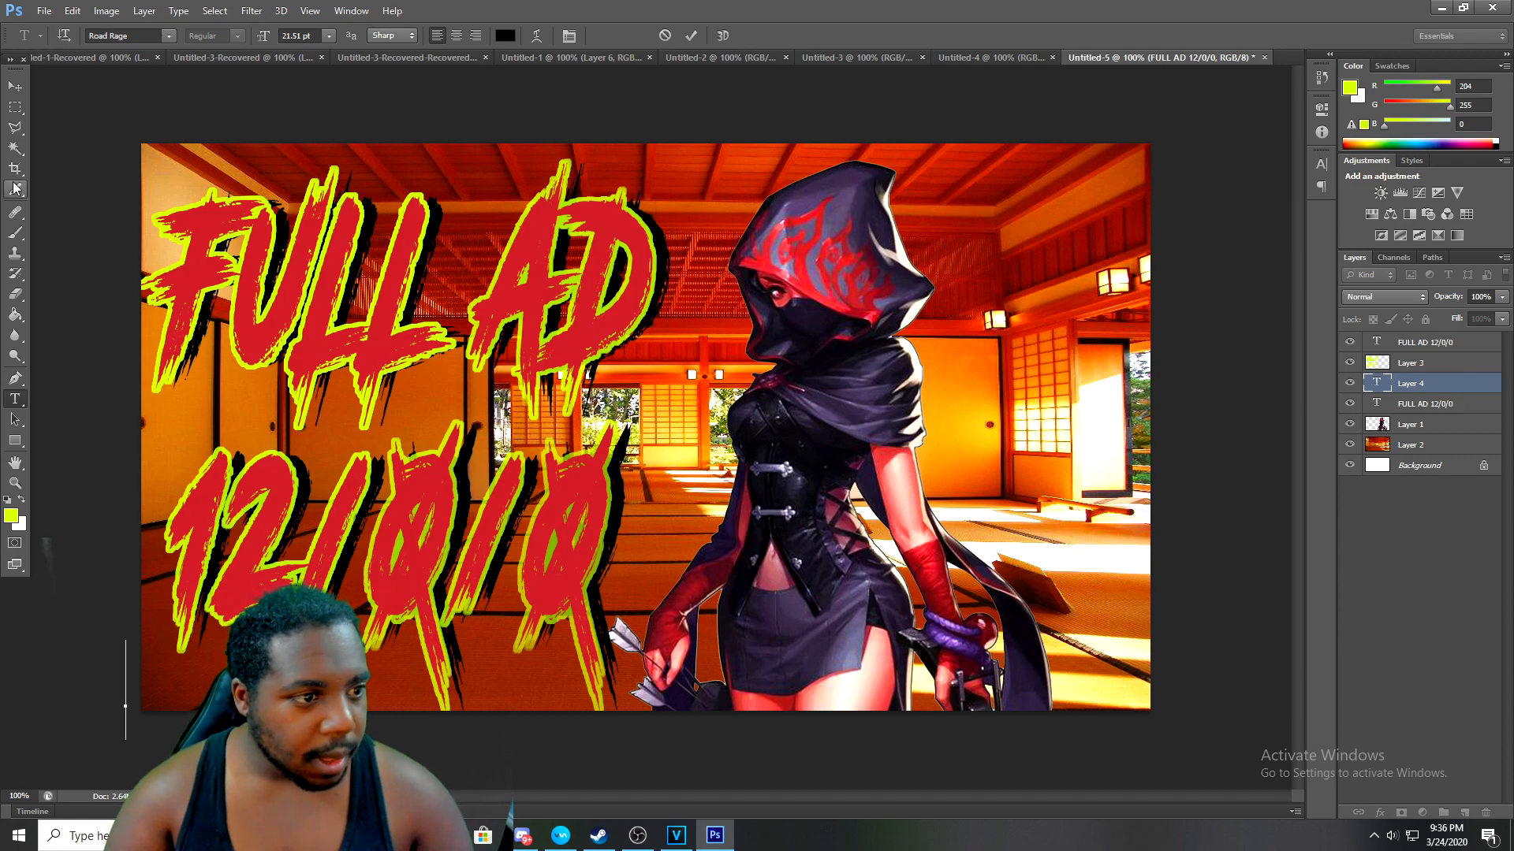
left_click(14, 86)
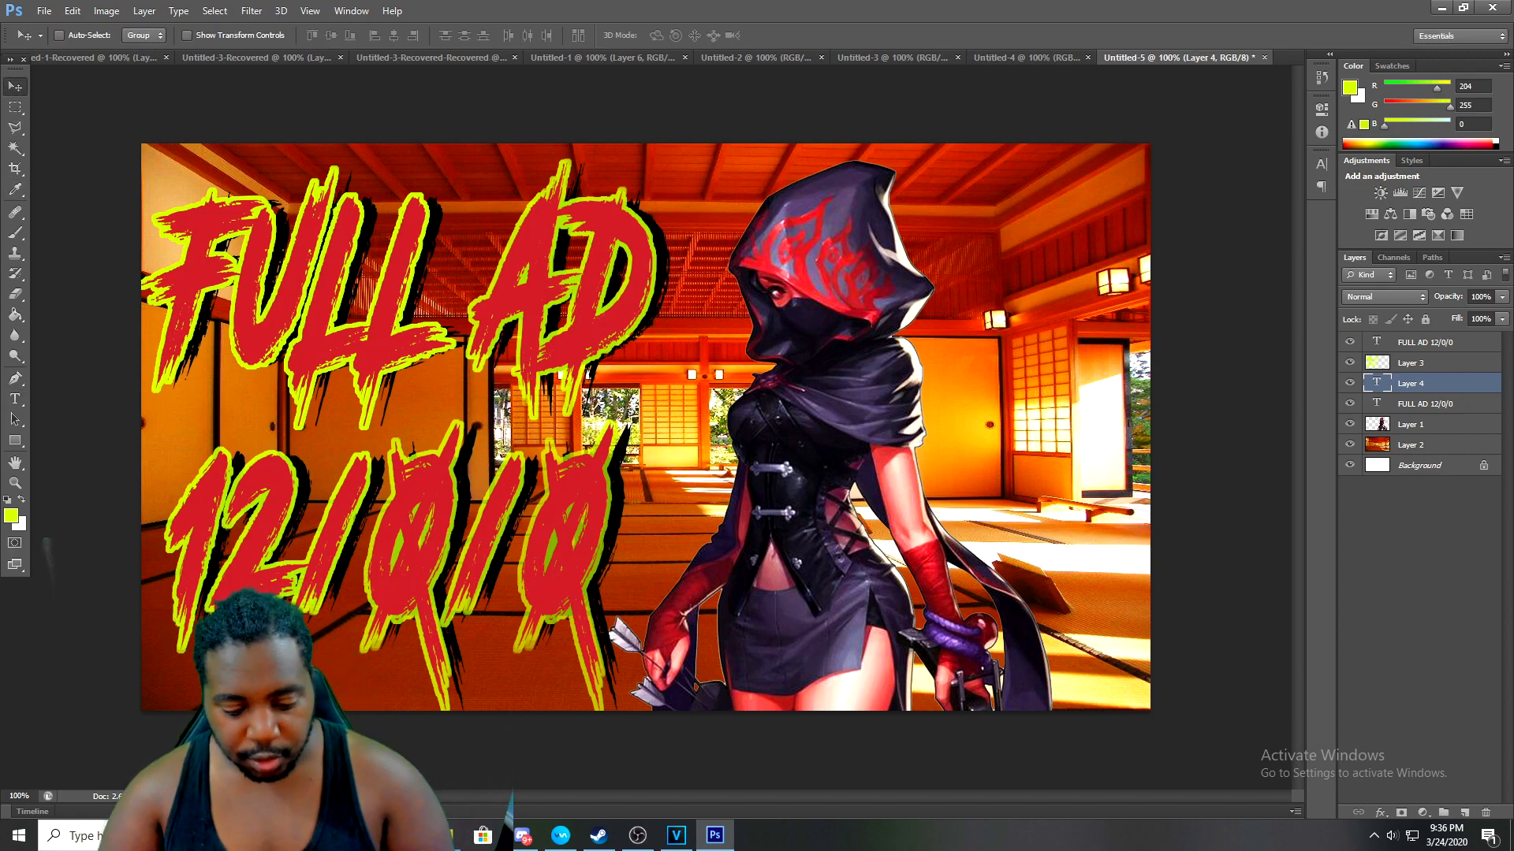
key("ctrl+v")
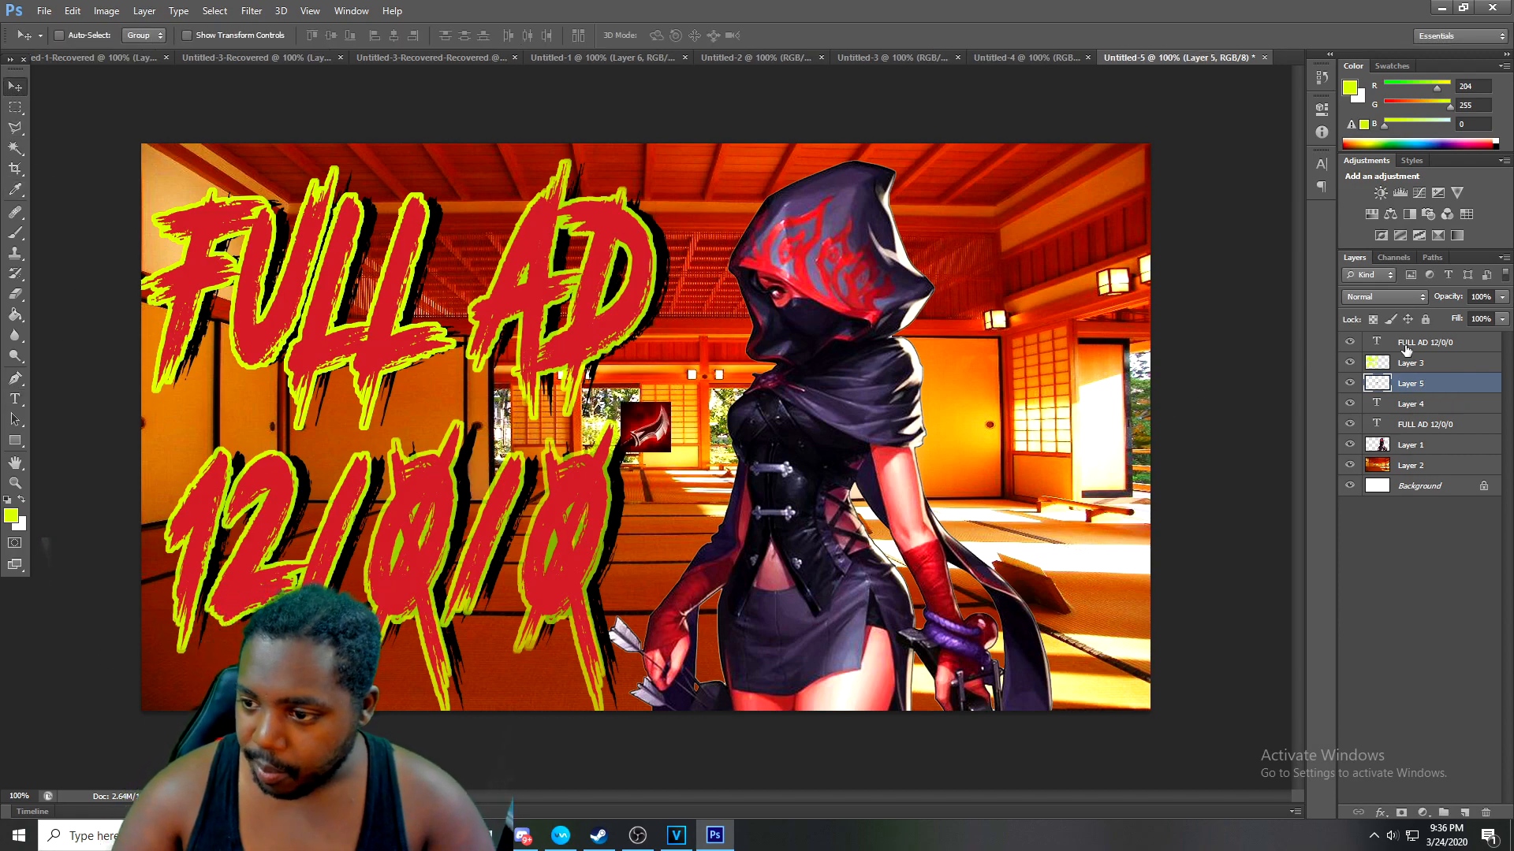
left_click_drag(1402, 387, 1402, 343)
Free Transform the Duskblade icon to 162.50% and place it in the thumbnail's lower-left corner at X 54 px, Y 668 px
left_click(66, 12)
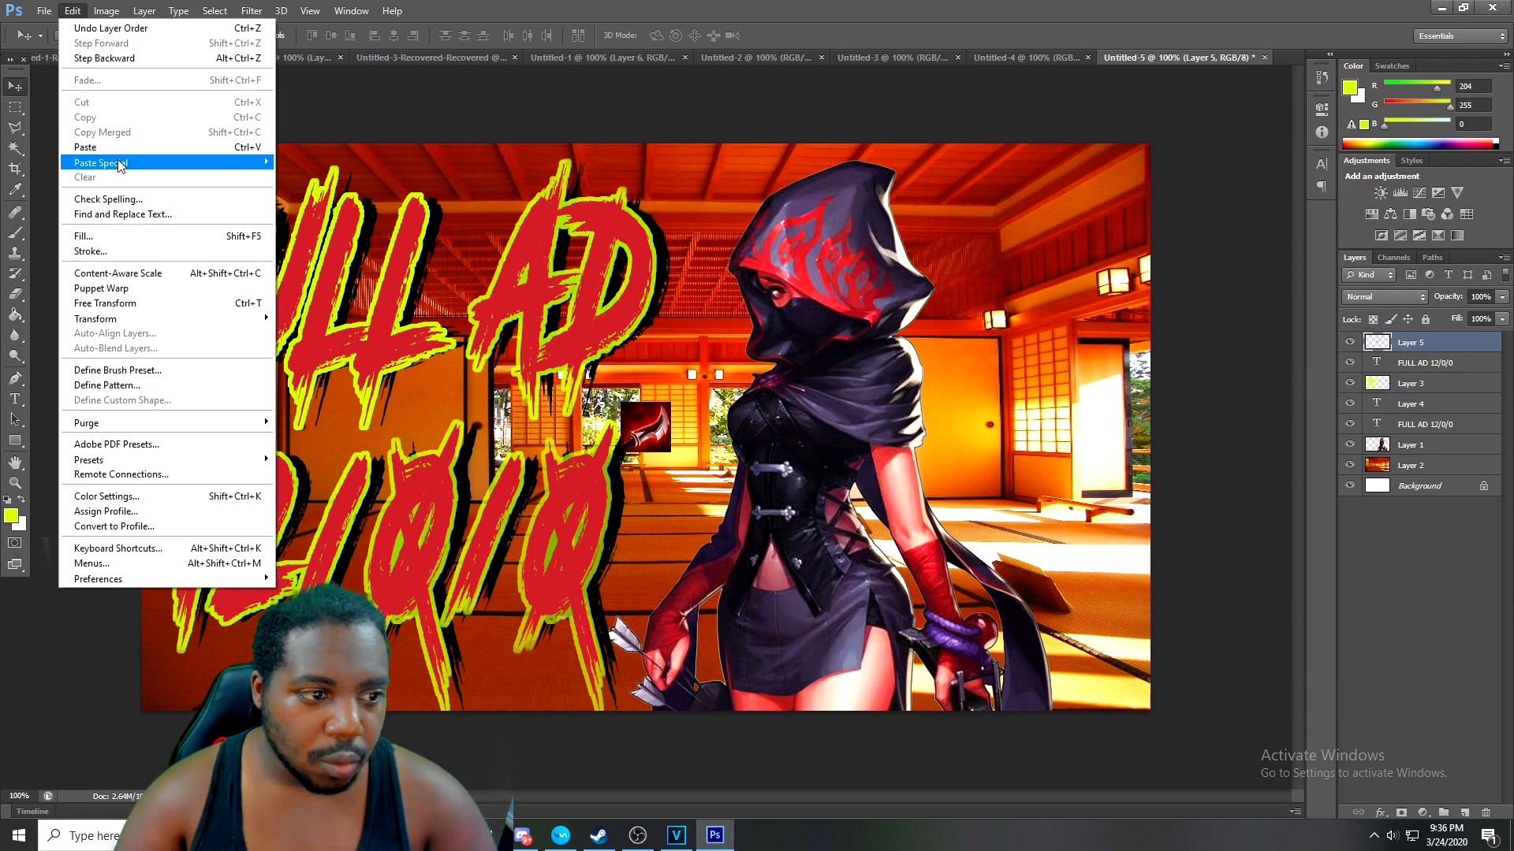
left_click(110, 303)
left_click_drag(653, 427, 223, 631)
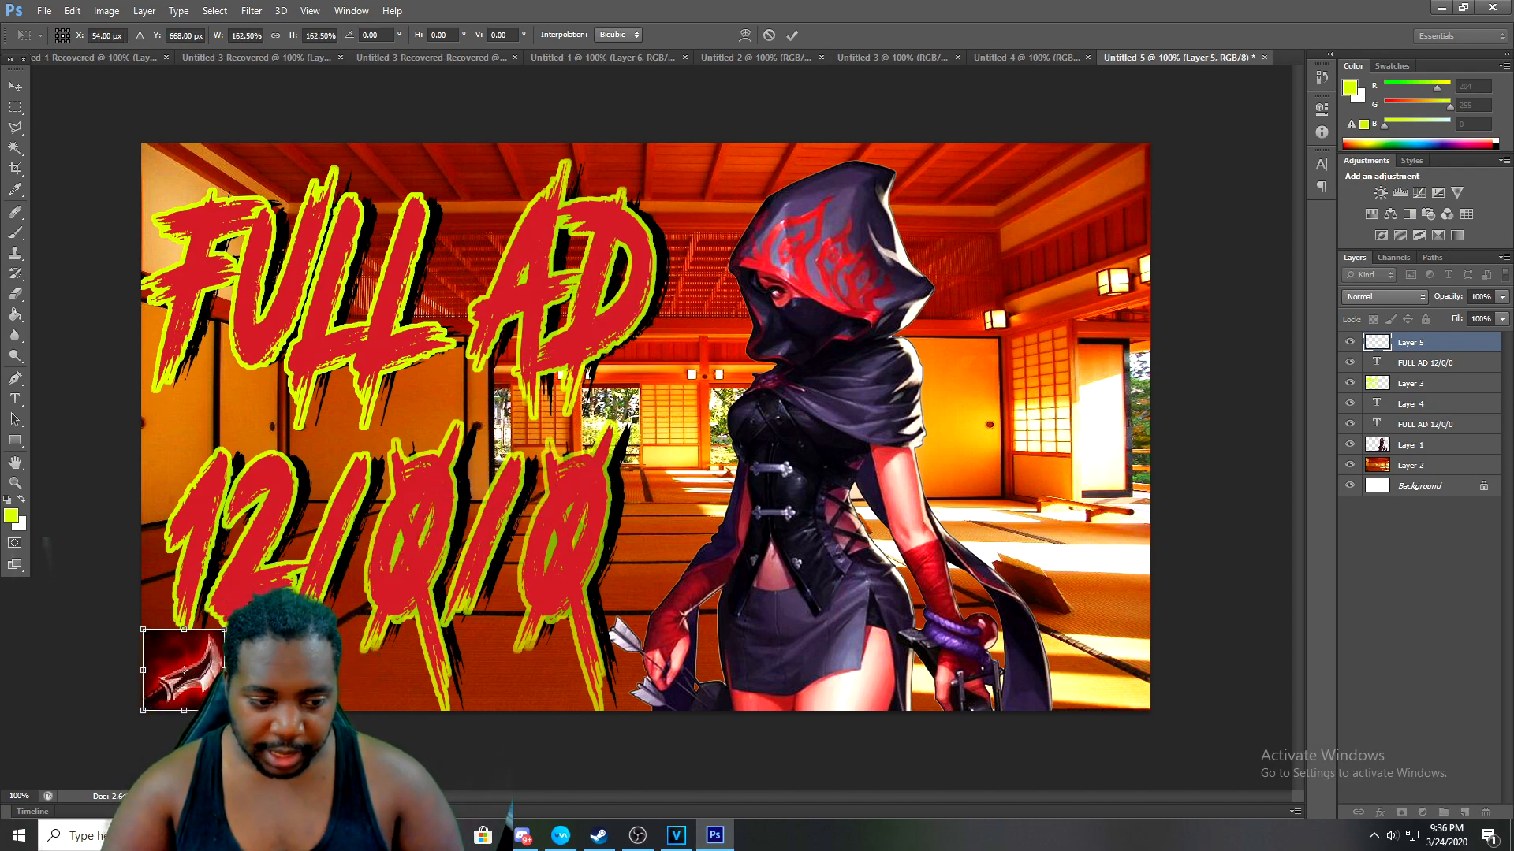
key("Return")
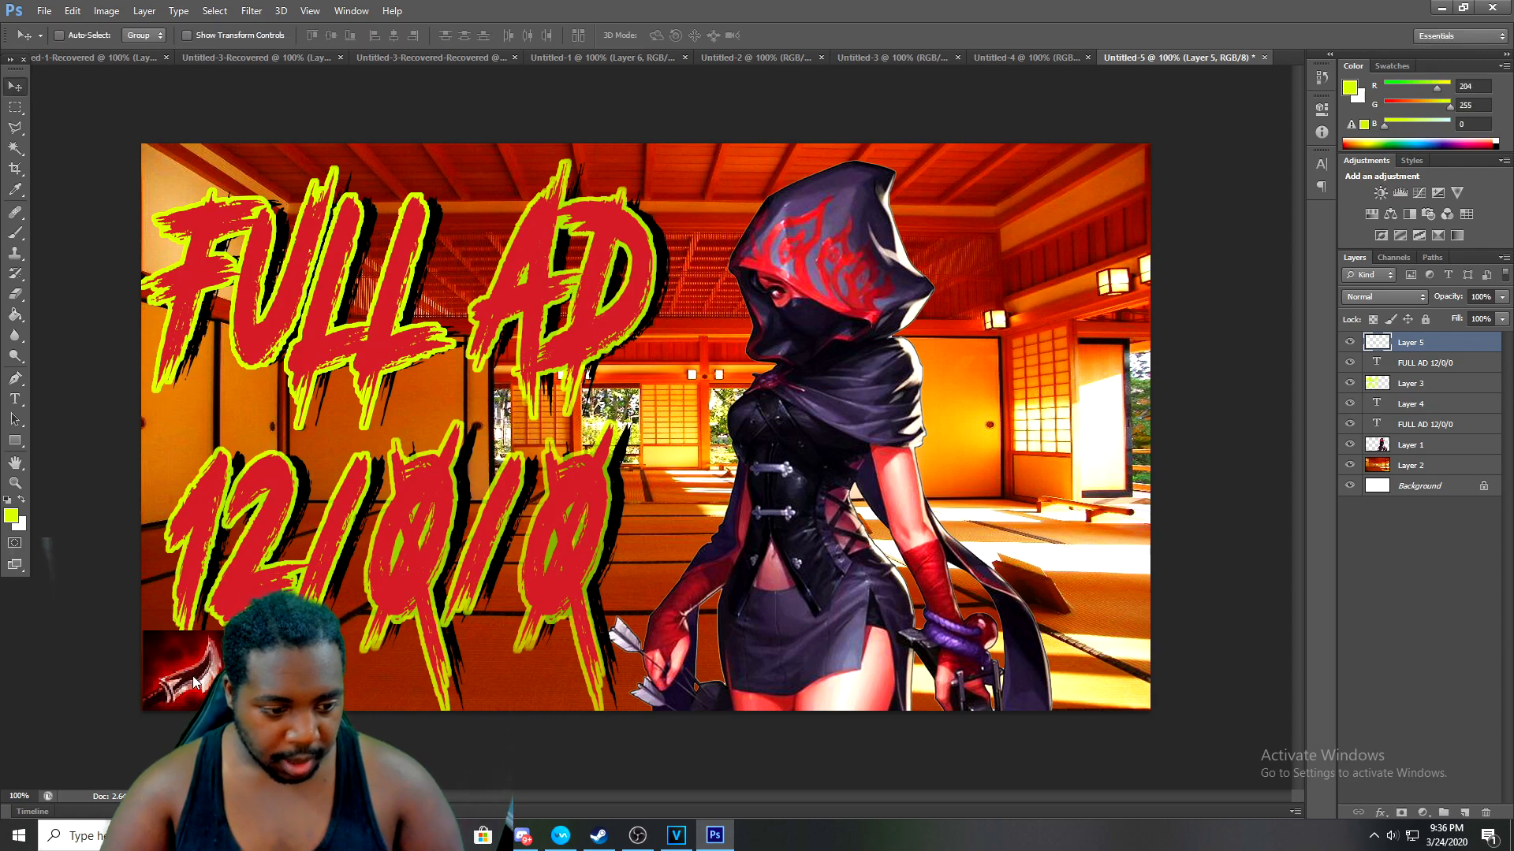
Select the Duskblade icon layer's pixels and expand the selection by 5 pixels
right_click(1385, 346)
left_click(1337, 391)
left_click(216, 11)
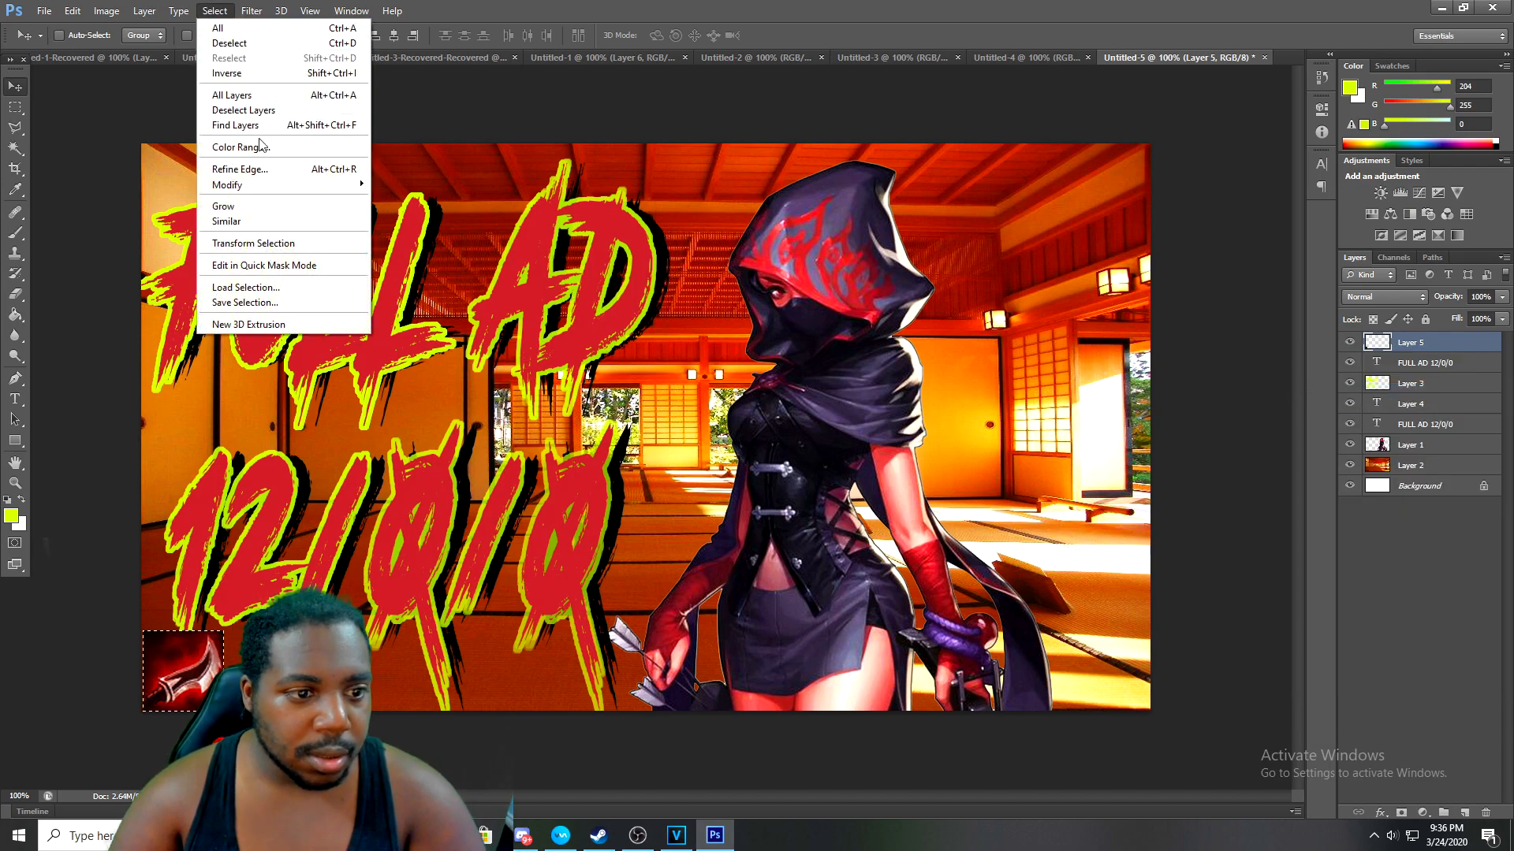
mouse_move(331, 186)
left_click(398, 213)
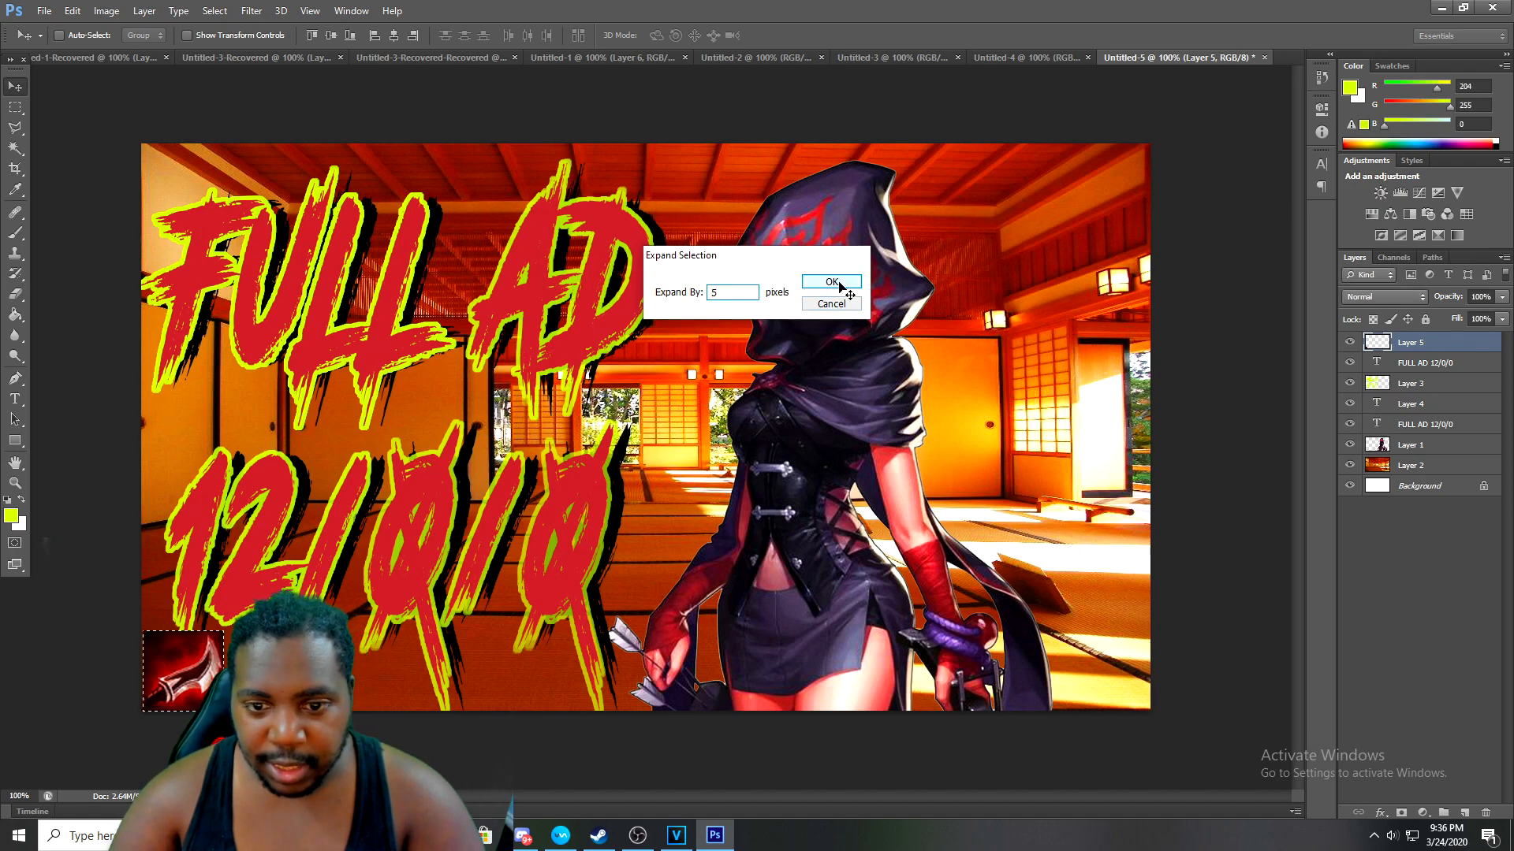
left_click(832, 281)
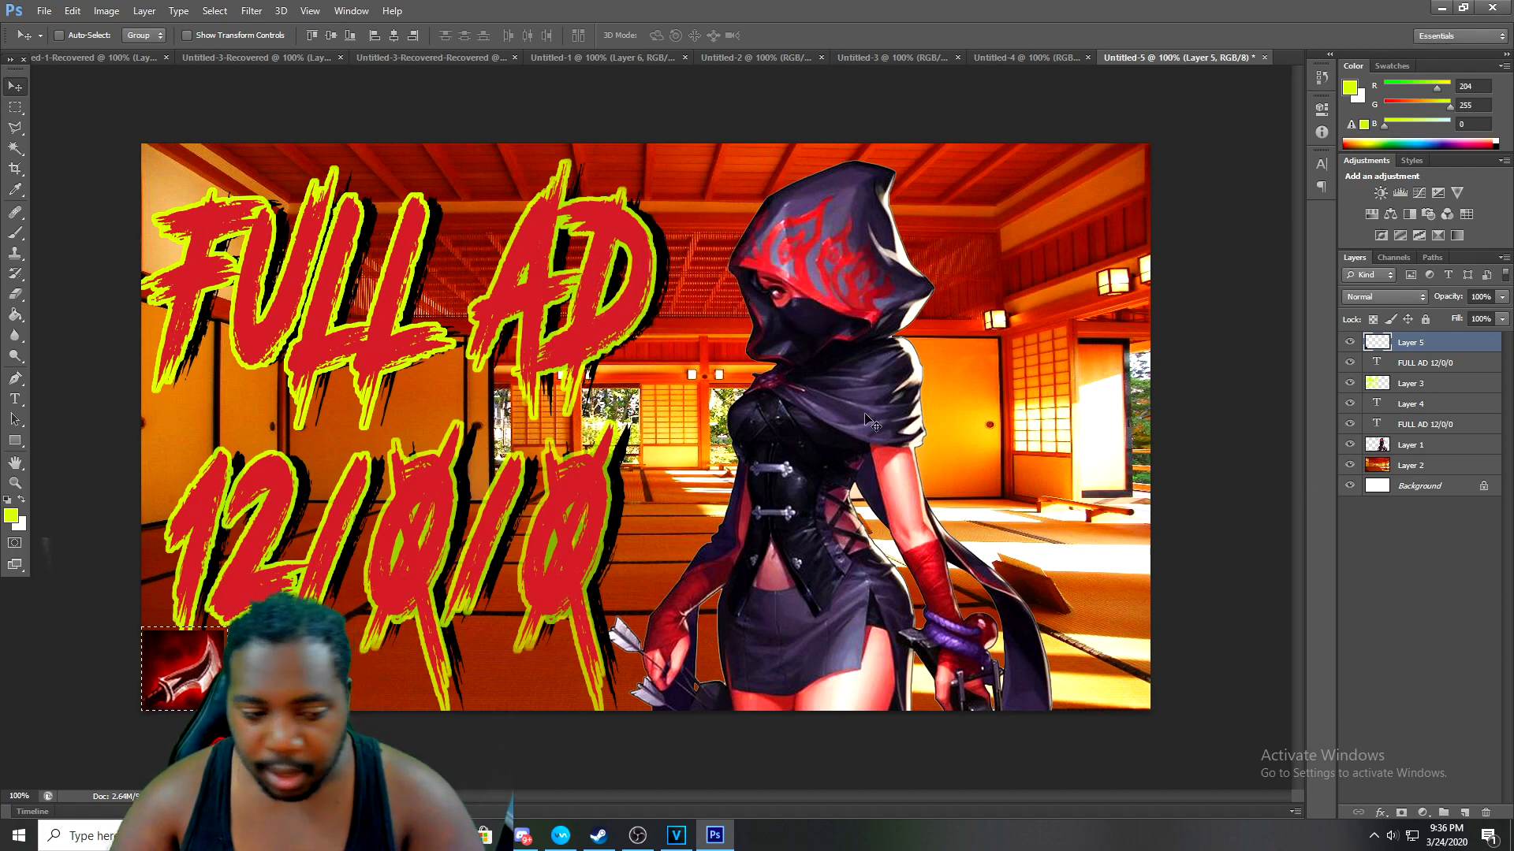
Add a new layer beneath the Duskblade icon and fill the expanded selection with black using the Paint Bucket
left_click(1471, 811)
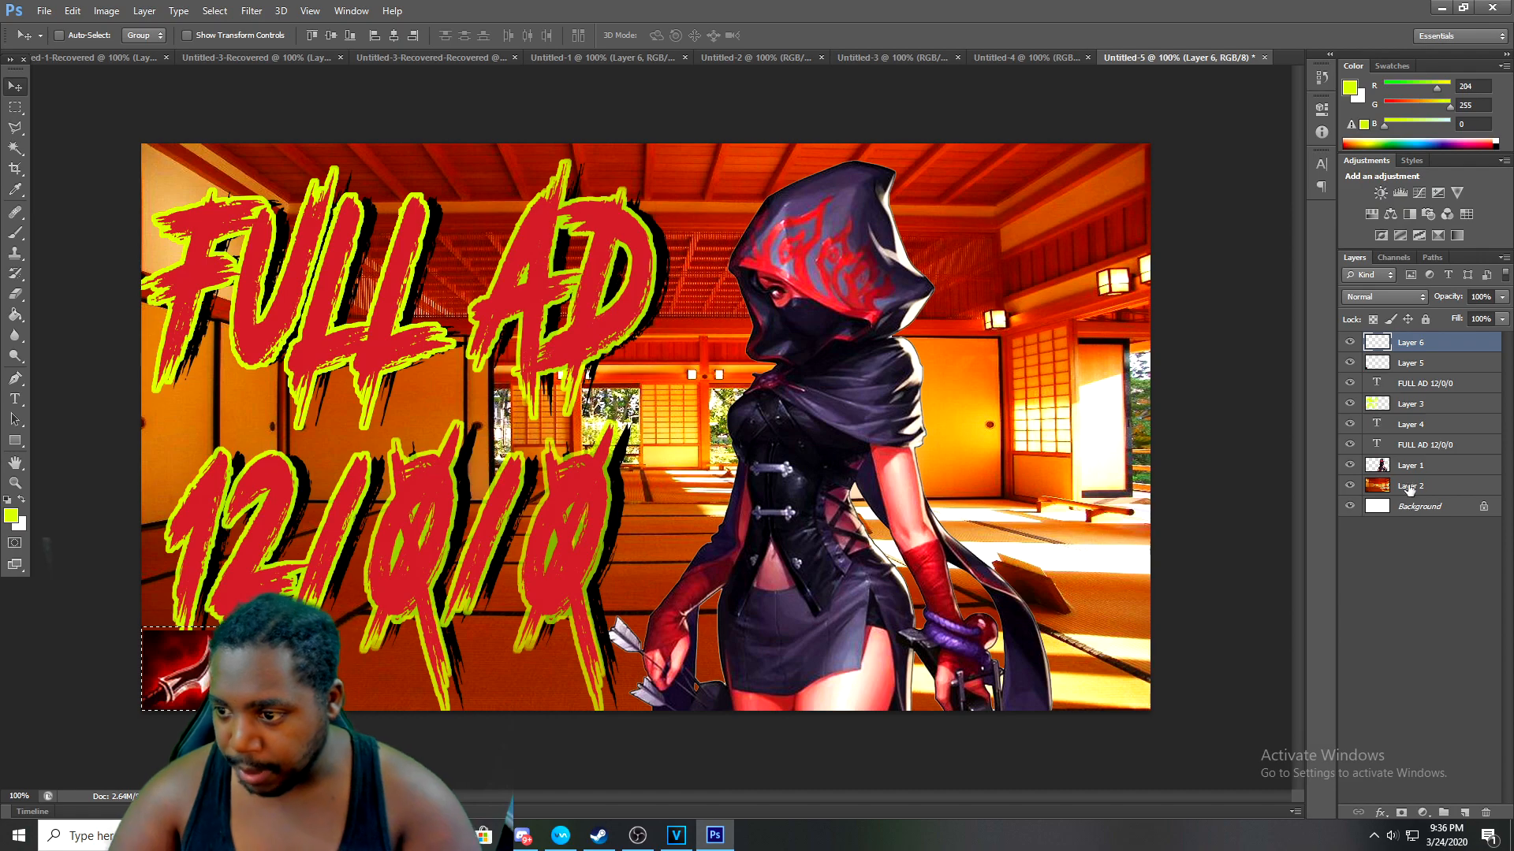
left_click_drag(1439, 344, 1440, 370)
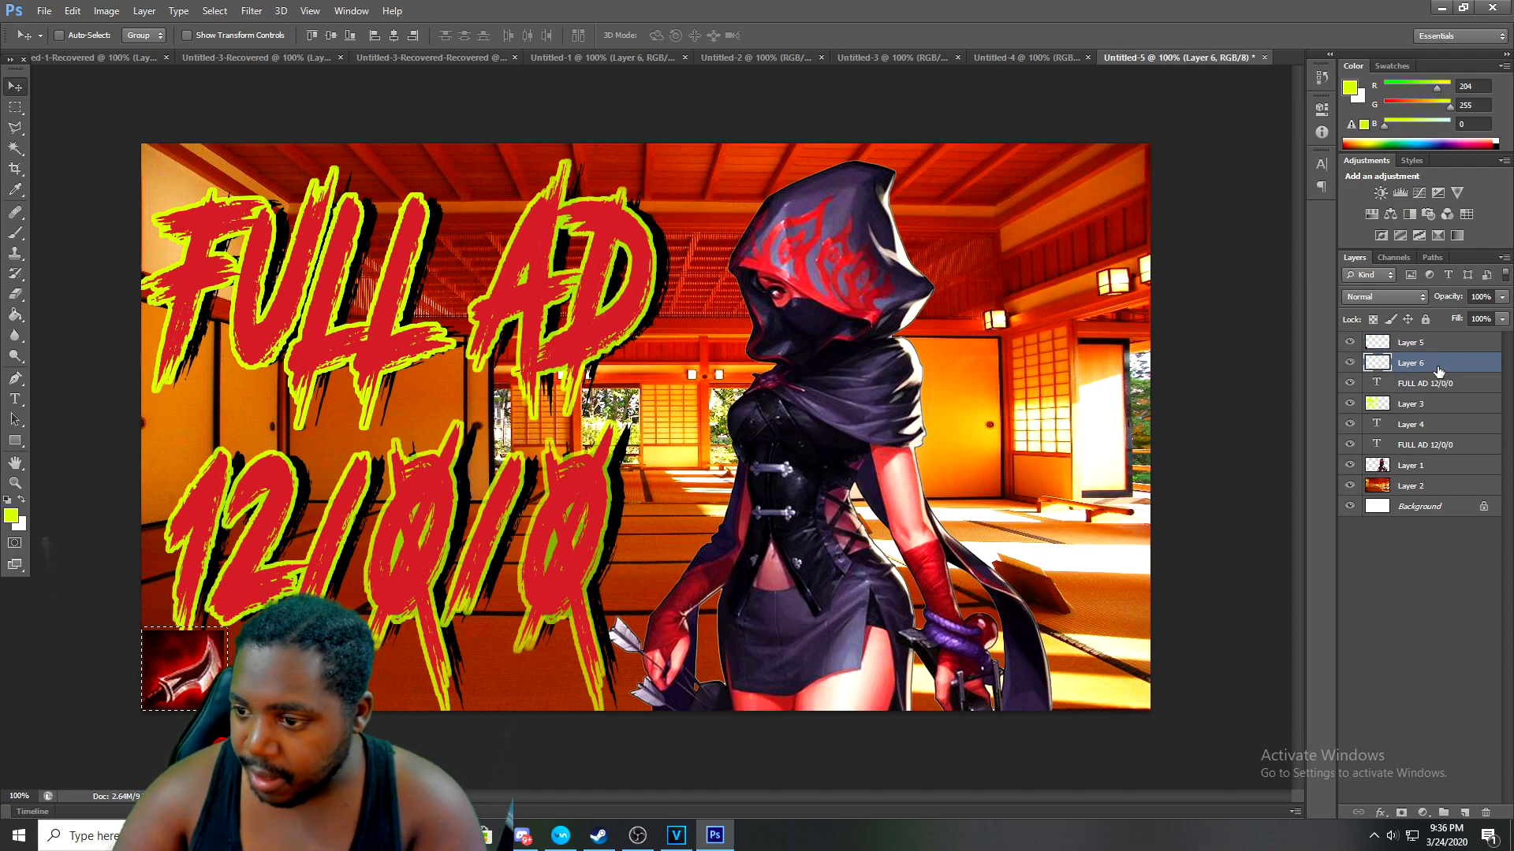
left_click_drag(15, 315, 47, 329)
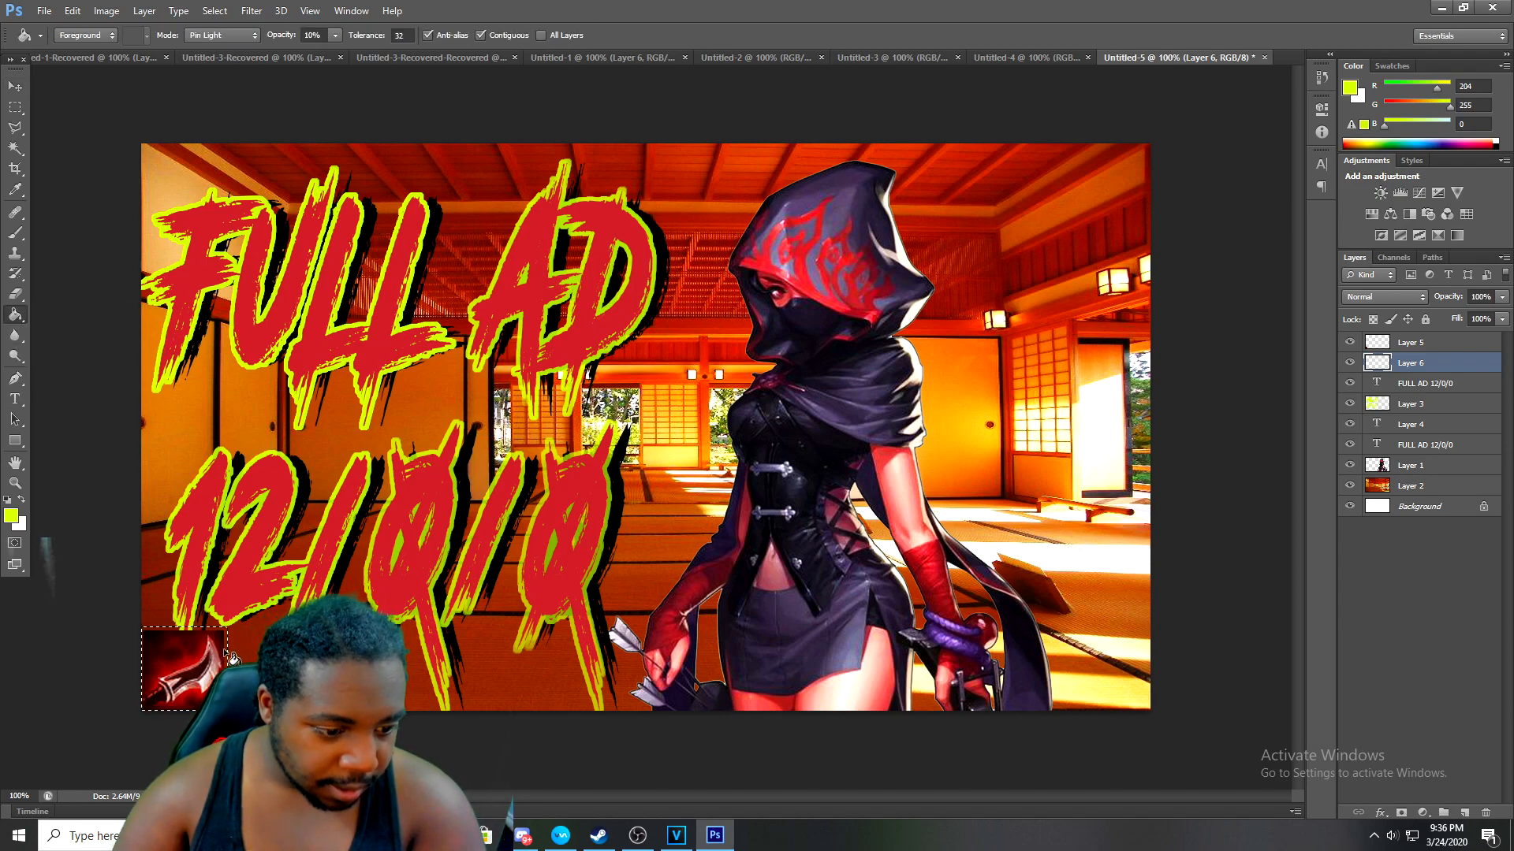
left_click(11, 517)
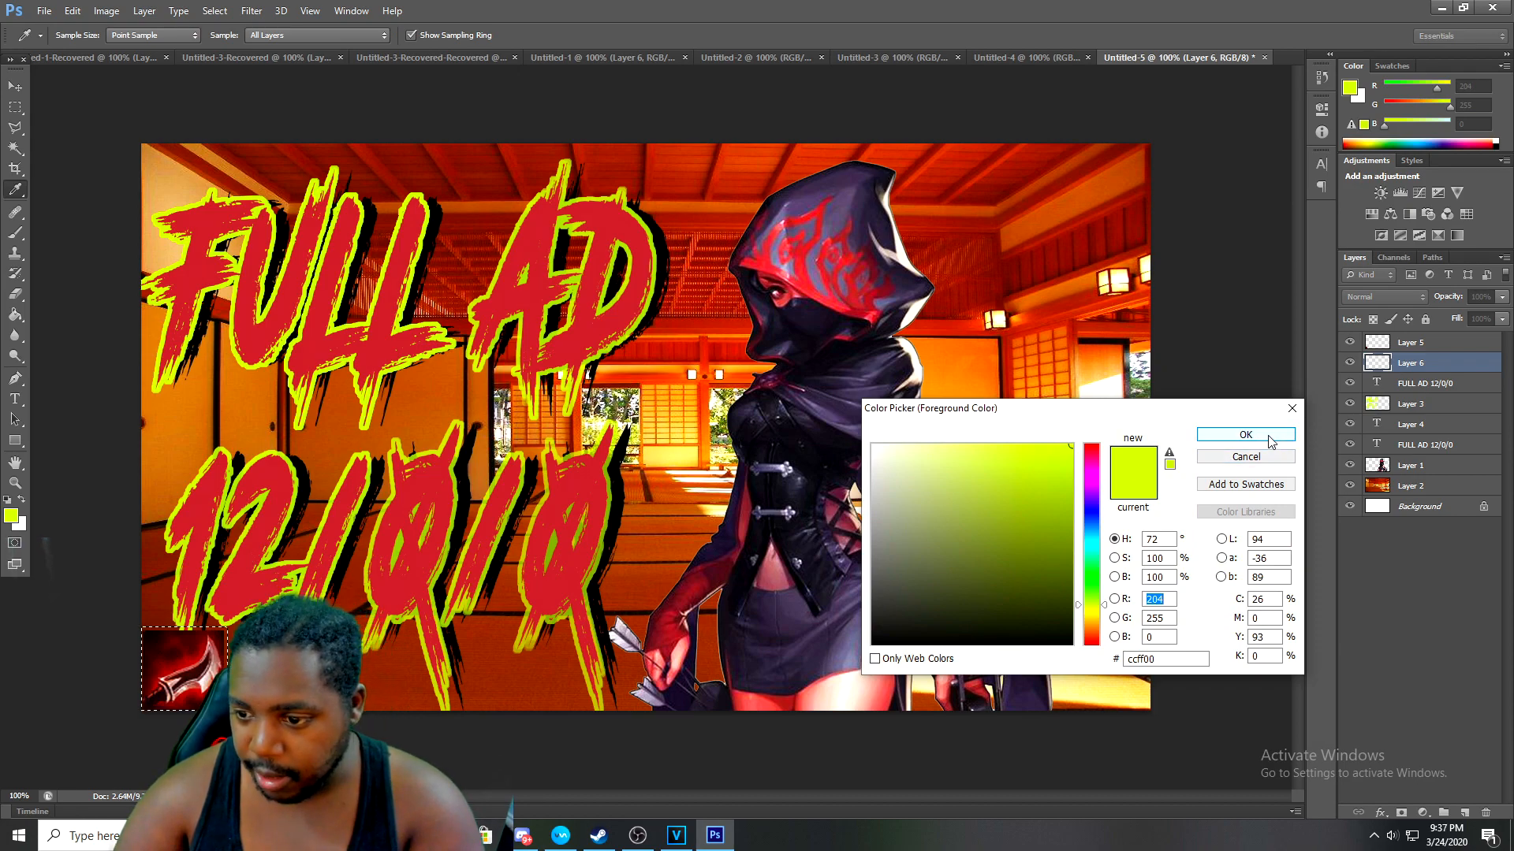
left_click_drag(1056, 451, 845, 655)
left_click(1234, 438)
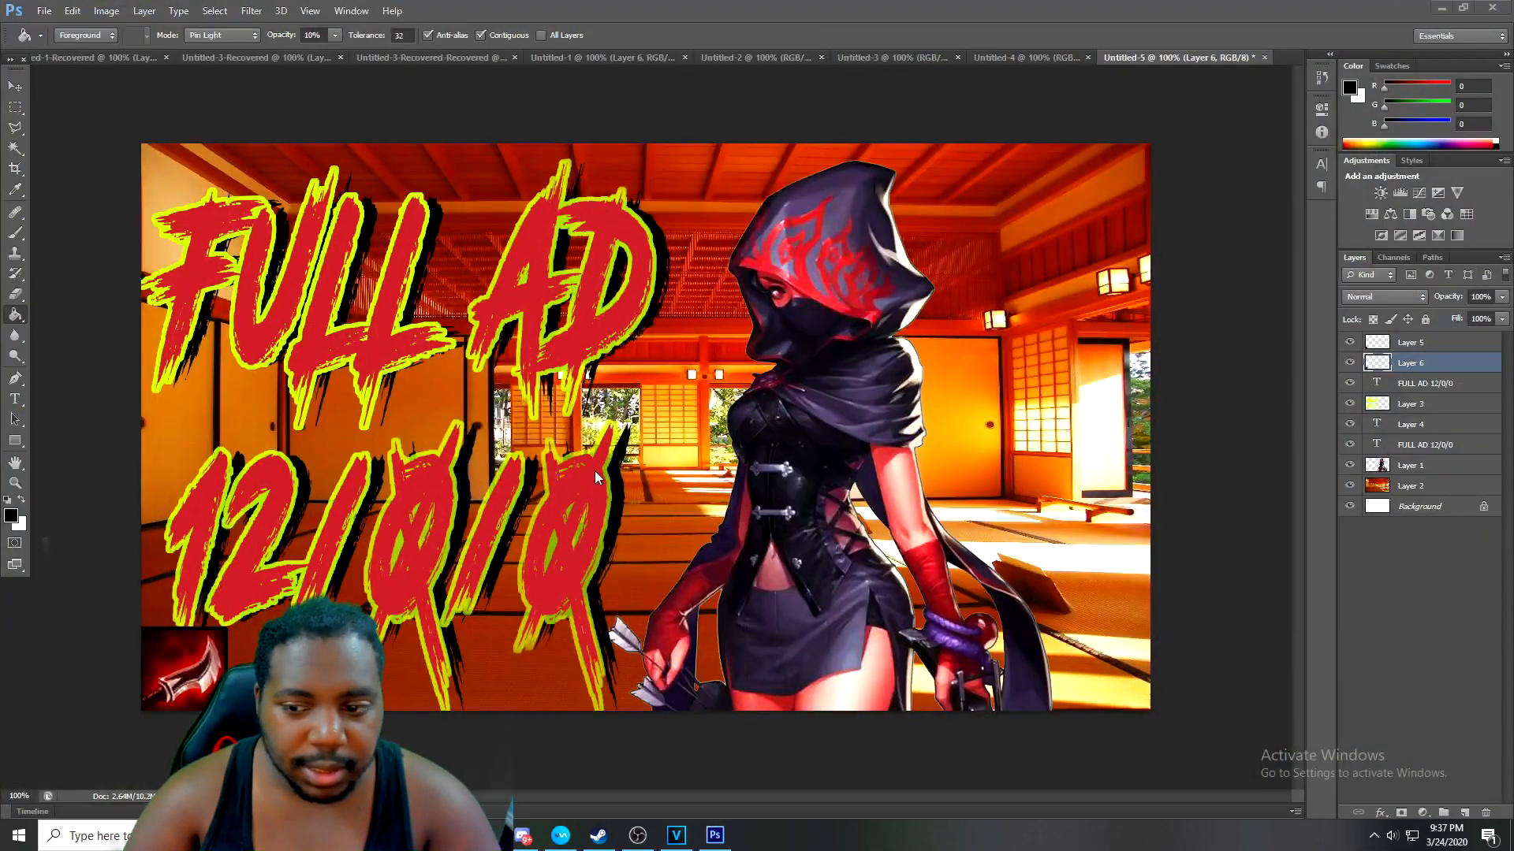
Switch to Chrome, open the Tiamat item page on Mobafire and copy its main icon image
left_click_drag(0, 163, 788, 0)
left_click(860, 344)
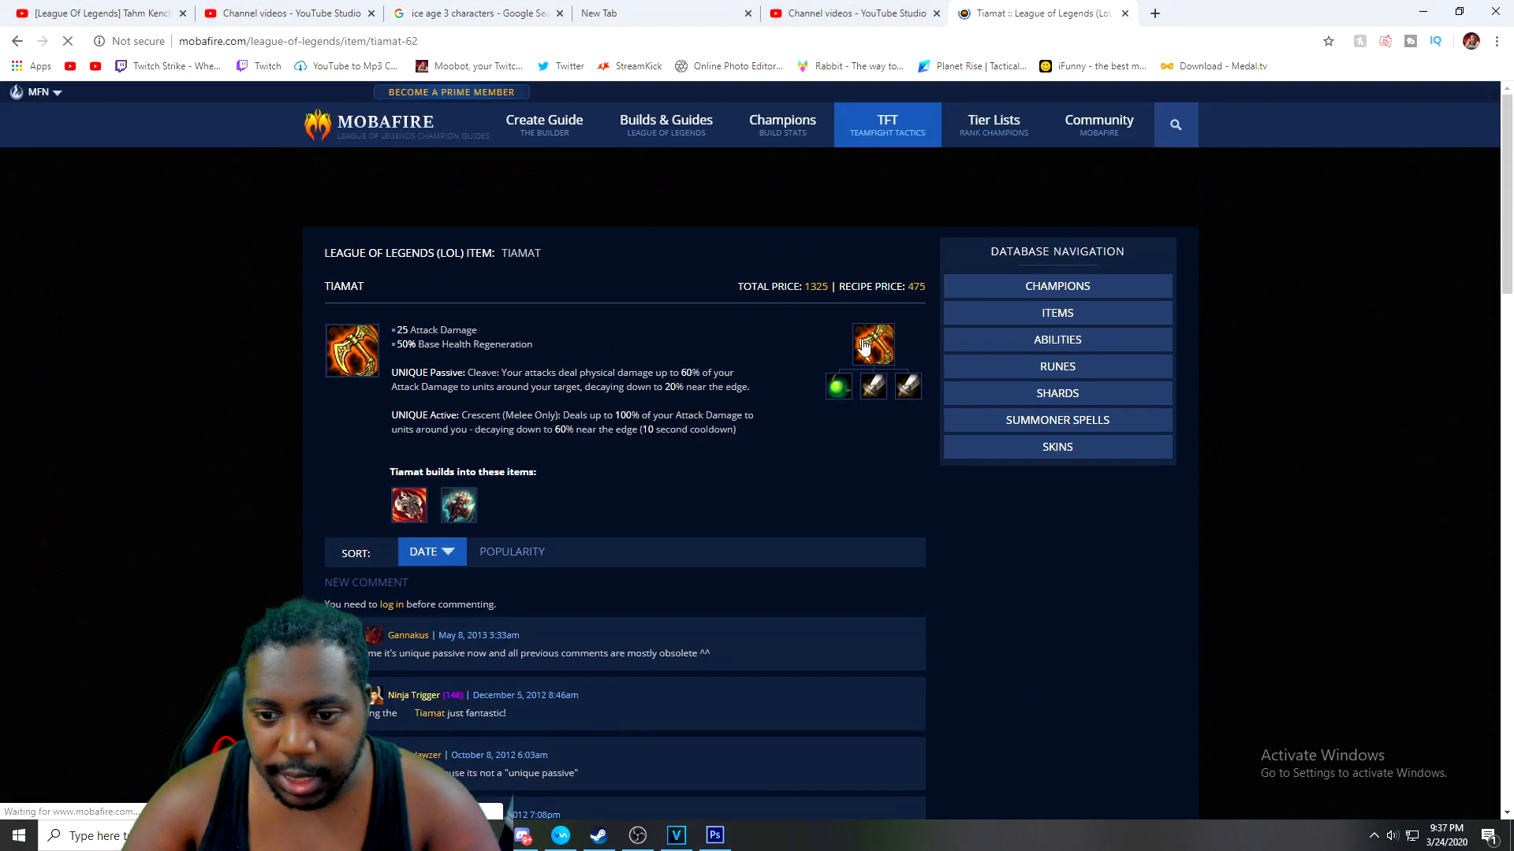
right_click(364, 387)
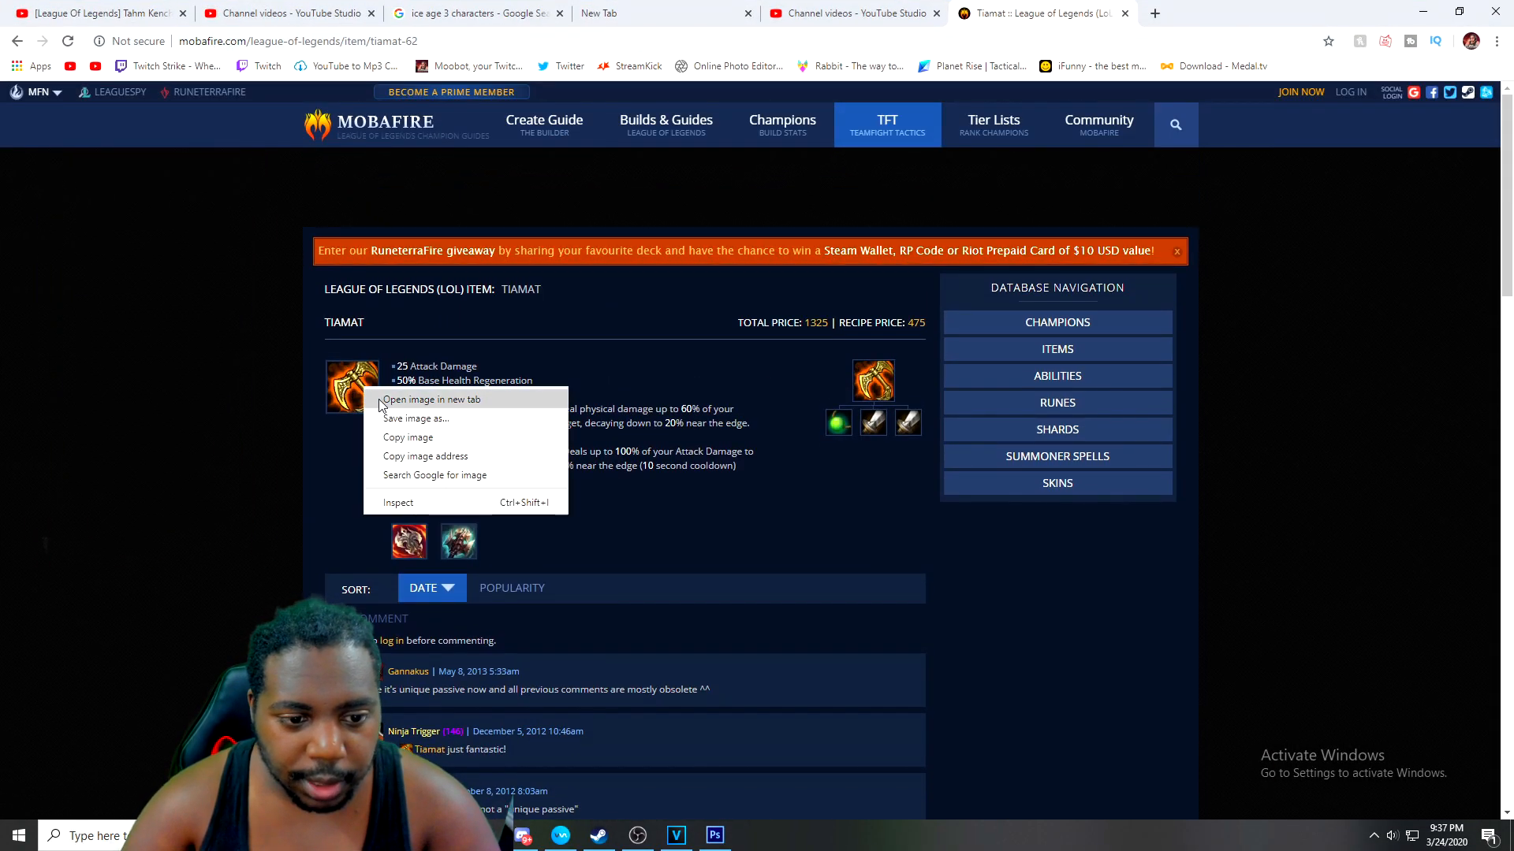
left_click(420, 443)
right_click(344, 522)
left_click(408, 572)
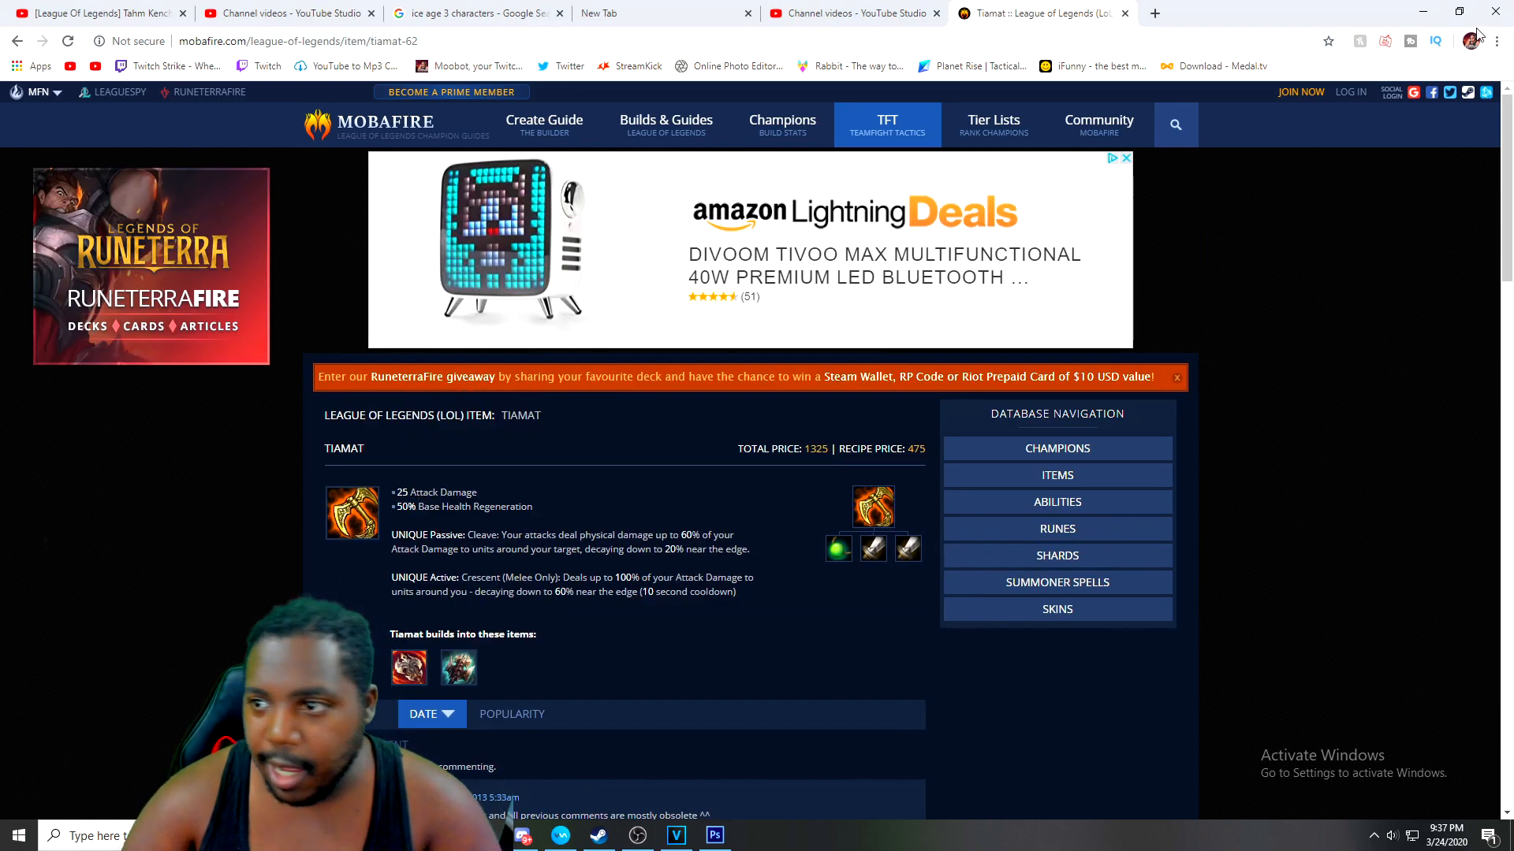
Switch back to Photoshop, paste the Tiamat icon twice and move the second copy's layer to the top of the stack
left_click(1423, 11)
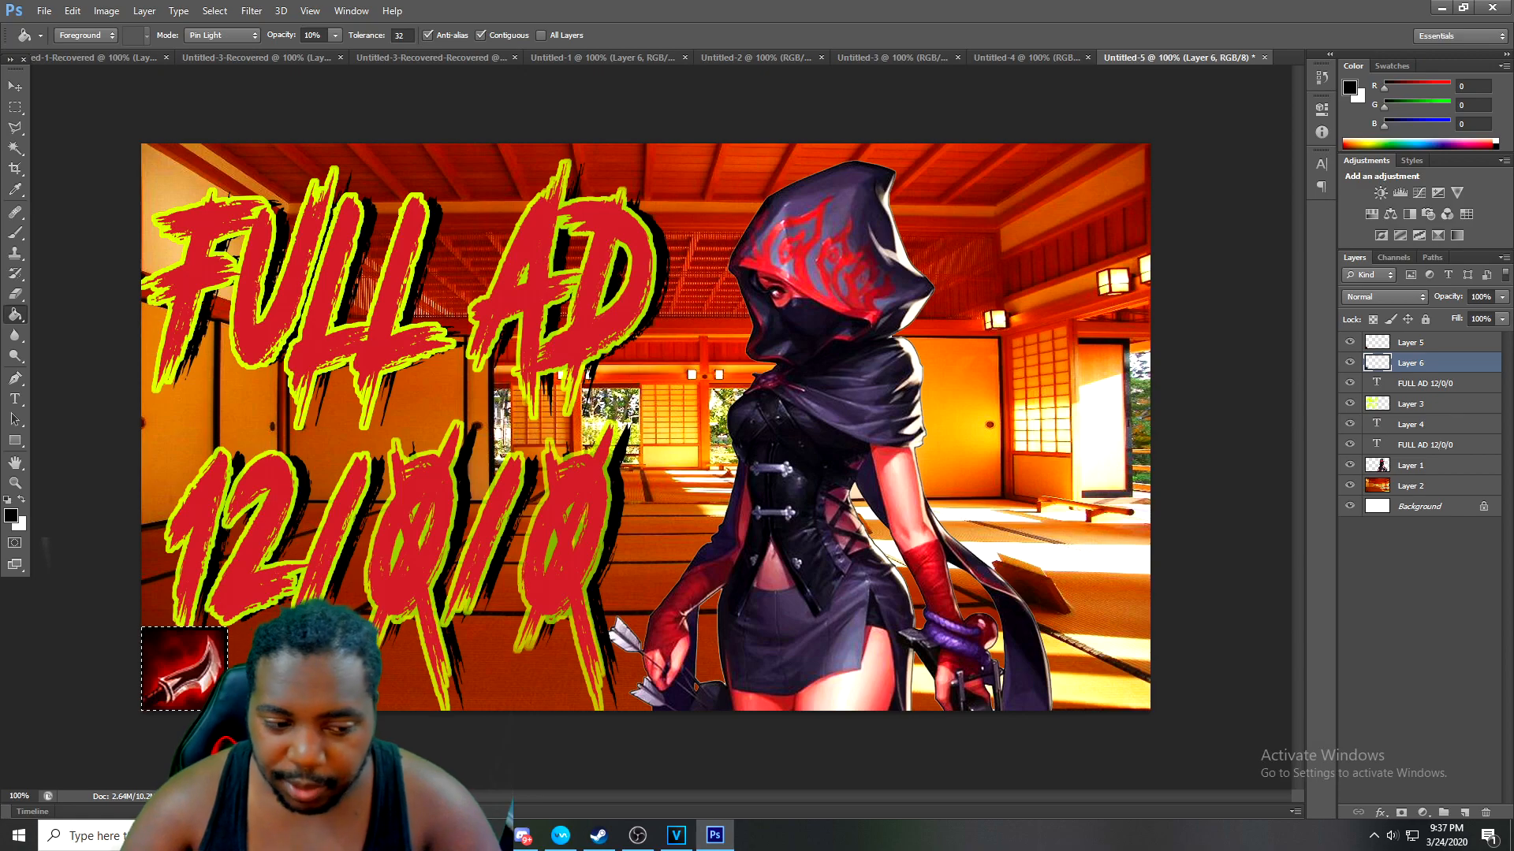
left_click(15, 86)
key("ctrl+v")
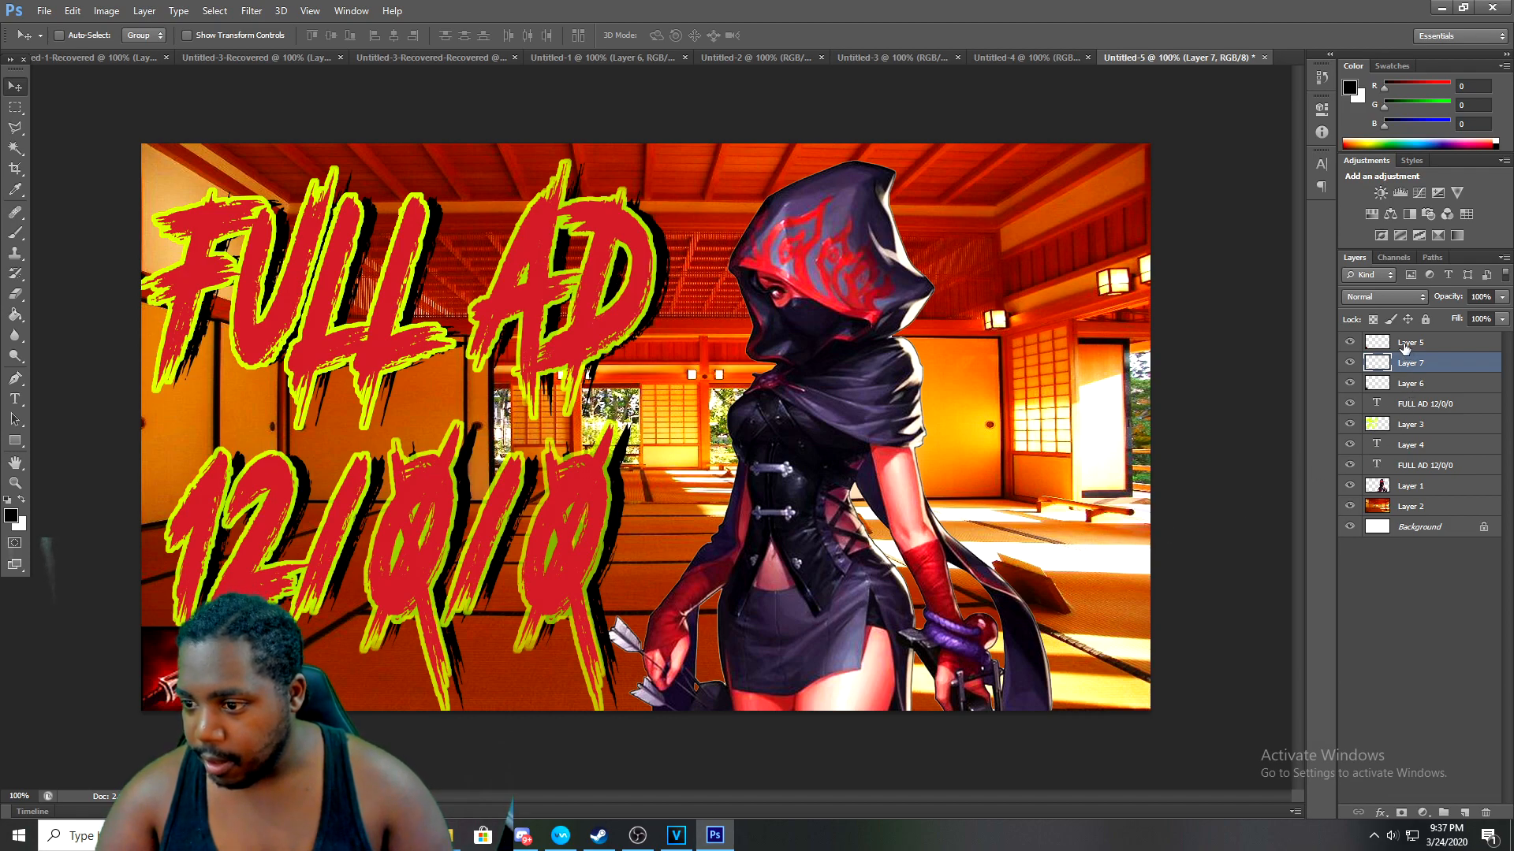
left_click(1412, 387)
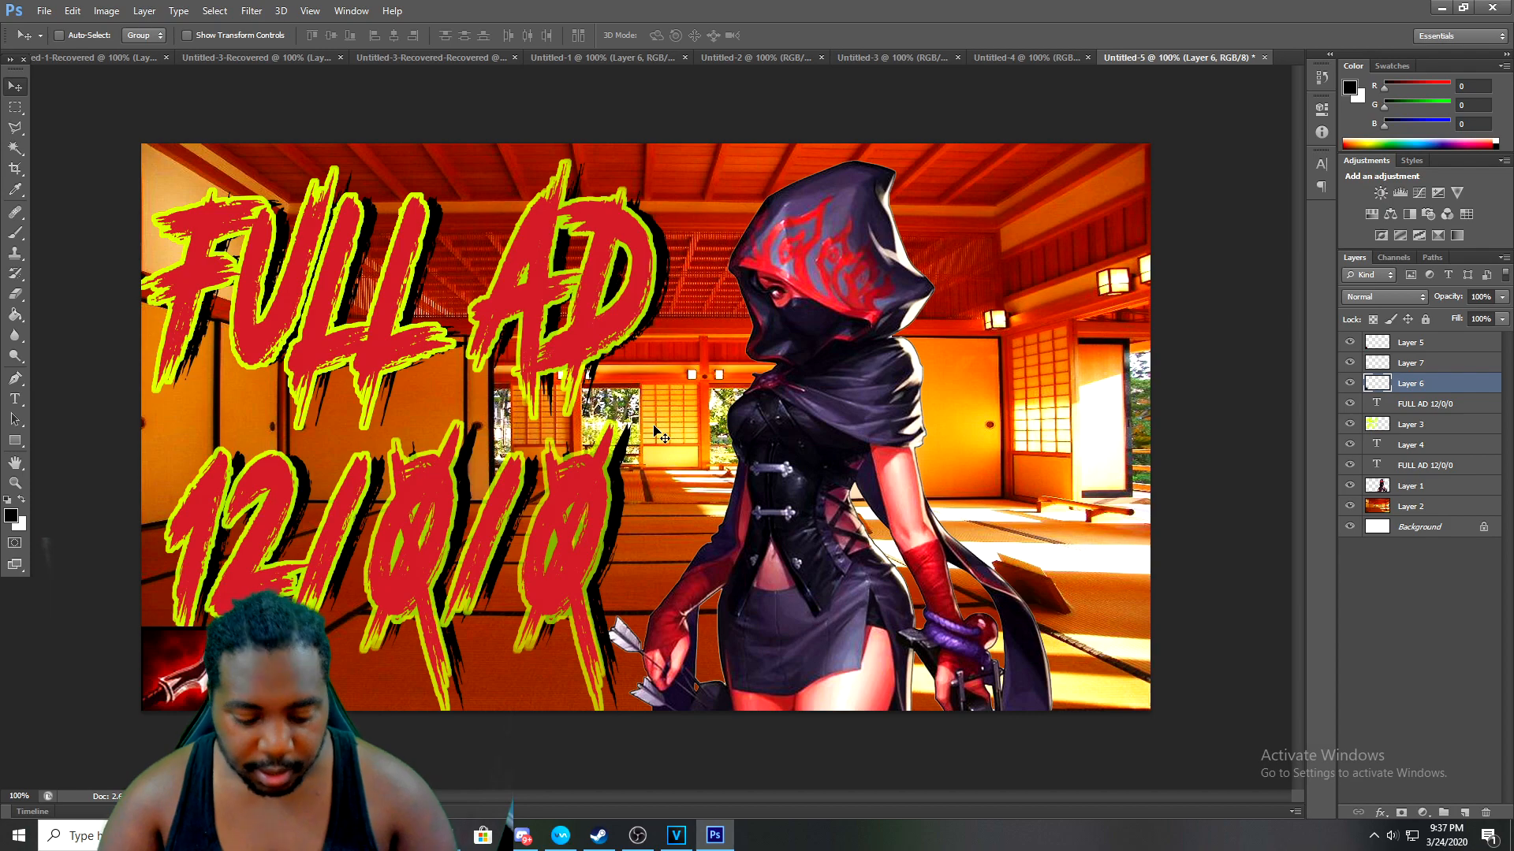
key("ctrl+v")
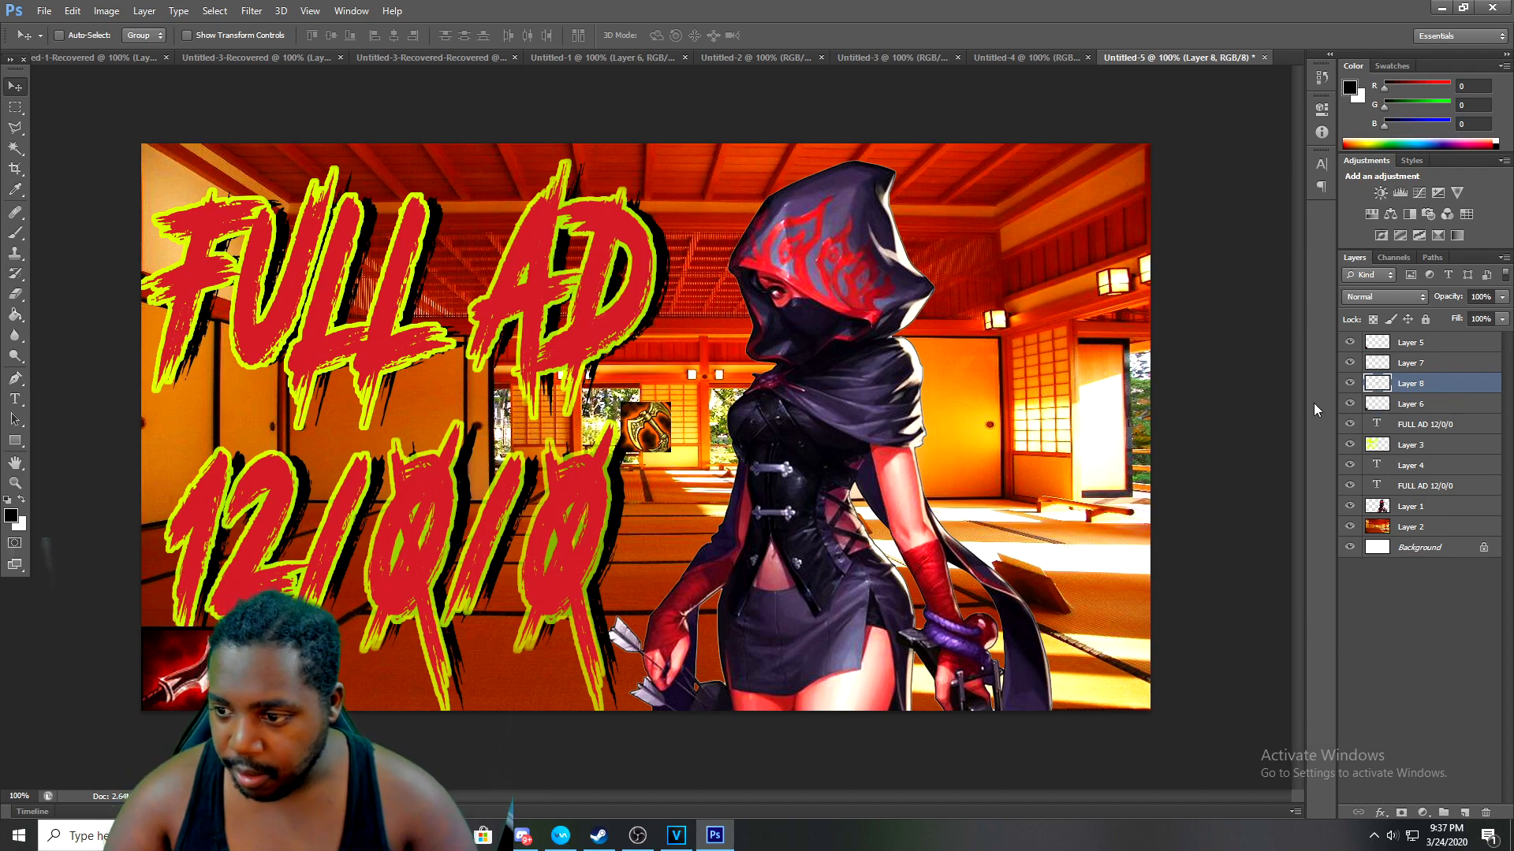
left_click_drag(1415, 388, 1411, 339)
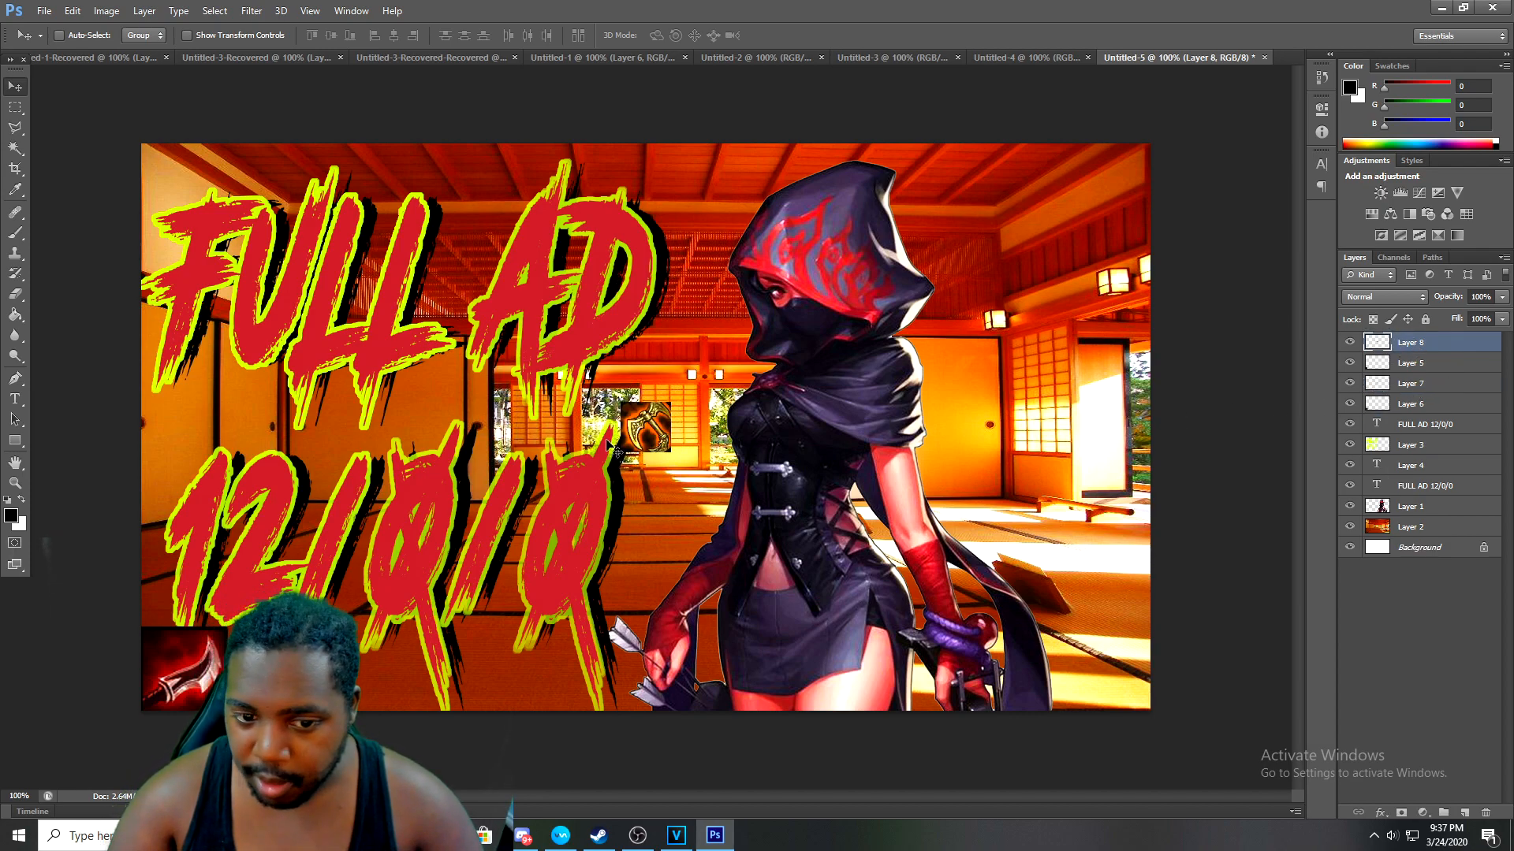
Move the Tiamat icon beside the Duskblade icon and Free Transform it proportionally to 153.13%, at X 159 px, Y 673 px
left_click_drag(643, 428, 260, 670)
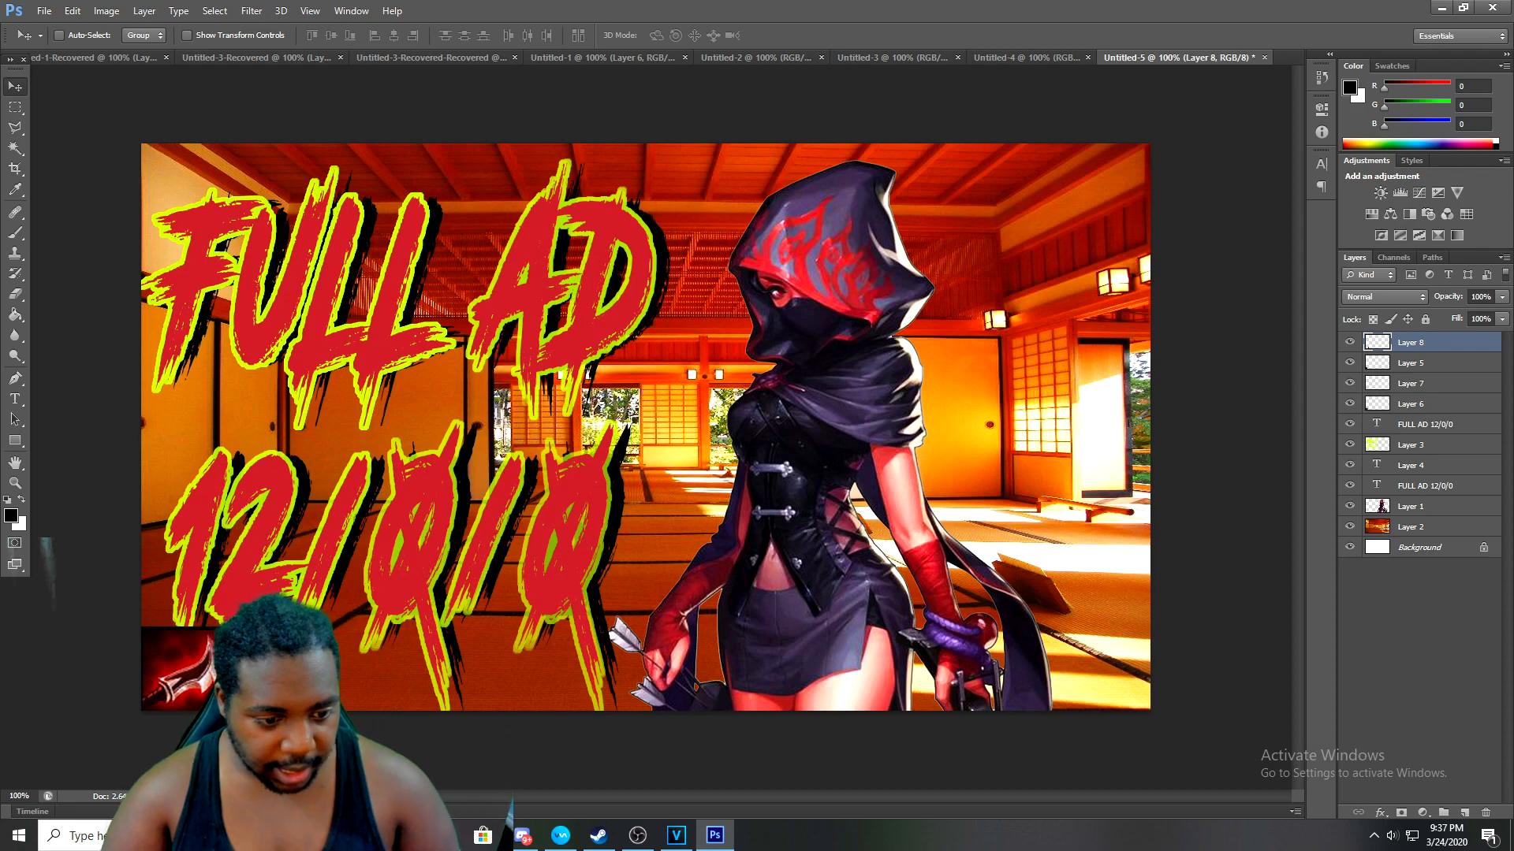
left_click(72, 11)
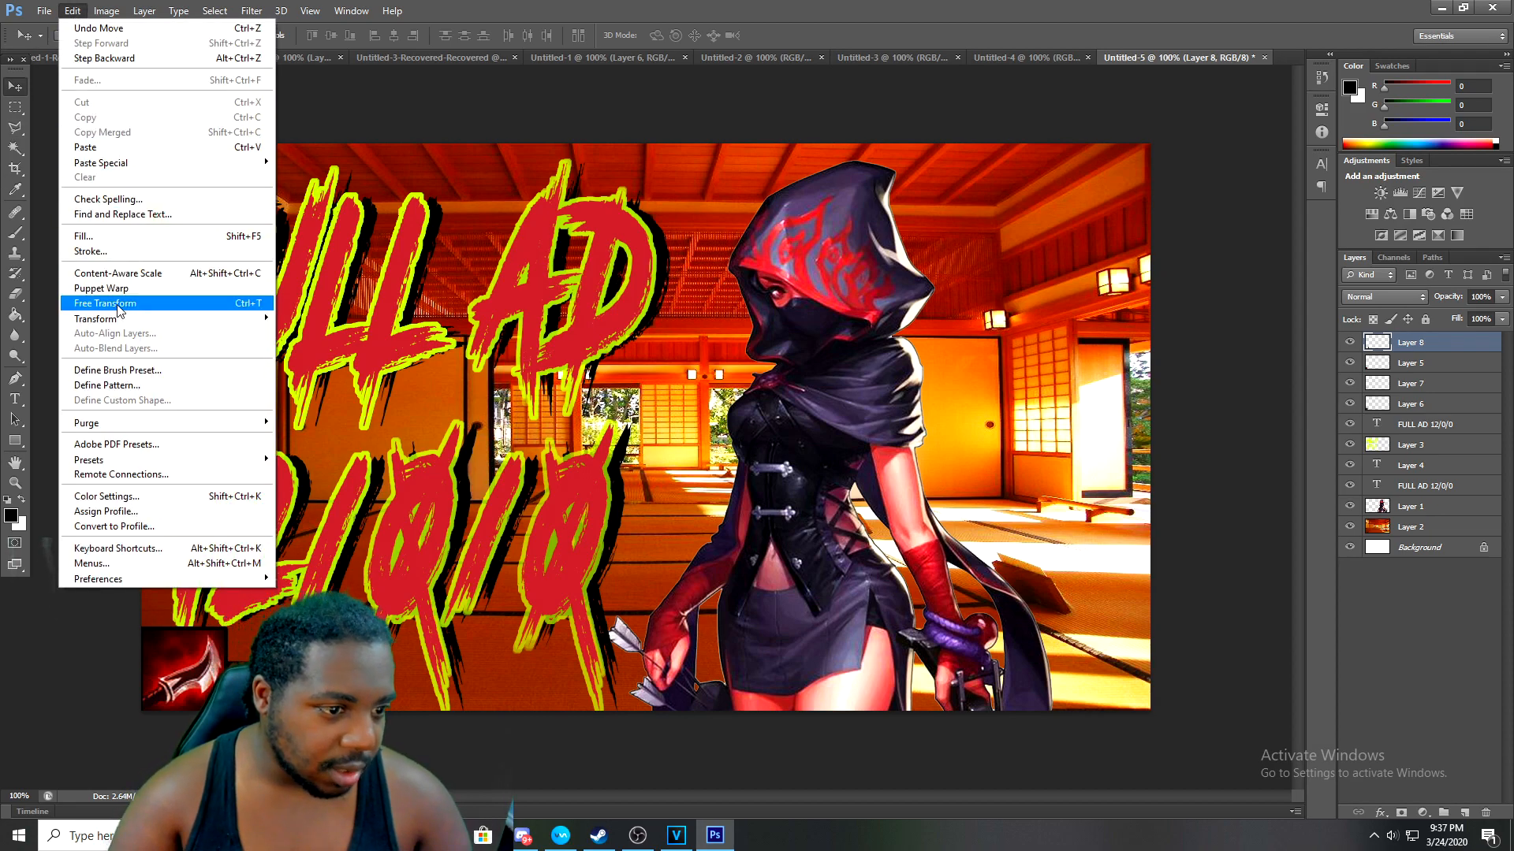
left_click(120, 306)
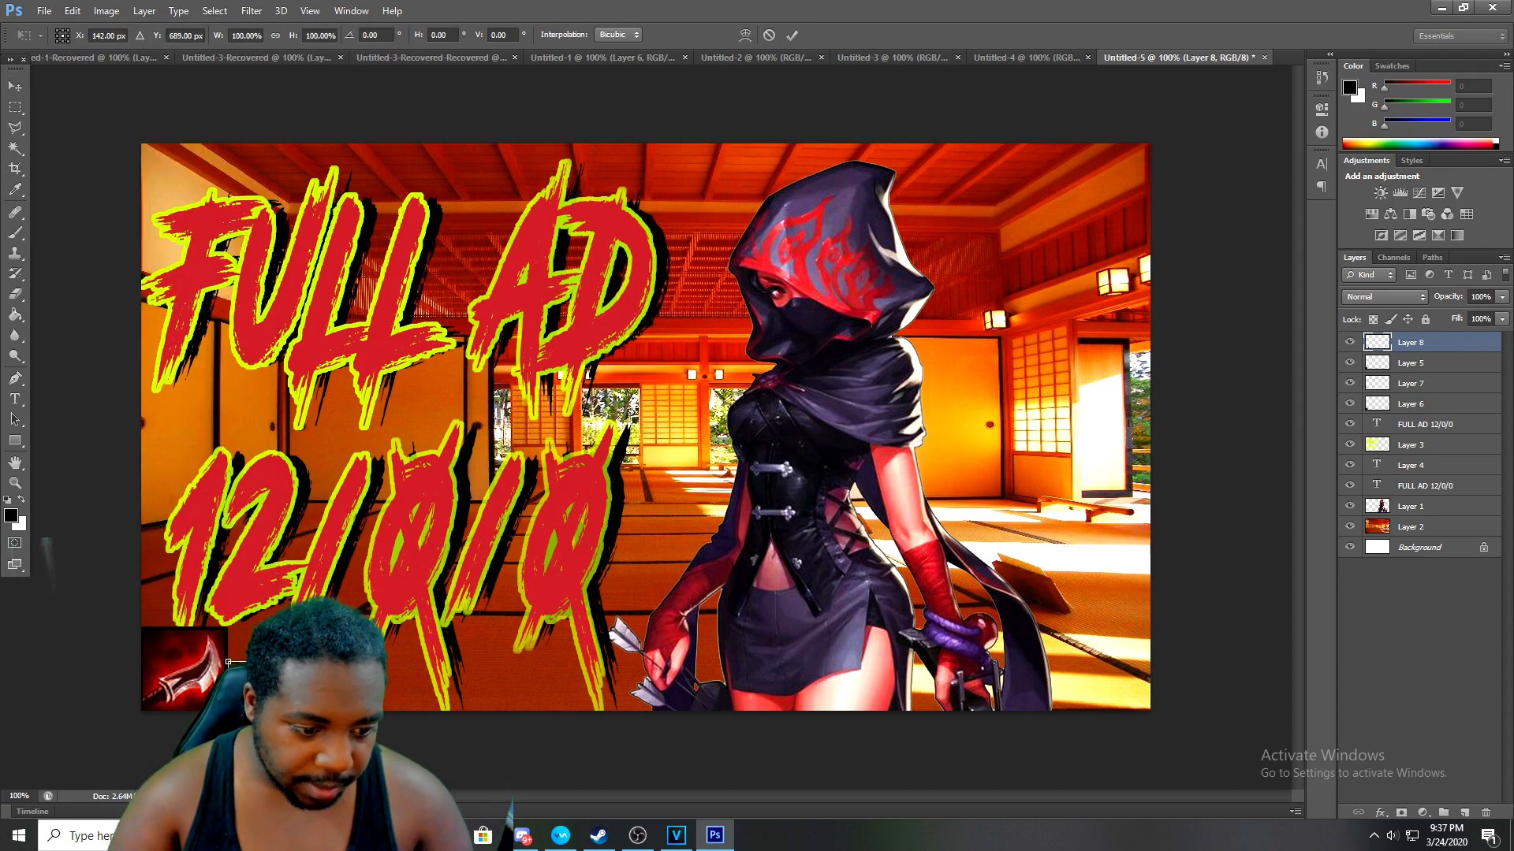
left_click_drag(279, 661, 282, 658)
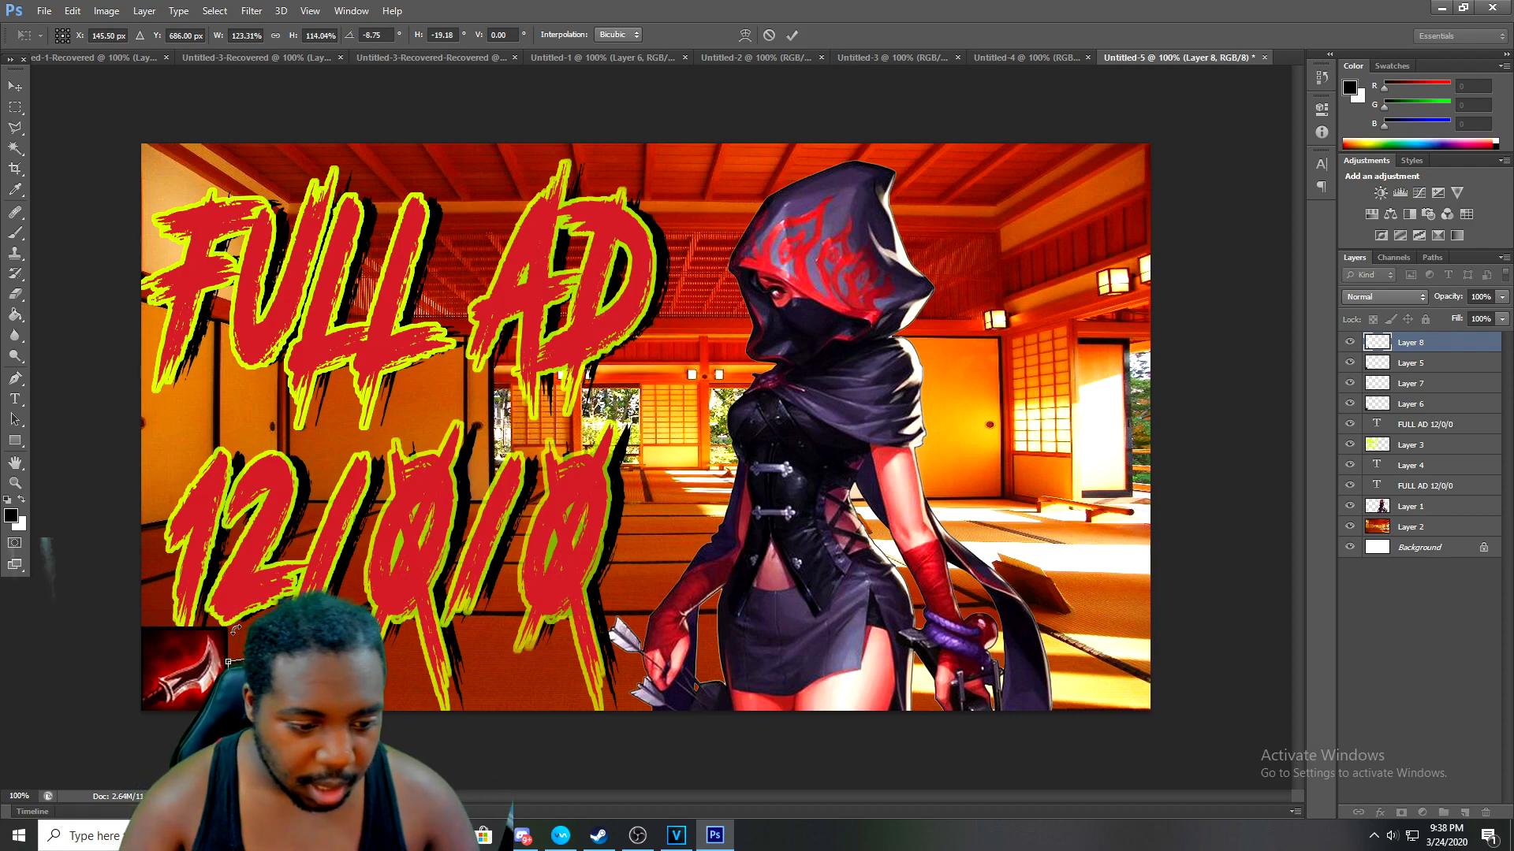
left_click(72, 11)
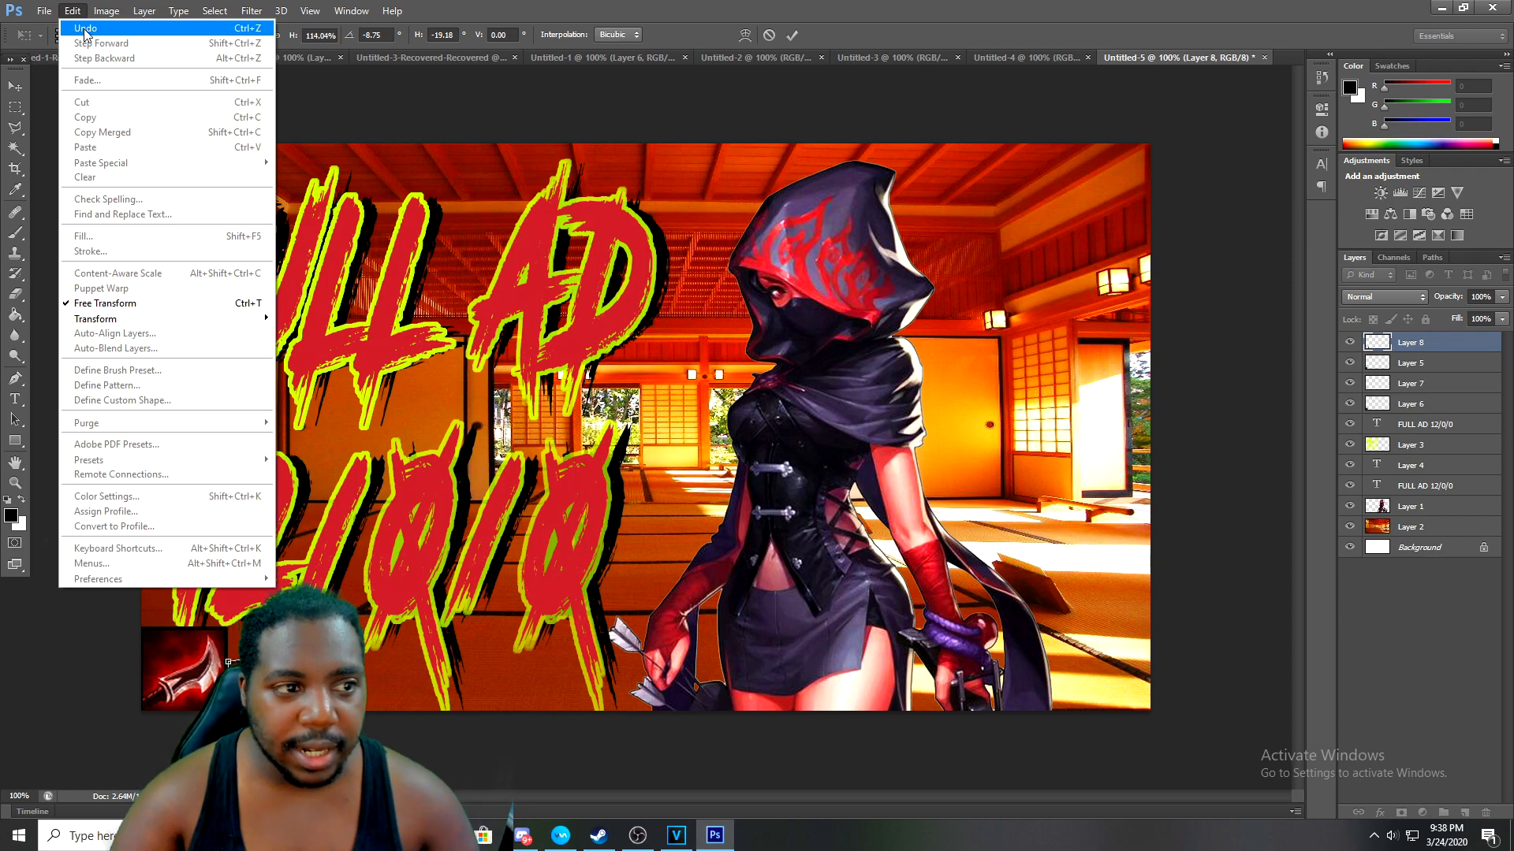
left_click(85, 30)
left_click(72, 11)
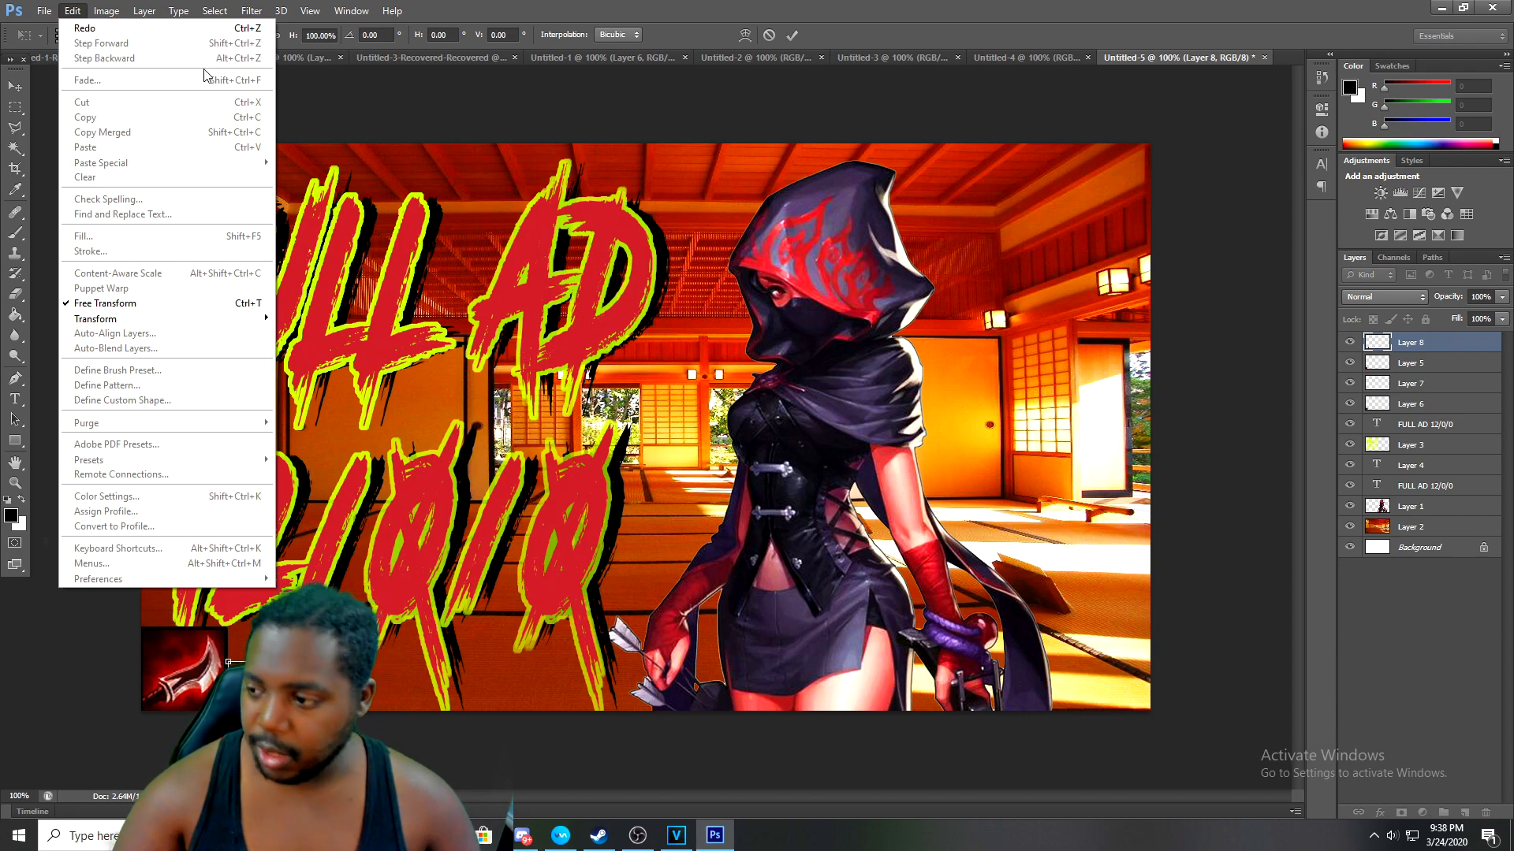
key("Escape")
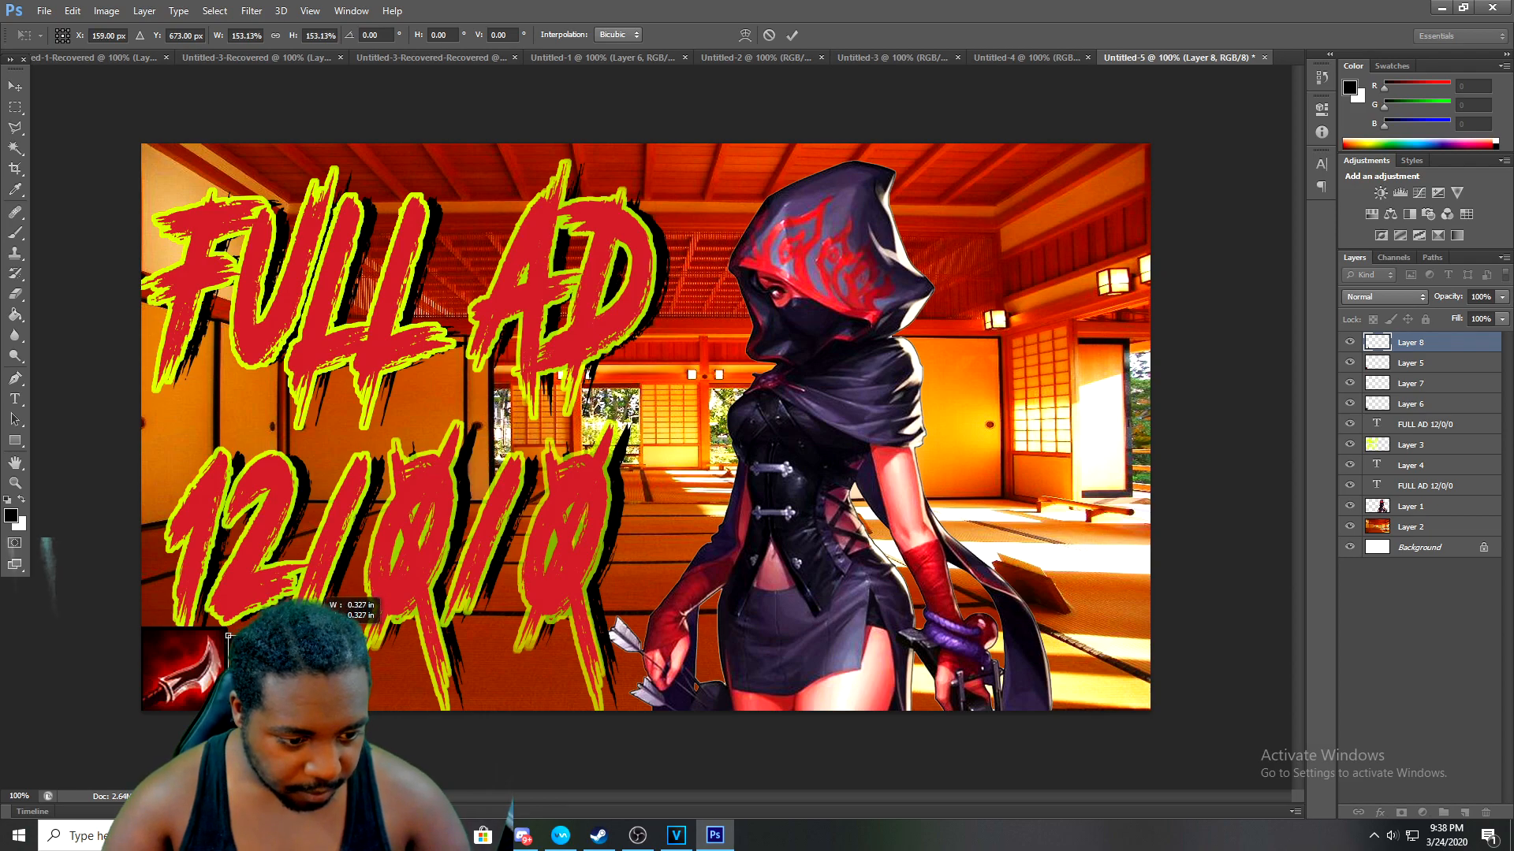
key("Return")
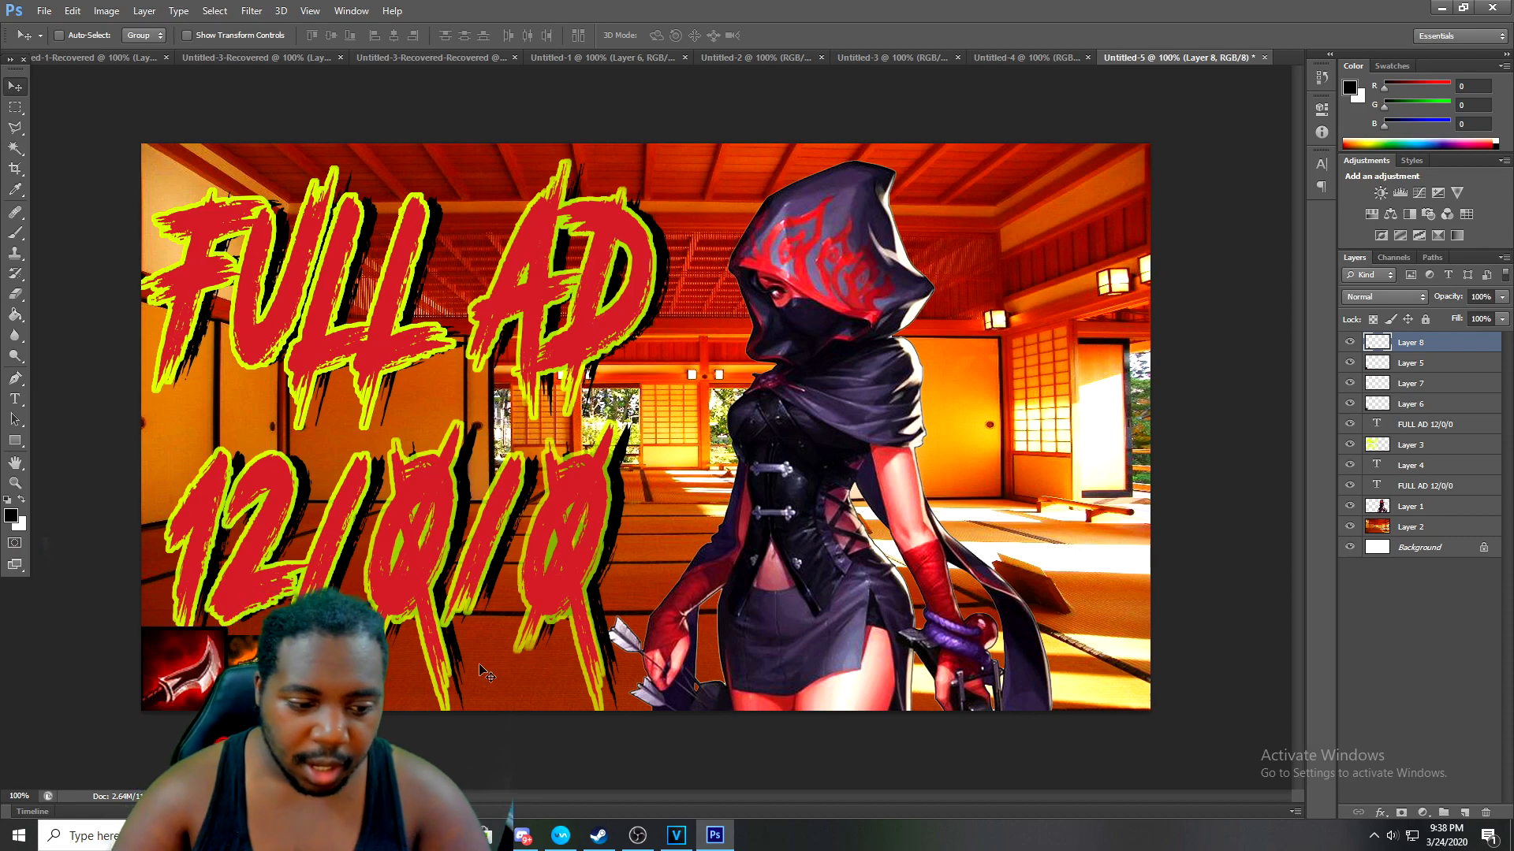
right_click(1396, 350)
left_click(1324, 394)
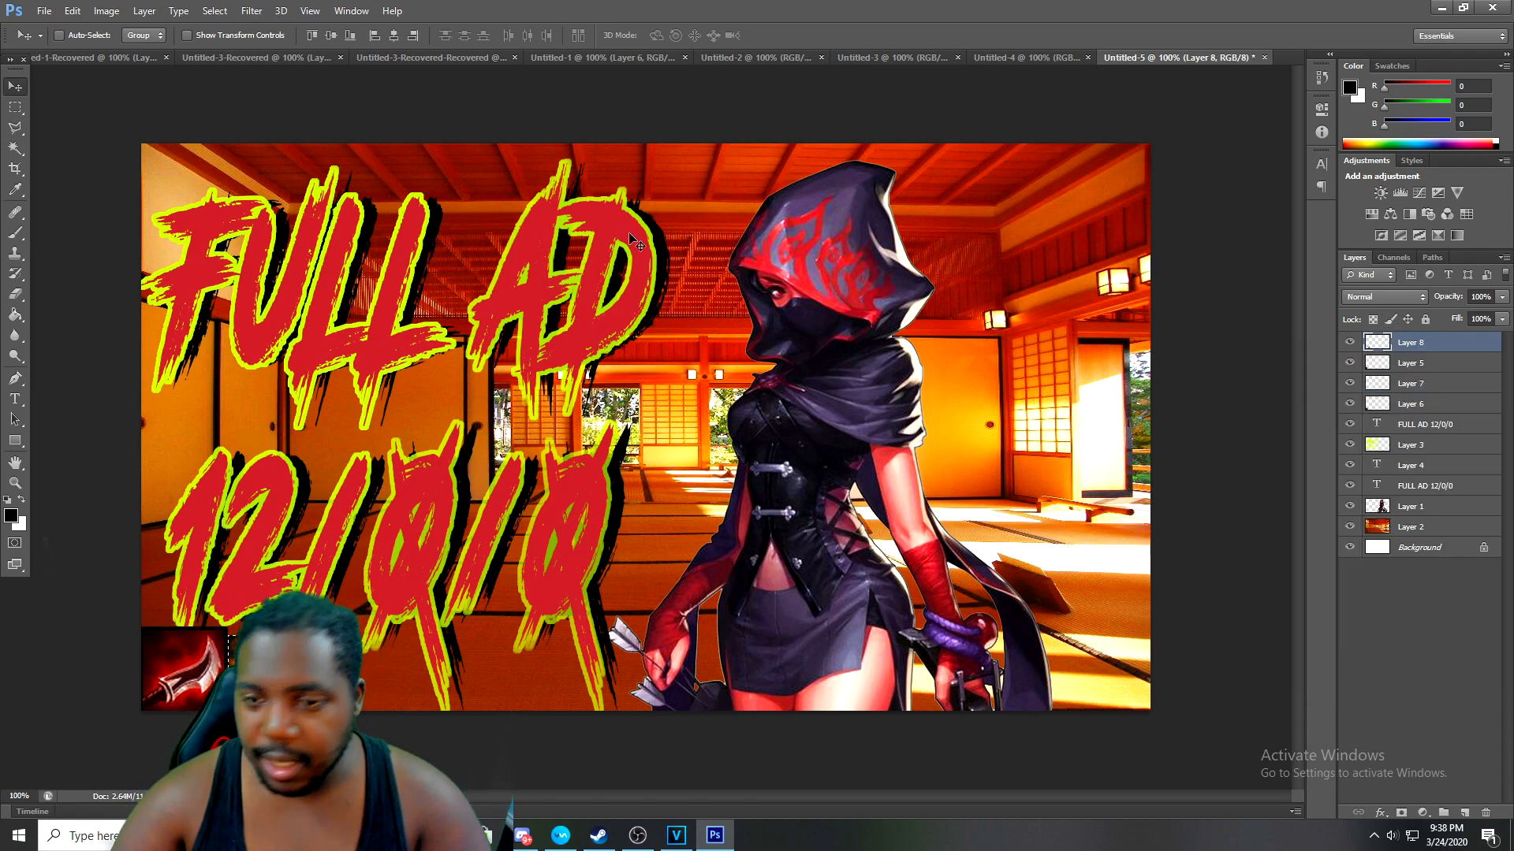
left_click(227, 17)
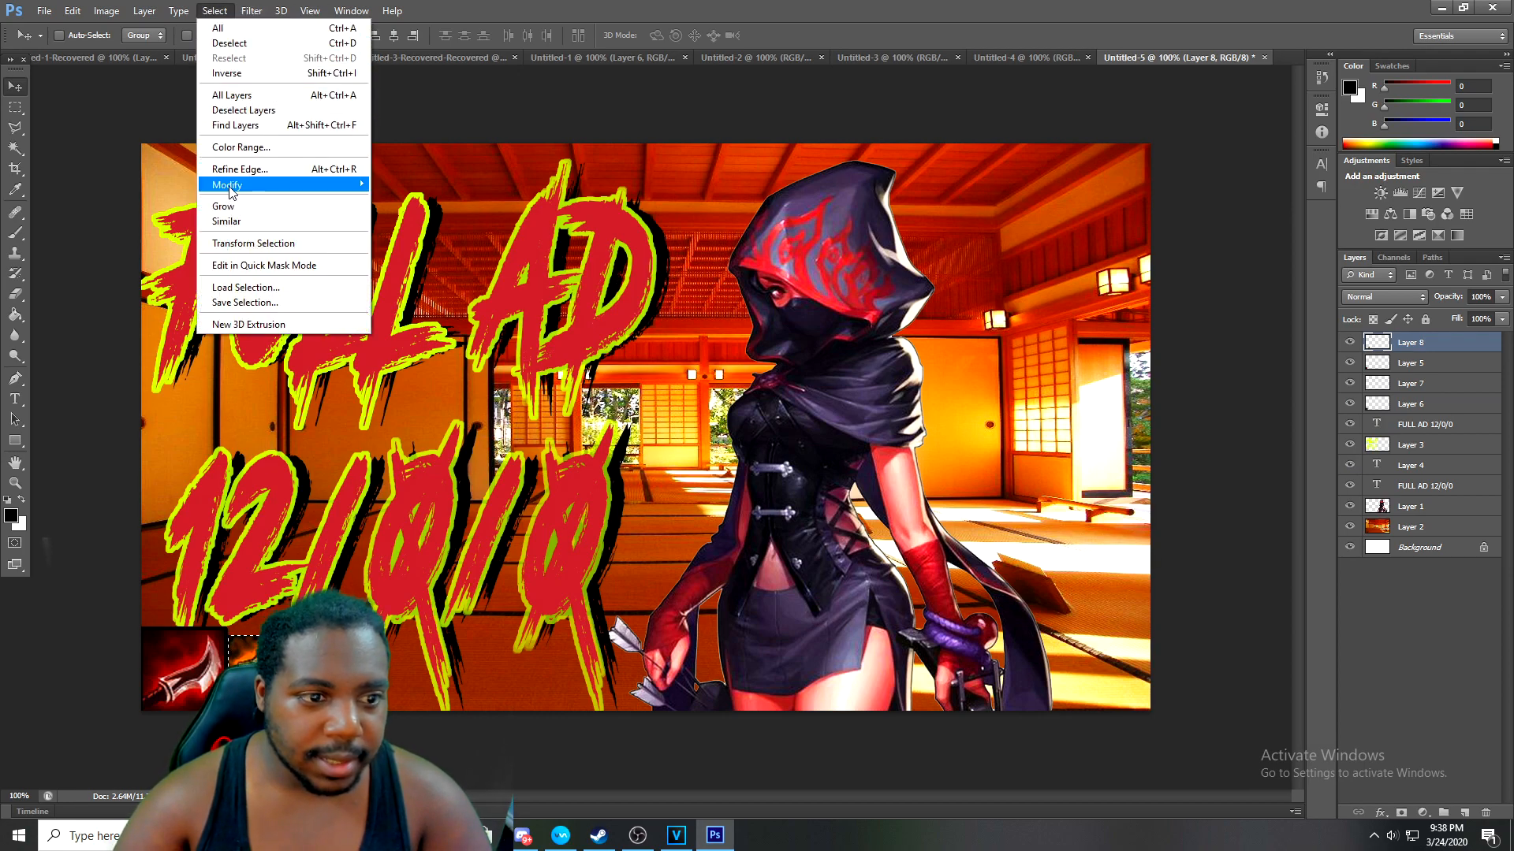
mouse_move(236, 191)
left_click(402, 215)
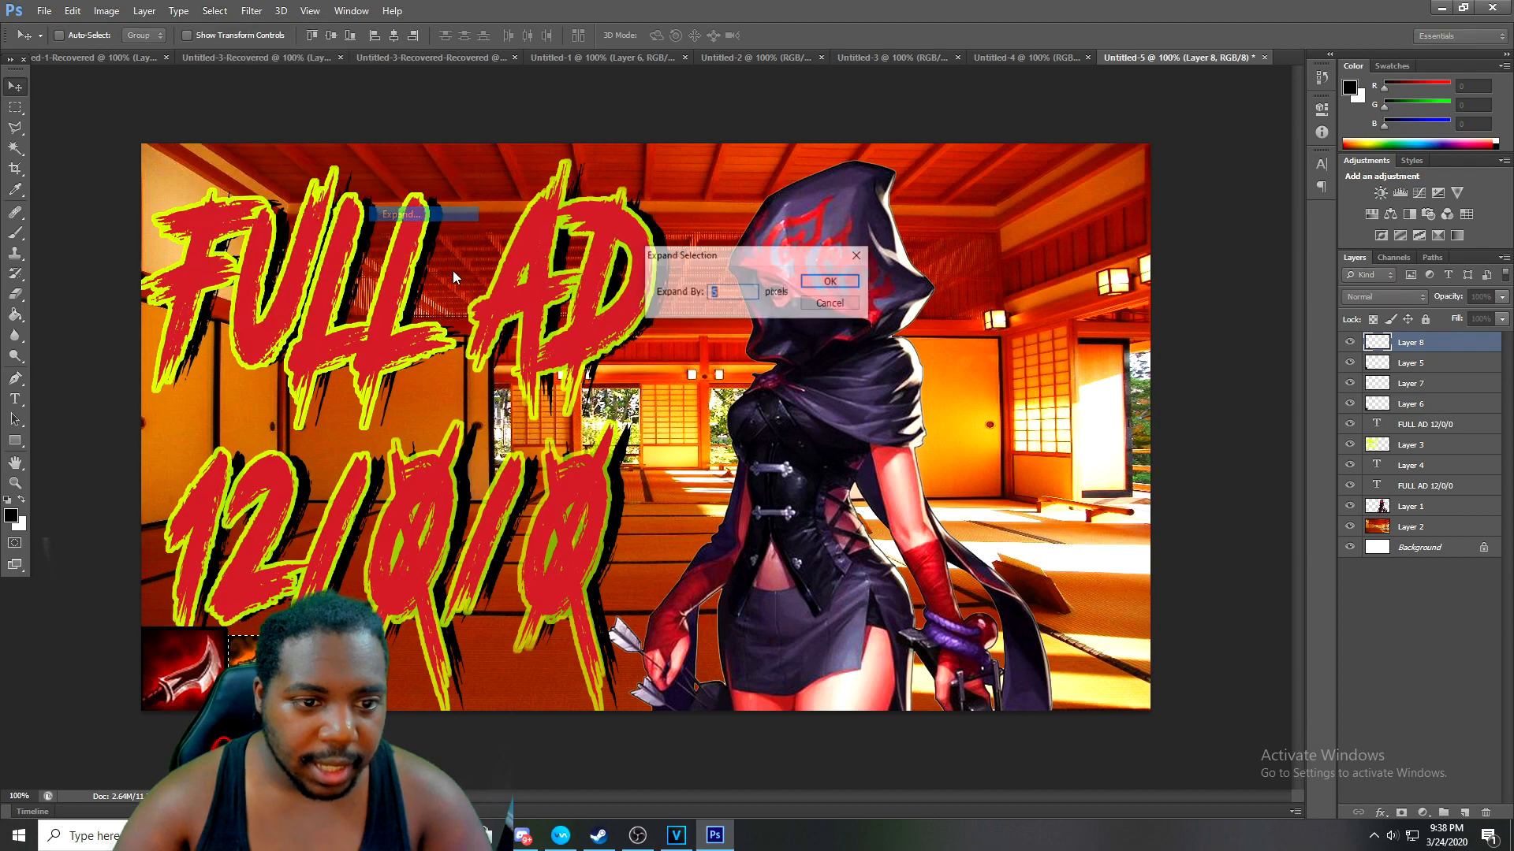
left_click(829, 282)
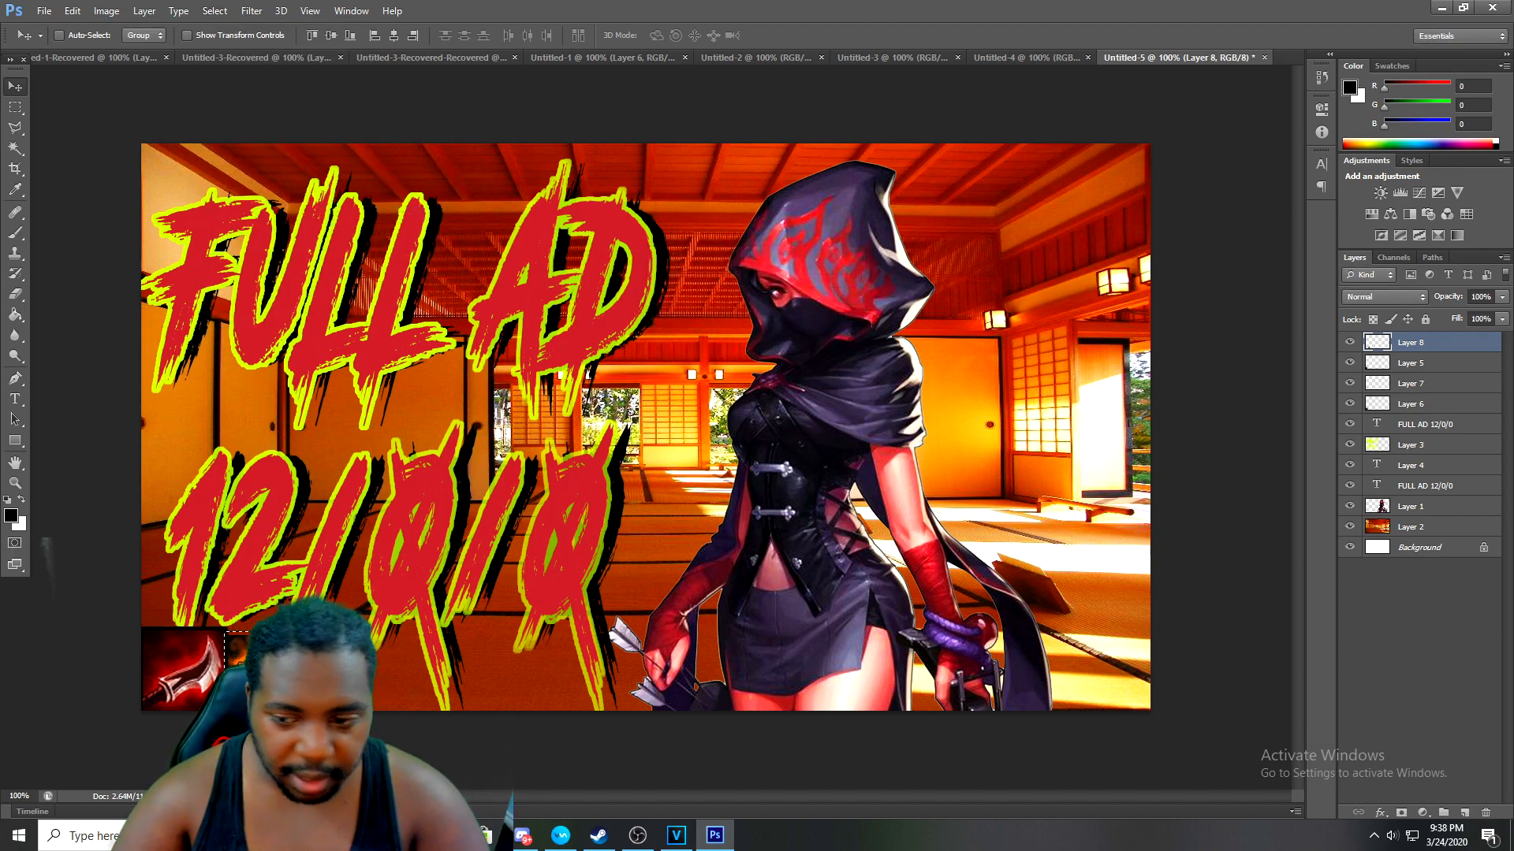
left_click(216, 15)
left_click(224, 43)
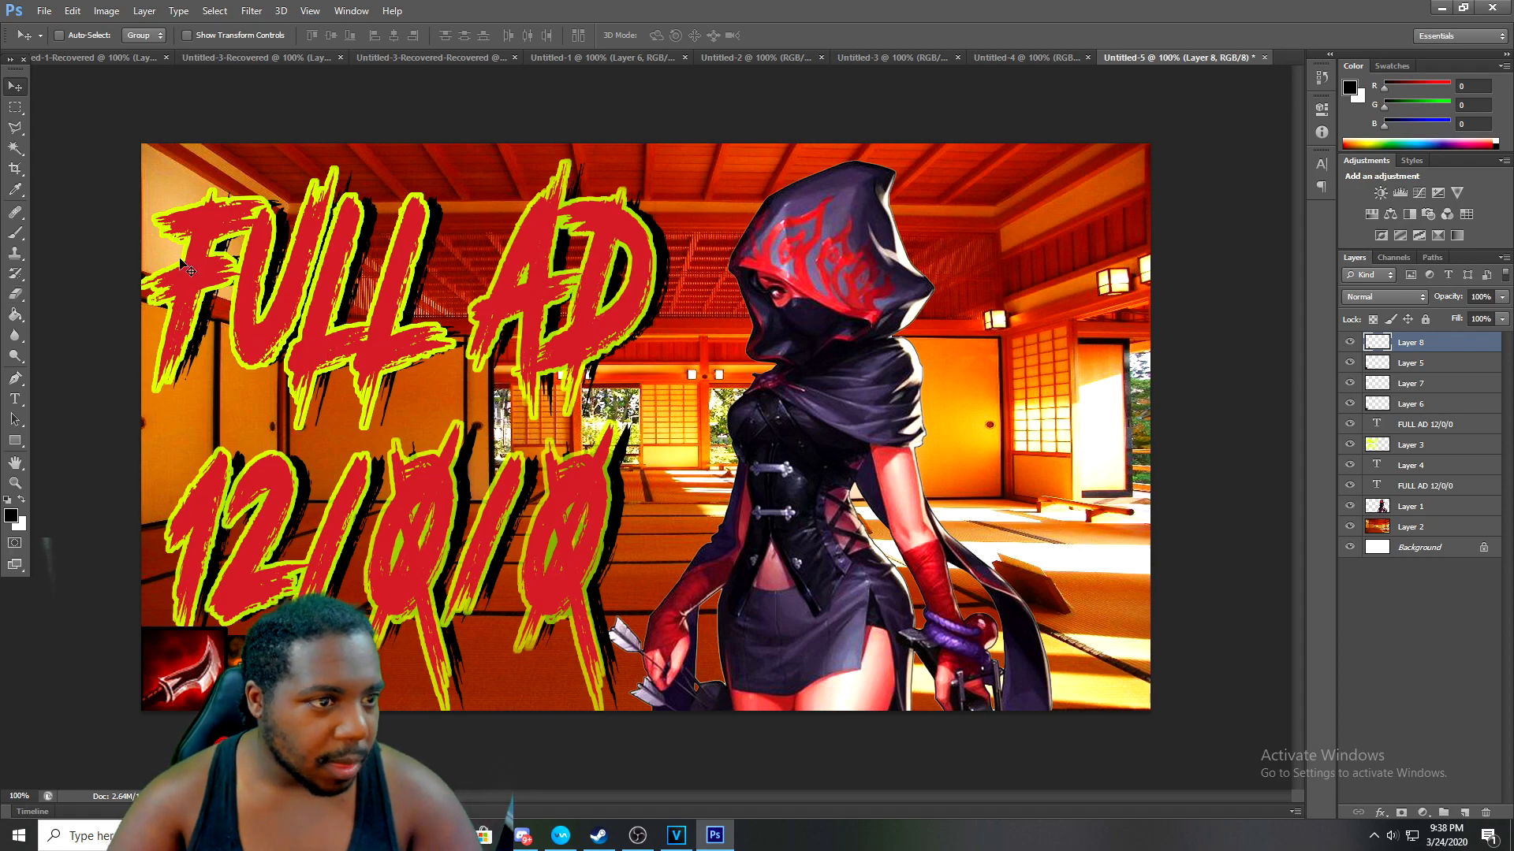
Free Transform the Tiamat icon slightly larger, to 104.08%, at X 161 px, Y 671 px
left_click(72, 10)
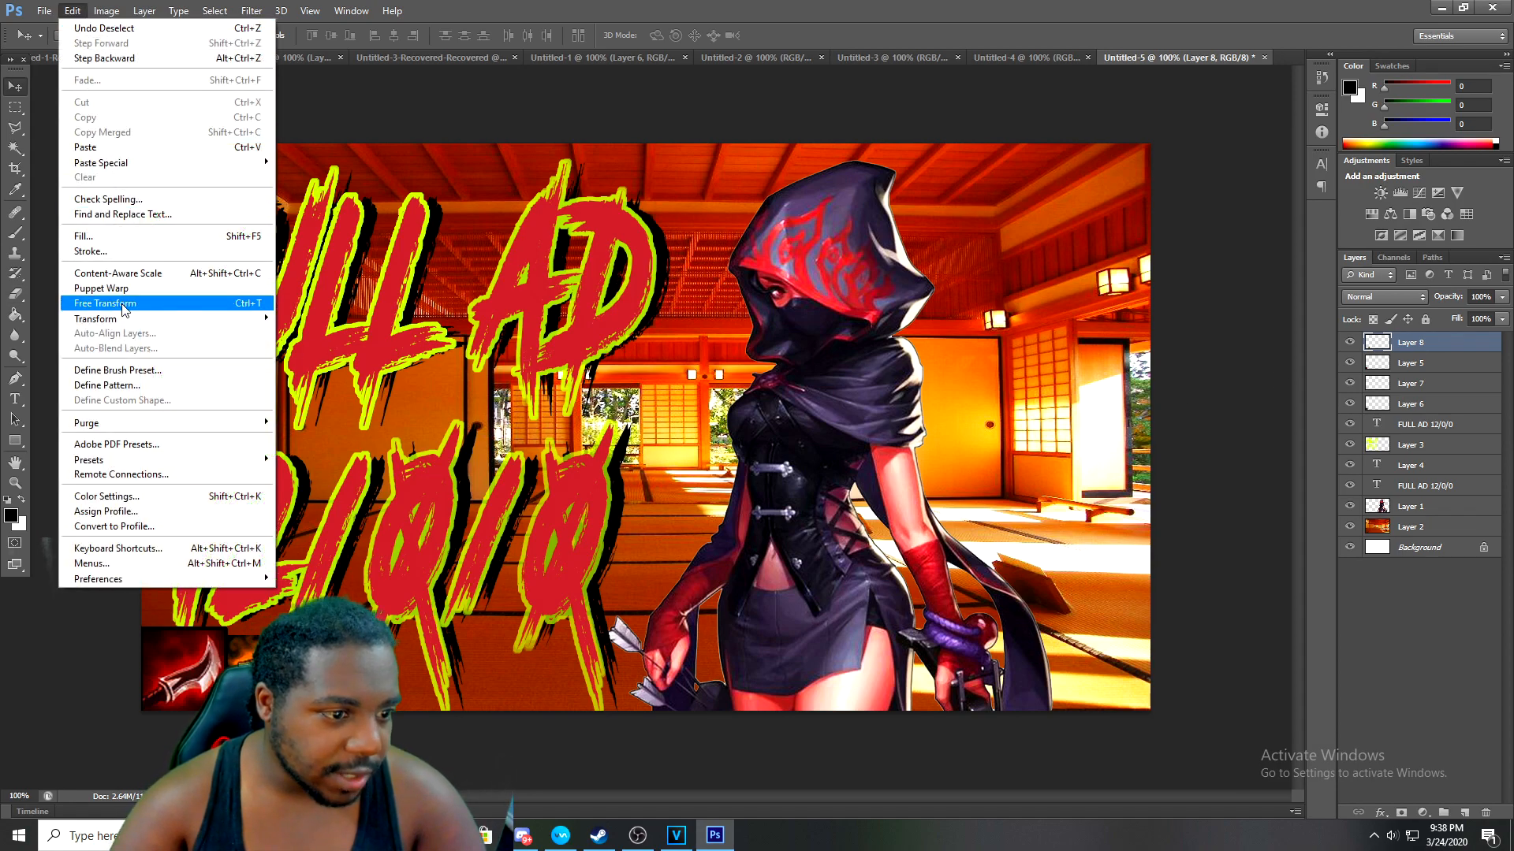
left_click(90, 305)
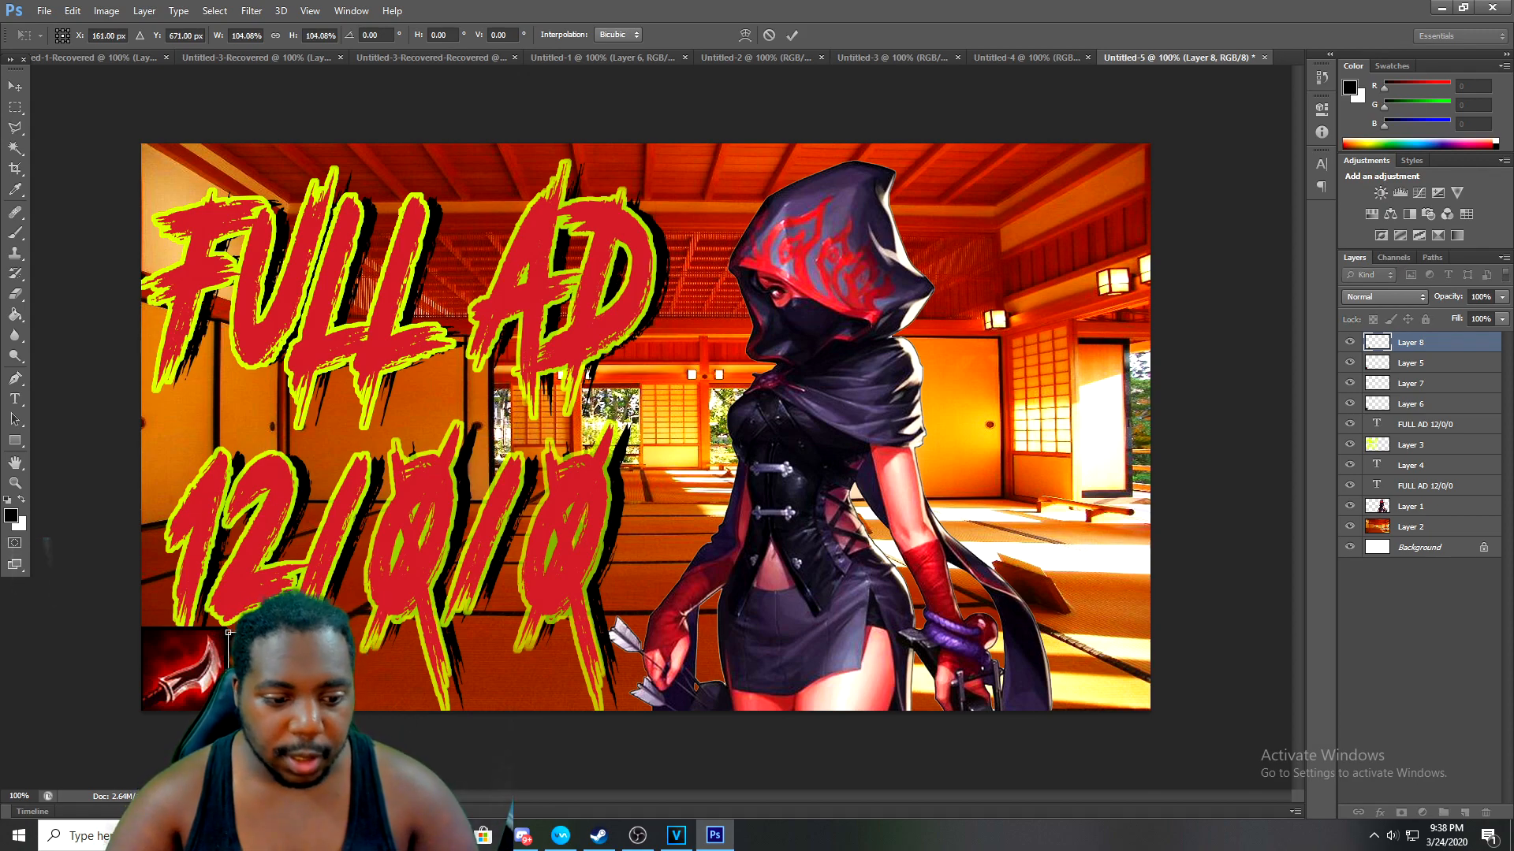
key("Return")
Select the Tiamat icon layer's pixels and expand the selection around the icon to form its border area
right_click(1382, 344)
left_click(1336, 393)
left_click(214, 10)
mouse_move(236, 184)
left_click(406, 215)
left_click(831, 282)
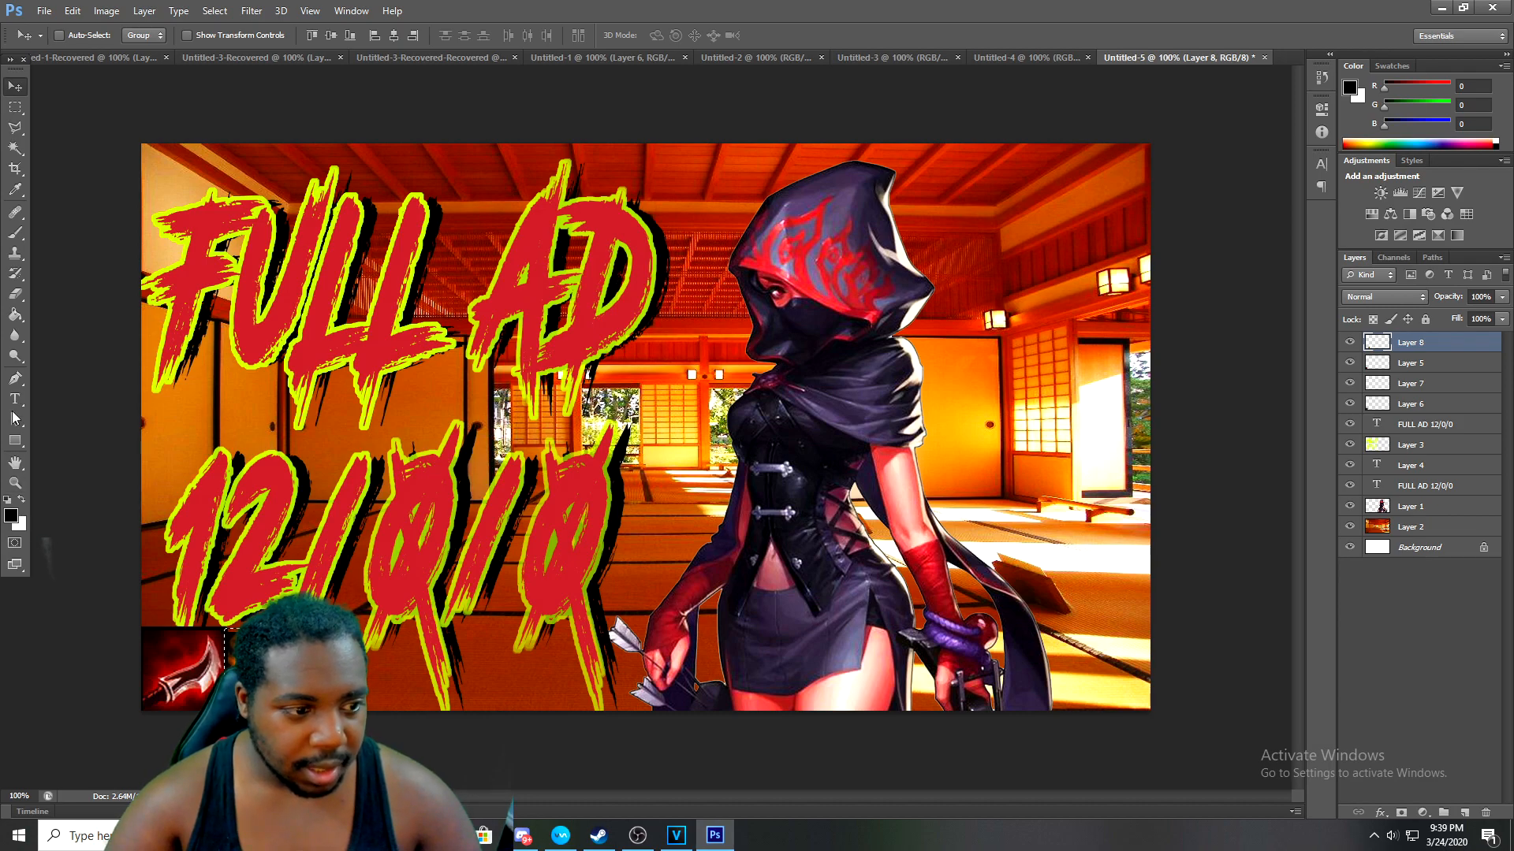
Activate the Paint Bucket tool for filling the expanded border selection around the Tiamat icon
left_click(14, 316)
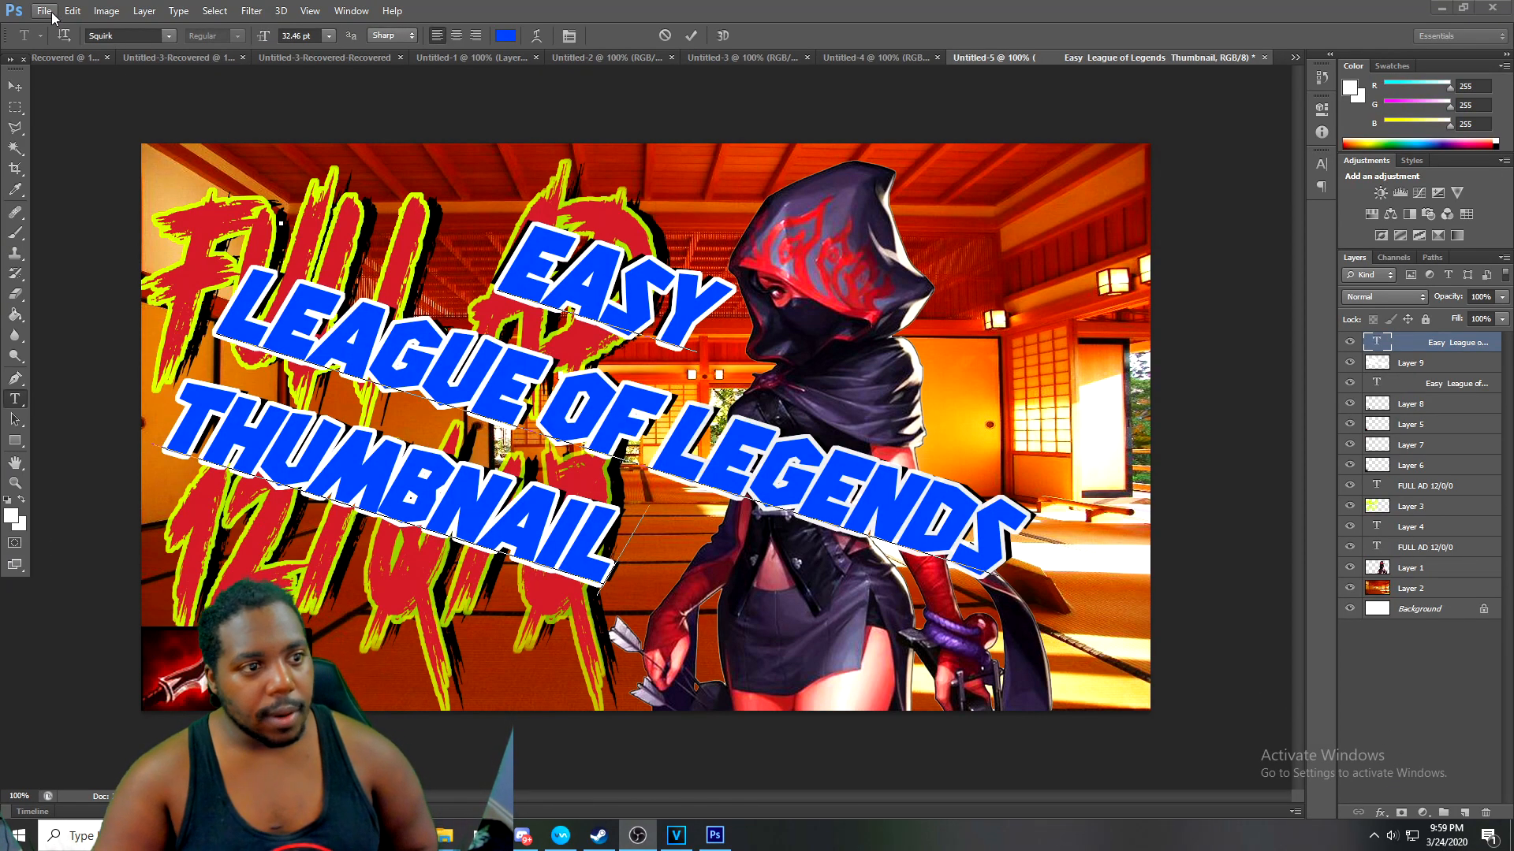
Start saving a copy of the thumbnail in the Downloads folder and replace its default file name with fjdjjdsjds
left_click(50, 13)
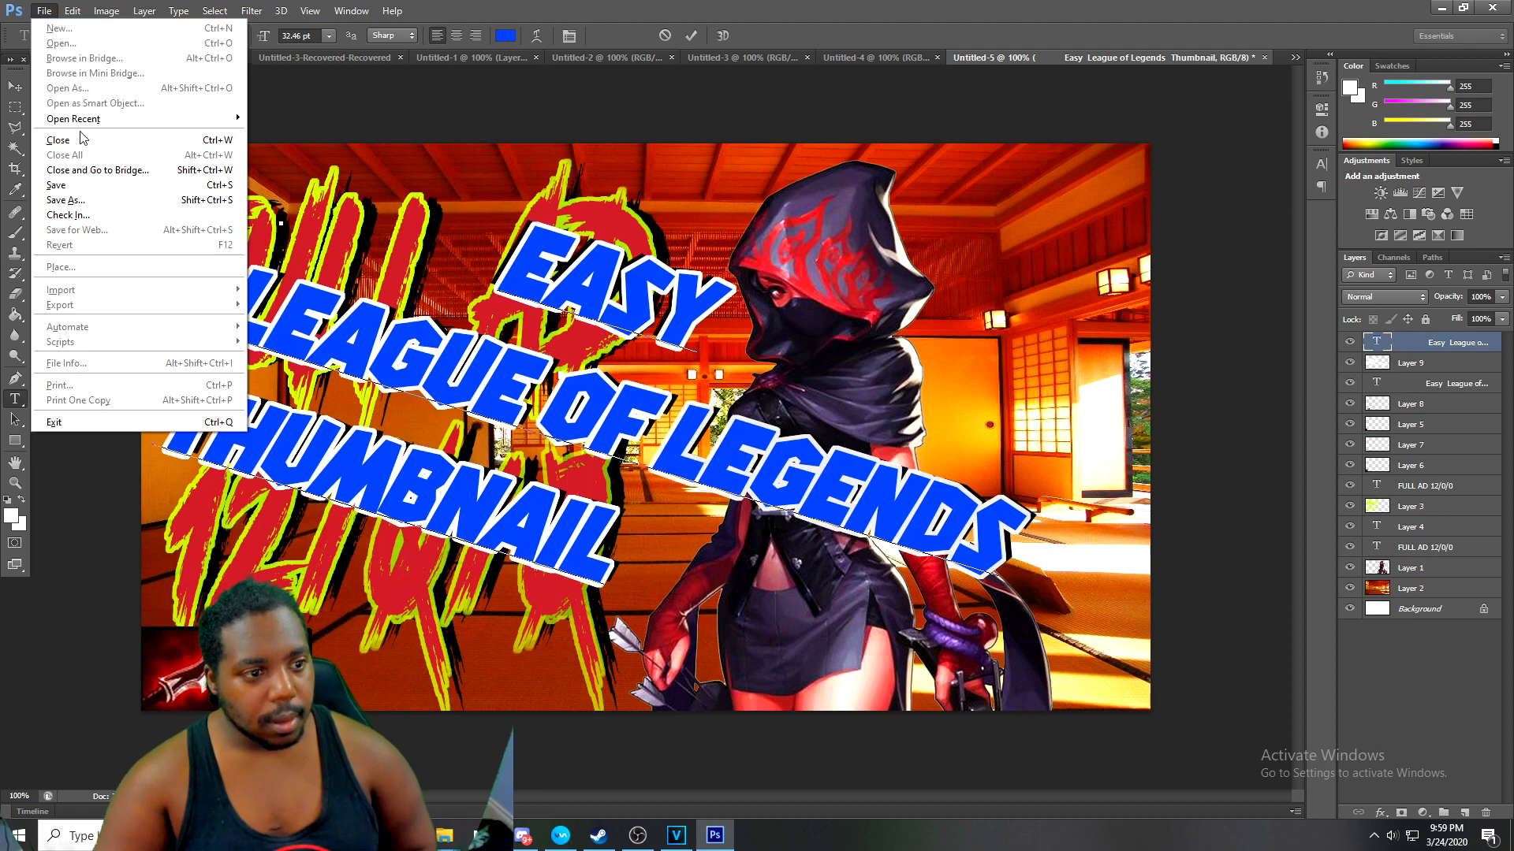
left_click(72, 200)
left_click(776, 392)
key("BackSpace")
key("BackSpace")
key("BackSpace")
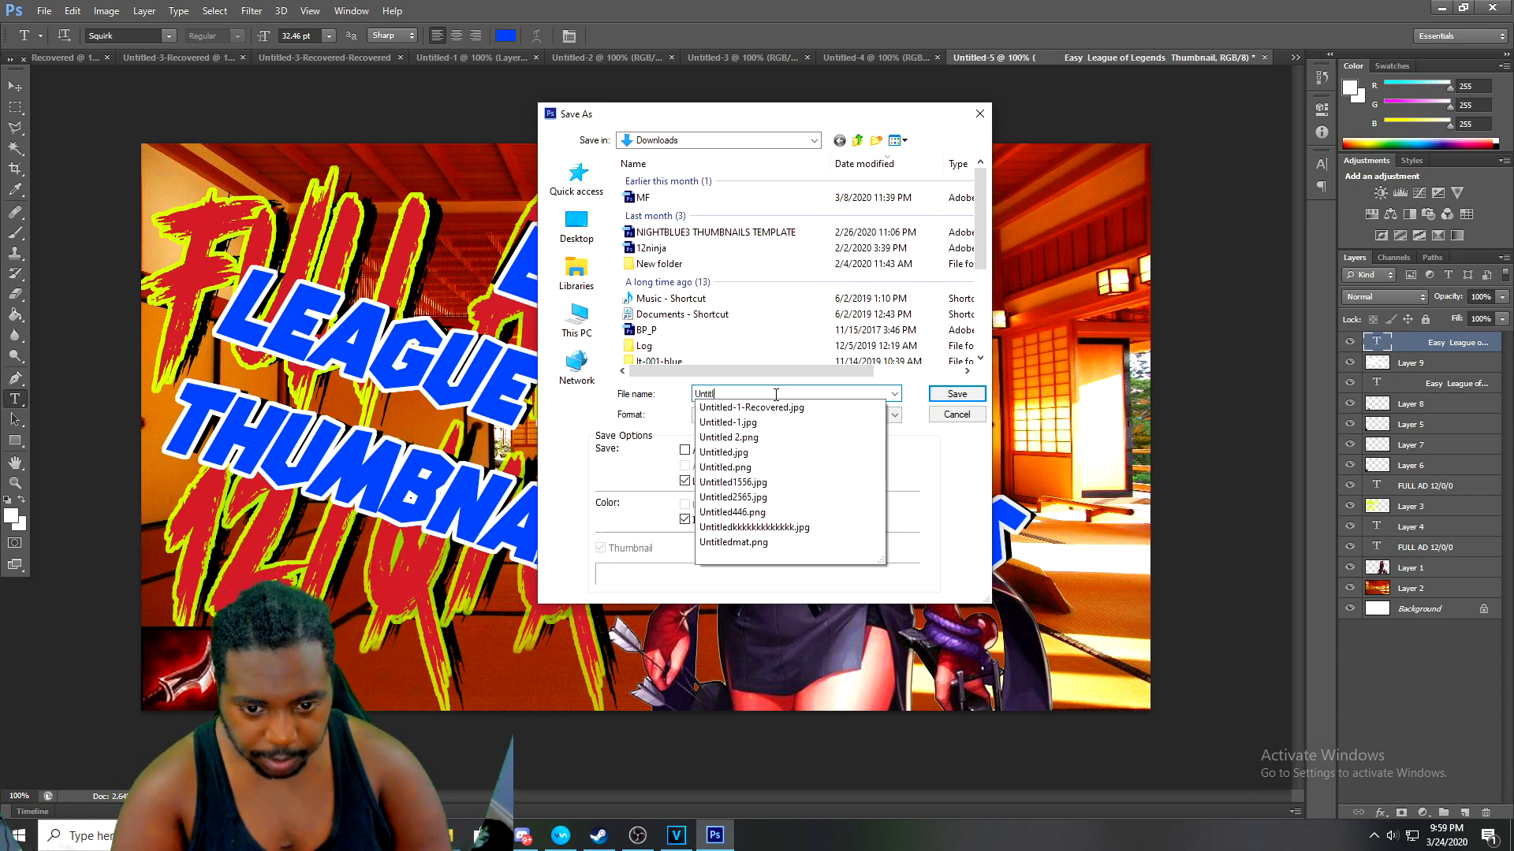
key("BackSpace")
key("BackSpace")
key("BackSpace")
key("BackSpace")
key("BackSpace")
key("BackSpace")
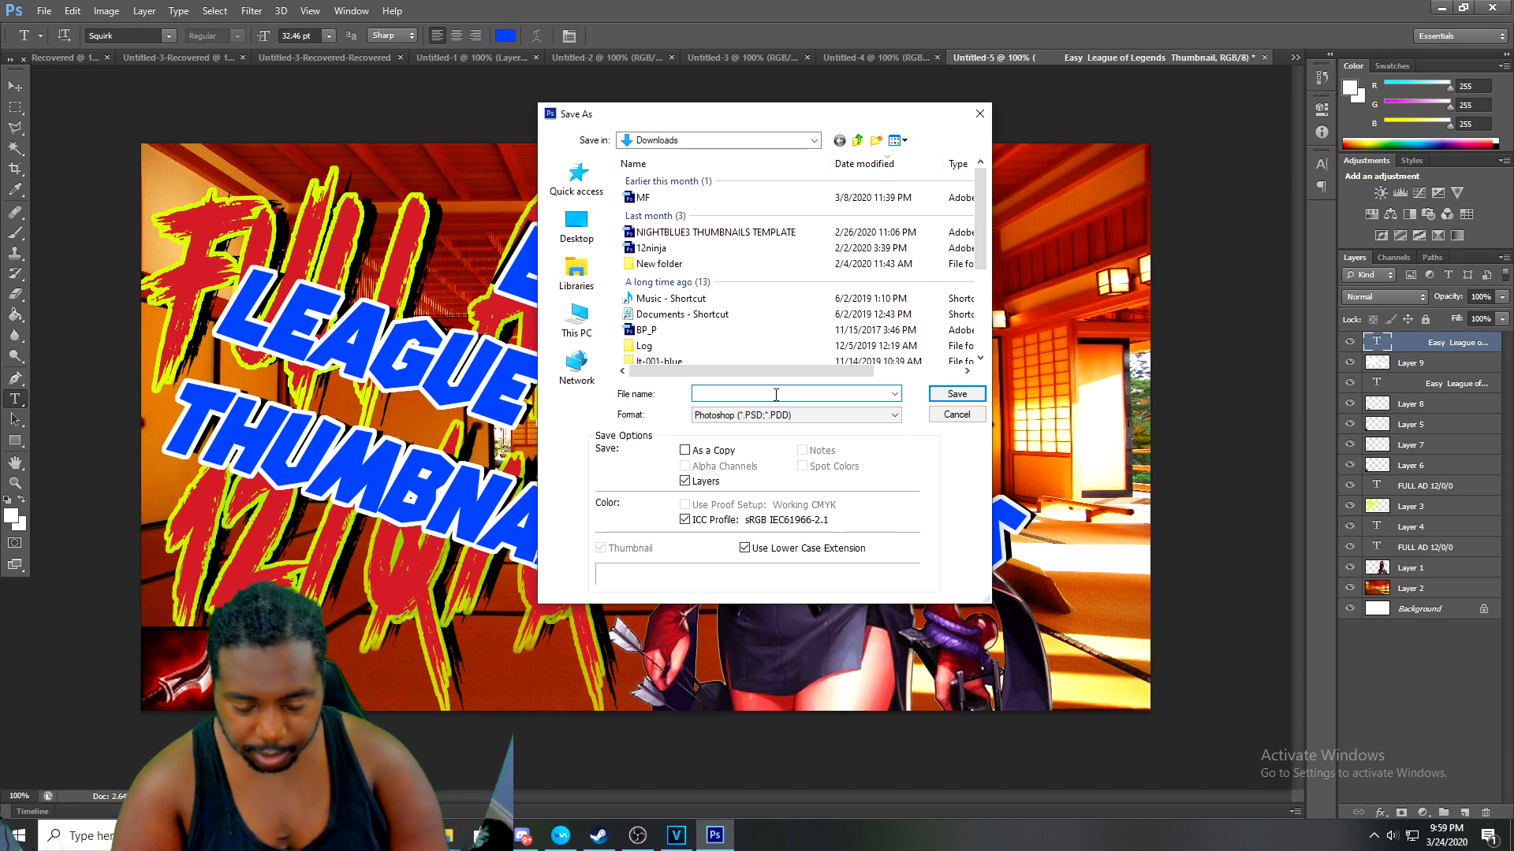
type("thub")
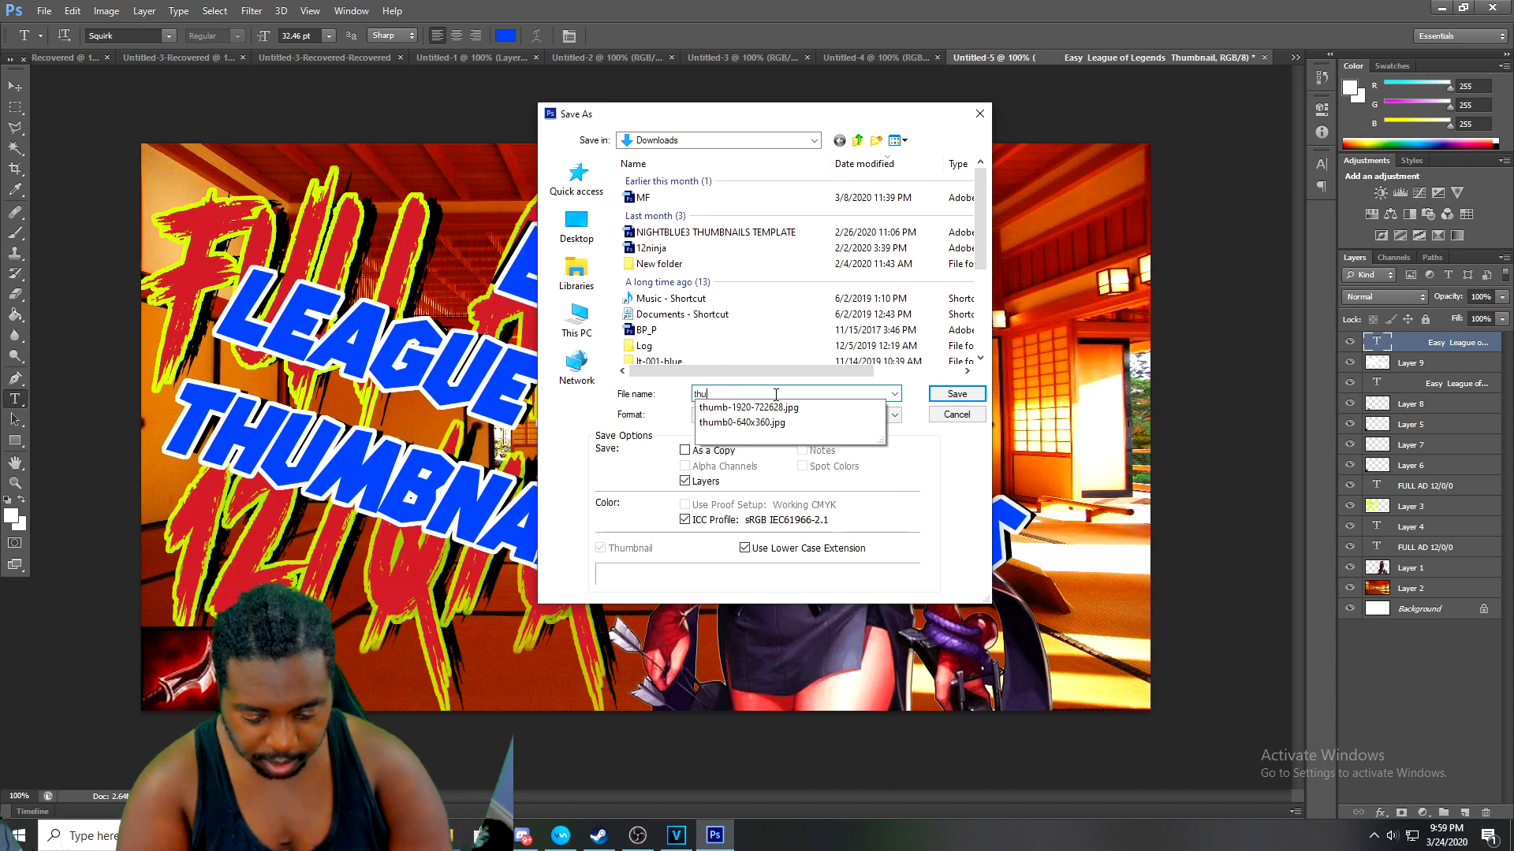
key("BackSpace")
key("BackSpace")
key("BackSpace")
key("BackSpace")
type("fjdjjdsjds")
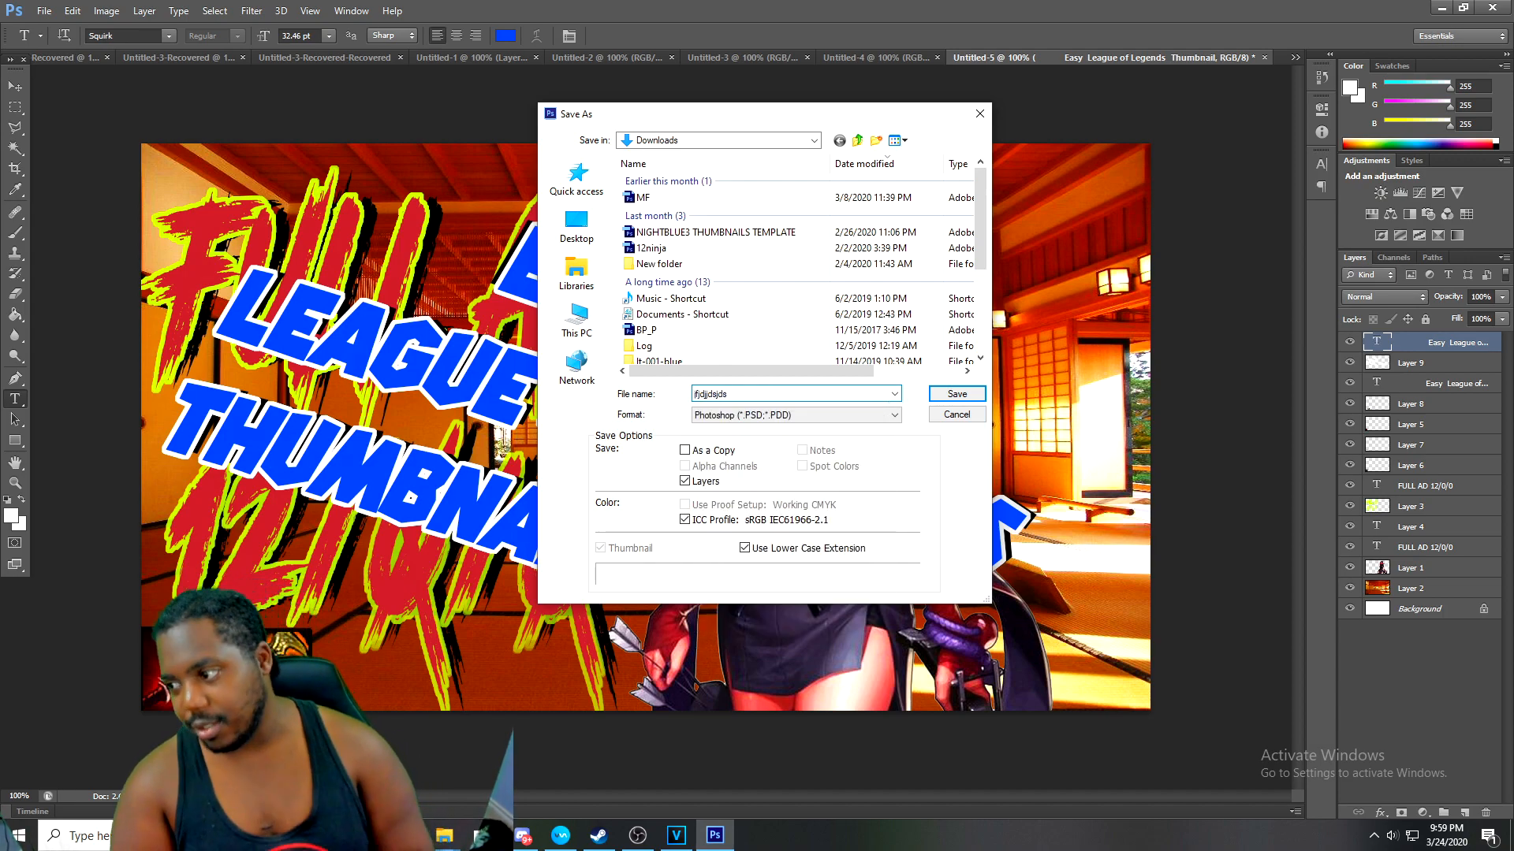
Choose JPEG as the file format and save the thumbnail under the entered name
left_click(848, 416)
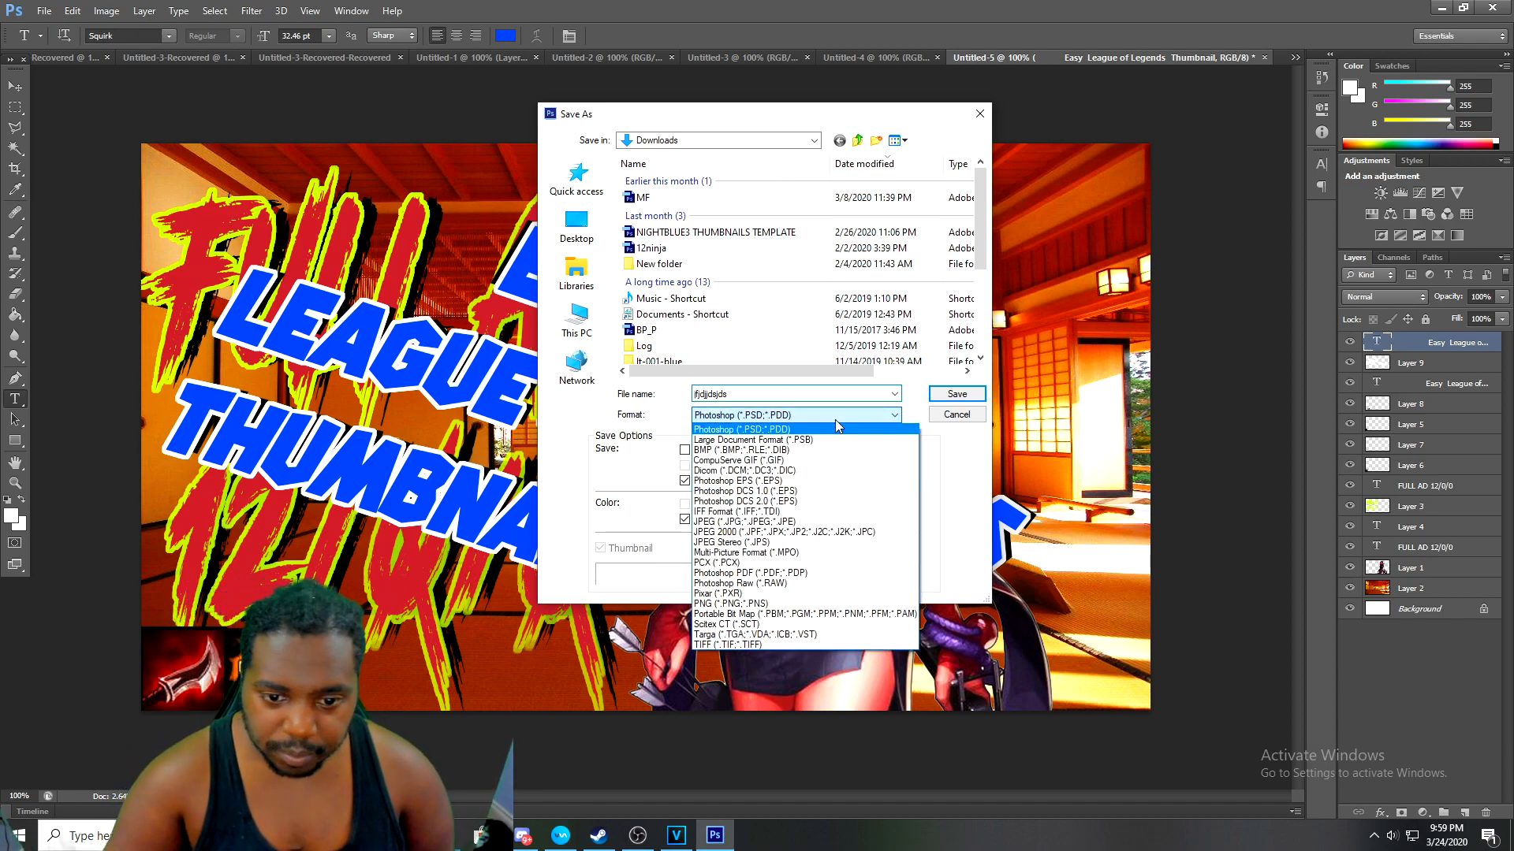
left_click(735, 522)
left_click(957, 393)
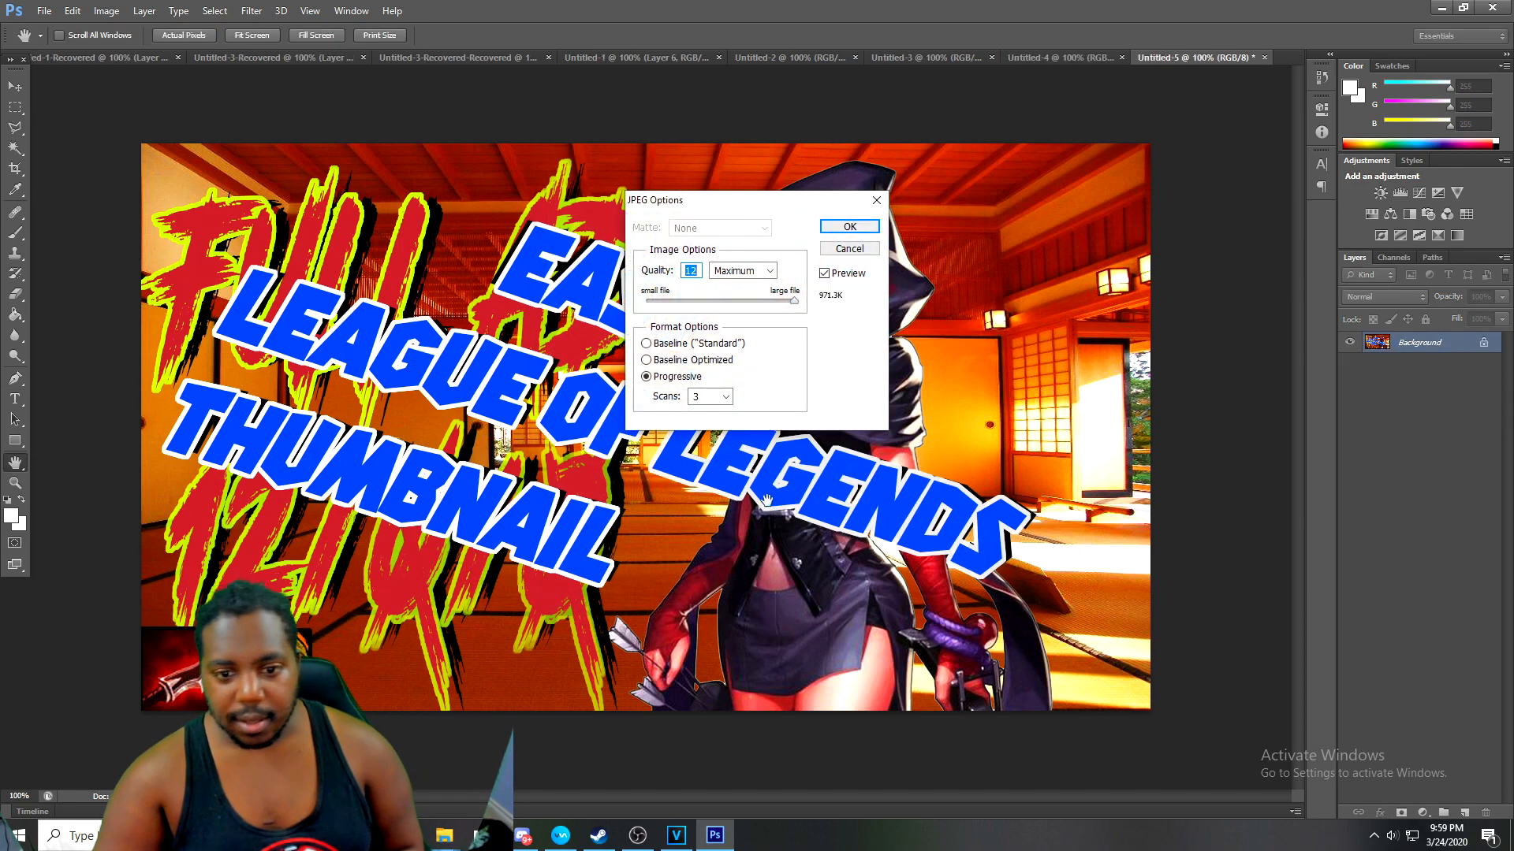